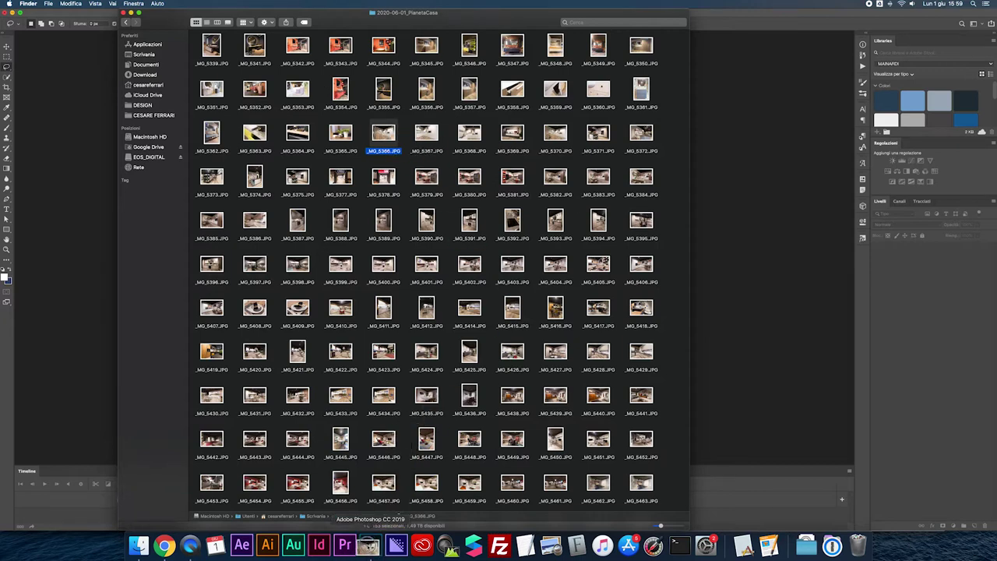
# - Drag _MG_5366.JPG from the 2020-06-01_PlanetaCasa folder onto Photoshop to open it
pyautogui.moveTo(369, 545); pyautogui.dragTo(370, 546)
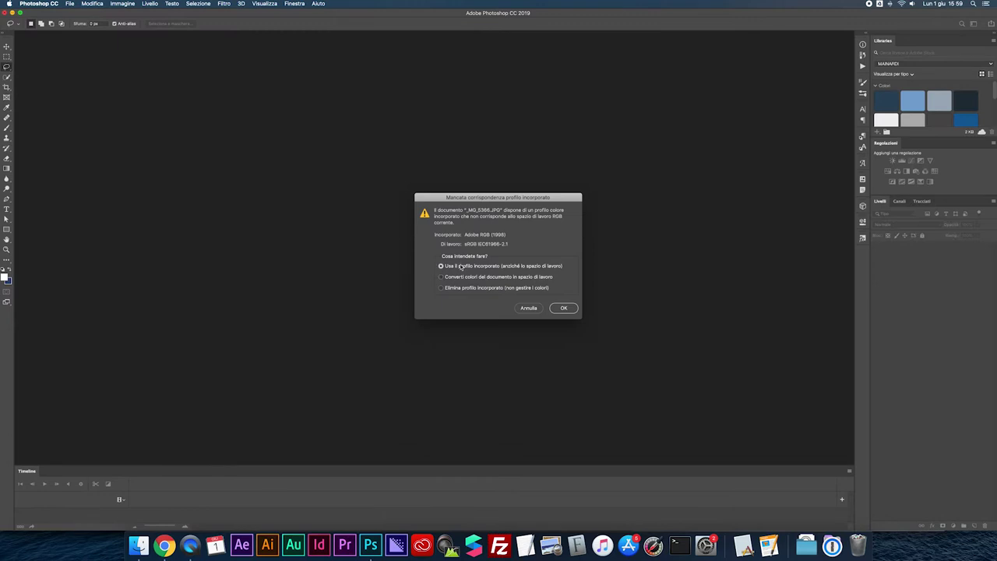
# - Confirm 'Usa il profilo incorporato' so the photo opens with its Adobe RGB profile
pyautogui.press('Return')
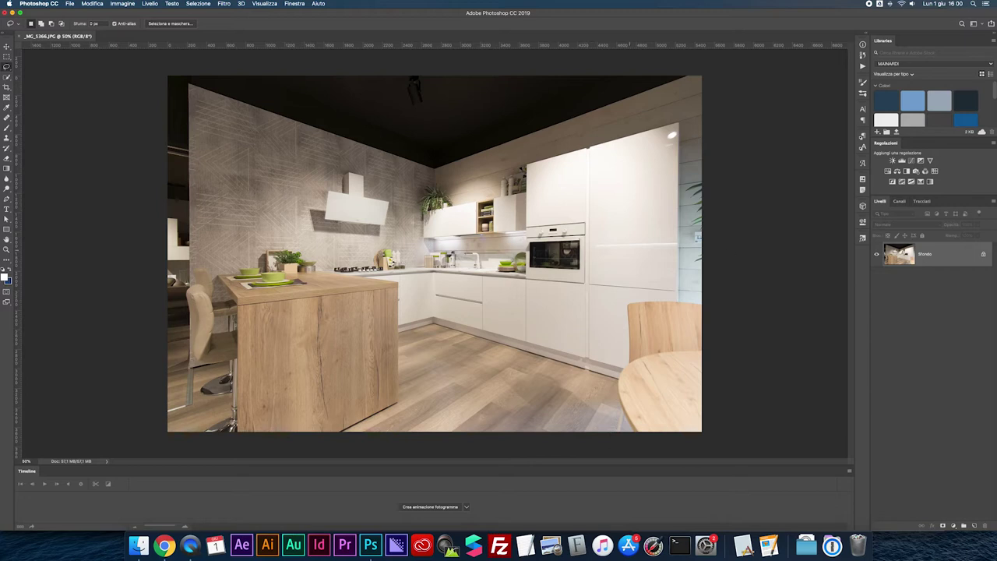
# - Place vertical guides near the photo's left and right edges and unlock the Sfondo layer
pyautogui.moveTo(17, 190); pyautogui.dragTo(187, 182)
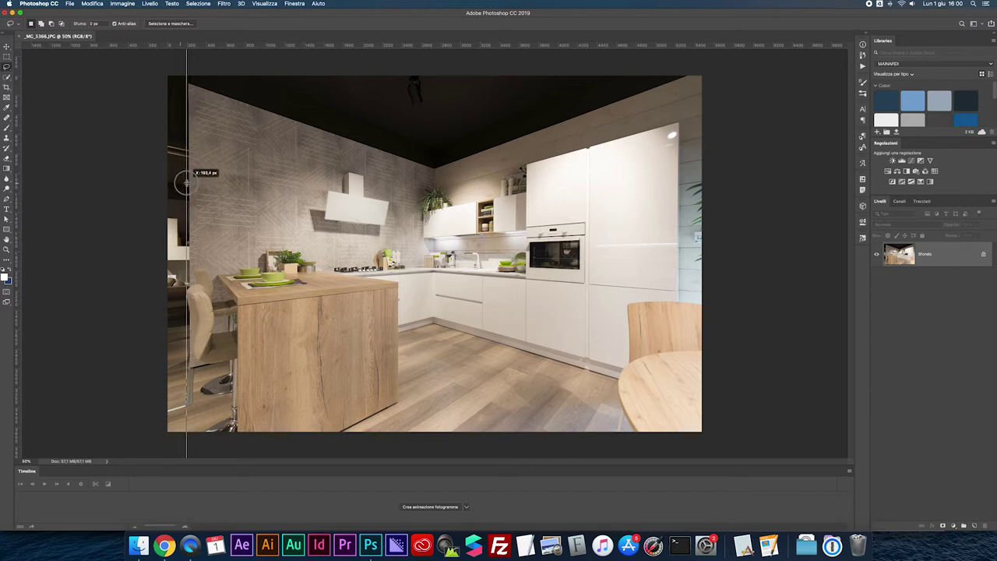
pyautogui.moveTo(23, 204); pyautogui.dragTo(683, 176)
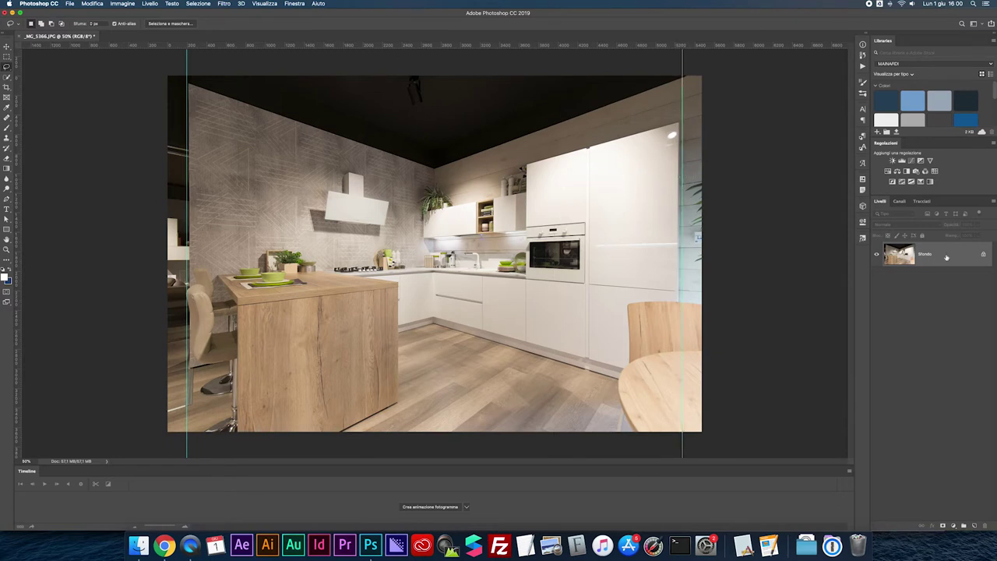
pyautogui.click(983, 254)
# - Distort the photo's bottom-left corner until its verticals line up with the guides
pyautogui.hotkey('ctrl', 't')
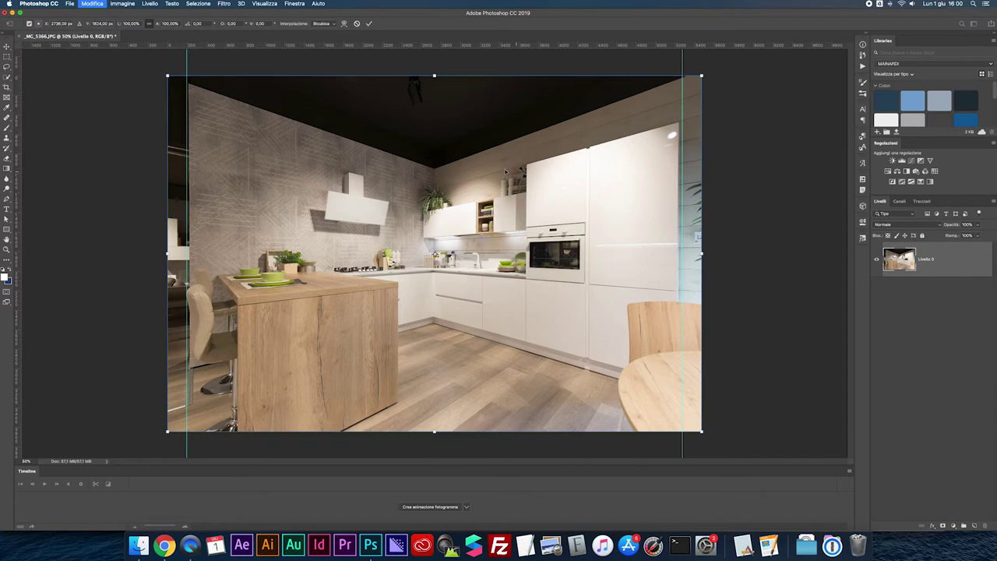
pyautogui.rightClick(505, 170)
pyautogui.click(531, 203)
pyautogui.rightClick(278, 229)
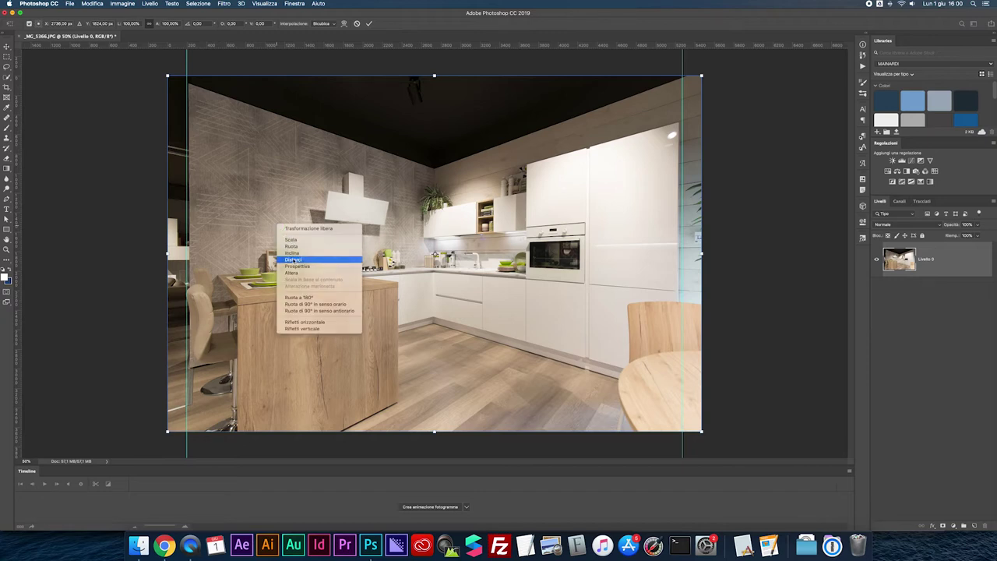
pyautogui.click(296, 257)
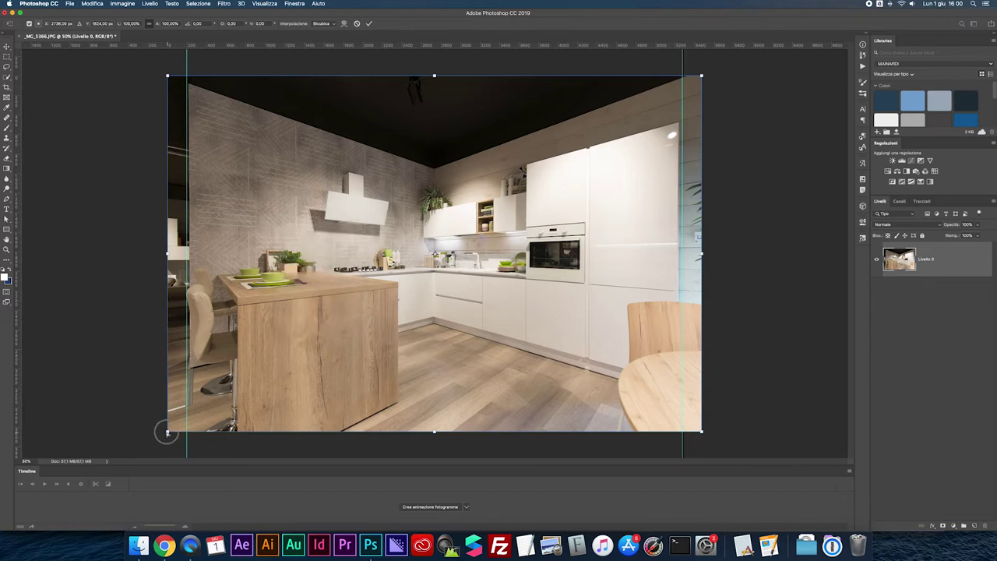
pyautogui.moveTo(168, 433); pyautogui.dragTo(163, 435)
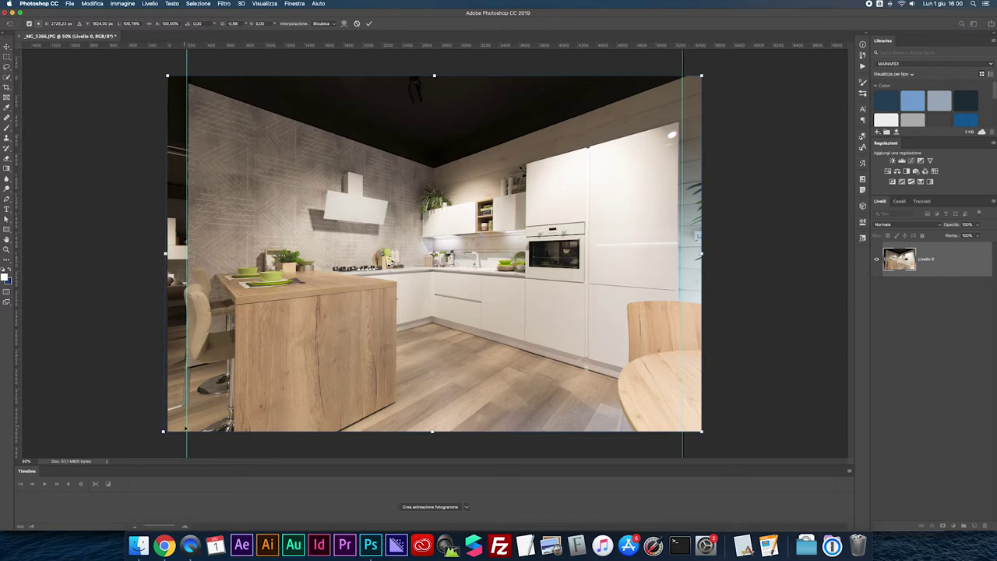
pyautogui.click(163, 431)
pyautogui.moveTo(162, 431); pyautogui.dragTo(164, 430)
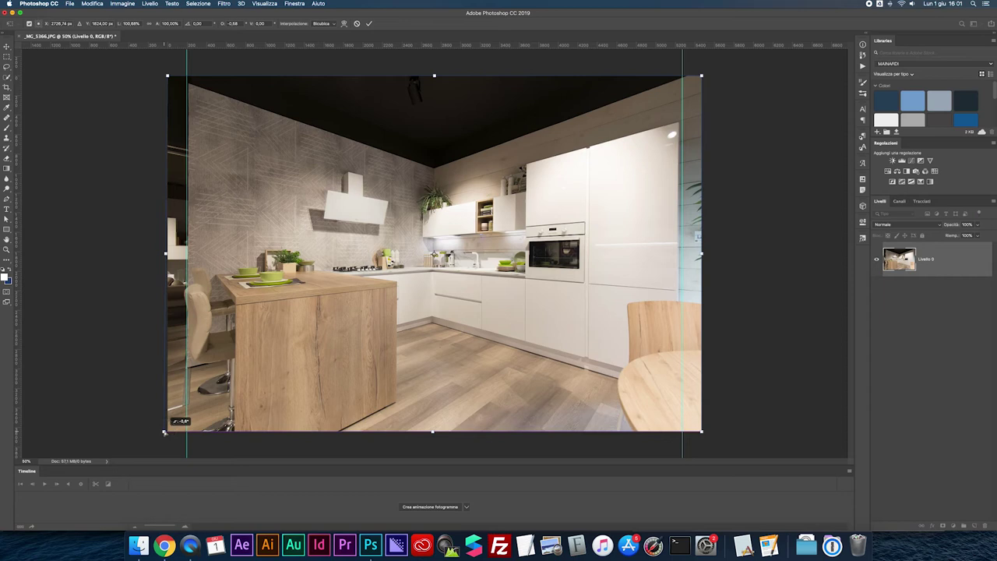
# - Commit the distortion and flatten the image to a single Sfondo layer
pyautogui.press('Return')
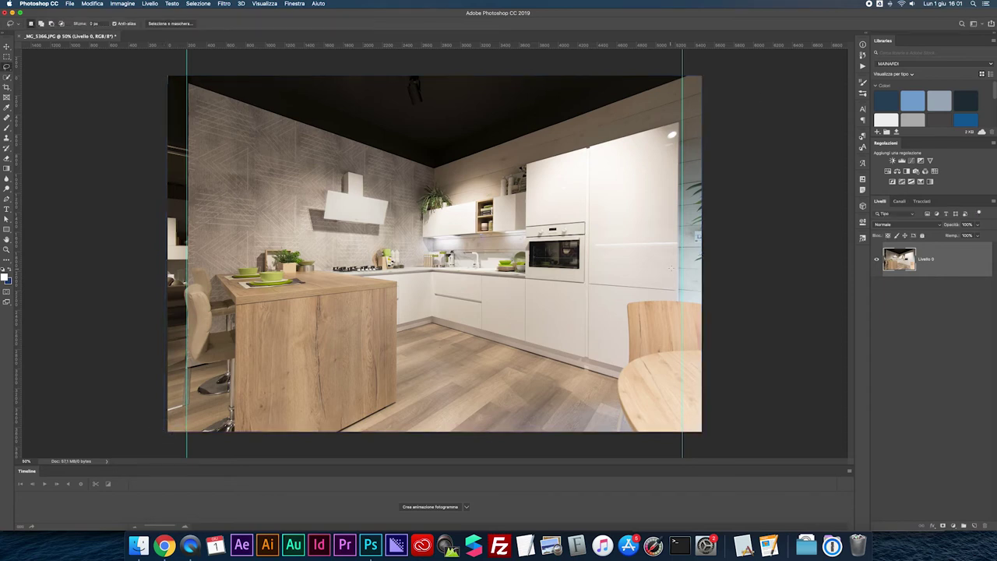
pyautogui.scroll(1, 697, 241)
pyautogui.scroll(2, 696, 253)
pyautogui.scroll(2, 696, 256)
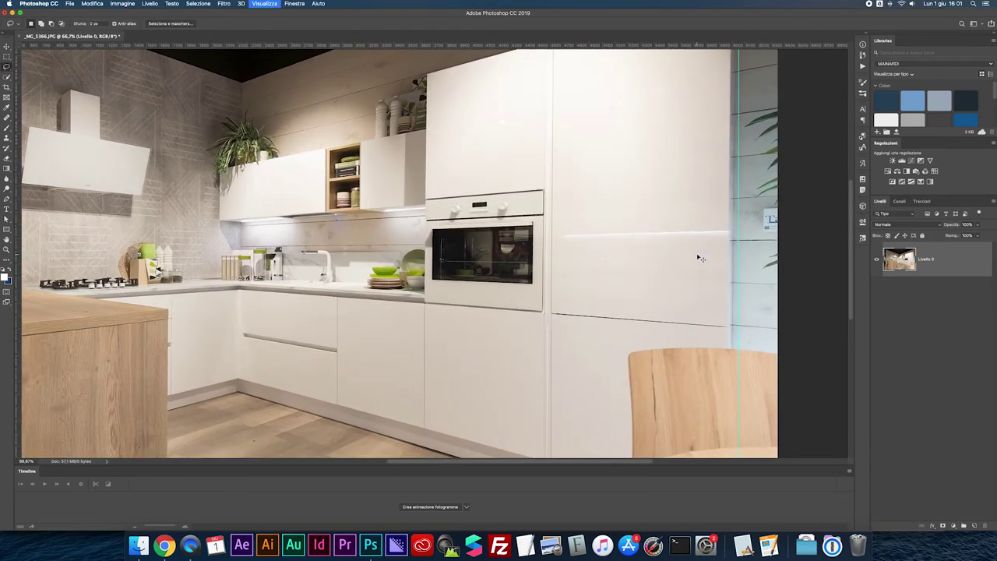
pyautogui.scroll(2, 701, 249)
pyautogui.hscroll(2, 694, 243)
pyautogui.press('m')
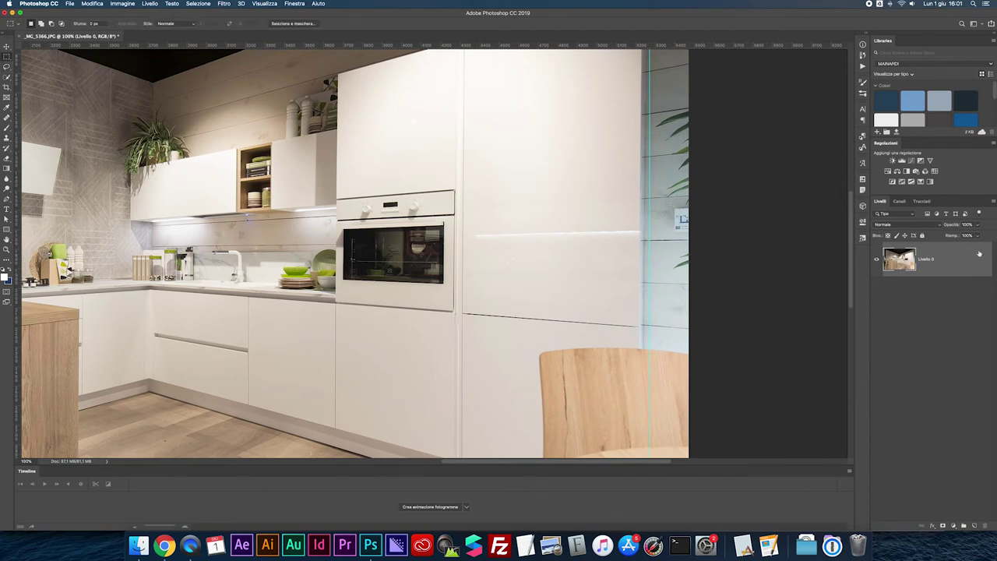
pyautogui.click(991, 201)
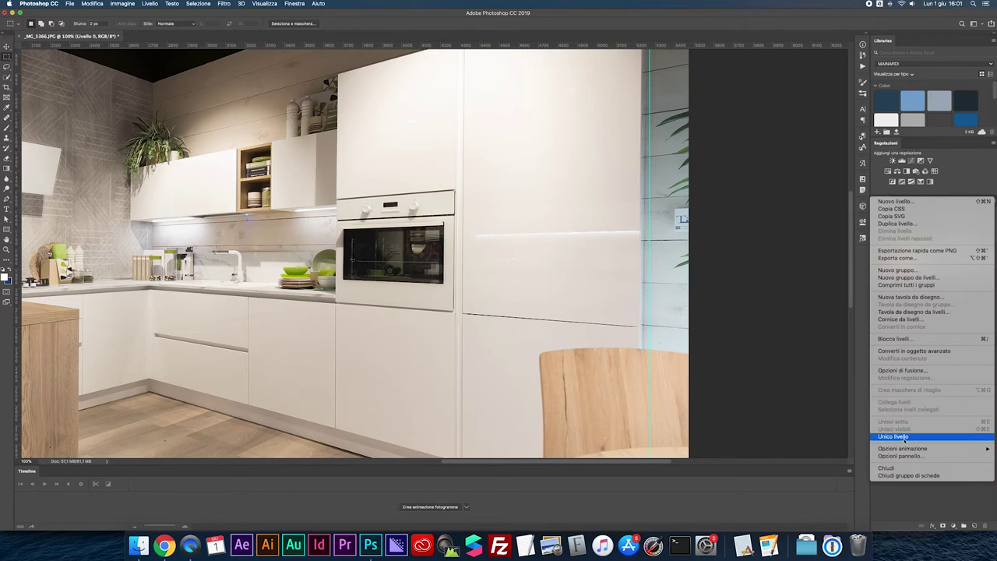
pyautogui.click(905, 437)
# - Erase the small label on the right wall with content-aware fill, then fit the photo on screen
pyautogui.moveTo(669, 207); pyautogui.dragTo(690, 233)
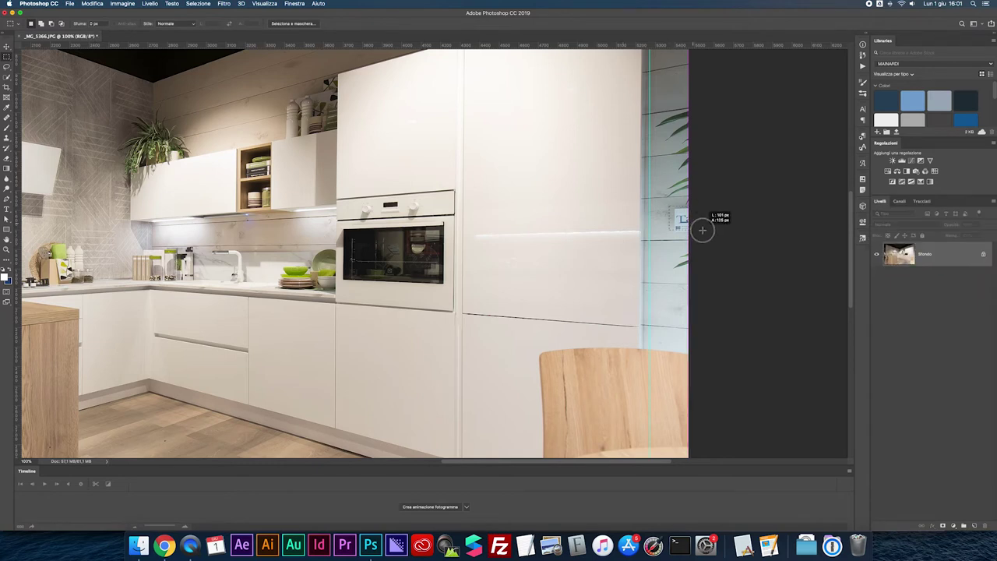
pyautogui.rightClick(675, 212)
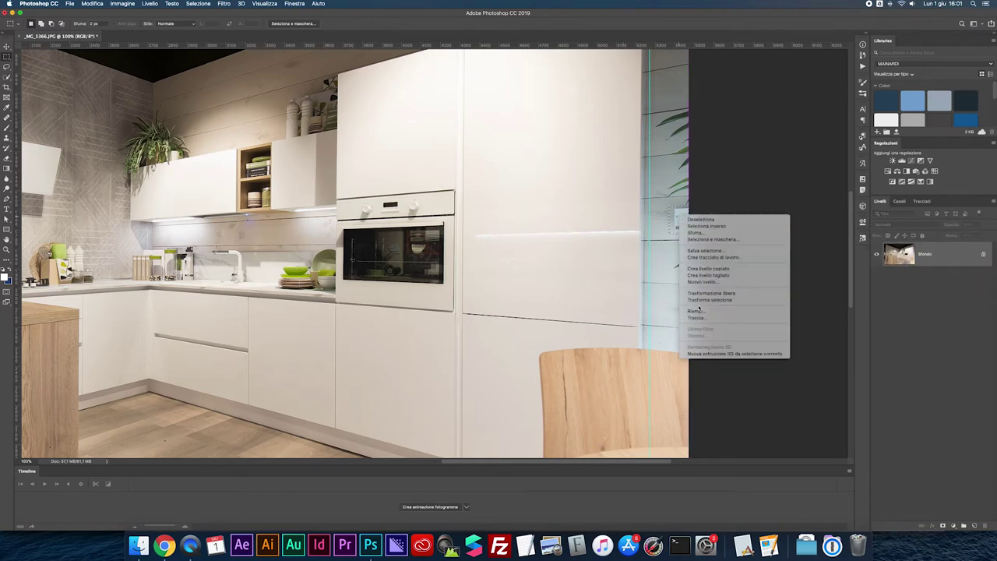
pyautogui.click(697, 309)
pyautogui.press('Return')
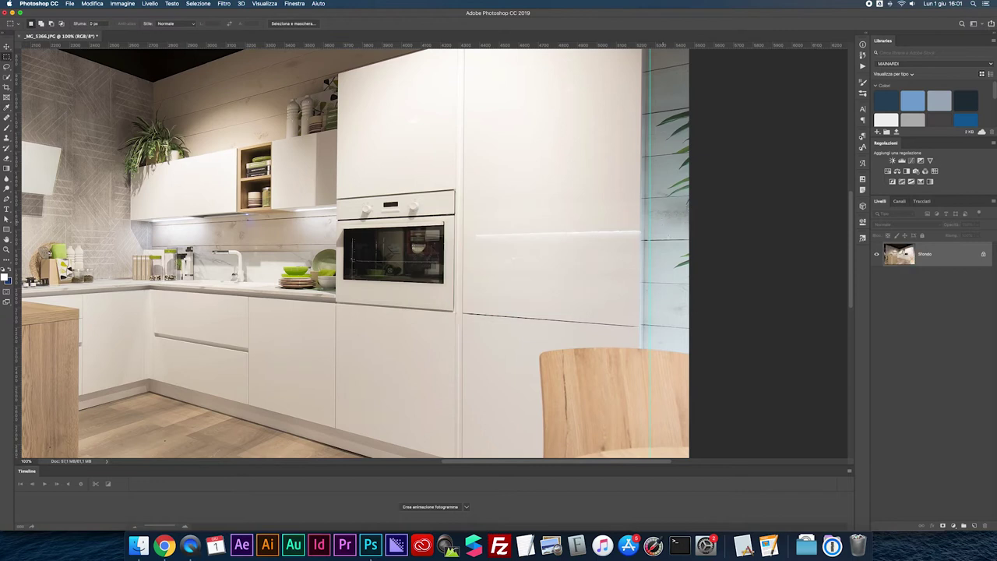
pyautogui.press('super+minus')
pyautogui.press('super+0')
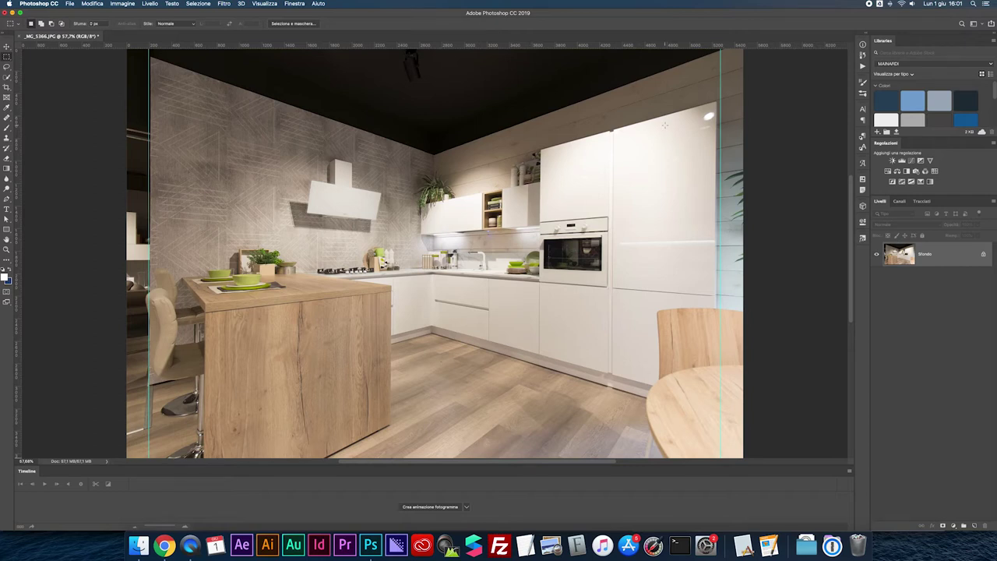
pyautogui.scroll(2, 664, 125)
pyautogui.scroll(2, 658, 129)
pyautogui.scroll(2, 647, 136)
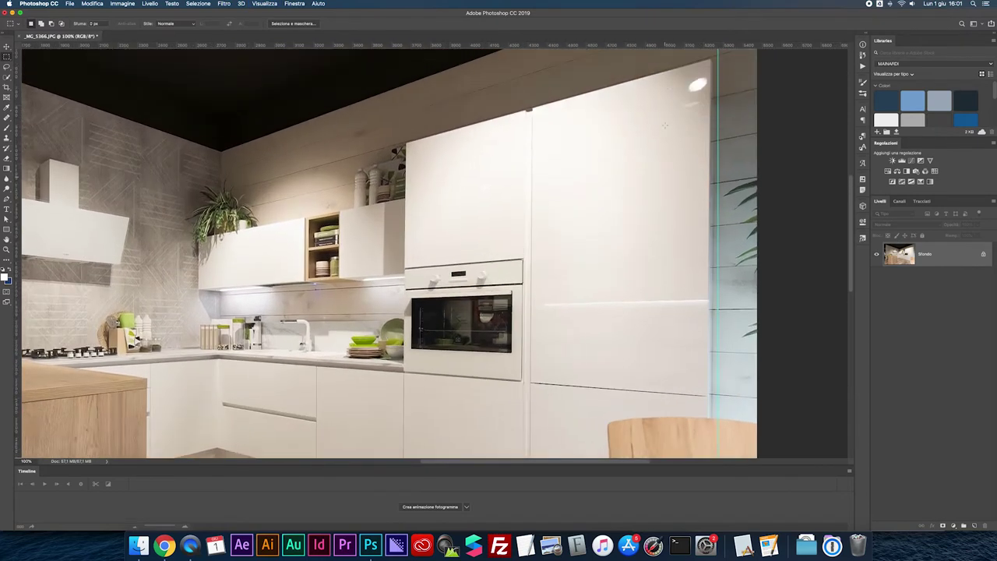
pyautogui.scroll(1, 638, 143)
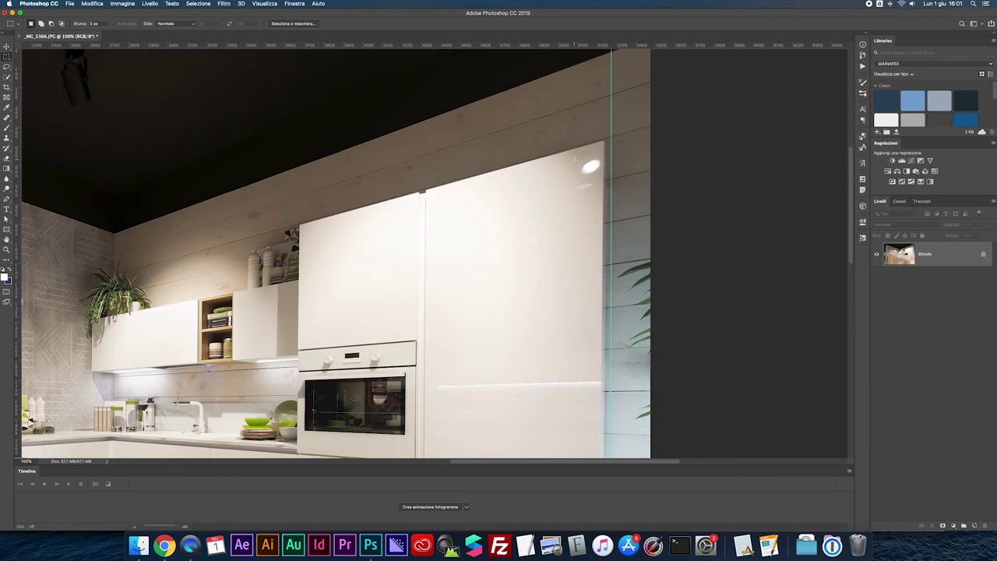
# - Select the cabinet glare plus three small marks and erase them with content-aware fill
pyautogui.moveTo(574, 159); pyautogui.dragTo(603, 177)
pyautogui.moveTo(574, 181); pyautogui.dragTo(592, 193)
pyautogui.moveTo(371, 269); pyautogui.dragTo(380, 276)
pyautogui.moveTo(522, 230); pyautogui.dragTo(541, 247)
pyautogui.rightClick(537, 238)
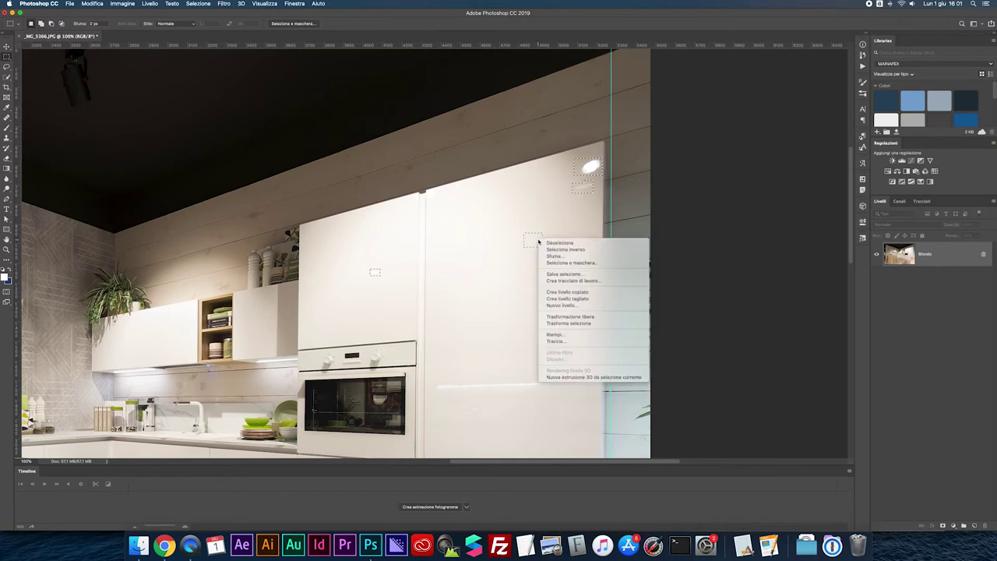
pyautogui.click(553, 335)
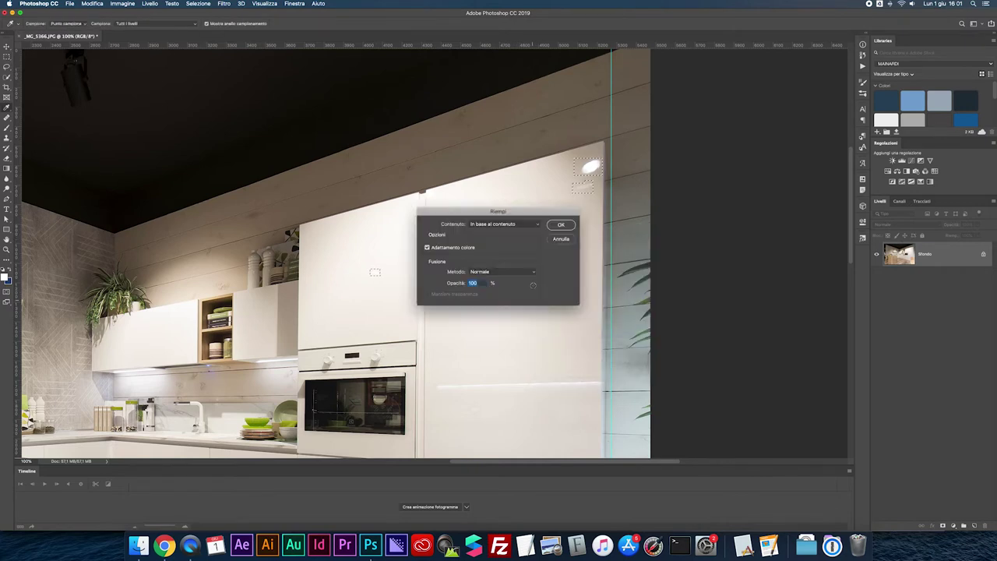
pyautogui.click(555, 224)
pyautogui.click(540, 206)
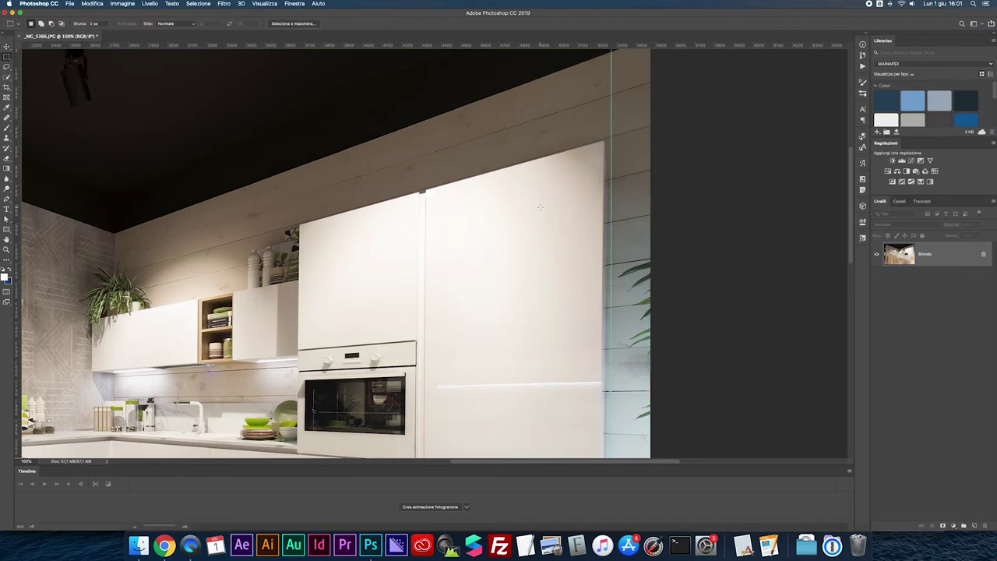
pyautogui.press('super+0')
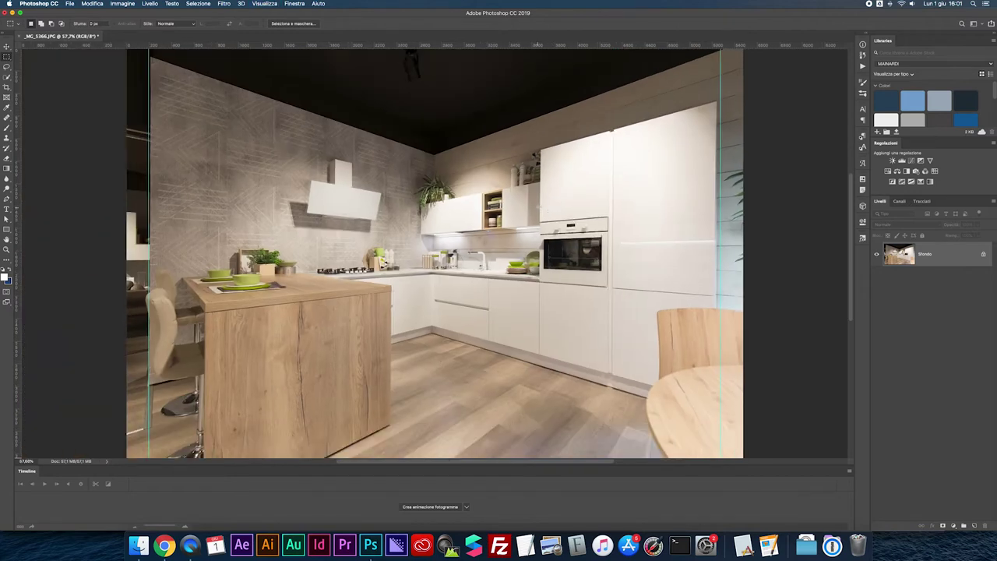
# - Save the edited photo as a JPEG at maximum quality 12
pyautogui.press('super+s')
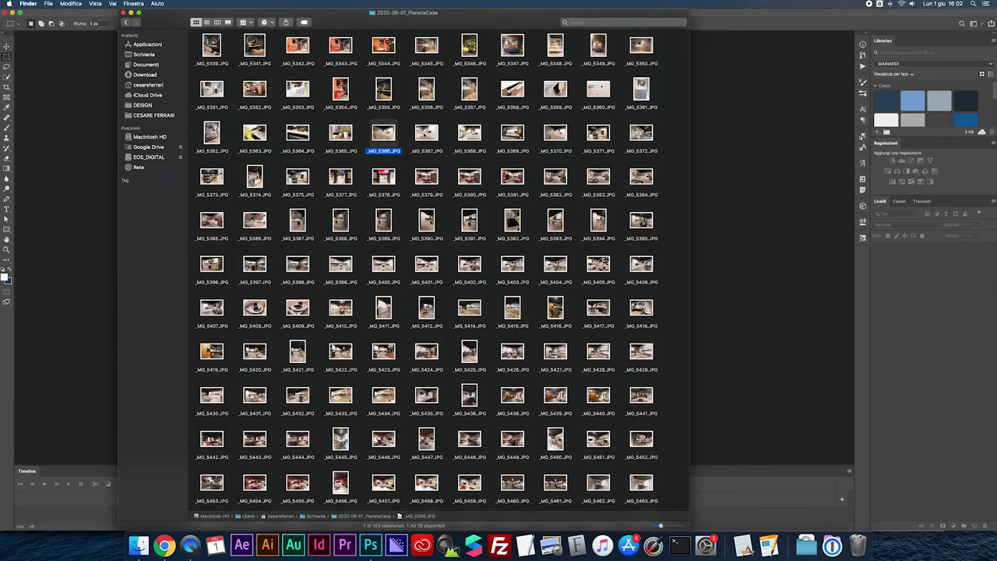
# - Drag _MG_5367.JPG onto Photoshop to open the next kitchen photo
pyautogui.moveTo(383, 134); pyautogui.dragTo(371, 545)
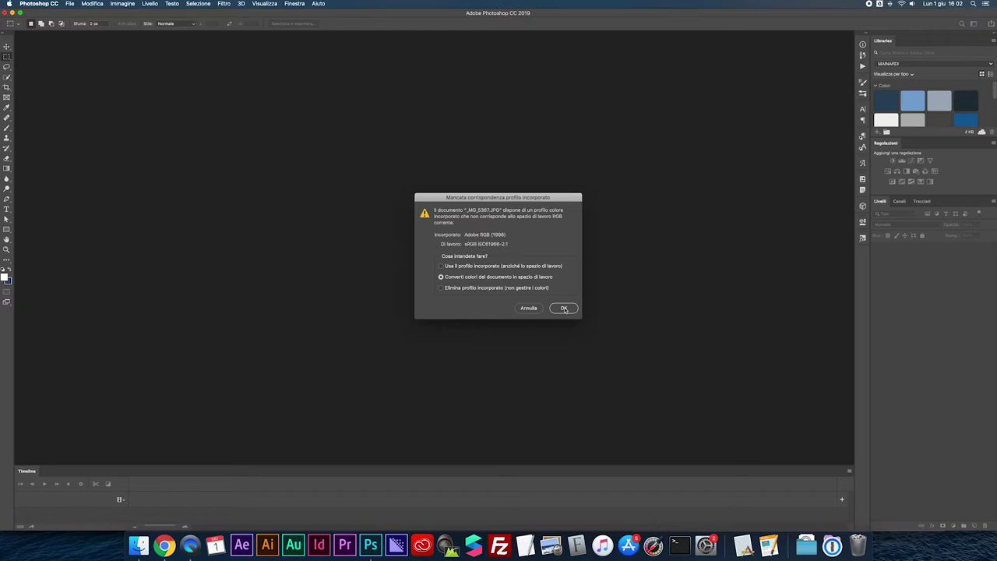
# - Open _MG_5367.JPG with its embedded profile; add guides at the left edge and tall cabinet edge
pyautogui.click(466, 269)
pyautogui.click(564, 308)
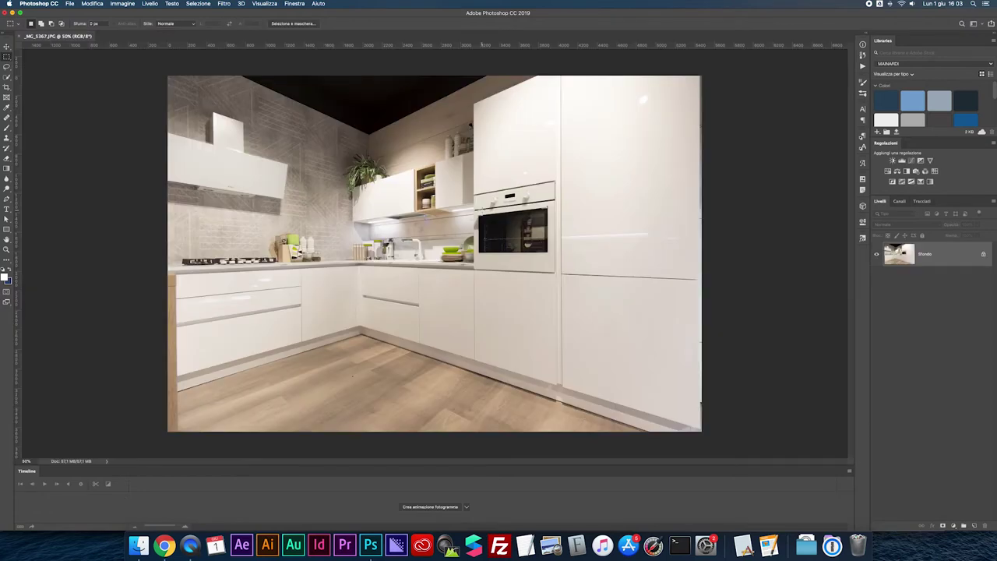
pyautogui.moveTo(21, 124); pyautogui.dragTo(175, 137)
pyautogui.moveTo(19, 125); pyautogui.dragTo(558, 143)
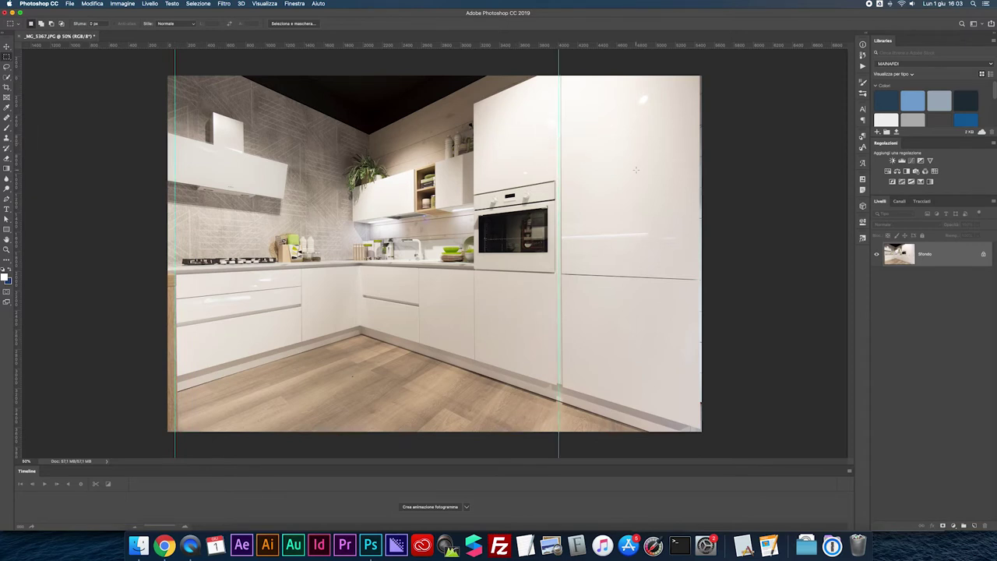
# - Unlock the layer and distort its lower-left corner slightly to straighten the left edge
pyautogui.click(984, 255)
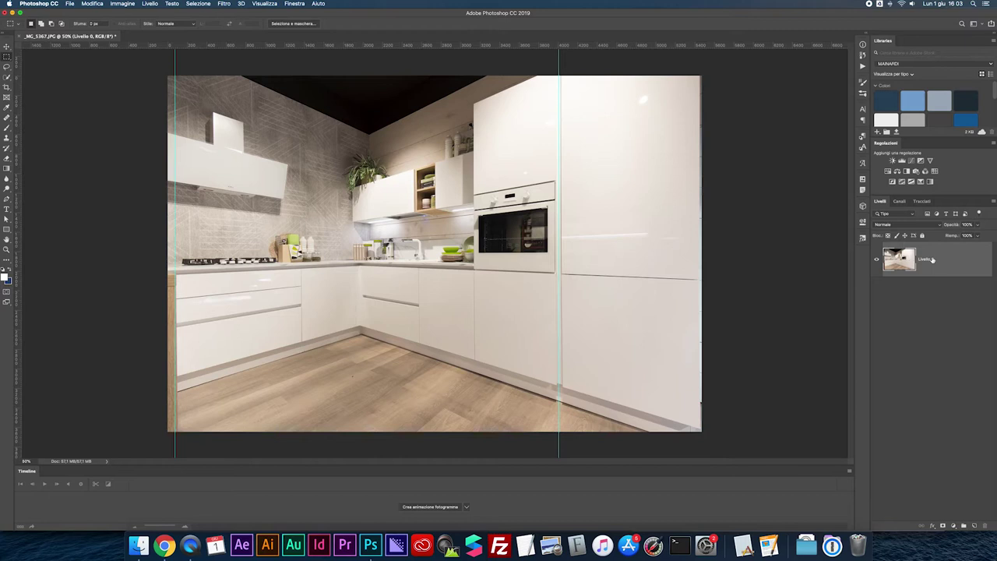
pyautogui.press('super+t')
pyautogui.rightClick(432, 178)
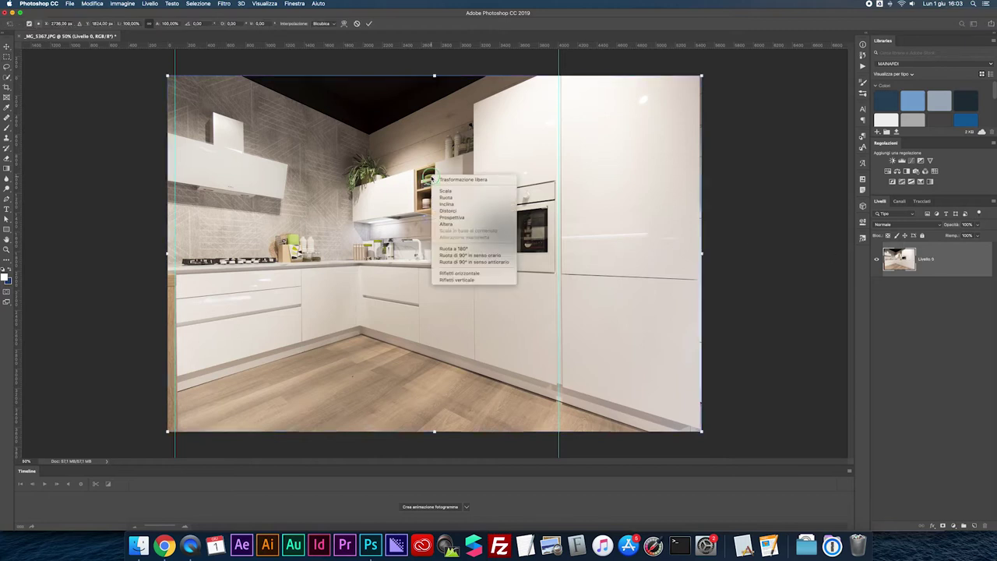
pyautogui.click(448, 210)
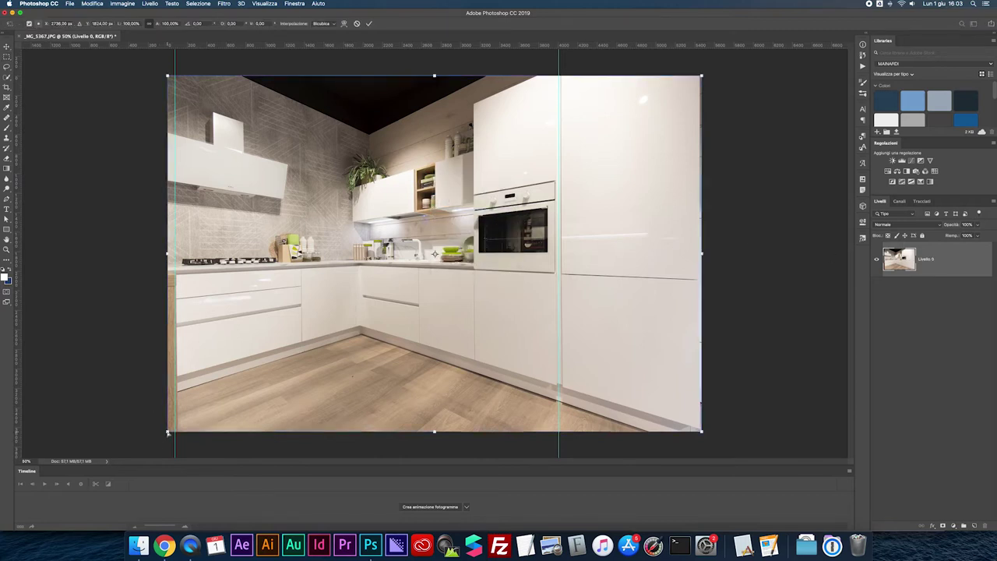
pyautogui.moveTo(167, 432); pyautogui.dragTo(164, 433)
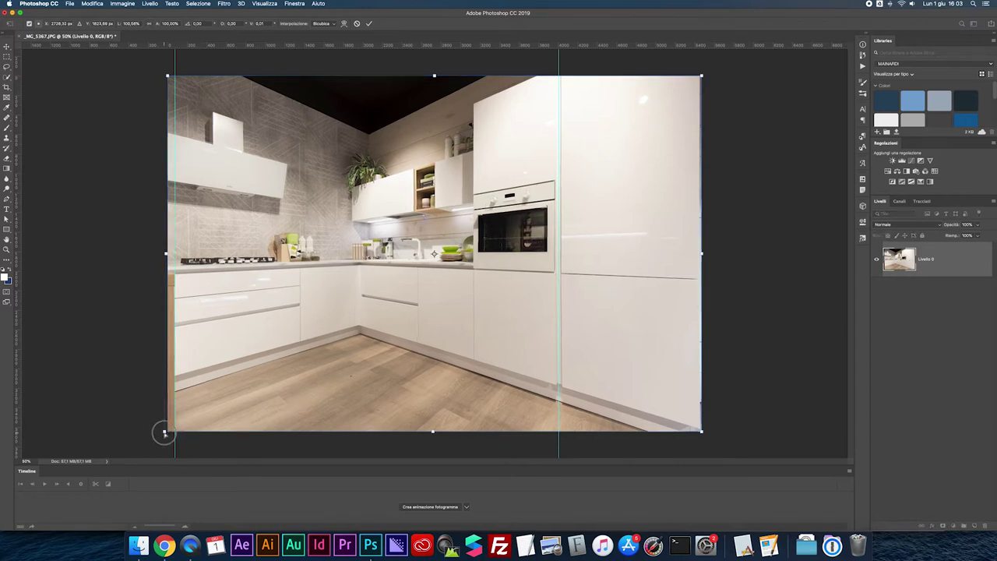
pyautogui.moveTo(164, 433); pyautogui.dragTo(164, 434)
pyautogui.press('Return')
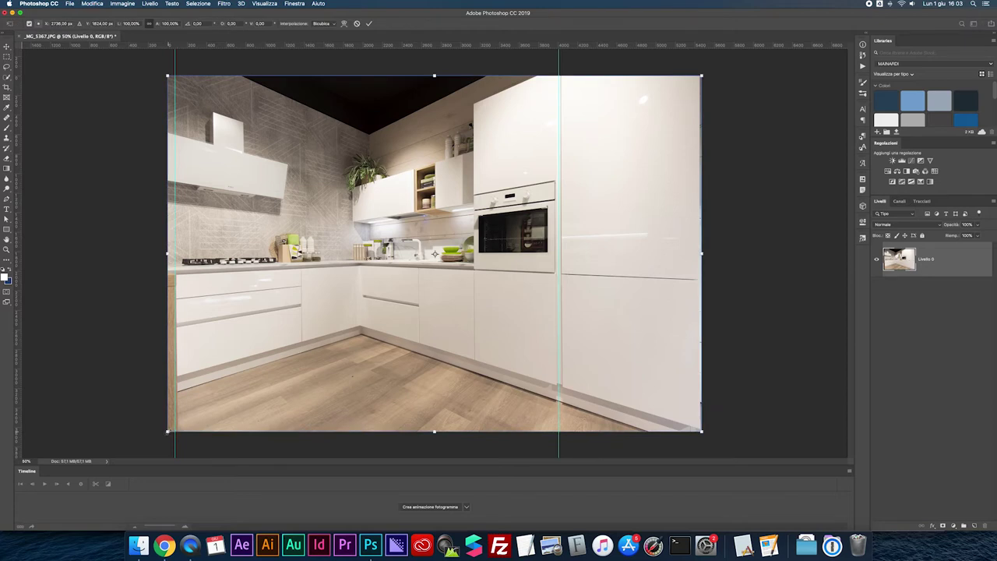
# - Refine the lower-left corner with a second distort and commit it
pyautogui.rightClick(226, 392)
pyautogui.click(249, 428)
pyautogui.click(166, 432)
pyautogui.moveTo(166, 431); pyautogui.dragTo(164, 432)
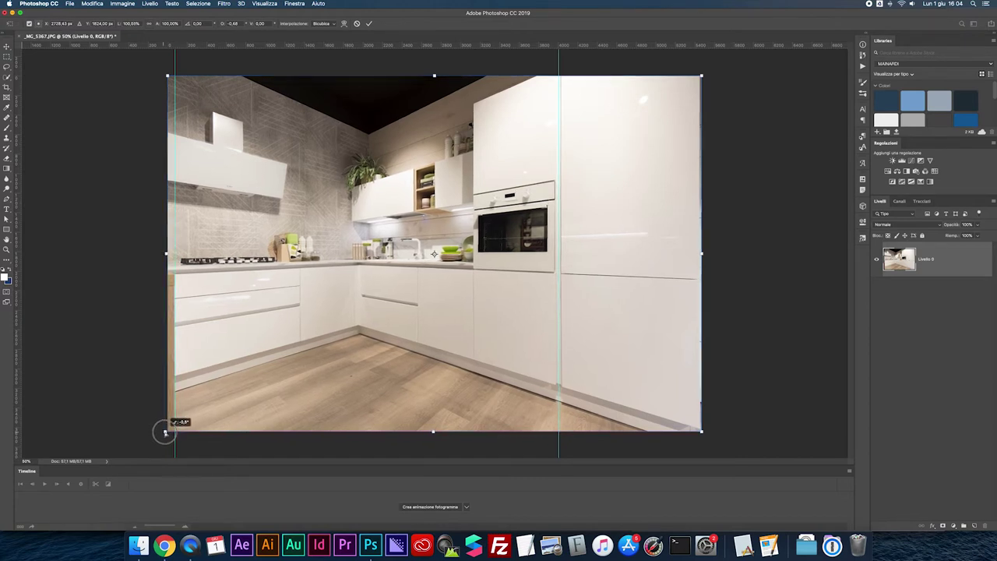
pyautogui.moveTo(163, 432); pyautogui.dragTo(163, 433)
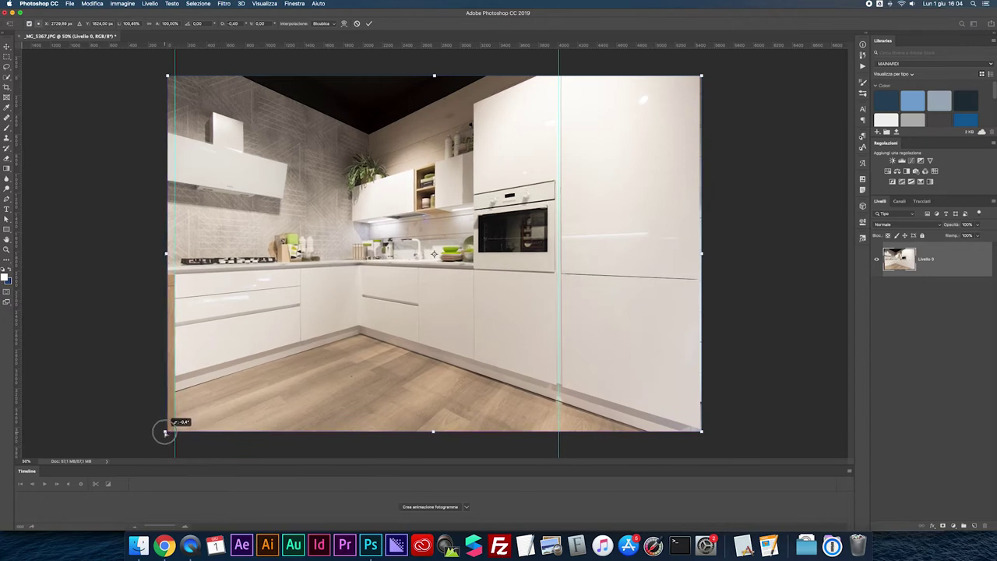
pyautogui.moveTo(164, 432); pyautogui.dragTo(164, 432)
pyautogui.press('Return')
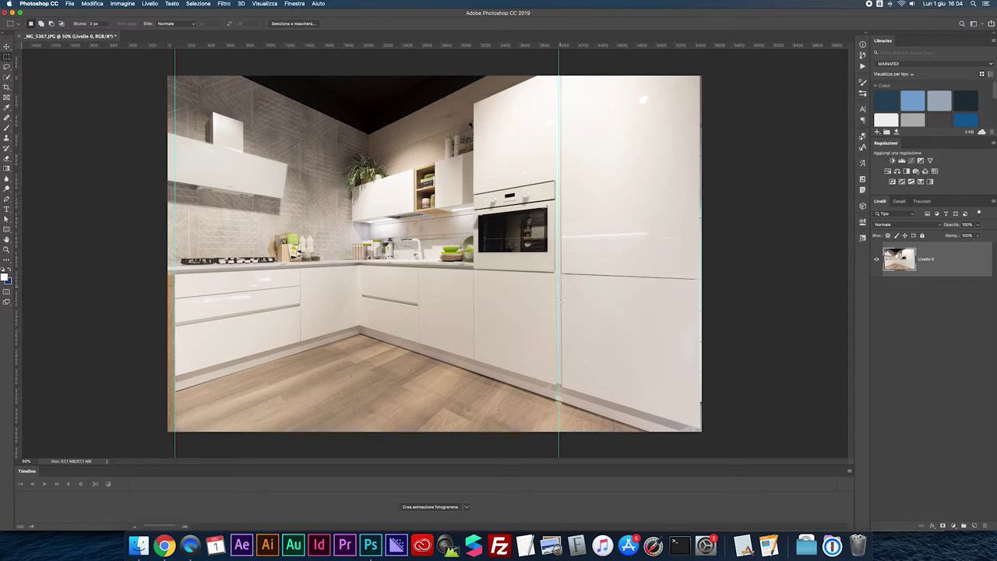
pyautogui.hotkey('ctrl', 't')
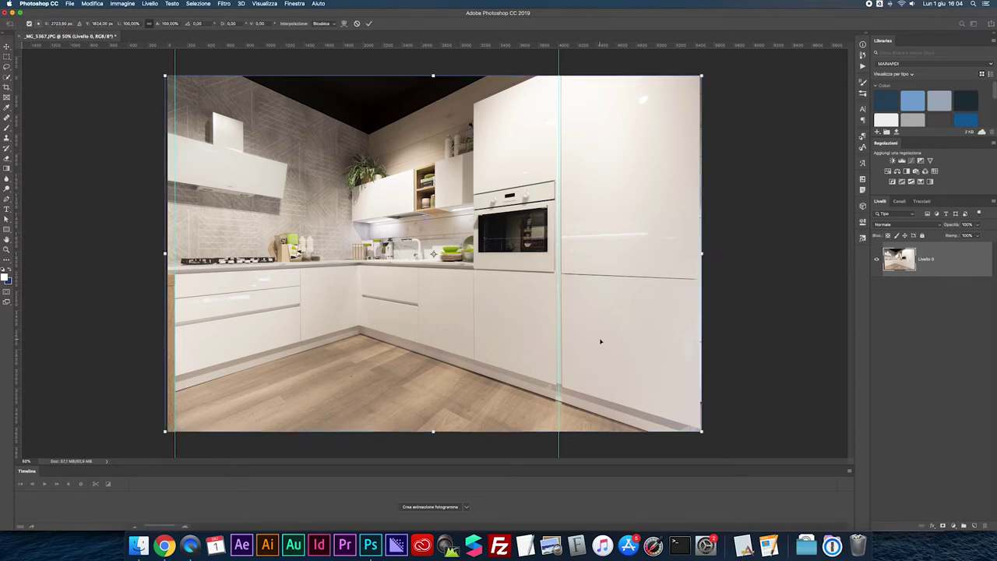
# - Distort the top-right corner a few pixels so the tall right cabinets align with the guide
pyautogui.rightClick(601, 340)
pyautogui.click(624, 375)
pyautogui.moveTo(701, 77); pyautogui.dragTo(705, 77)
pyautogui.moveTo(704, 77); pyautogui.dragTo(702, 77)
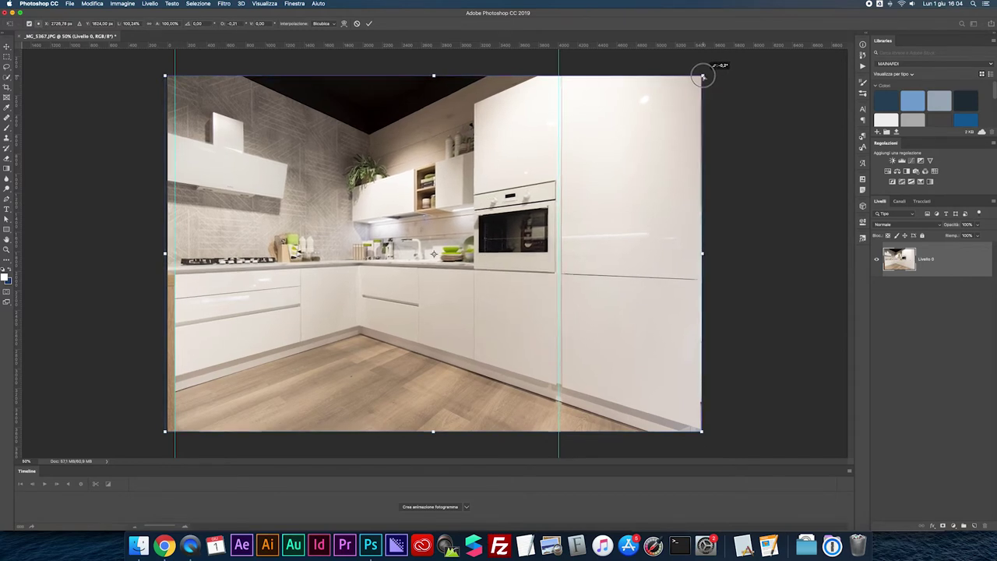
pyautogui.moveTo(702, 77); pyautogui.dragTo(702, 77)
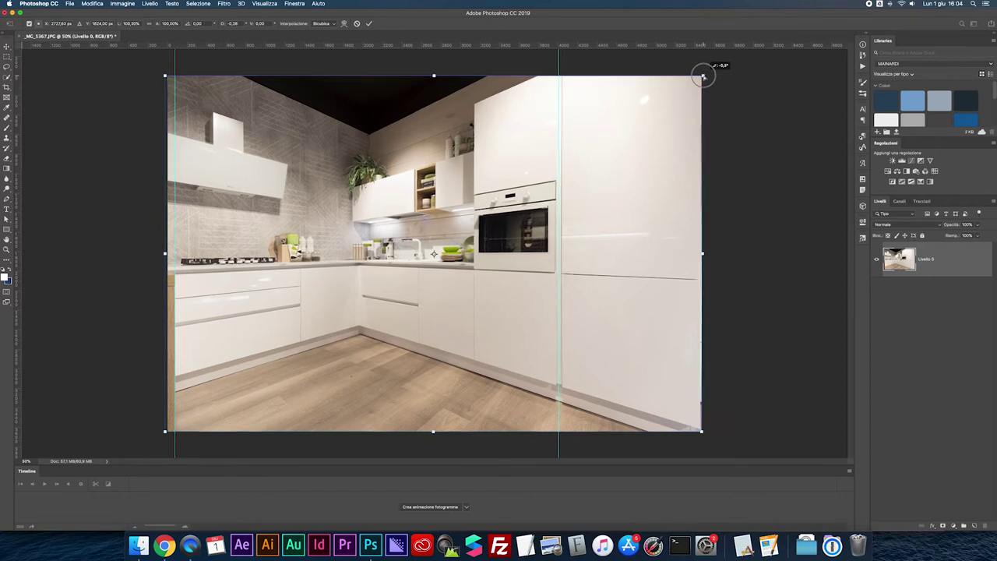
pyautogui.moveTo(702, 77); pyautogui.dragTo(702, 78)
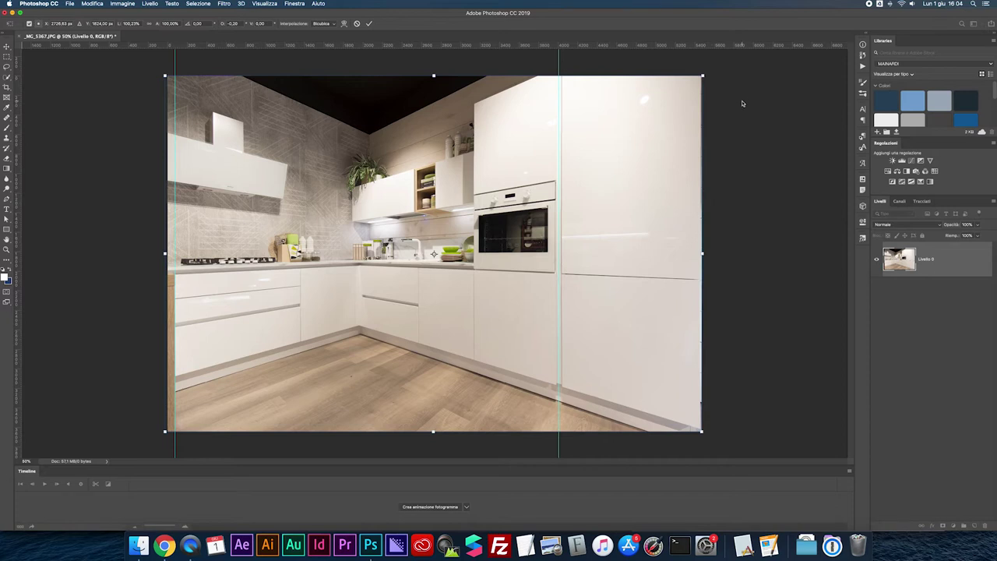
pyautogui.press('Return')
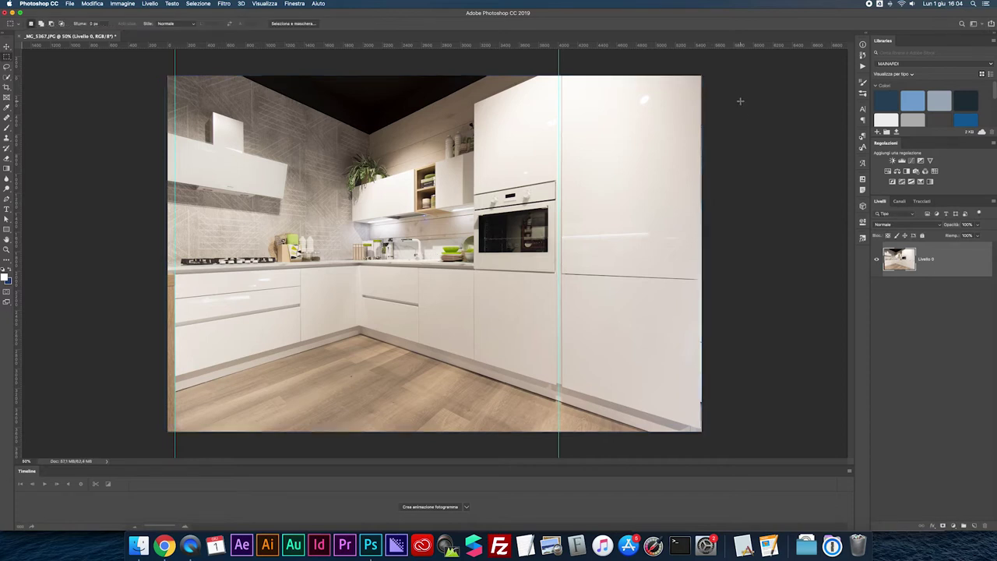
pyautogui.click(991, 201)
# - Flatten _MG_5367 to a single layer and drag _MG_5368 from Finder onto Photoshop
pyautogui.click(884, 438)
pyautogui.click(139, 545)
pyautogui.click(469, 136)
pyautogui.moveTo(475, 135); pyautogui.dragTo(370, 545)
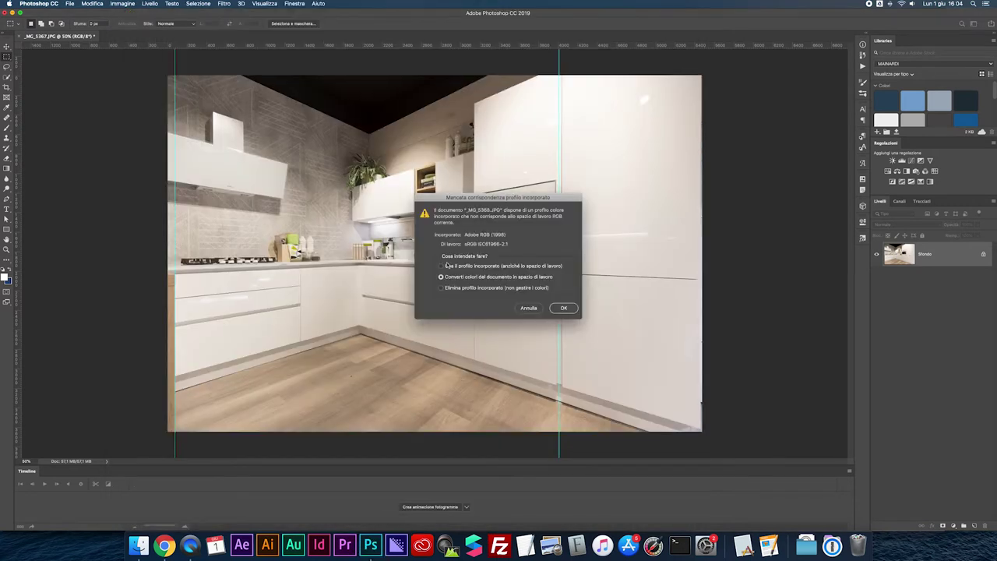
# - Open _MG_5368 with its embedded profile and close the _MG_5367 document
pyautogui.click(440, 265)
pyautogui.press('Return')
pyautogui.click(19, 37)
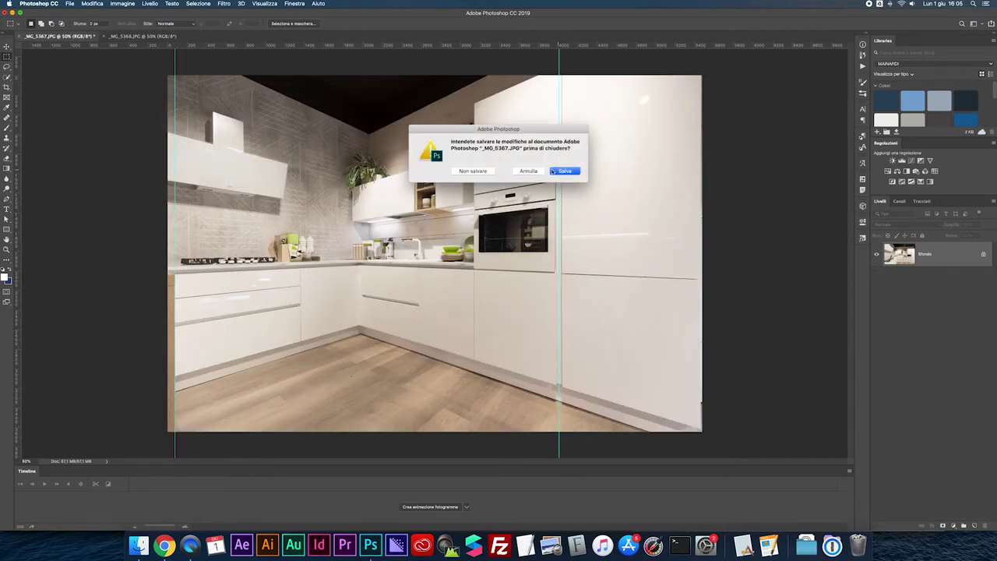
pyautogui.click(473, 170)
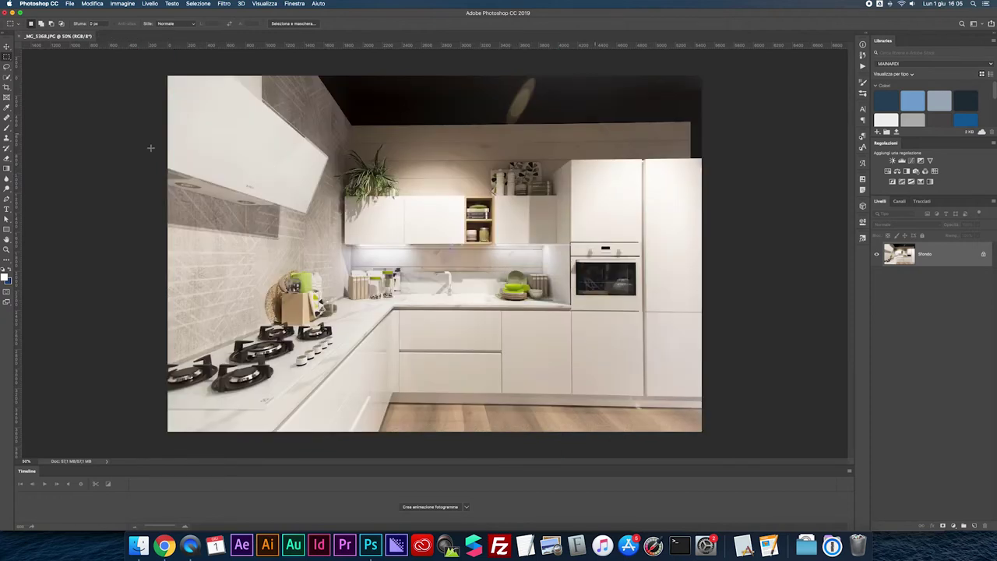
# - Set a guide at the tall cabinet's edge and distort the top-right corner to straighten the right side
pyautogui.moveTo(26, 142); pyautogui.dragTo(642, 193)
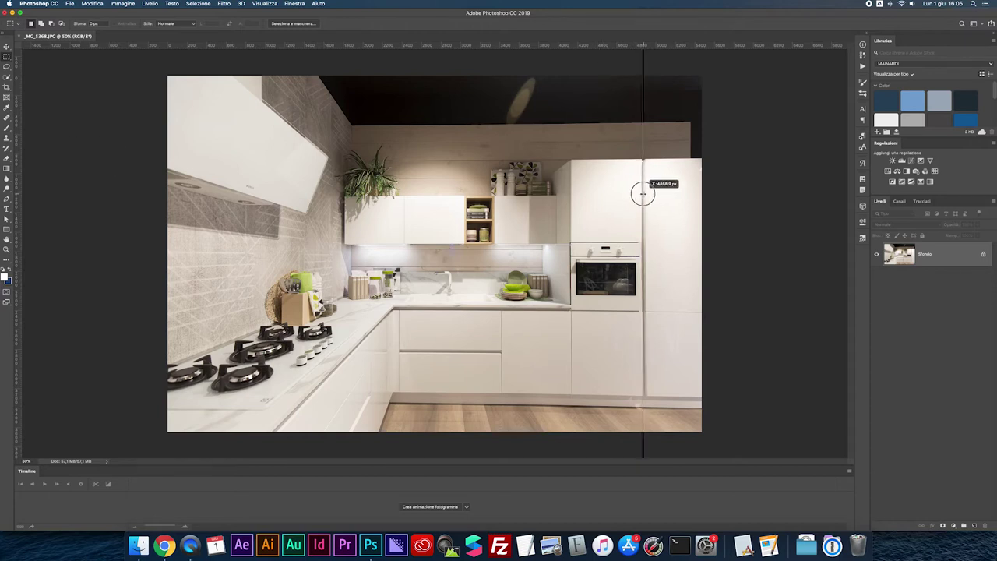
pyautogui.moveTo(642, 193); pyautogui.dragTo(643, 193)
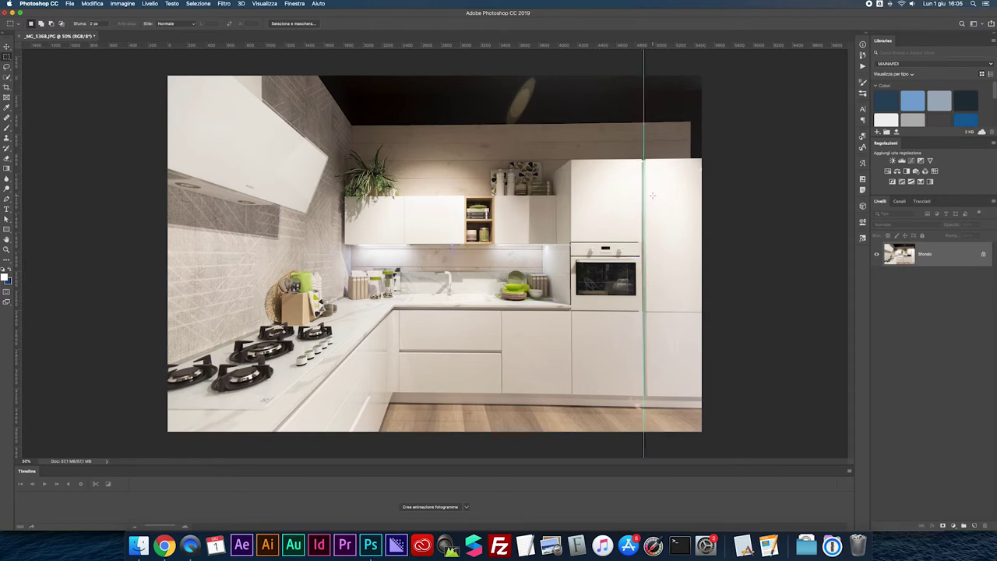
pyautogui.click(981, 256)
pyautogui.hotkey('ctrl', 't')
pyautogui.rightClick(574, 190)
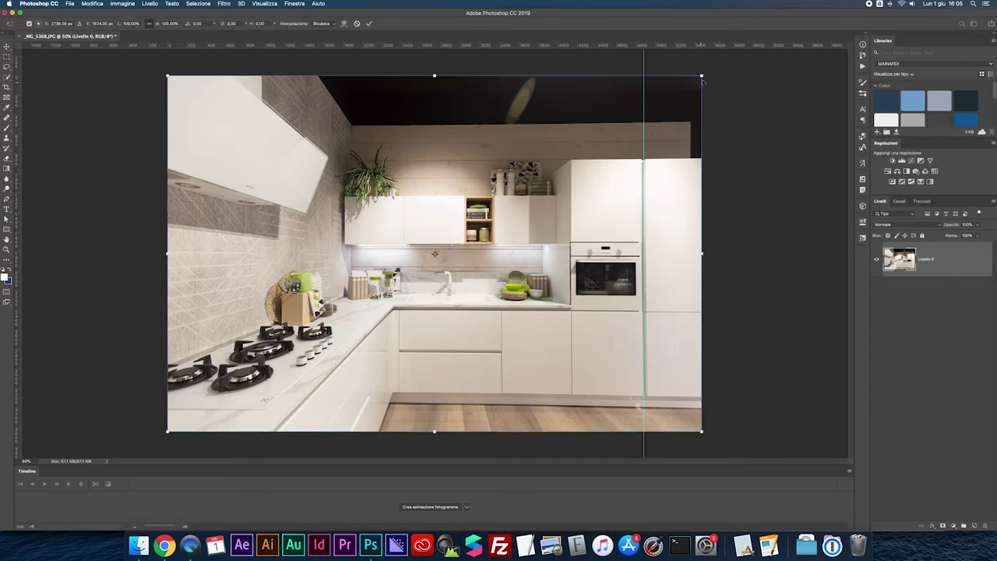
pyautogui.moveTo(702, 76); pyautogui.dragTo(706, 77)
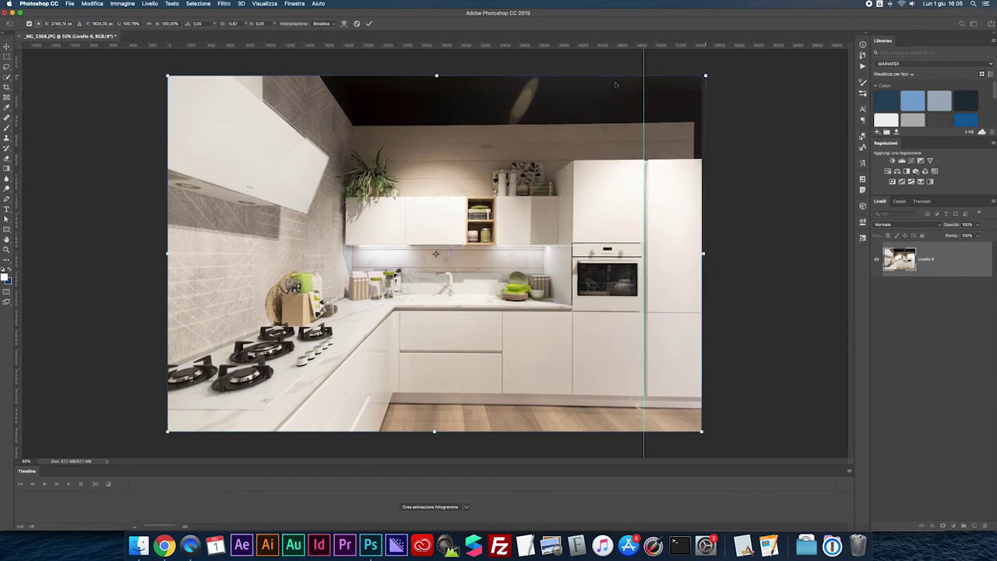
pyautogui.press('Return')
# - Add a second guide at the inner wall corner, flatten, and save as JPEG
pyautogui.moveTo(16, 174); pyautogui.dragTo(345, 175)
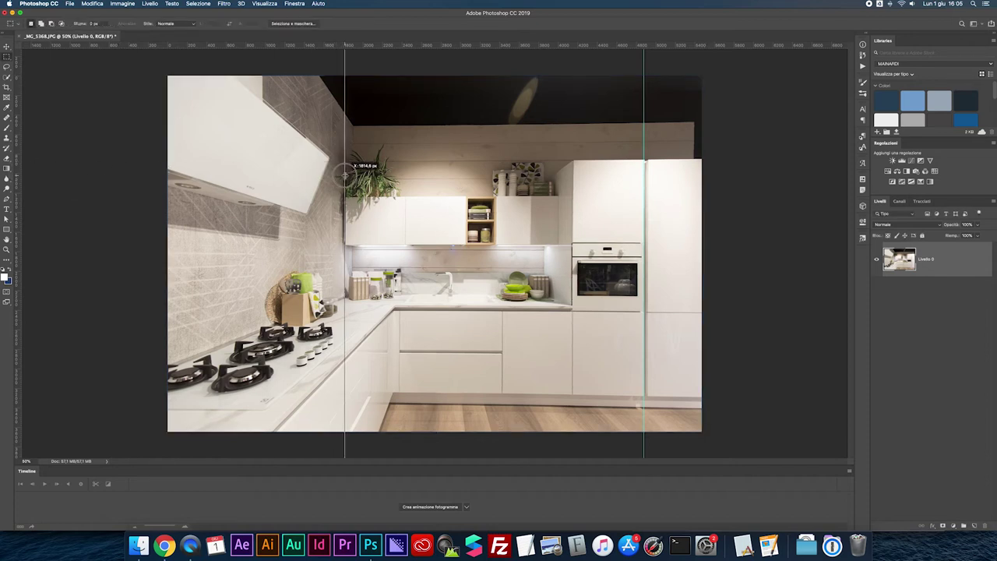
pyautogui.moveTo(345, 175); pyautogui.dragTo(345, 175)
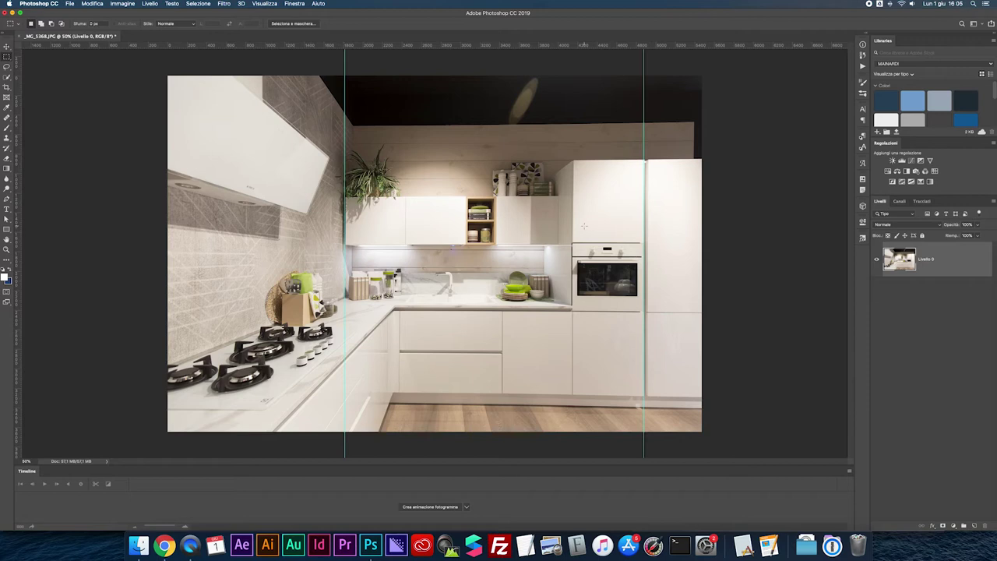
pyautogui.click(993, 202)
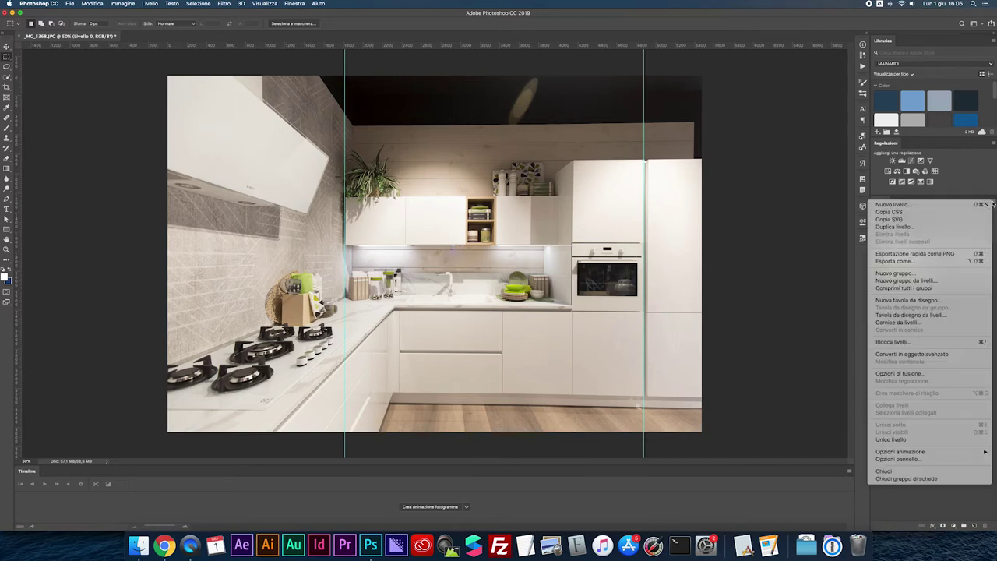
pyautogui.click(909, 441)
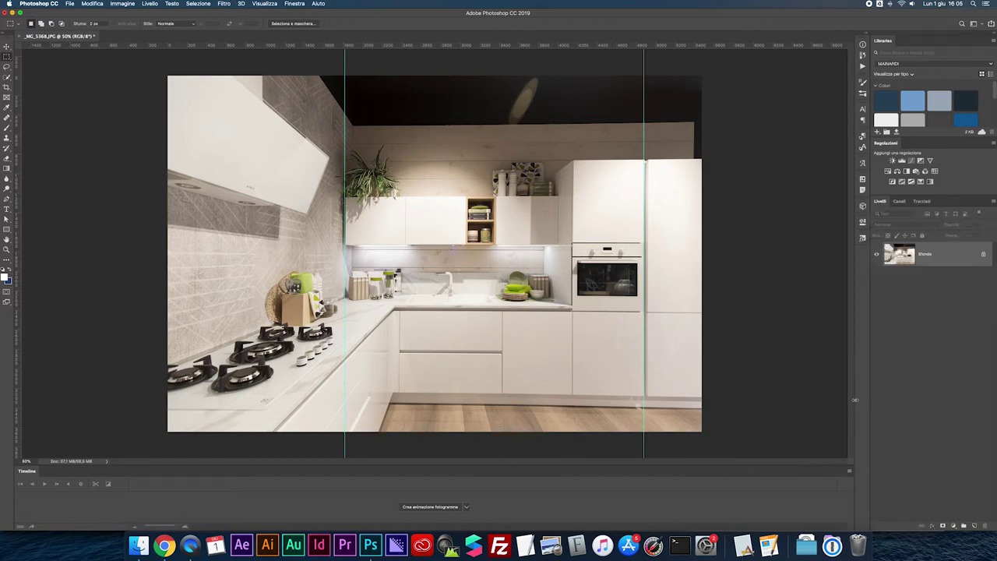
pyautogui.hotkey('ctrl', 's')
pyautogui.press('Return')
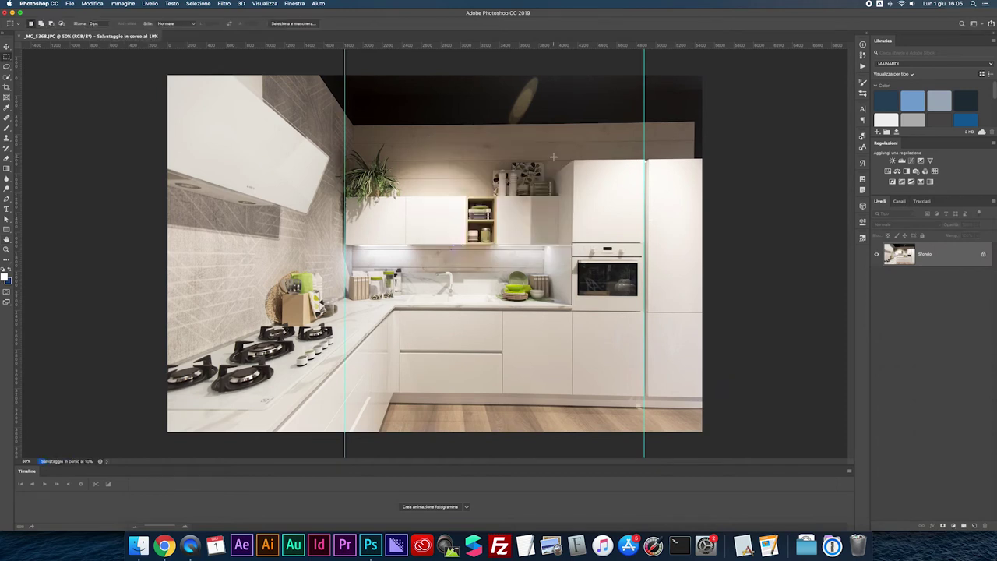
# - Add a guide near the plant and distort the bottom-right corner outward to straighten the right side
pyautogui.moveTo(24, 198); pyautogui.dragTo(668, 202)
pyautogui.click(982, 254)
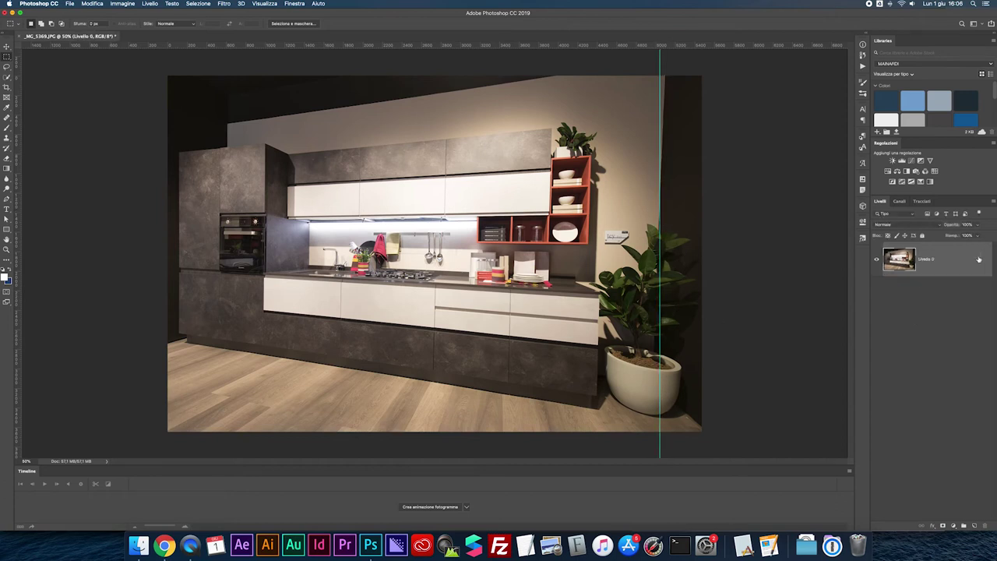
pyautogui.hotkey('ctrl', 't')
pyautogui.rightClick(616, 191)
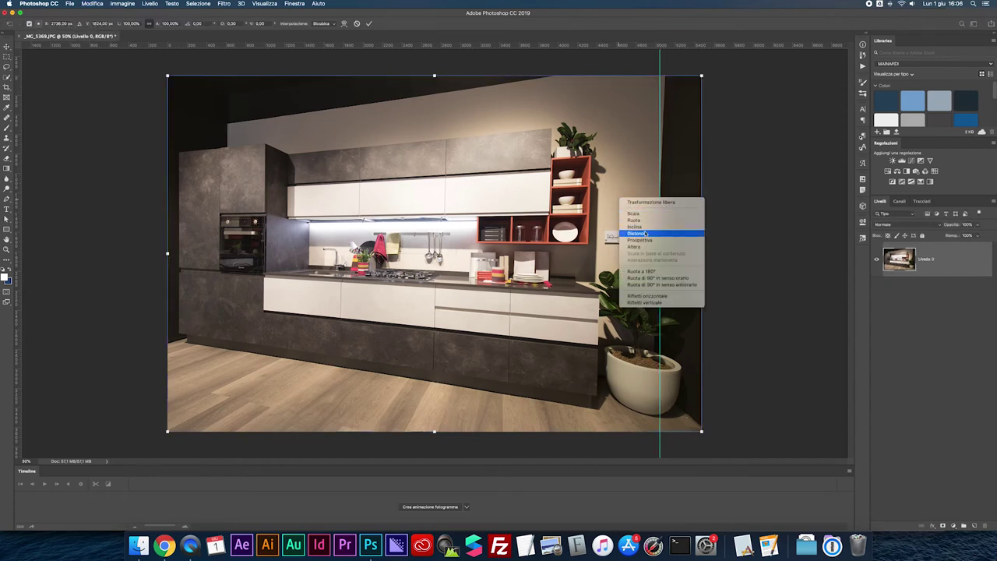
pyautogui.click(699, 343)
pyautogui.moveTo(702, 432); pyautogui.dragTo(717, 432)
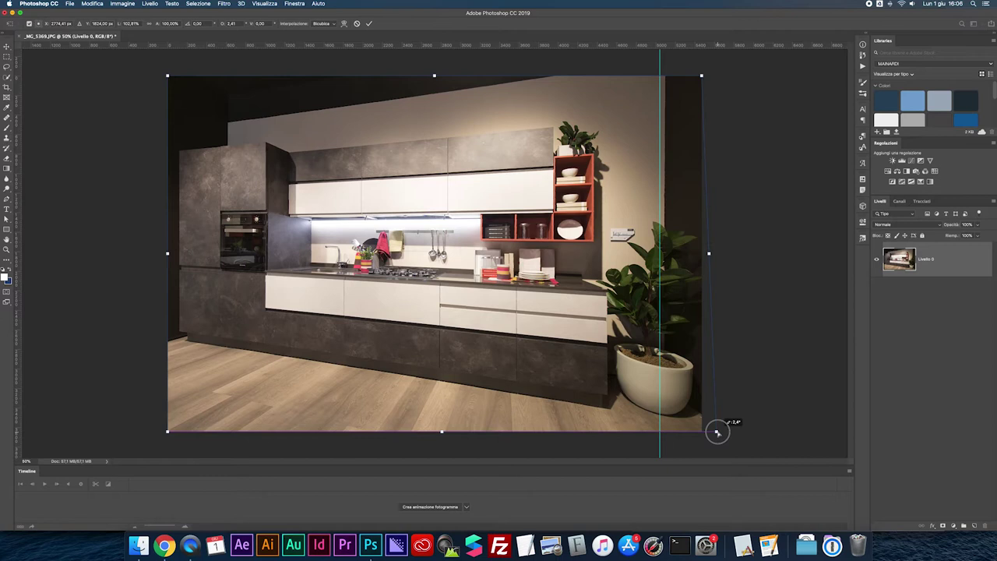
pyautogui.moveTo(717, 433); pyautogui.dragTo(716, 432)
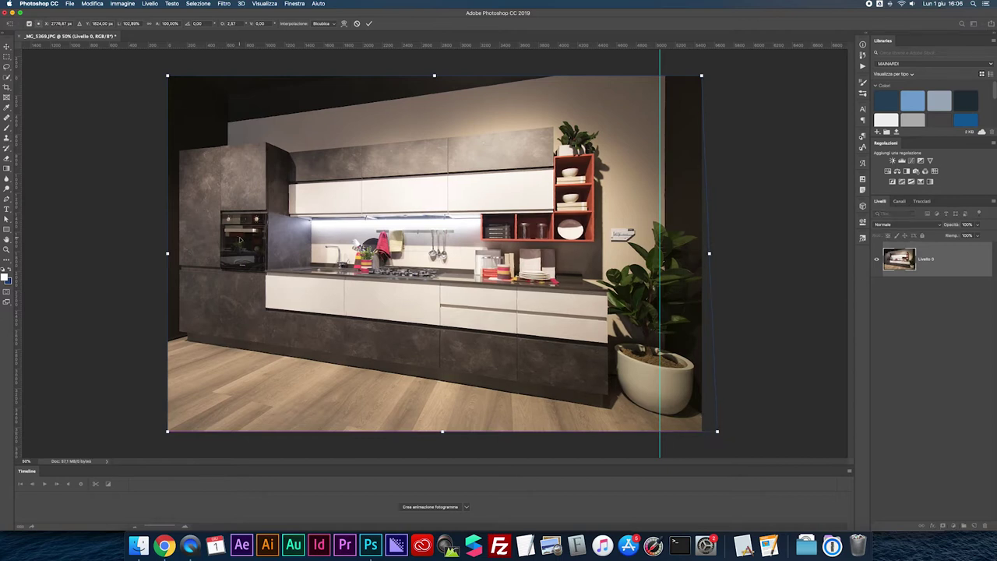
pyautogui.press('Return')
# - Add a left-side guide and move the right guide left to the wall edge
pyautogui.moveTo(17, 195); pyautogui.dragTo(178, 197)
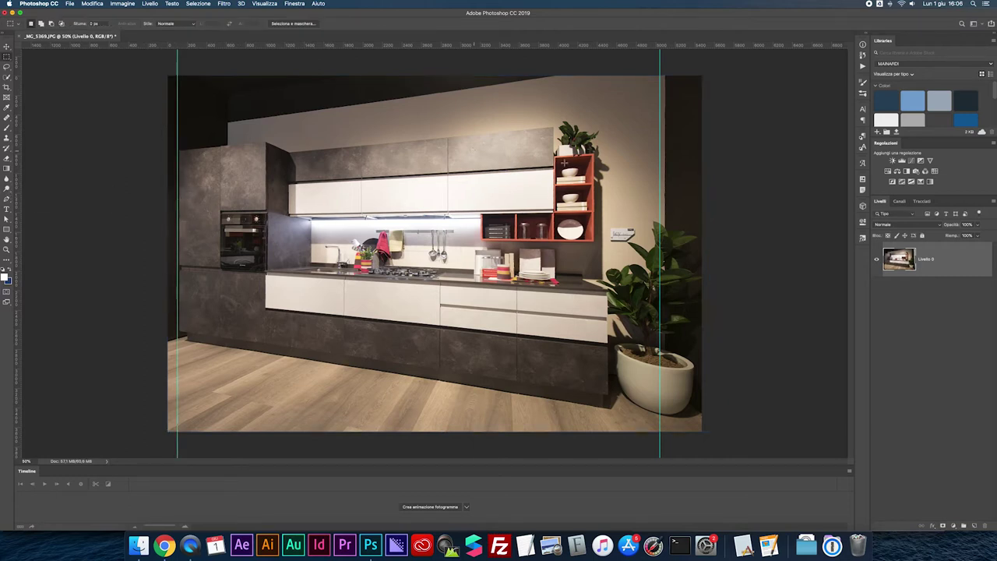
pyautogui.press('v')
pyautogui.moveTo(660, 166); pyautogui.dragTo(609, 165)
# - Rotate the photo about -0.4°, flatten it to one layer, and clear the guides
pyautogui.press('super+t')
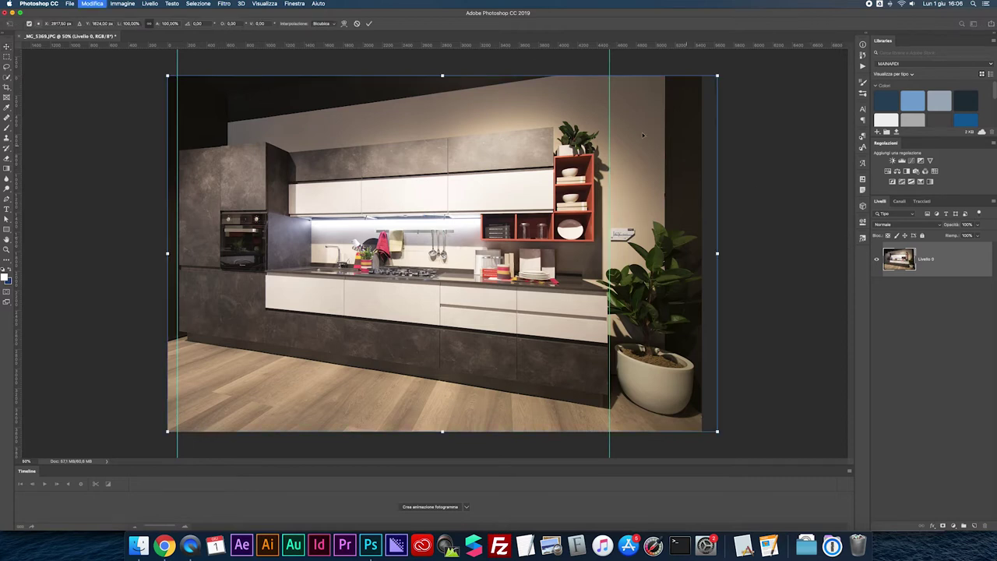
pyautogui.rightClick(642, 135)
pyautogui.click(683, 170)
pyautogui.moveTo(717, 76); pyautogui.dragTo(722, 76)
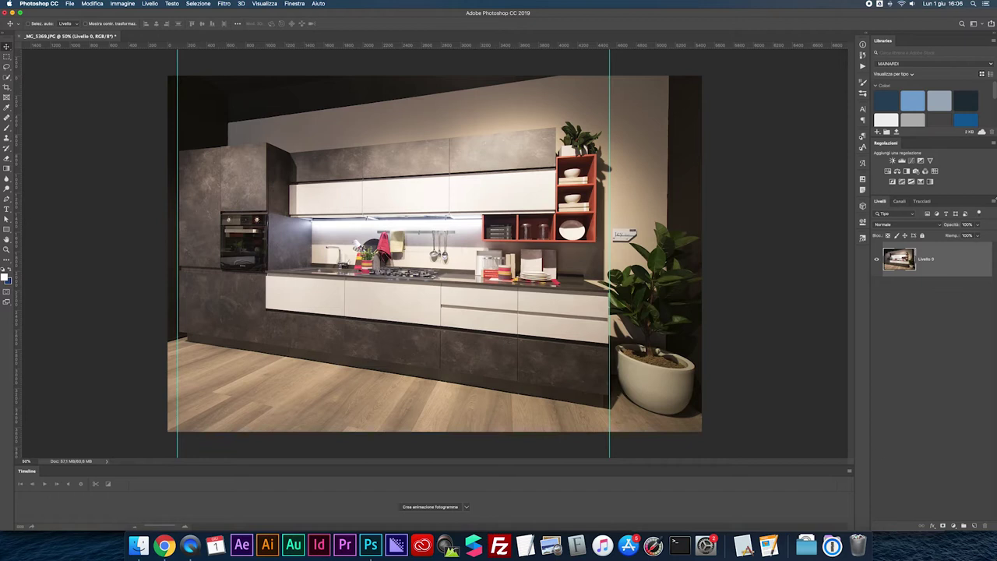
pyautogui.click(988, 204)
pyautogui.click(892, 439)
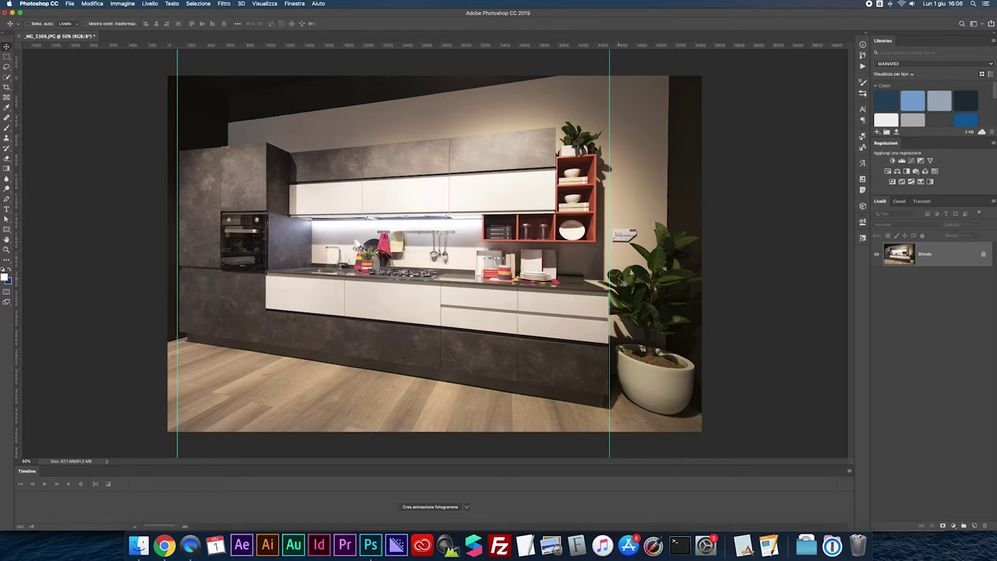
pyautogui.press('super+semicolon')
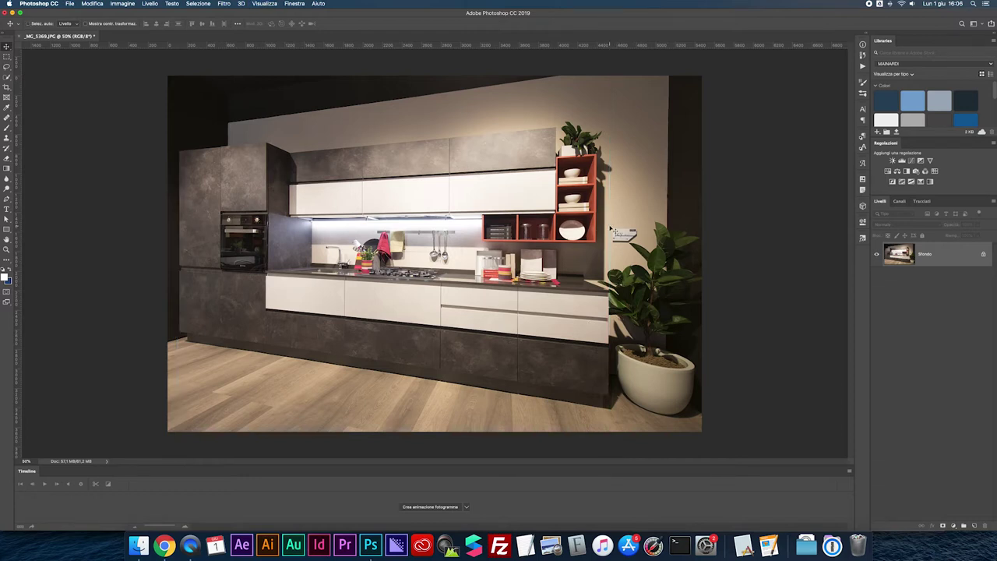
# - Lasso the wall sign beside the plant and remove it with content-aware fill
pyautogui.scroll(2, 611, 230)
pyautogui.scroll(1, 638, 237)
pyautogui.scroll(2, 678, 249)
pyautogui.scroll(2, 677, 248)
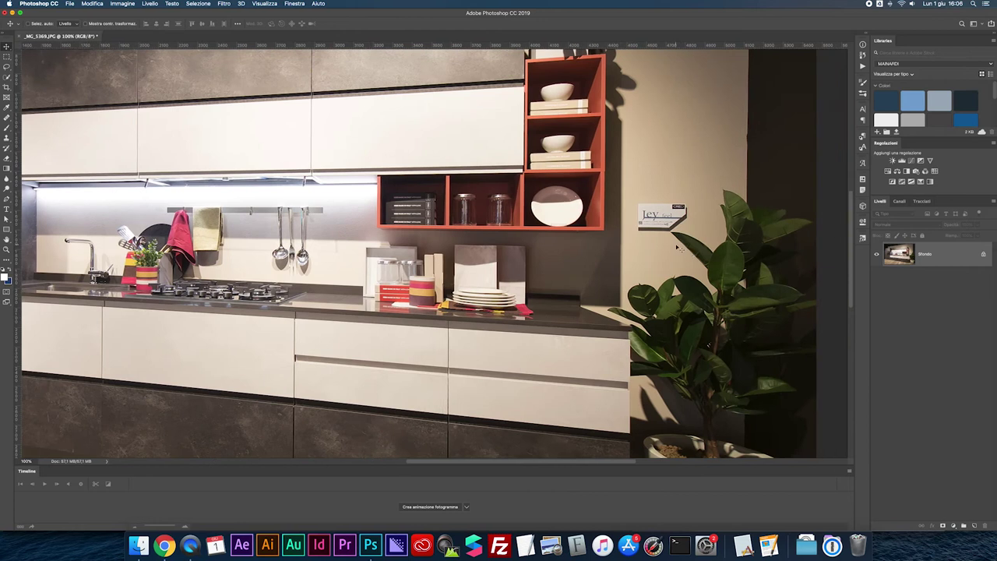
pyautogui.press('l')
pyautogui.moveTo(634, 221)
pyautogui.mouseDown()
pyautogui.moveTo(688, 200)
pyautogui.moveTo(637, 232)
pyautogui.mouseUp()
pyautogui.rightClick(651, 220)
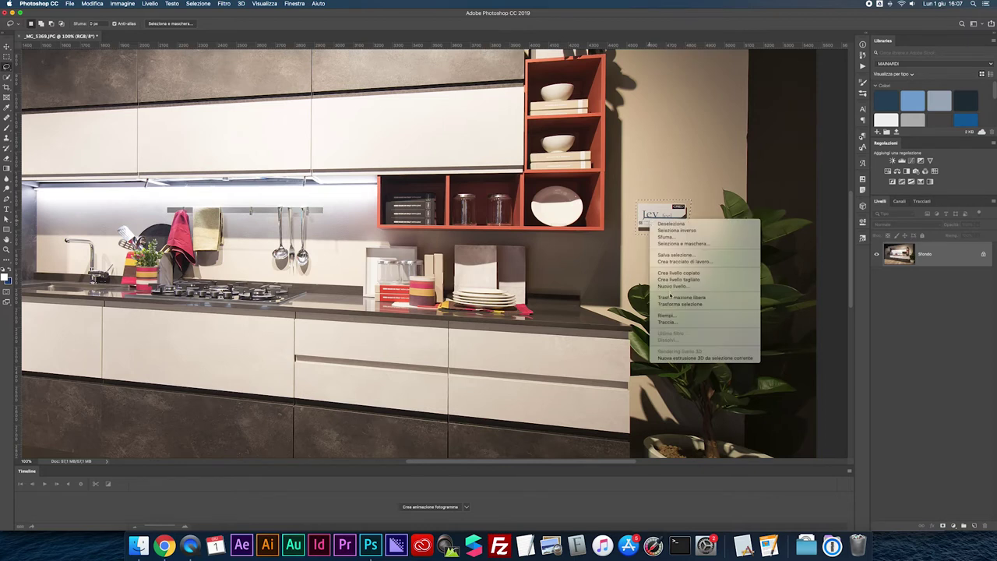
pyautogui.click(666, 315)
pyautogui.press('Return')
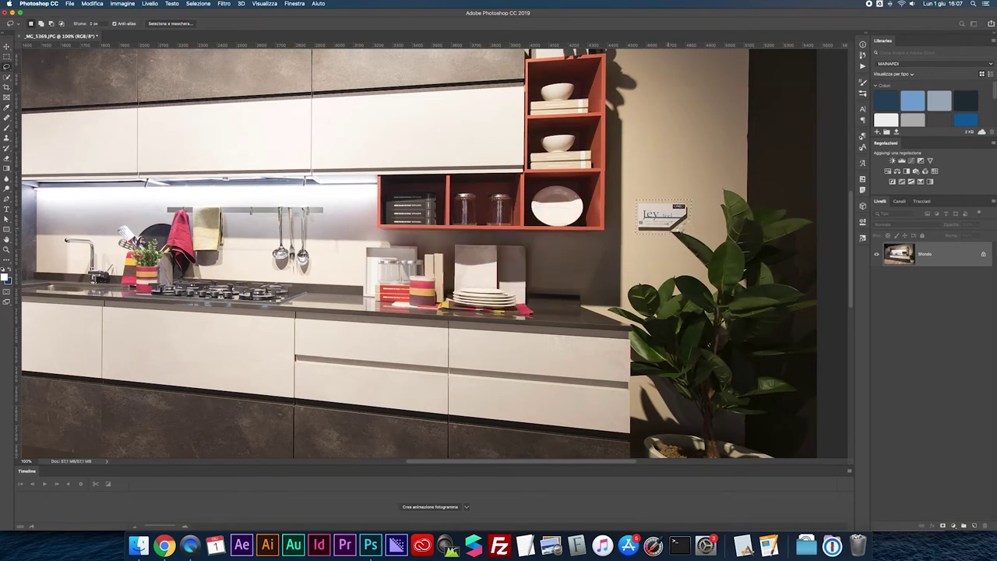
# - Touch up the filled wall with the Clone Stamp and save the photo as JPEG
pyautogui.press('super+plus')
pyautogui.press('super+plus')
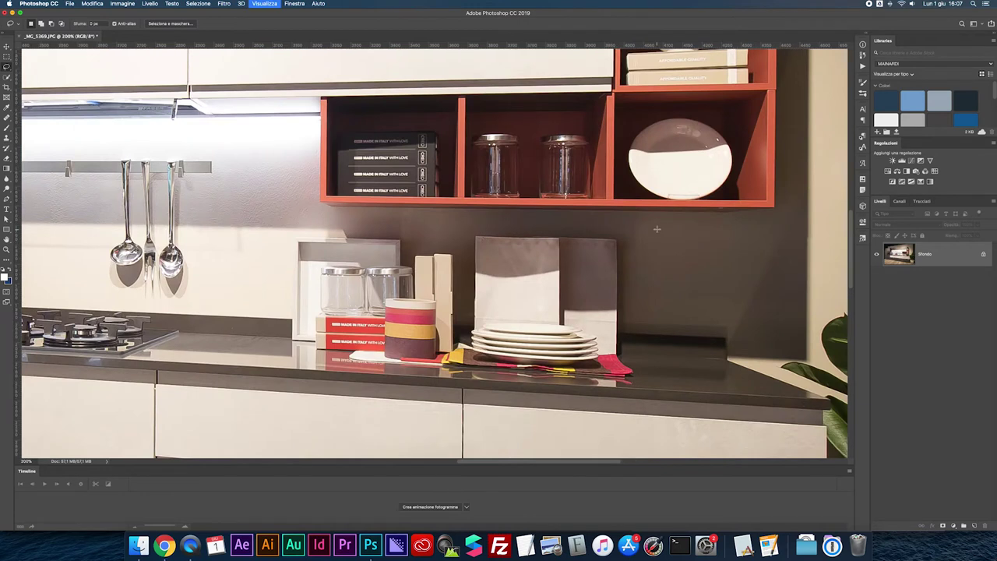
pyautogui.hscroll(5, 640, 187)
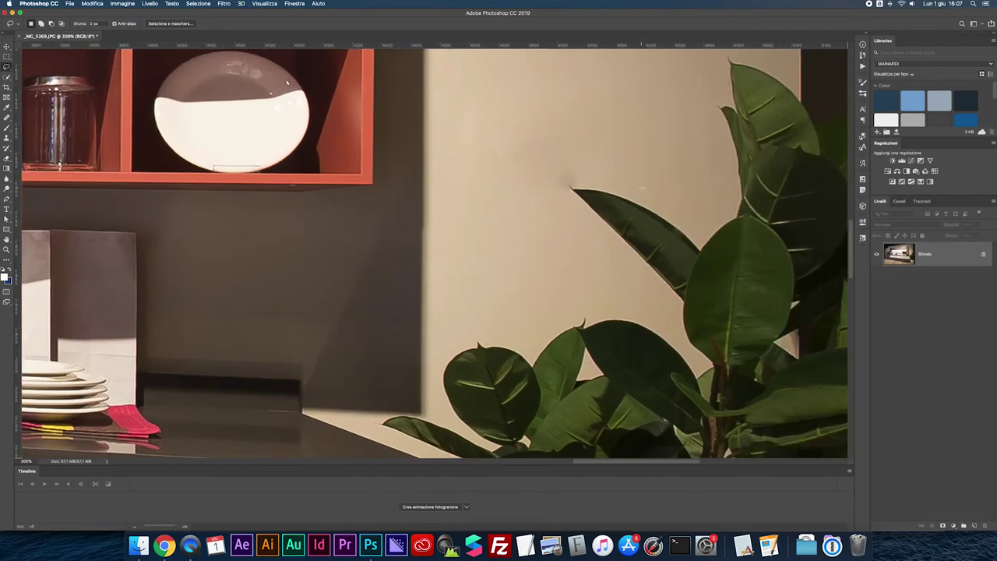
pyautogui.press('s')
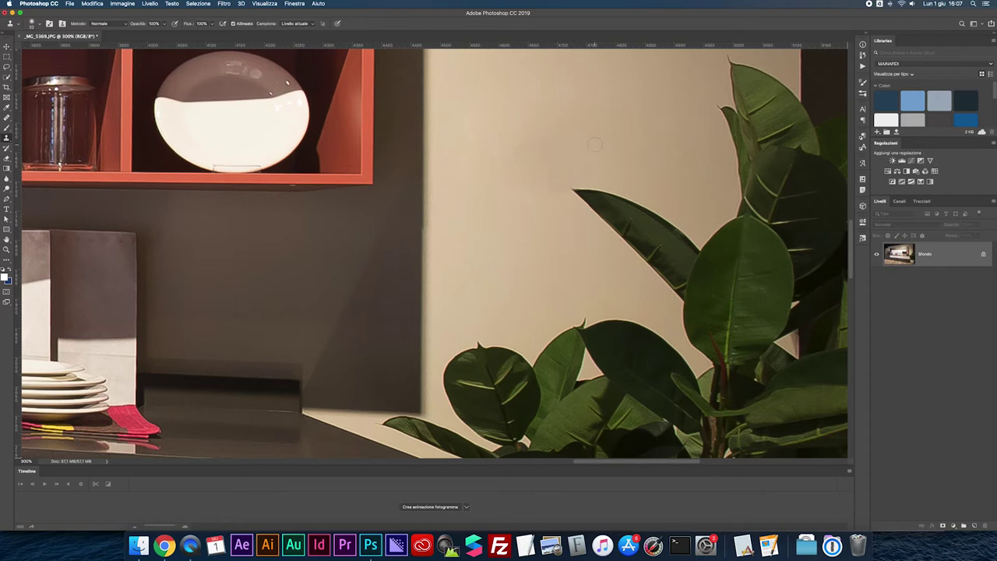
pyautogui.press('super+0')
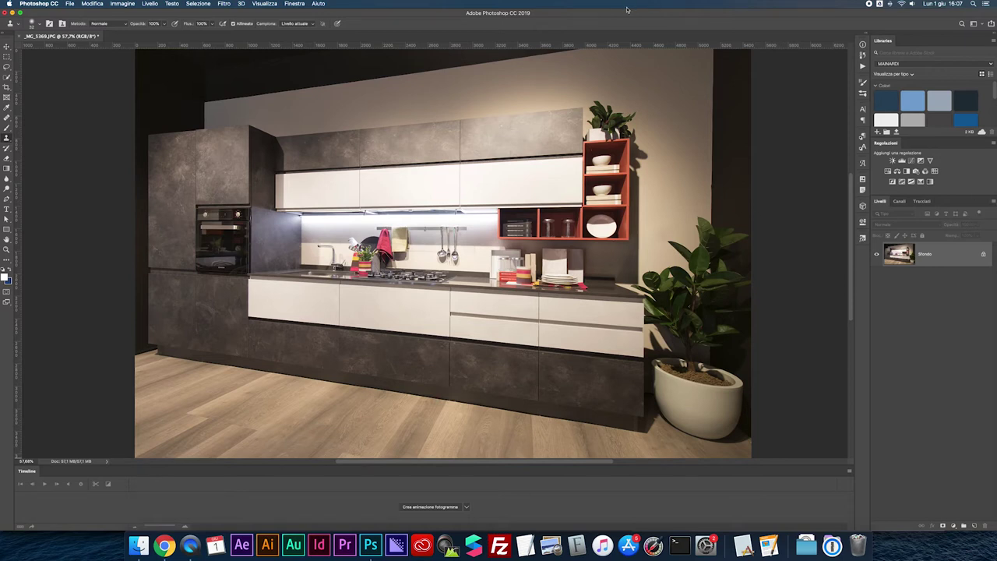
pyautogui.press('super+s')
pyautogui.press('Return')
# - Close _MG_5369 and open _MG_5370.JPG from Finder, keeping its embedded Adobe RGB (1998) profile
pyautogui.click(21, 36)
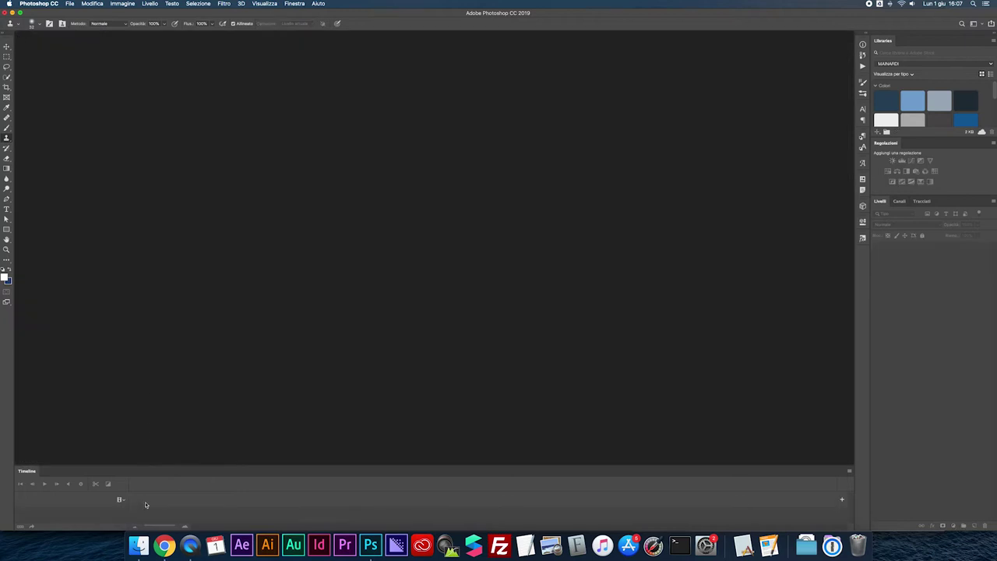
pyautogui.click(138, 544)
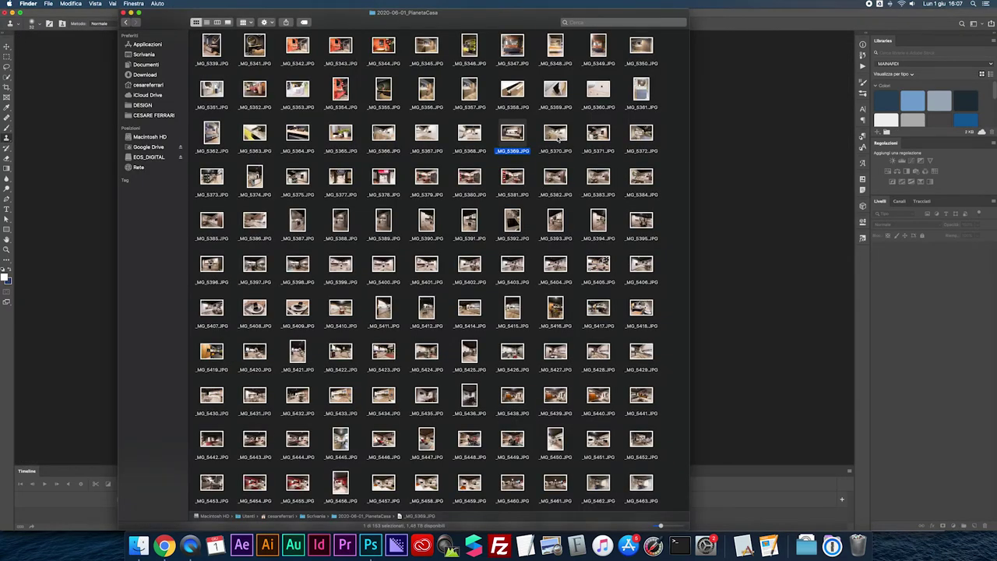
pyautogui.click(370, 543)
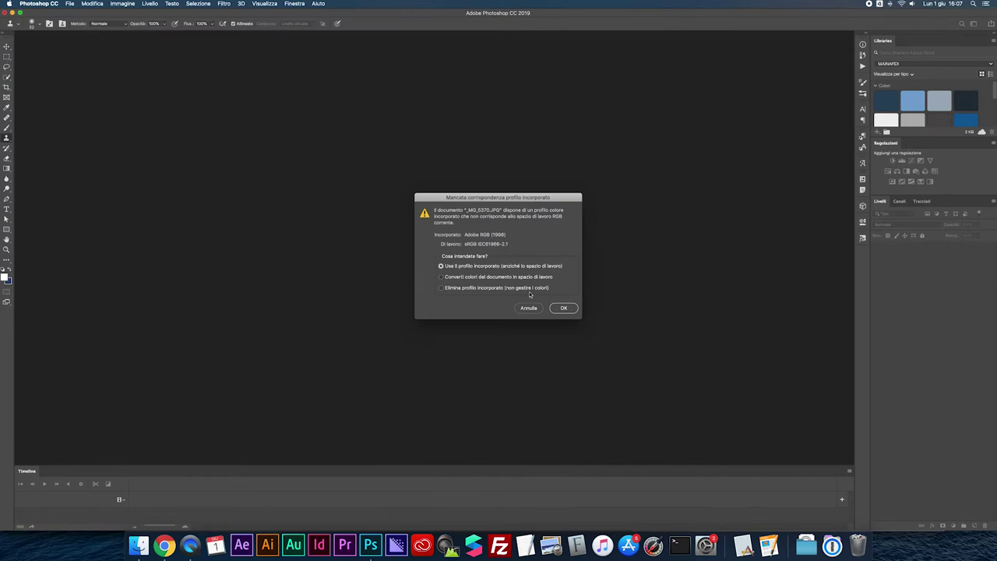
pyautogui.press('Return')
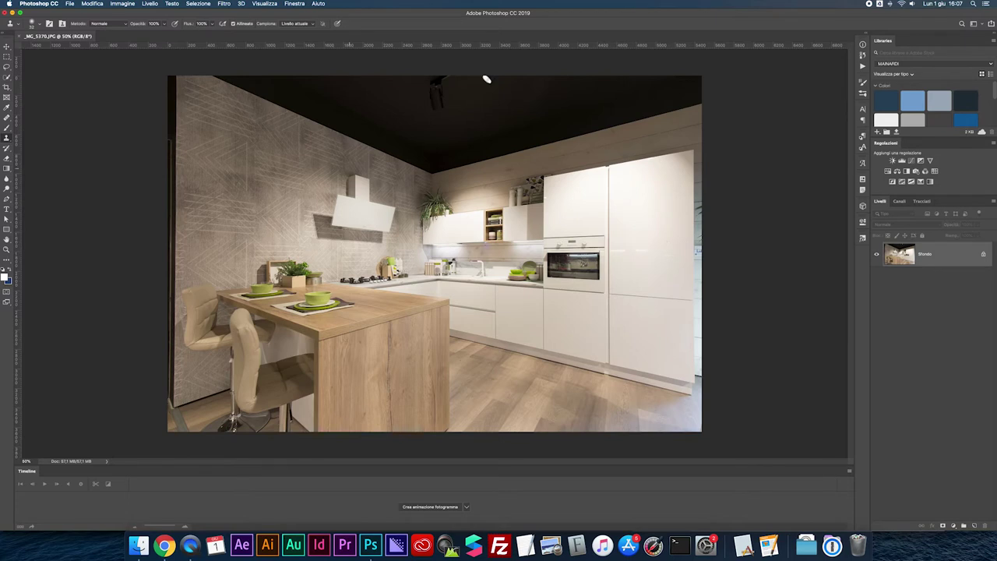
# - Unlock the background layer and place a vertical guide just inside the left edge
pyautogui.click(983, 254)
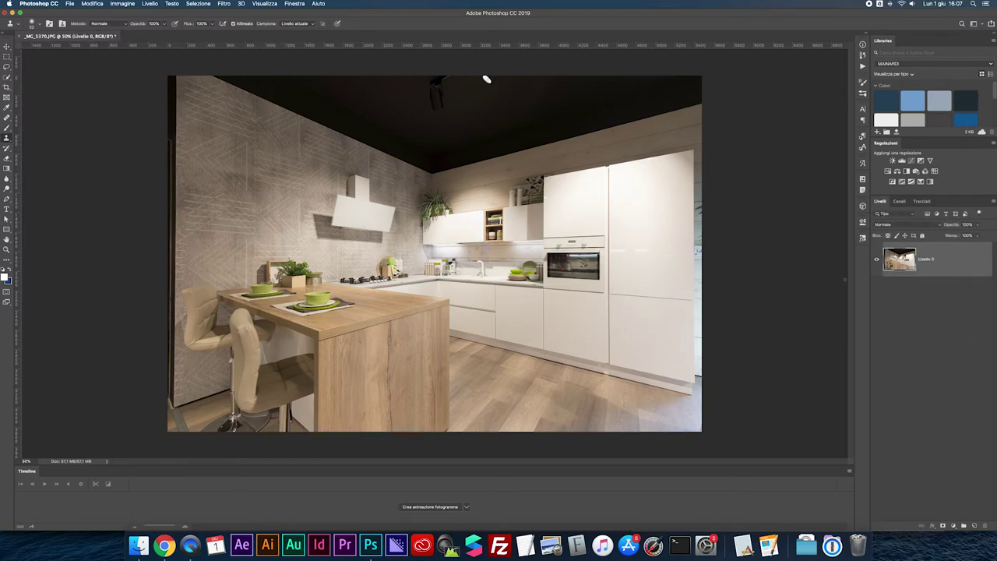
pyautogui.hotkey('ctrl', 't')
pyautogui.press('Escape')
pyautogui.moveTo(23, 217); pyautogui.dragTo(173, 211)
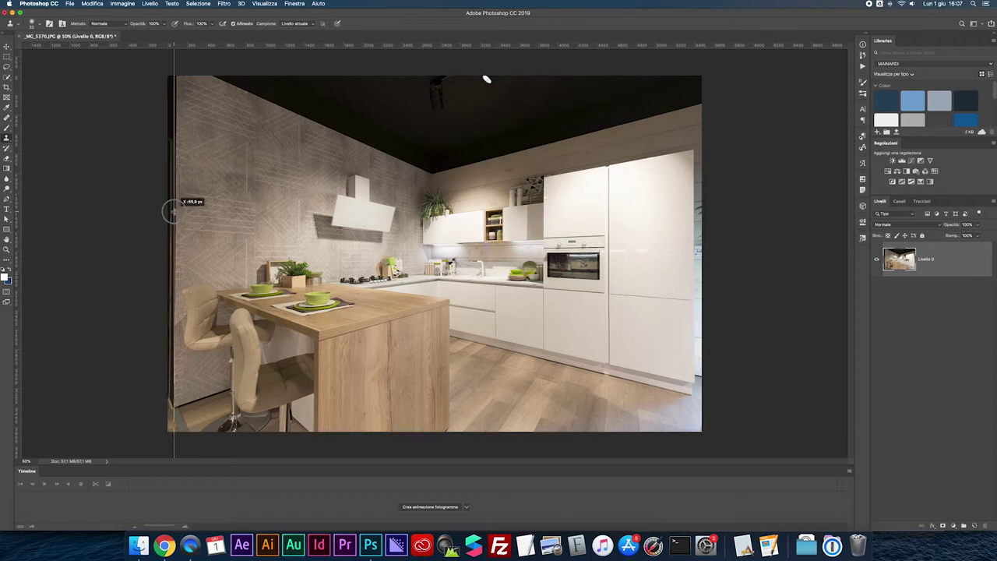
pyautogui.moveTo(174, 211); pyautogui.dragTo(178, 212)
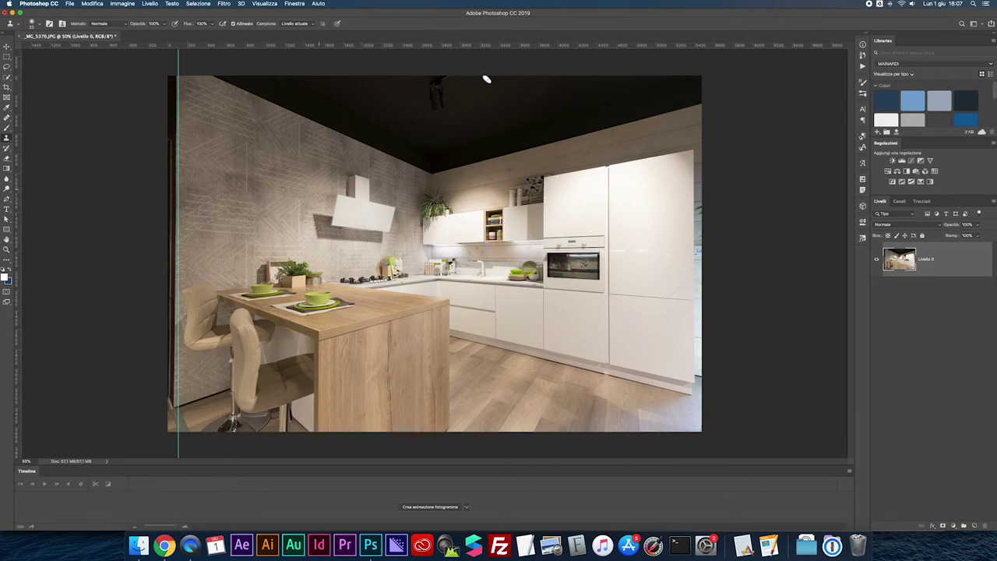
# - Crop the left side in to the guide and flatten to a single Sfondo layer
pyautogui.press('c')
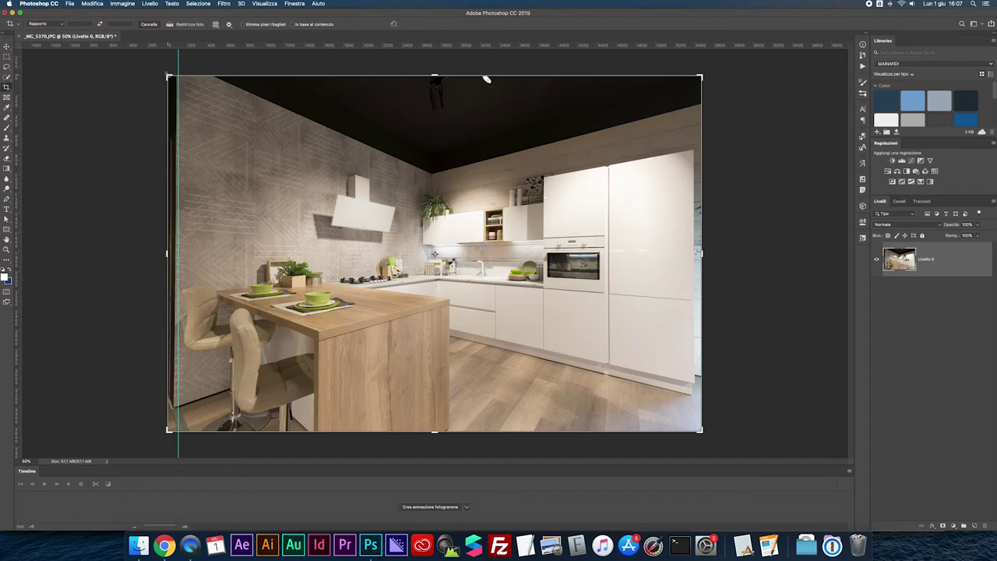
pyautogui.moveTo(168, 76); pyautogui.dragTo(173, 78)
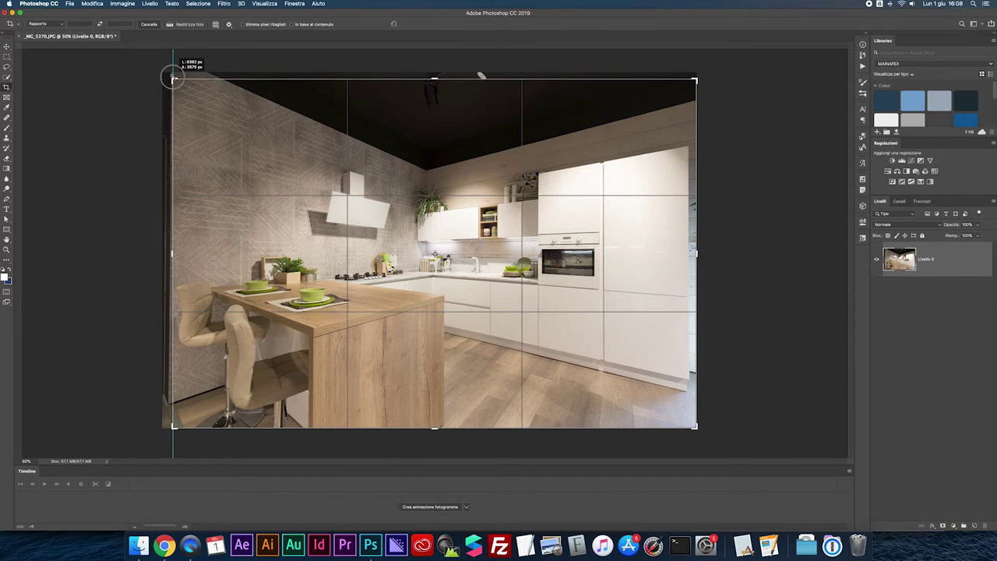
pyautogui.moveTo(173, 78); pyautogui.dragTo(173, 79)
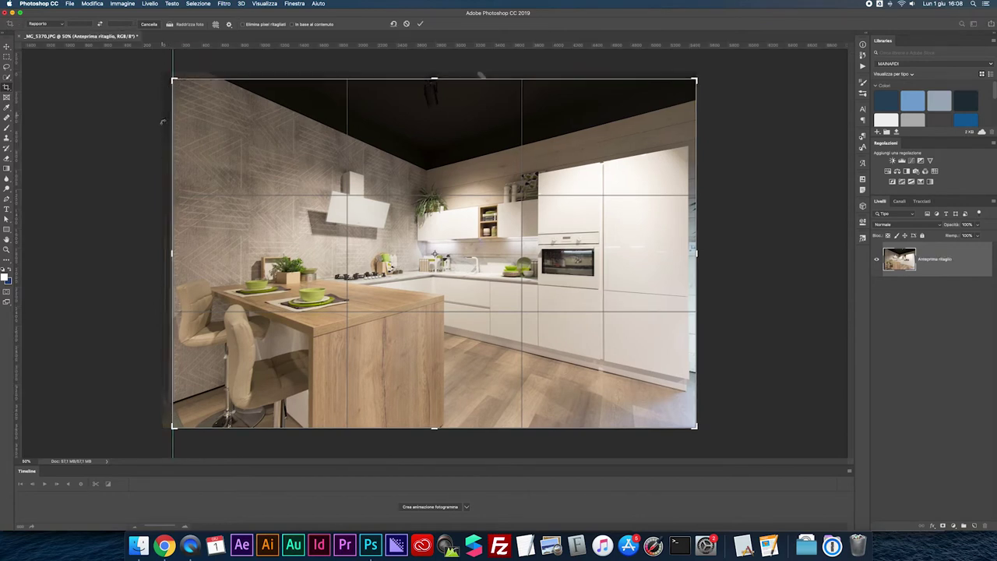
pyautogui.press('Return')
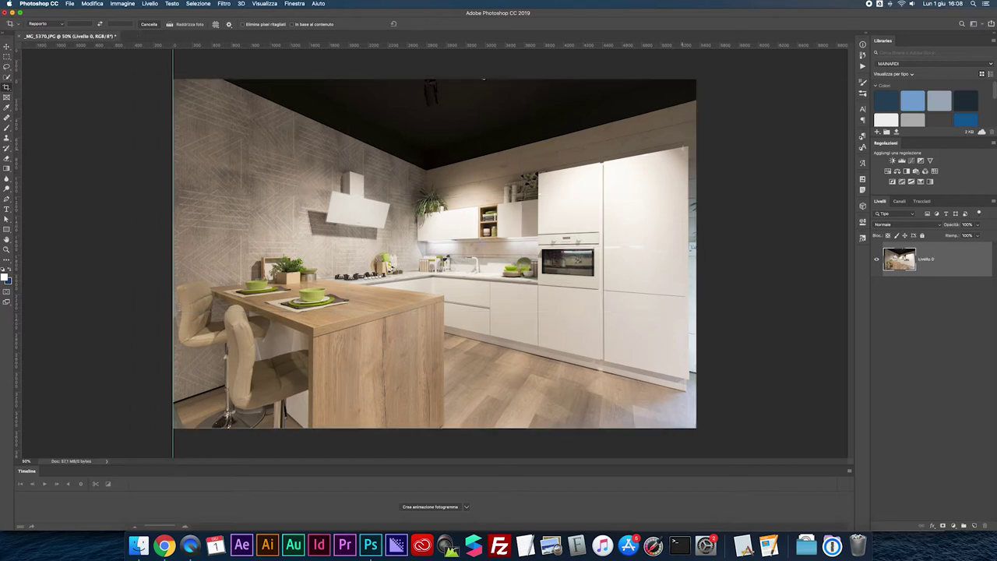
pyautogui.click(992, 201)
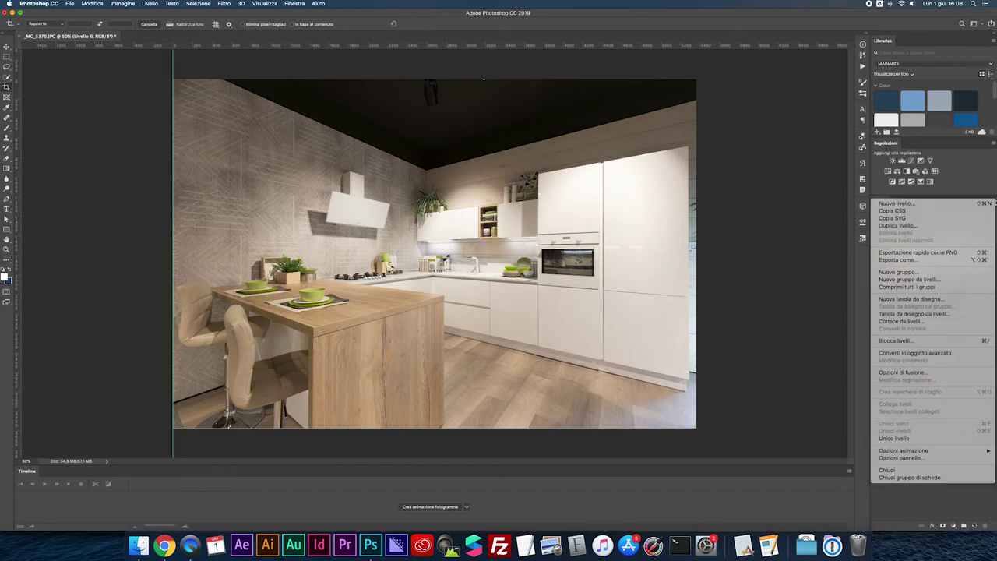
pyautogui.click(893, 439)
# - Erase the partial sign beside the tall right-hand cabinet with a rectangular content-aware fill
pyautogui.press('super+plus')
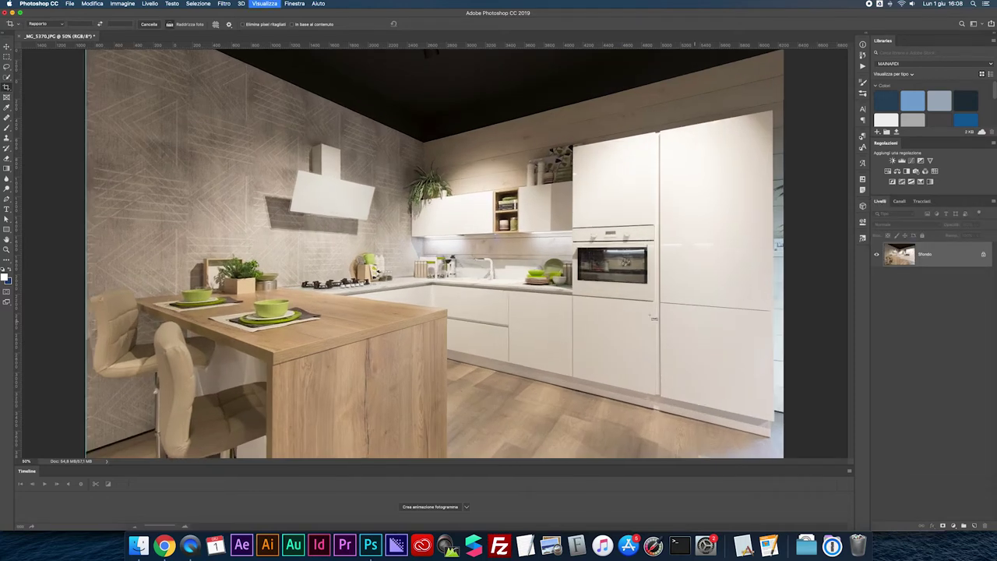
pyautogui.hscroll(2, 637, 313)
pyautogui.hscroll(8, 636, 313)
pyautogui.press('super+plus')
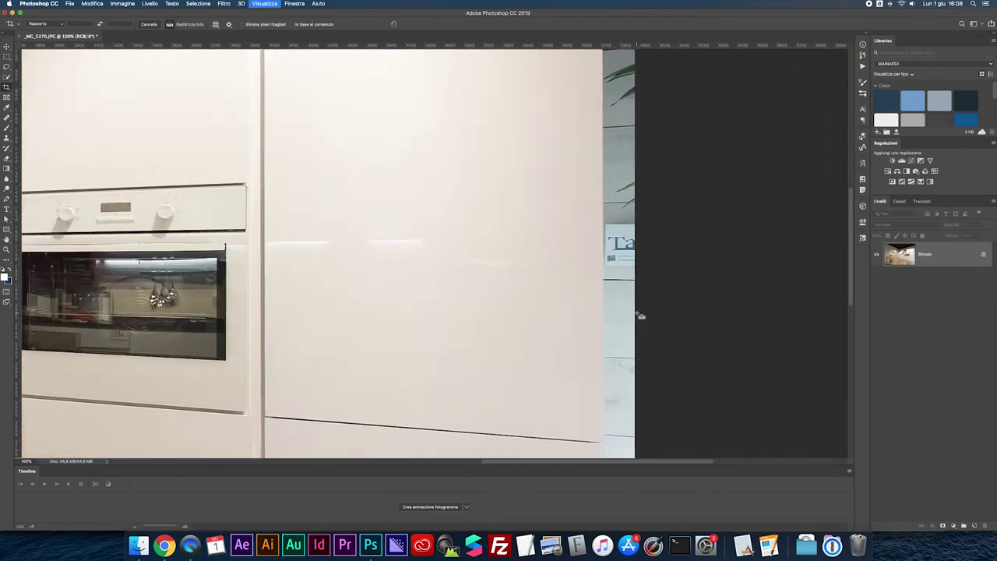
pyautogui.press('super+plus')
pyautogui.press('m')
pyautogui.moveTo(494, 220); pyautogui.dragTo(553, 269)
pyautogui.rightClick(529, 244)
pyautogui.click(538, 340)
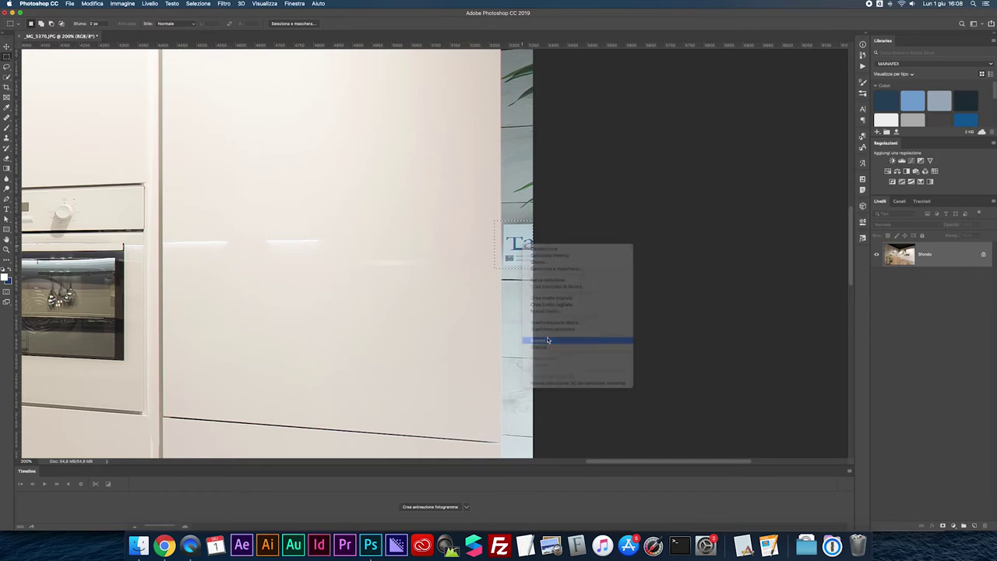
pyautogui.press('Return')
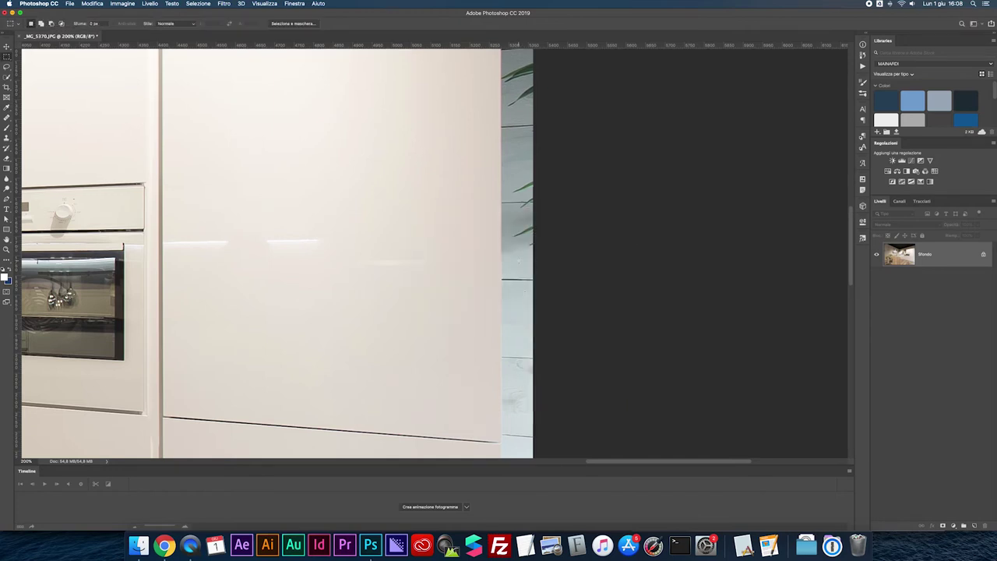
# - Fit the whole photo in view and clear the left-edge guide
pyautogui.press('super+minus')
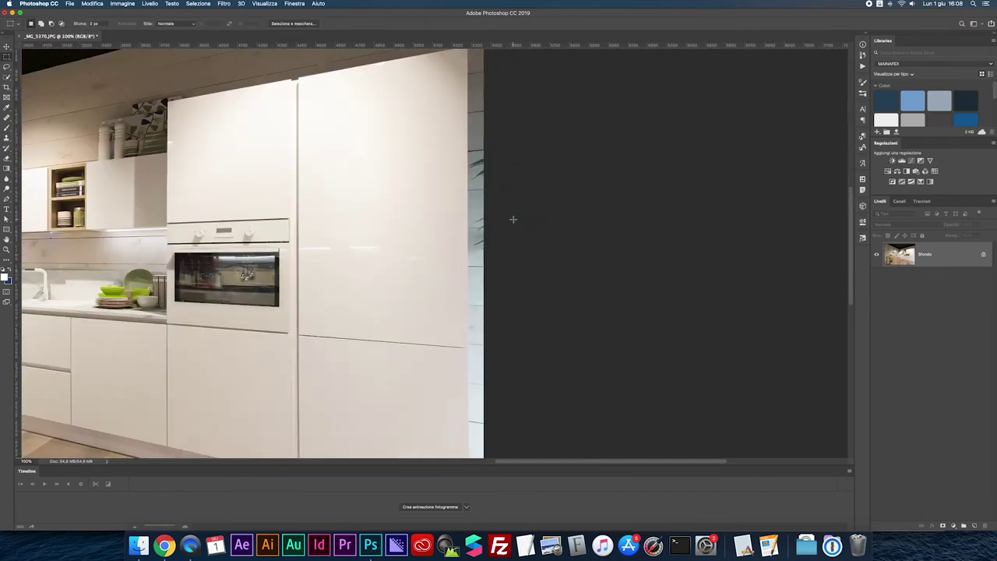
pyautogui.press('super+0')
pyautogui.press('super+semicolon')
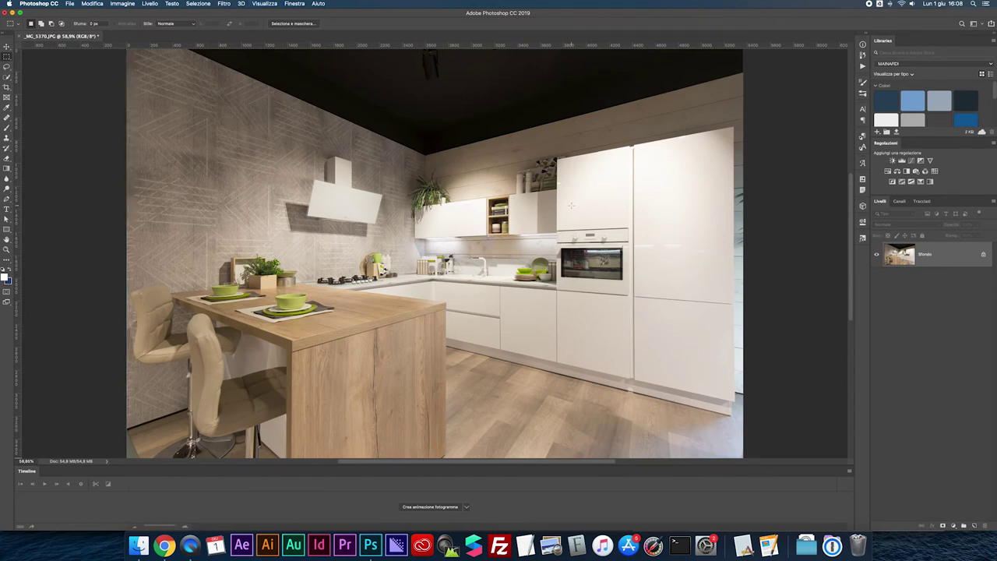
# - Save _MG_5370 as a quality-12 JPEG and close it to bring up _MG_5371.JPG
pyautogui.press('super+s')
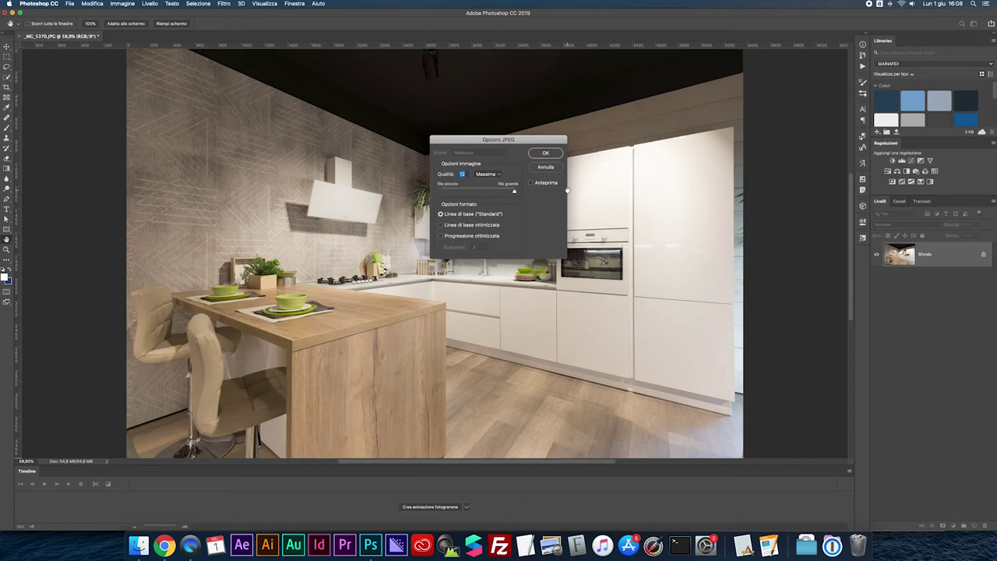
pyautogui.press('Return')
pyautogui.press('super+w')
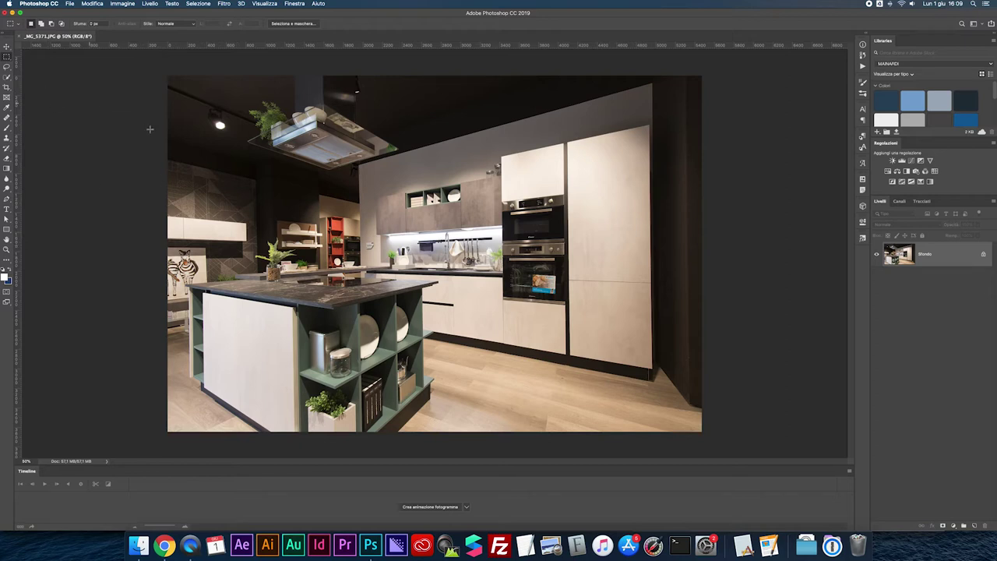
# - Add guides near the left edge and right cabinets, then distort the top-right corner to straighten verticals
pyautogui.moveTo(28, 197); pyautogui.dragTo(184, 212)
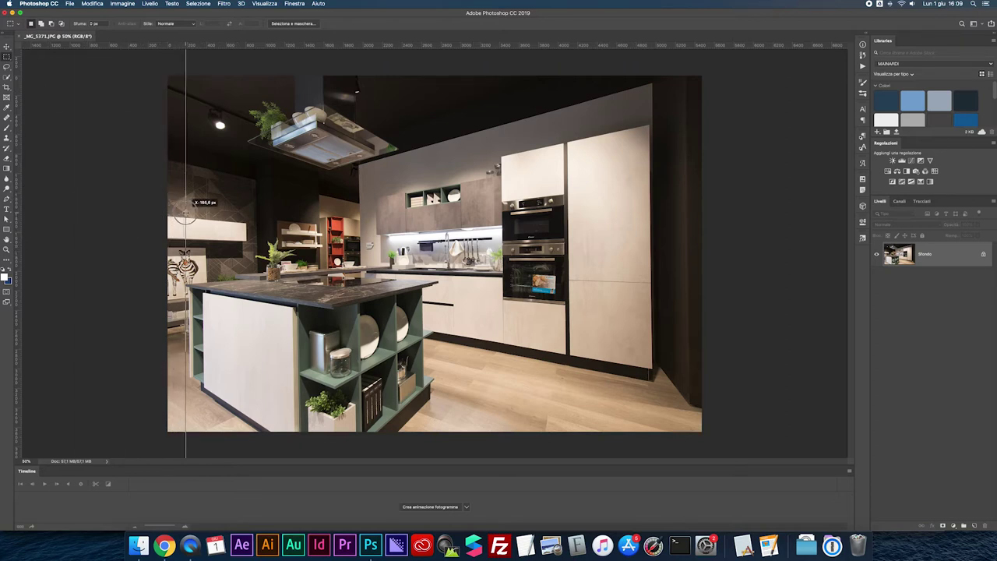
pyautogui.moveTo(20, 187); pyautogui.dragTo(659, 196)
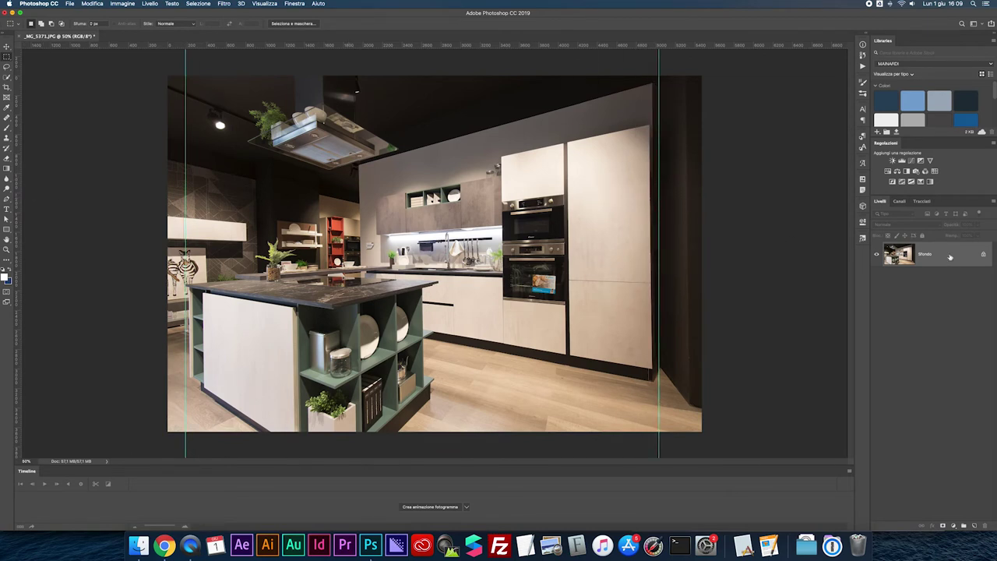
pyautogui.click(983, 254)
pyautogui.hotkey('ctrl', 't')
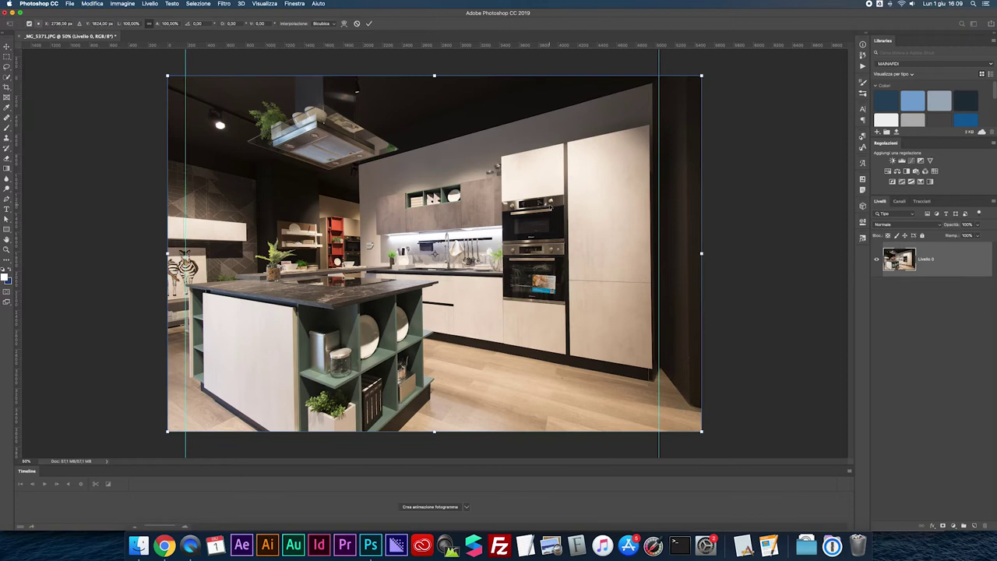
pyautogui.rightClick(549, 201)
pyautogui.press('Escape')
pyautogui.moveTo(703, 76); pyautogui.dragTo(704, 76)
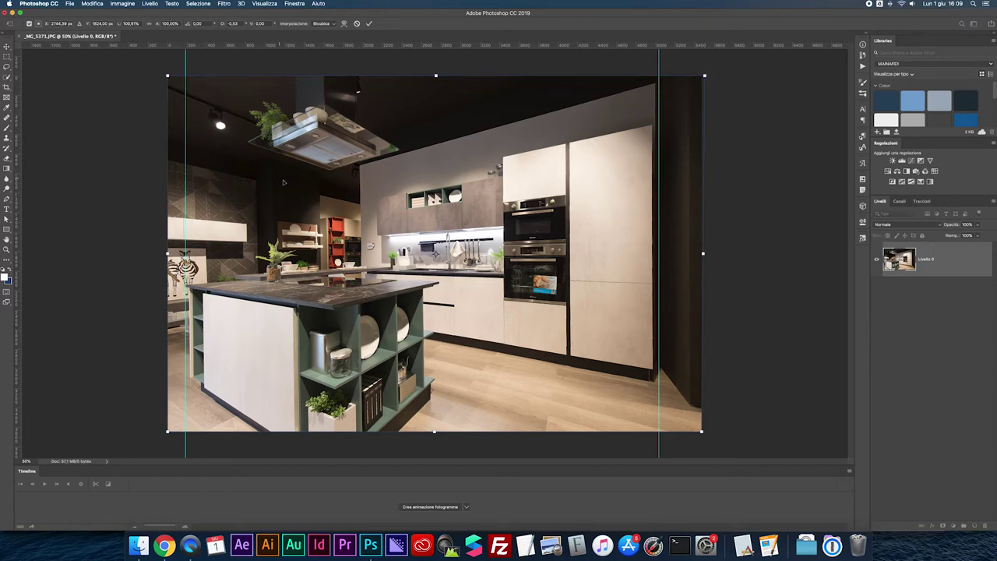
pyautogui.press('Return')
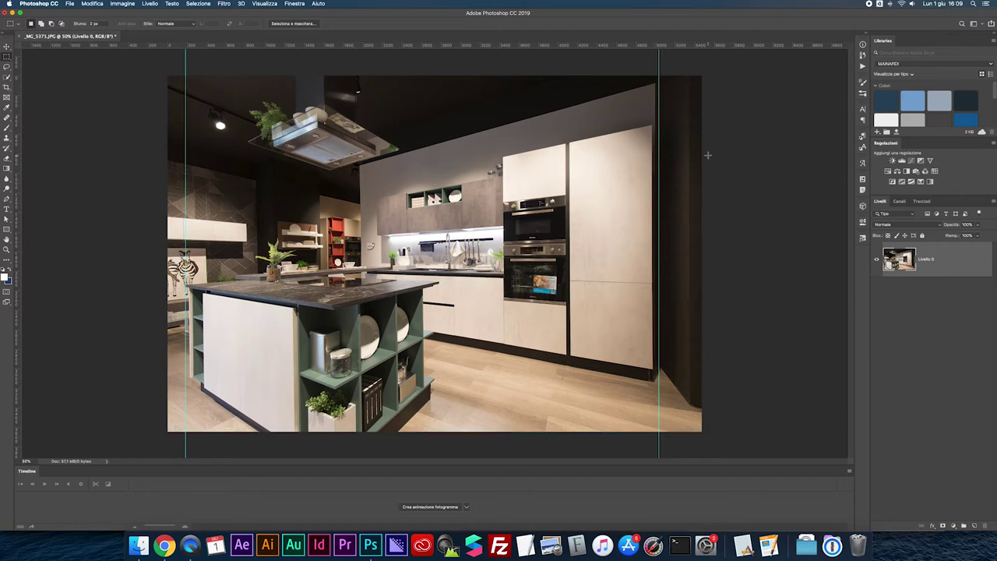
# - Crop inward to the right-hand guide to trim the empty borders and check the result
pyautogui.press('c')
pyautogui.moveTo(700, 430); pyautogui.dragTo(681, 420)
pyautogui.press('Return')
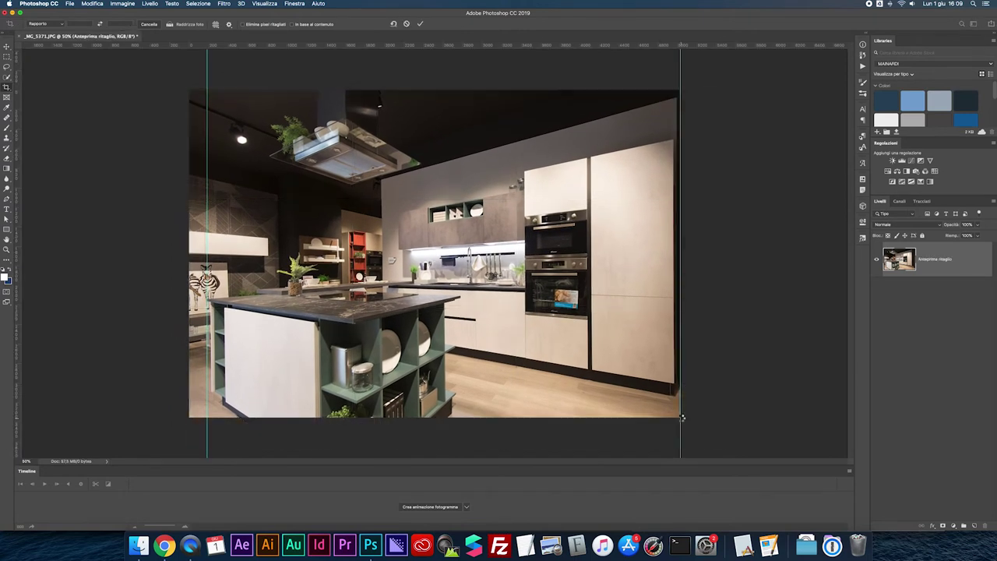
pyautogui.press('super+plus')
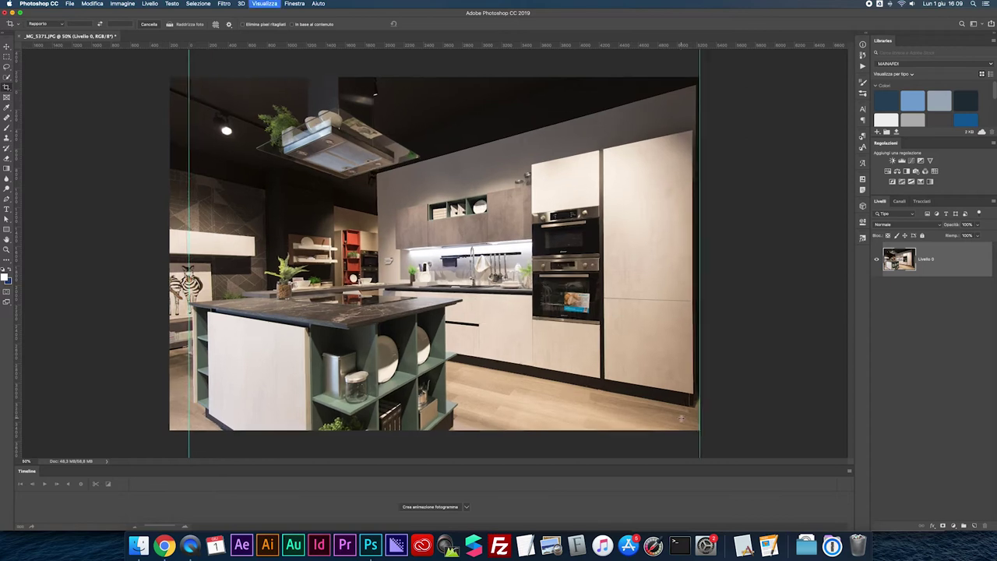
pyautogui.press('super+minus')
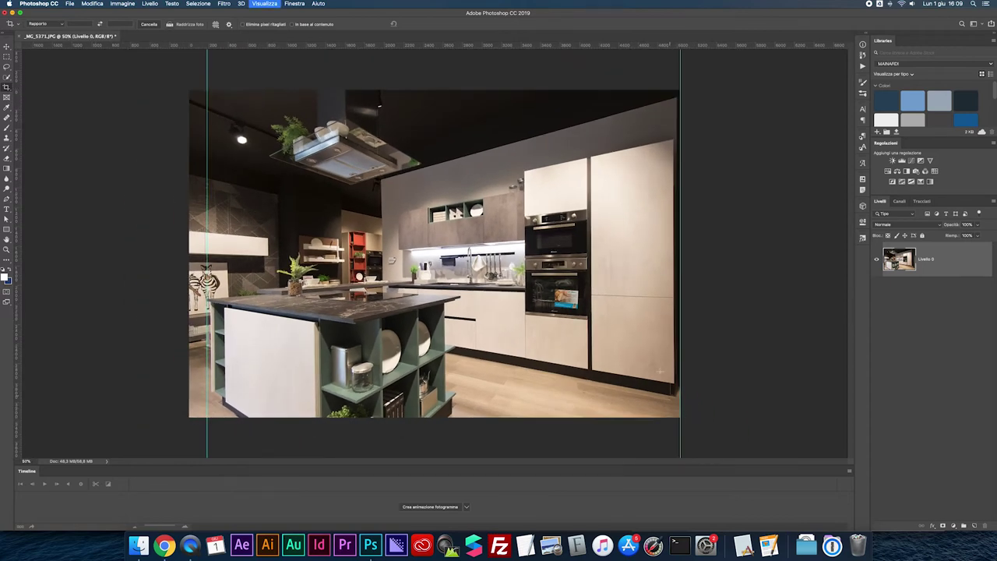
pyautogui.press('super+plus')
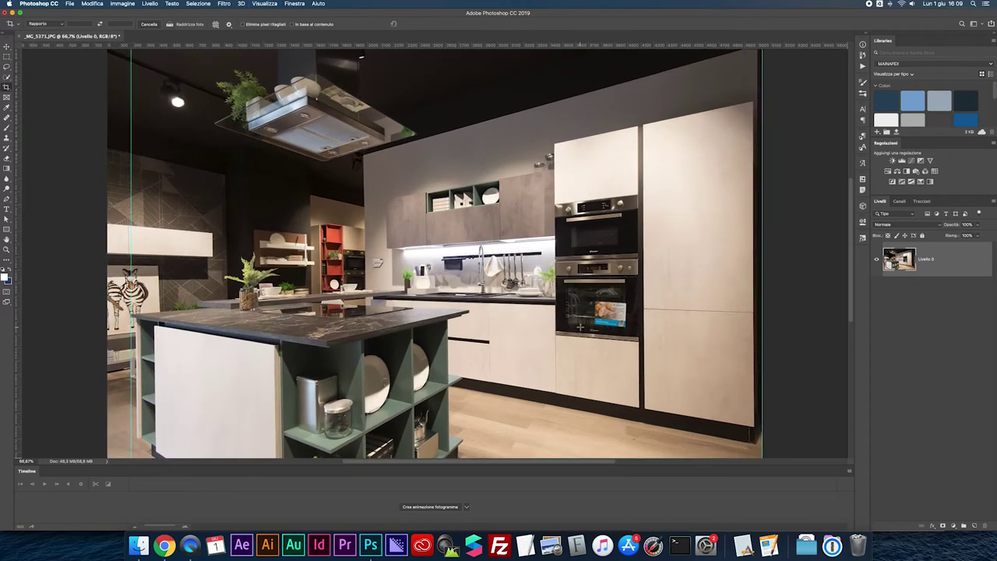
# - Remove the Candy promo card from the oven door with content-aware fill
pyautogui.press('super+plus')
pyautogui.press('super+plus')
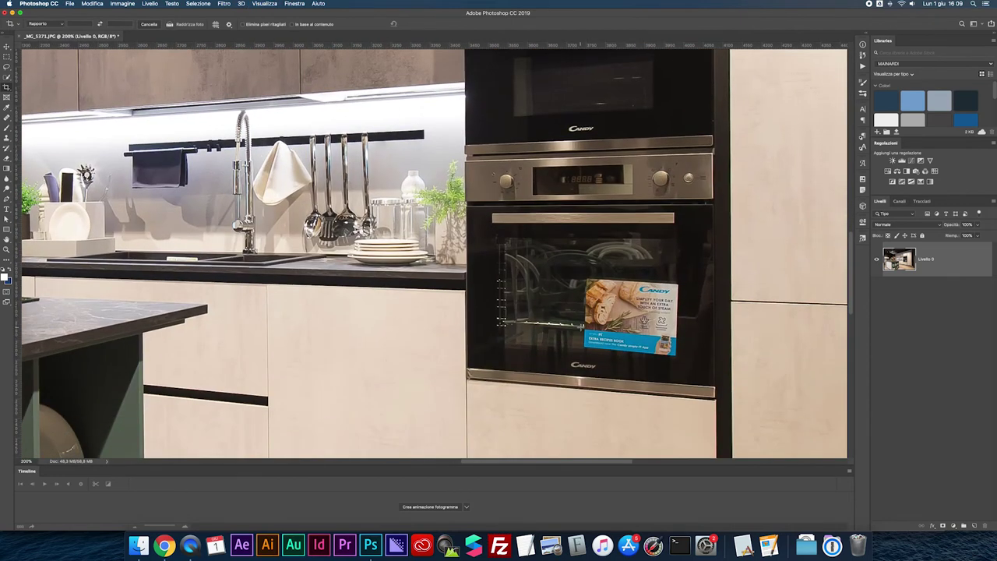
pyautogui.press('m')
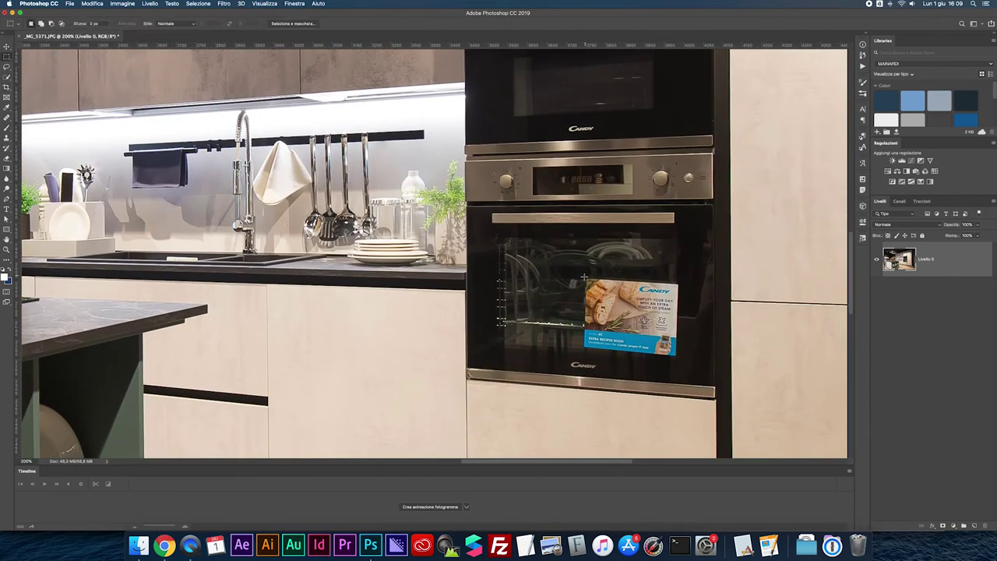
pyautogui.moveTo(583, 275); pyautogui.dragTo(676, 357)
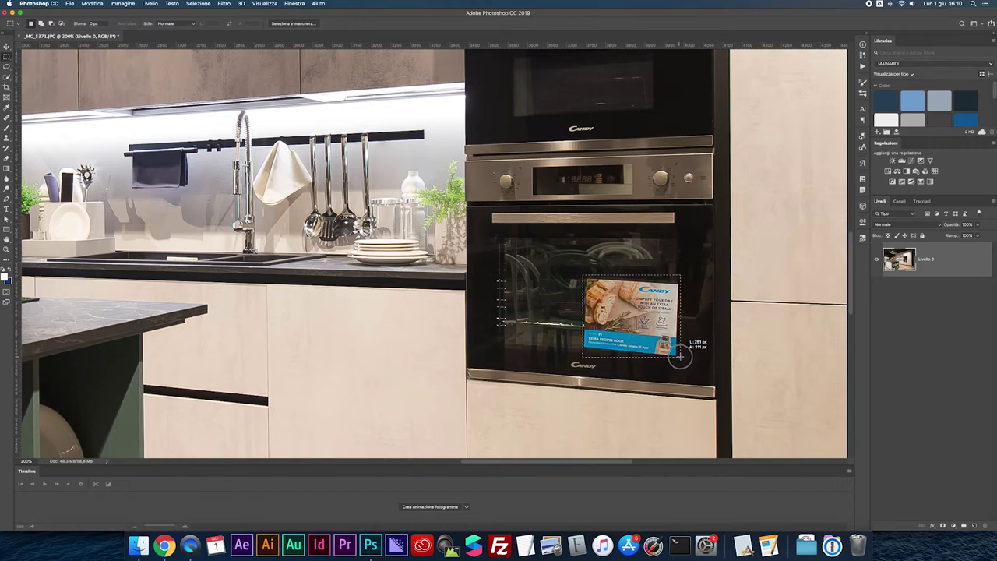
pyautogui.moveTo(676, 356); pyautogui.dragTo(679, 357)
pyautogui.rightClick(660, 321)
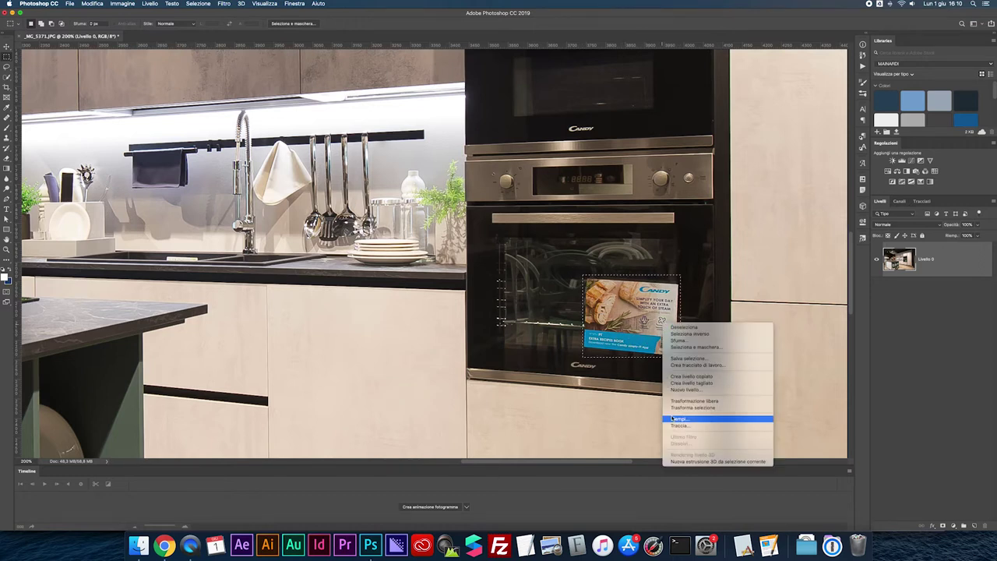
pyautogui.click(686, 417)
pyautogui.press('Return')
pyautogui.press('super+d')
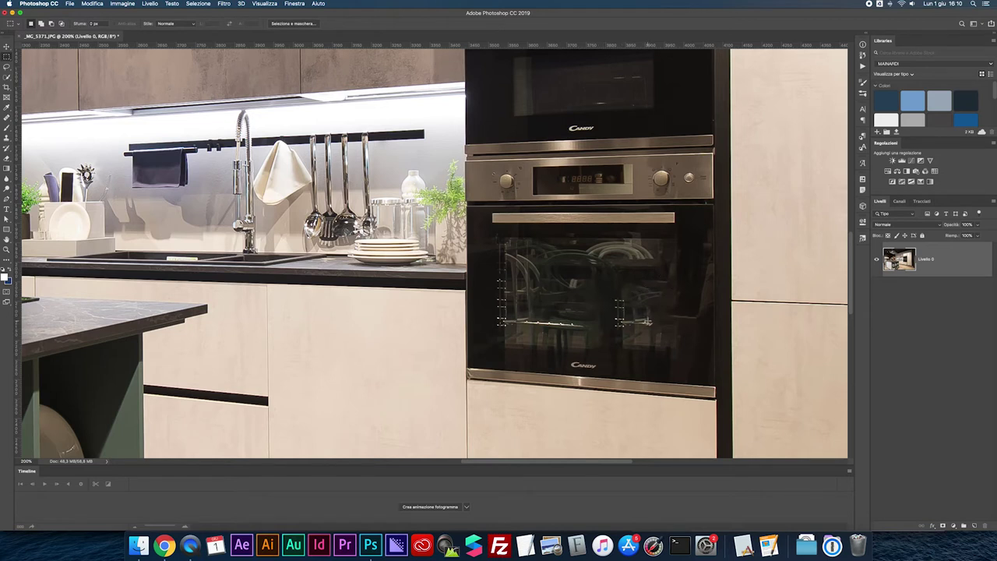
# - Remove the Tablet sign from the wall with content-aware fill and fit the photo in view
pyautogui.press('super+minus')
pyautogui.hscroll(-5, 472, 174)
pyautogui.press('super+plus')
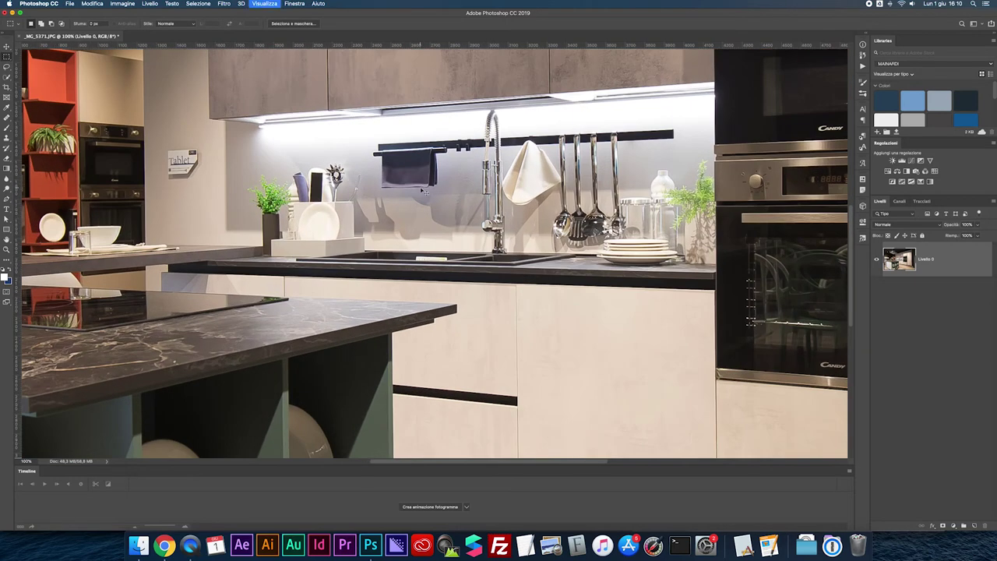
pyautogui.hscroll(-5, 472, 175)
pyautogui.moveTo(297, 145); pyautogui.dragTo(339, 182)
pyautogui.rightClick(321, 170)
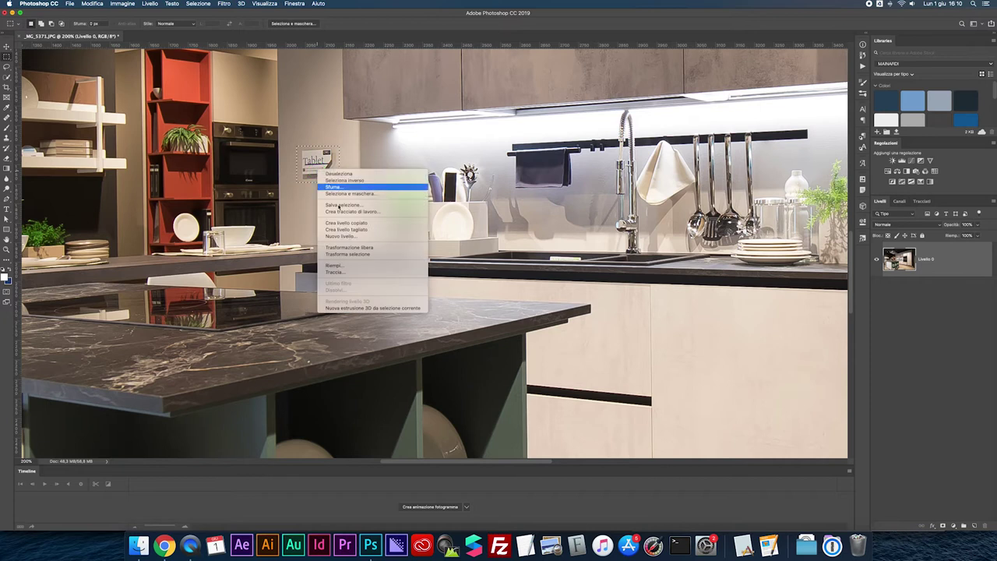
pyautogui.click(333, 266)
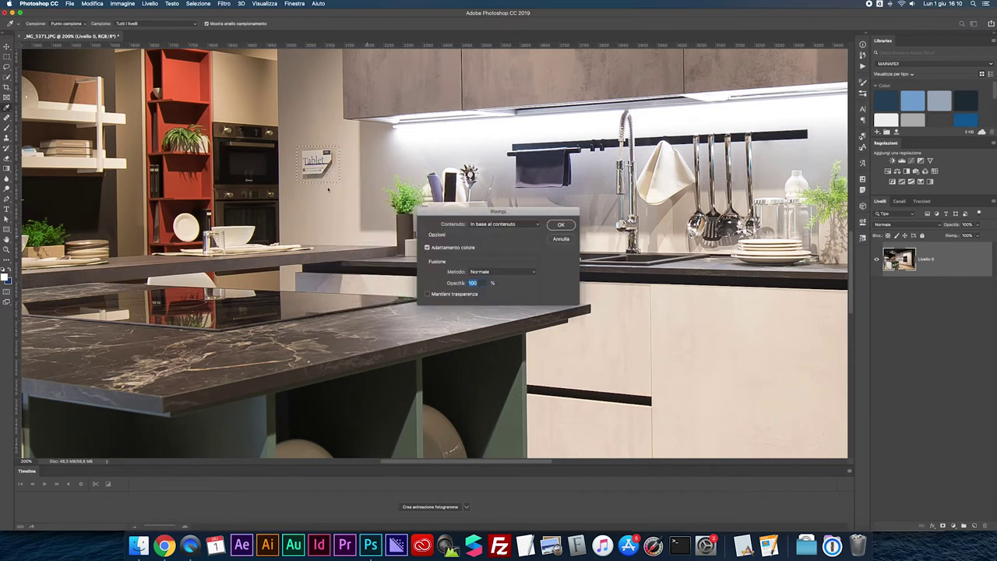
pyautogui.press('Return')
pyautogui.press('super+0')
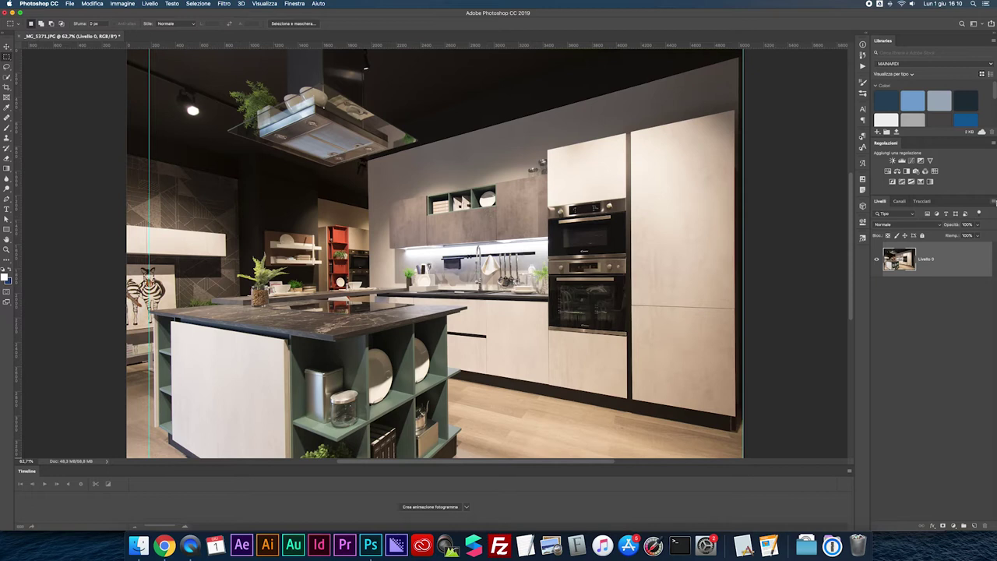
# - Flatten _MG_5371.JPG to a single Sfondo layer and save it as a quality 12 JPEG
pyautogui.click(993, 201)
pyautogui.click(892, 439)
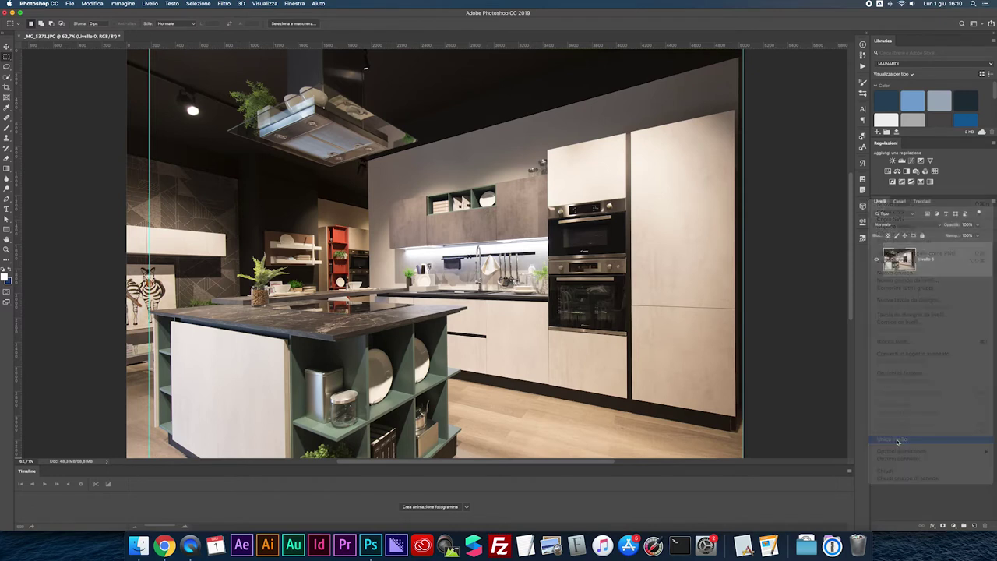
pyautogui.press('super+shift+s')
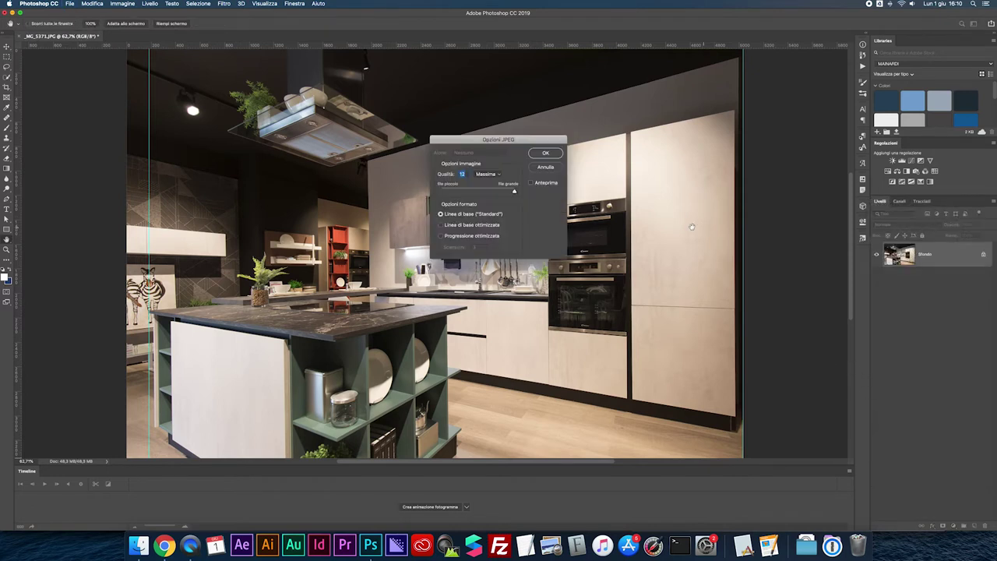
pyautogui.press('Return')
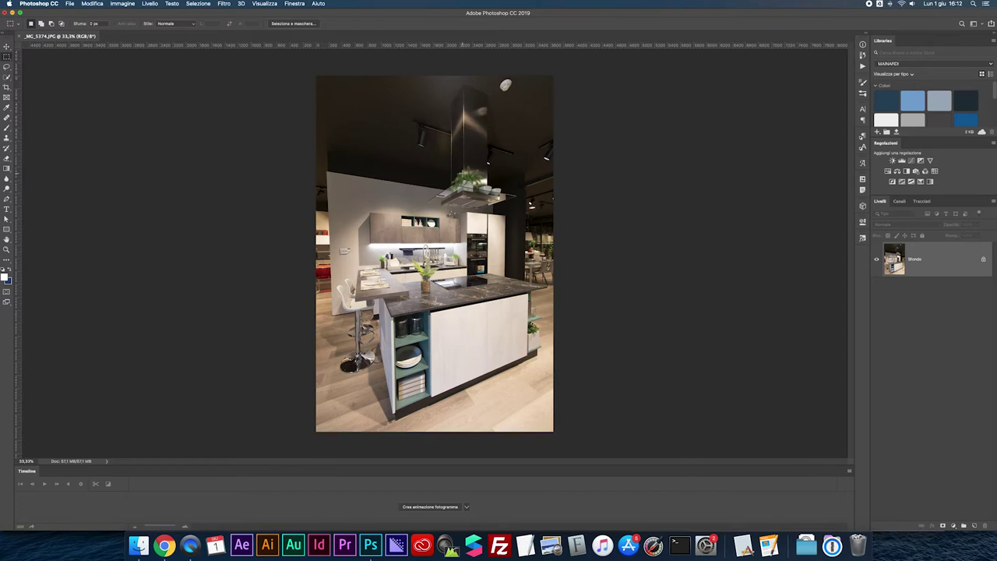
# - Zoom in and erase the round ceiling lamp with content-aware fill
pyautogui.press('super+plus')
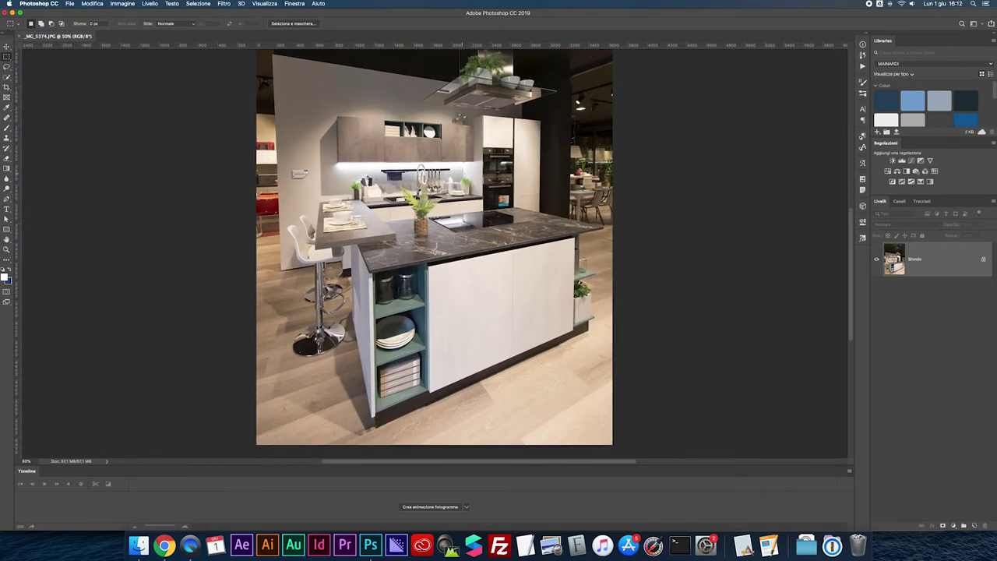
pyautogui.scroll(5, 463, 173)
pyautogui.scroll(2, 463, 173)
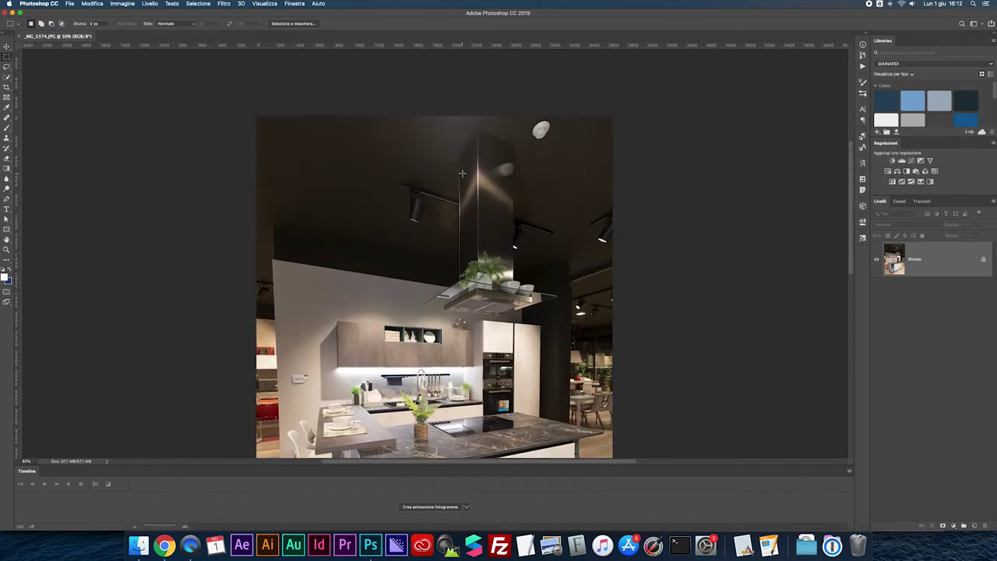
pyautogui.press('l')
pyautogui.moveTo(528, 134)
pyautogui.mouseDown()
pyautogui.moveTo(538, 147)
pyautogui.moveTo(545, 129)
pyautogui.mouseUp()
pyautogui.rightClick(546, 131)
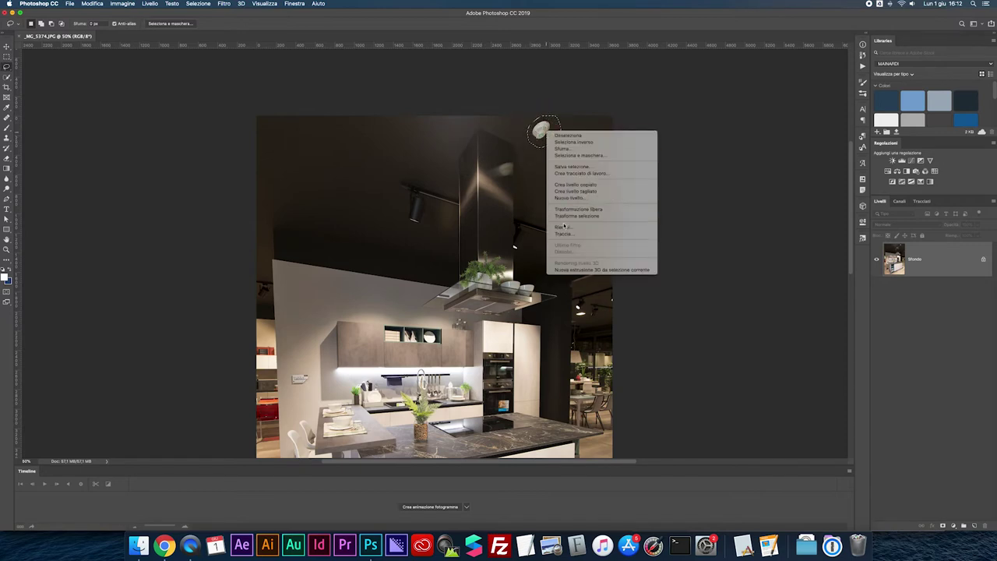
pyautogui.click(557, 226)
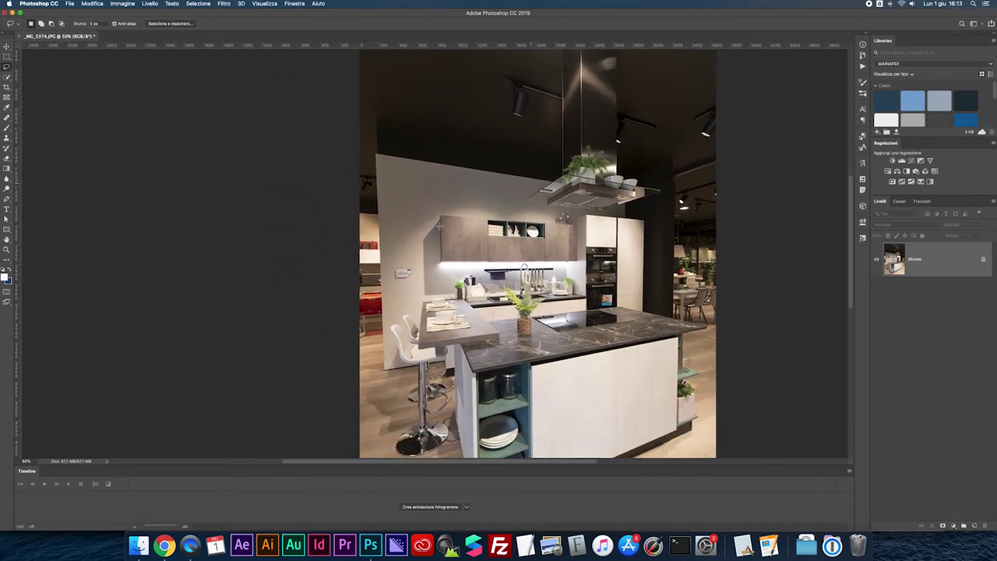
# - Erase the Tablet sign on the wall with content-aware fill
pyautogui.press('super+plus')
pyautogui.press('super+plus')
pyautogui.press('super+plus')
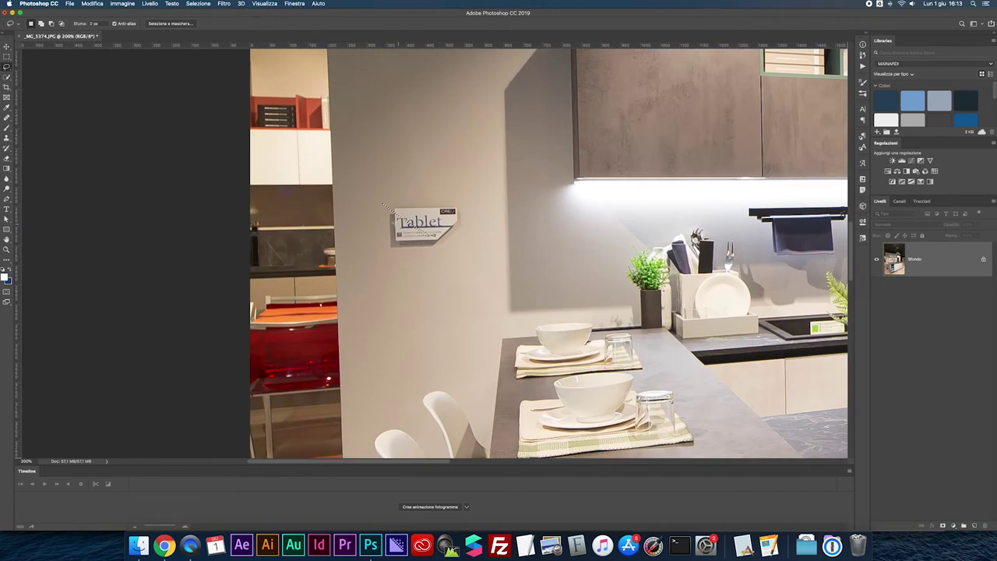
pyautogui.moveTo(382, 221)
pyautogui.mouseDown()
pyautogui.moveTo(466, 211)
pyautogui.moveTo(385, 209)
pyautogui.mouseUp()
pyautogui.rightClick(434, 217)
pyautogui.click(459, 312)
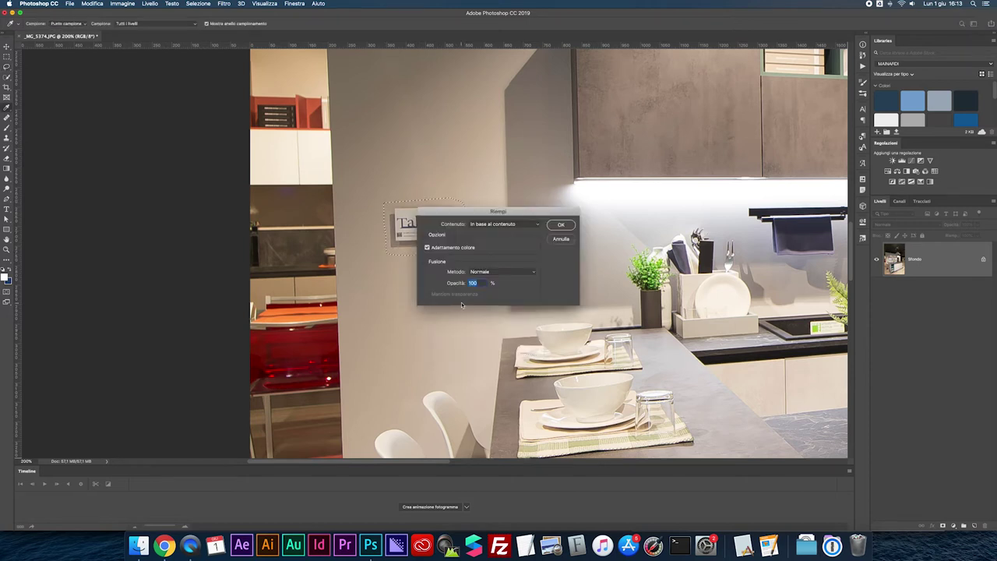
pyautogui.press('Return')
# - Remove the oven-door label with a rectangular selection and content-aware fill, then zoom out
pyautogui.hscroll(1, 432, 250)
pyautogui.hscroll(3, 432, 250)
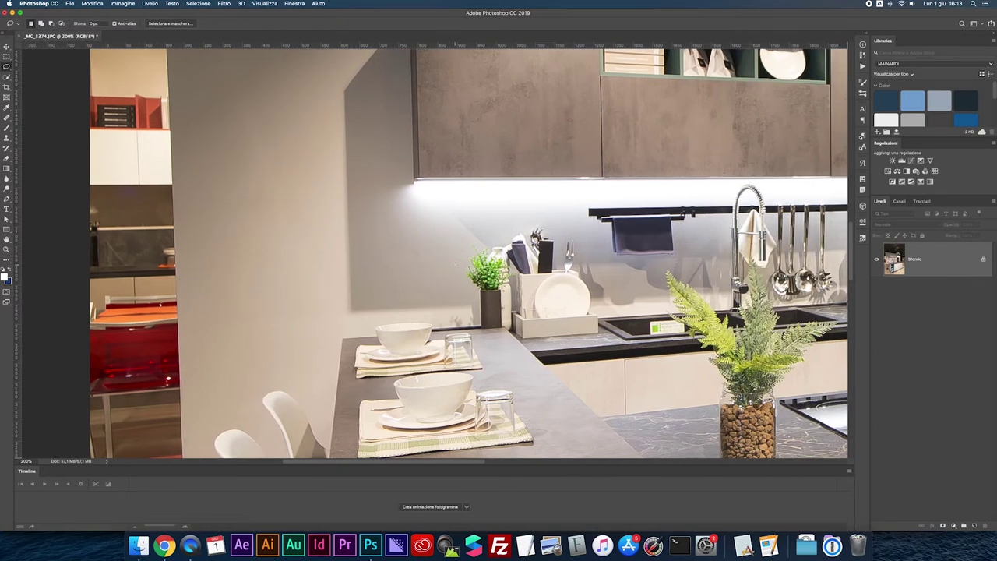
pyautogui.hscroll(3, 433, 250)
pyautogui.hscroll(3, 432, 250)
pyautogui.hscroll(1, 556, 318)
pyautogui.hscroll(3, 556, 317)
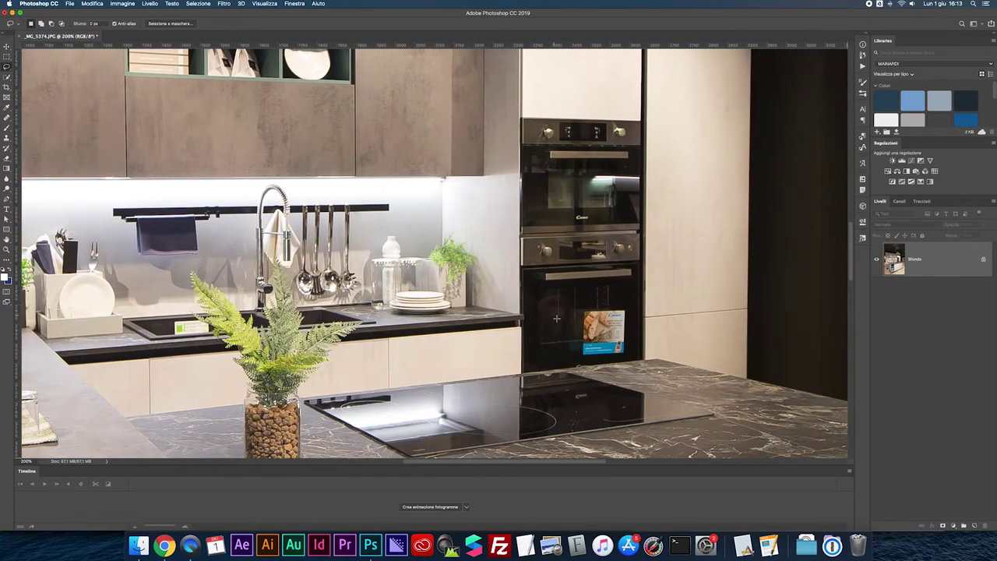
pyautogui.press('m')
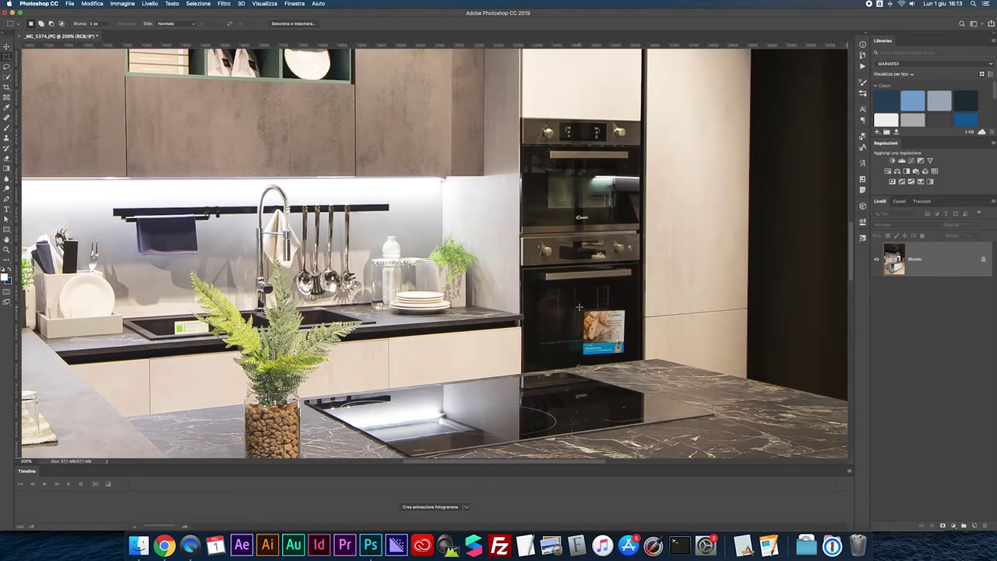
pyautogui.moveTo(578, 306); pyautogui.dragTo(625, 356)
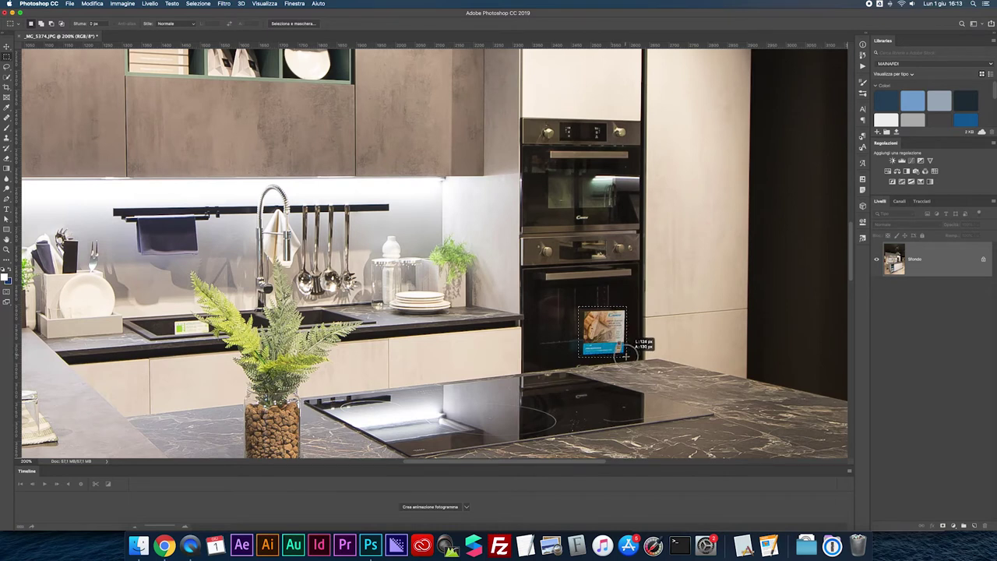
pyautogui.rightClick(615, 335)
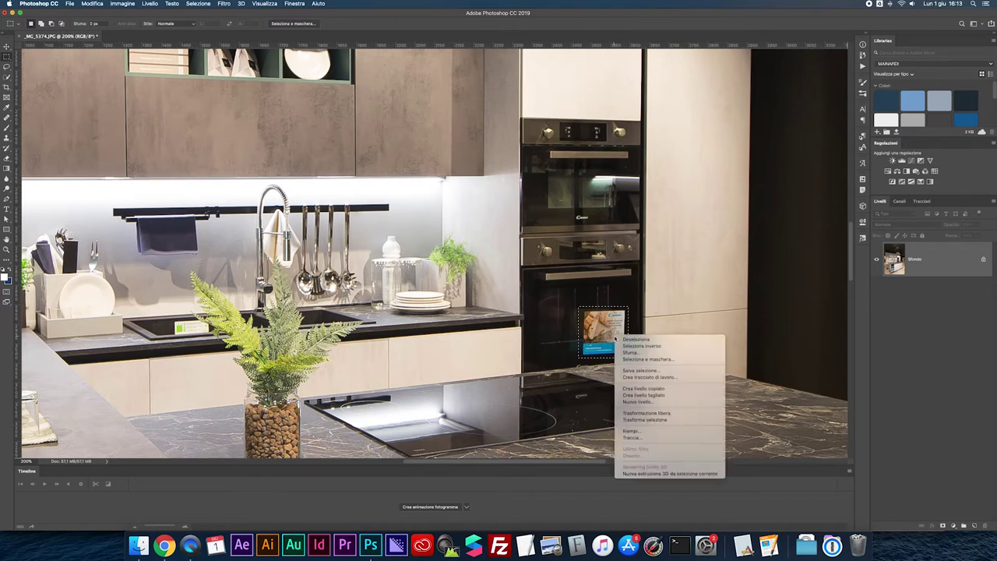
pyautogui.click(631, 431)
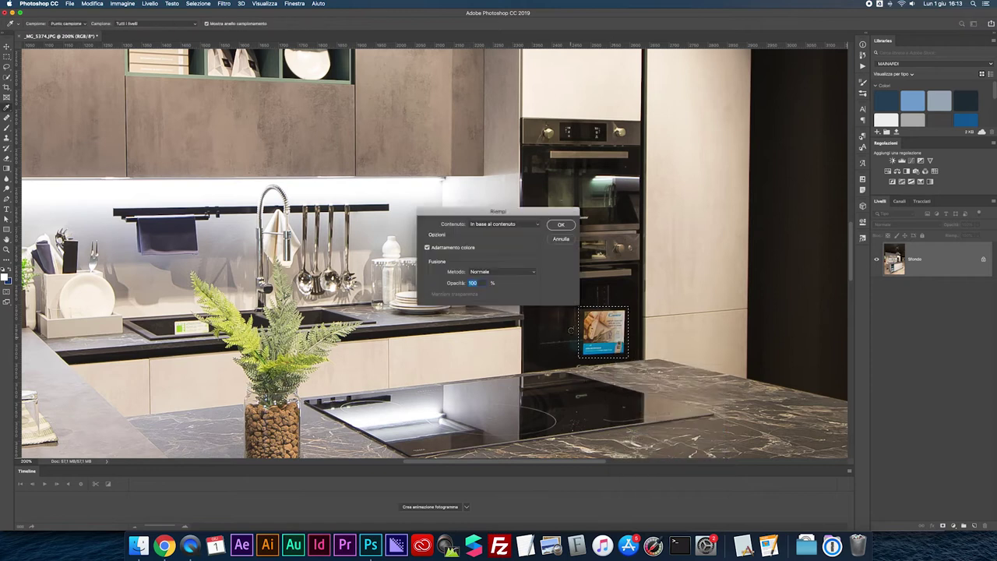
pyautogui.click(561, 225)
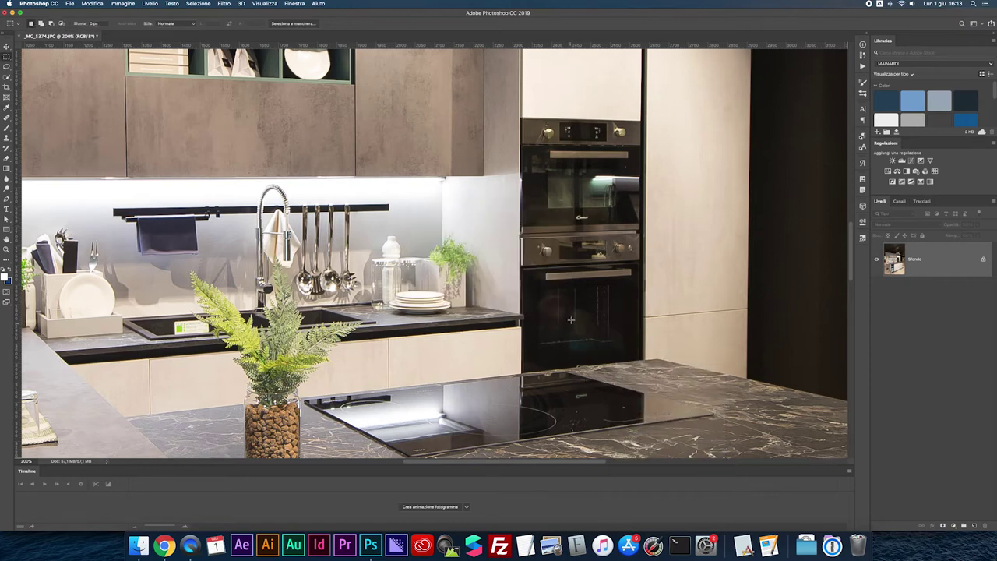
pyautogui.press('super+minus')
pyautogui.press('super+minus')
pyautogui.press('super+minus')
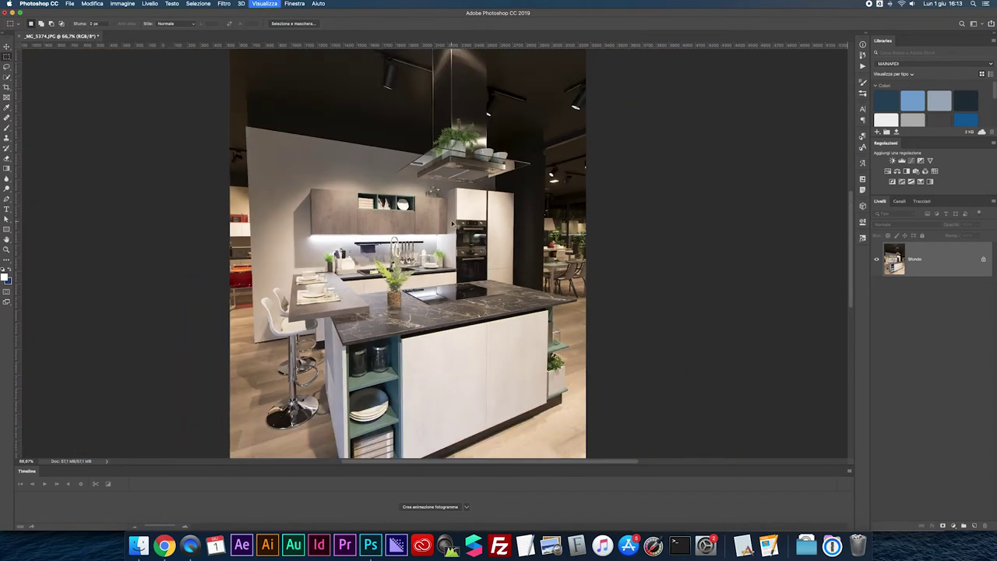
pyautogui.press('super+minus')
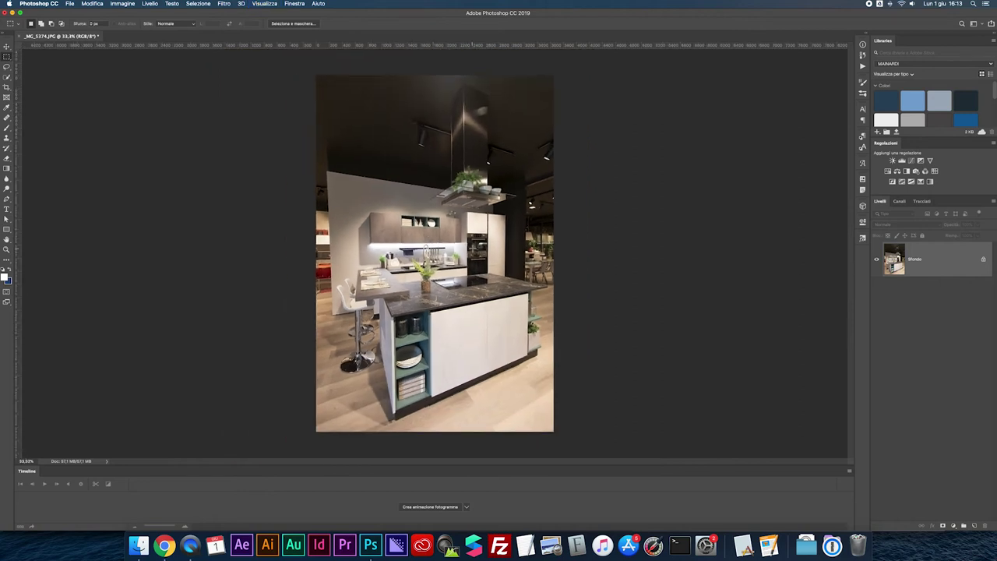
# - Unlock Sfondo into a normal layer and add vertical guides near both sides
pyautogui.click(982, 261)
pyautogui.doubleClick(954, 261)
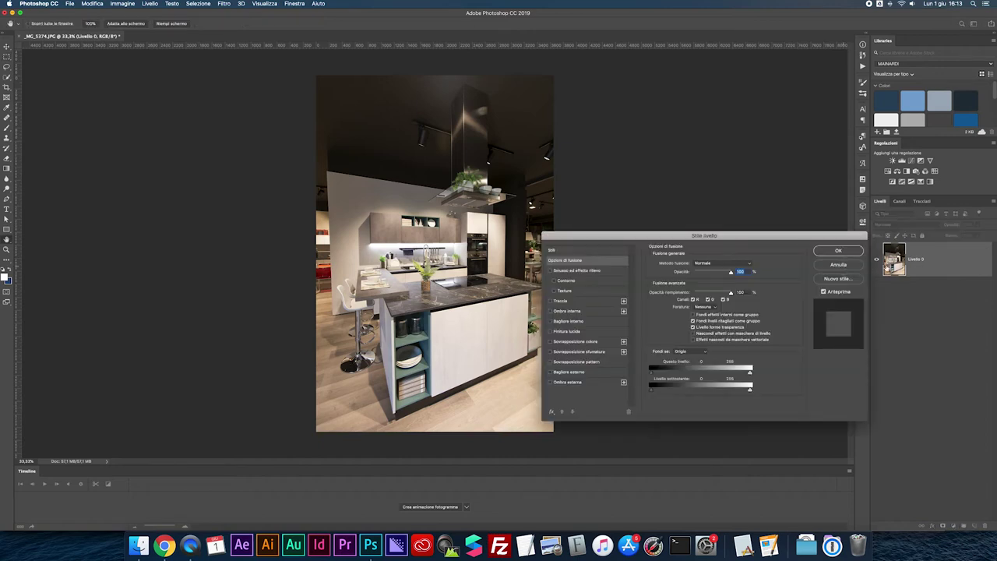
pyautogui.press('Escape')
pyautogui.moveTo(16, 212); pyautogui.dragTo(330, 218)
pyautogui.moveTo(17, 217); pyautogui.dragTo(540, 222)
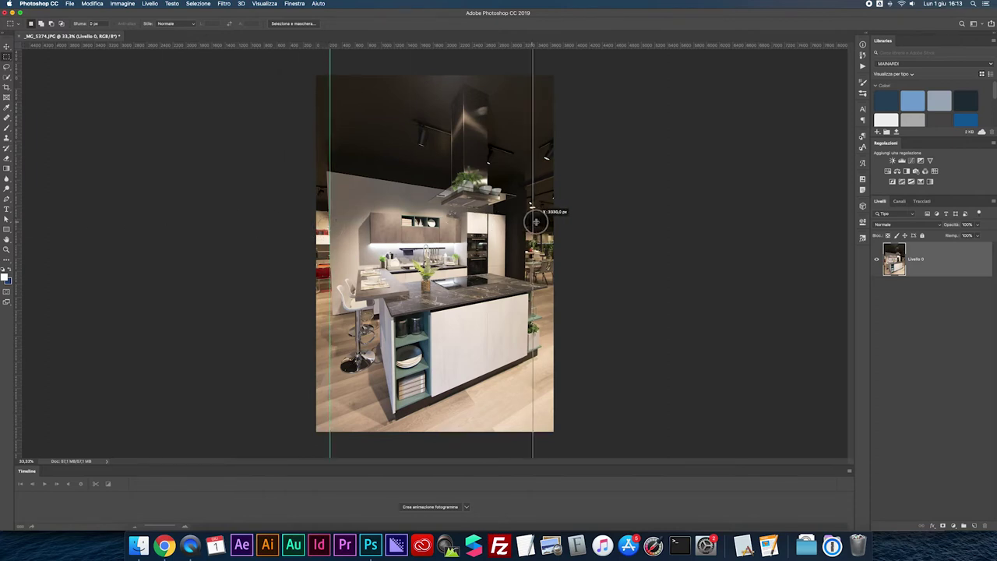
# - Rotate the photo about -2.6° to straighten it and commit
pyautogui.hotkey('ctrl', 't')
pyautogui.rightClick(469, 201)
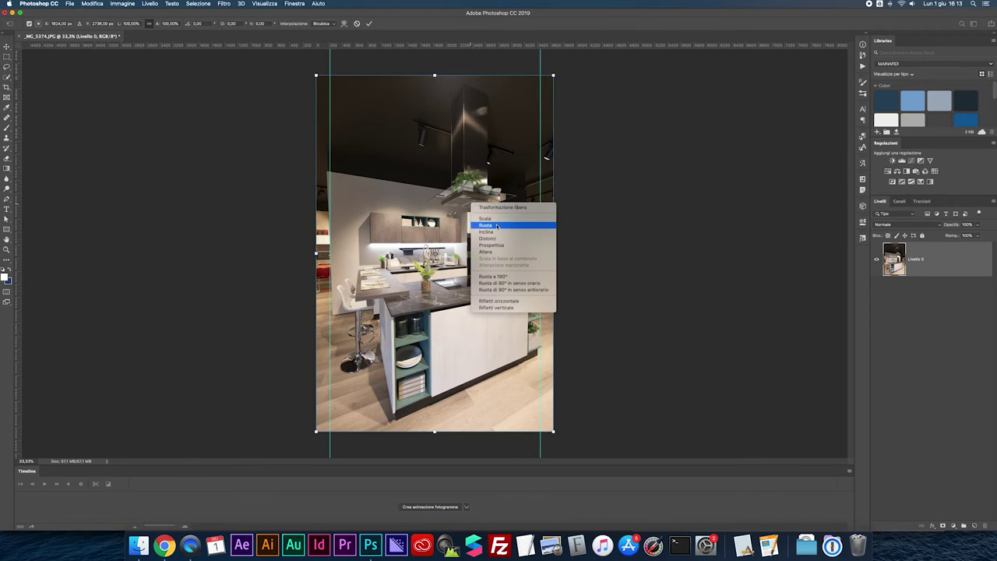
pyautogui.hotkey('ctrl', '+')
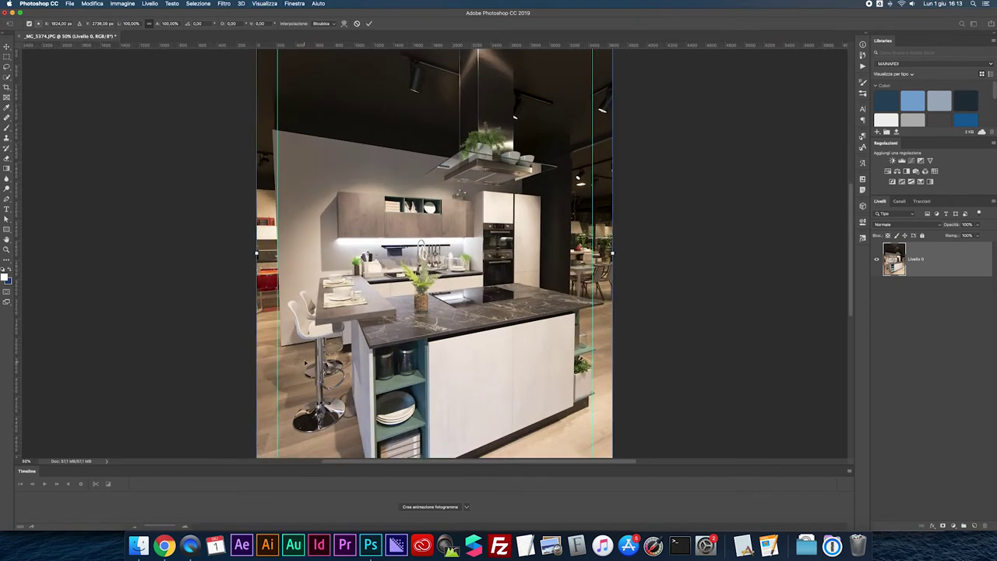
pyautogui.hotkey('ctrl', '-')
pyautogui.moveTo(312, 428); pyautogui.dragTo(300, 433)
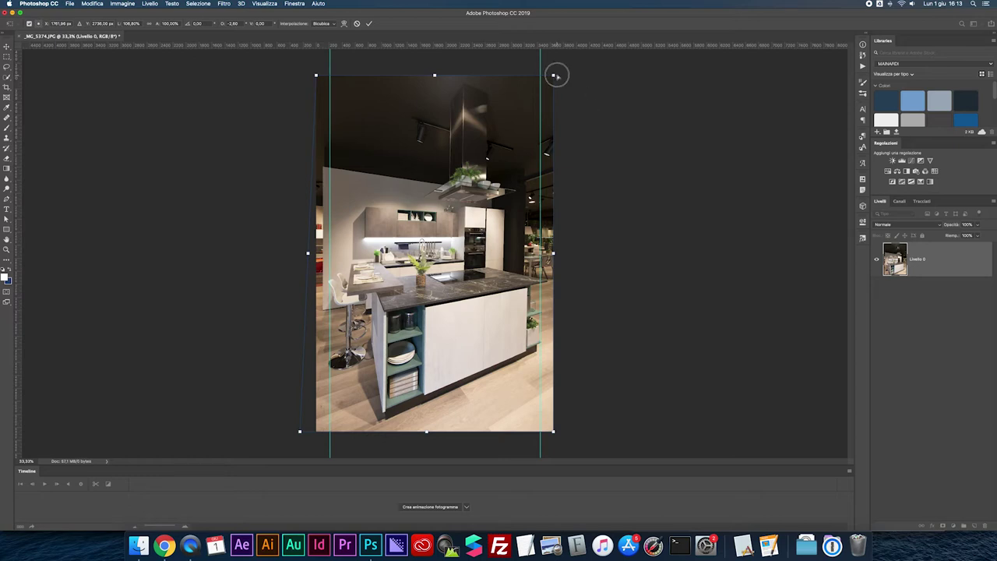
pyautogui.moveTo(554, 430); pyautogui.dragTo(557, 431)
pyautogui.press('Return')
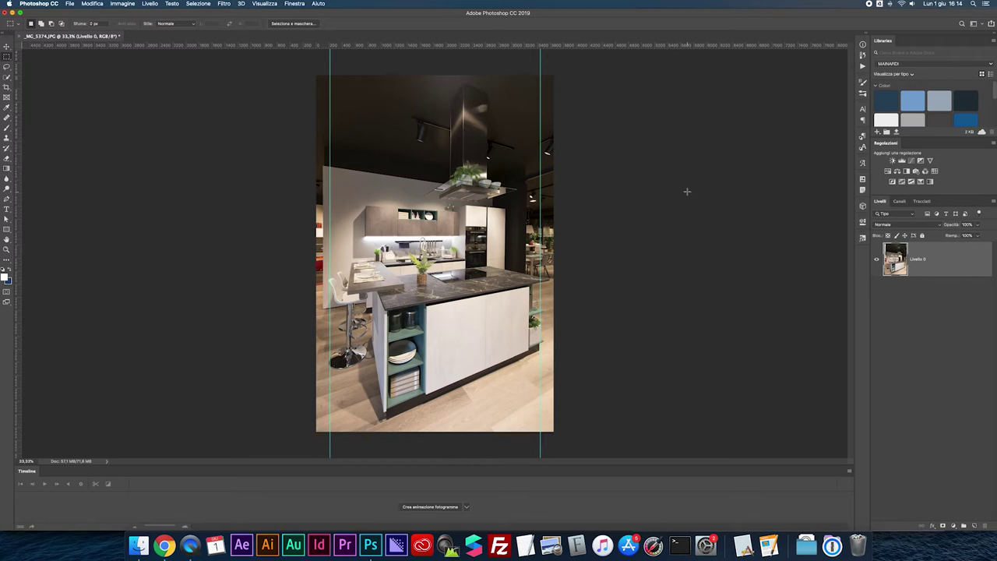
# - Flatten the image to one layer and clear the guides
pyautogui.click(994, 202)
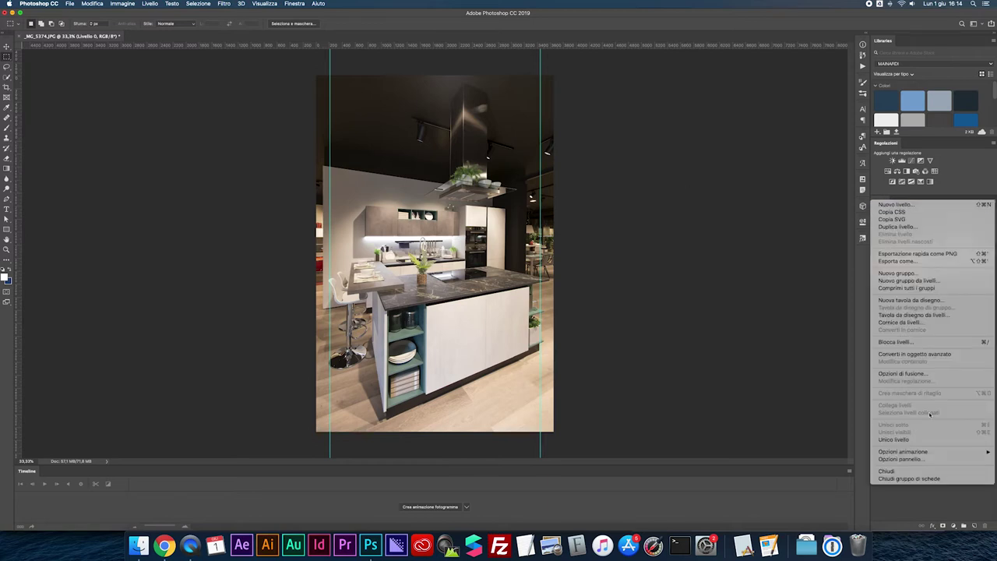
pyautogui.click(894, 440)
pyautogui.press('super+semicolon')
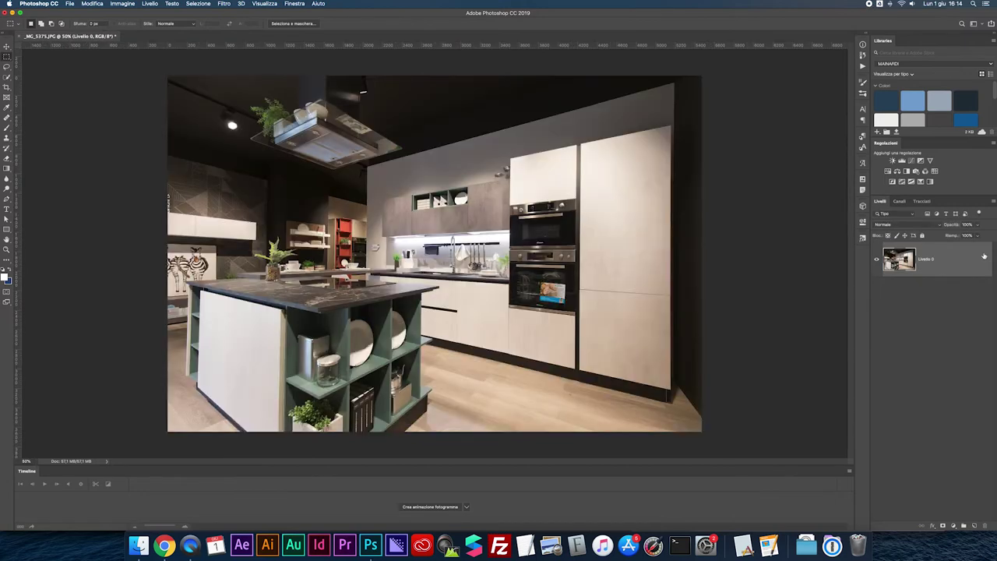
# - Place vertical guides near the left and right edges and enter Distort transform mode
pyautogui.moveTo(22, 167)
pyautogui.mouseDown()
pyautogui.moveTo(184, 187)
pyautogui.moveTo(183, 196)
pyautogui.mouseUp()
pyautogui.moveTo(25, 177); pyautogui.dragTo(676, 189)
pyautogui.hotkey('ctrl', 't')
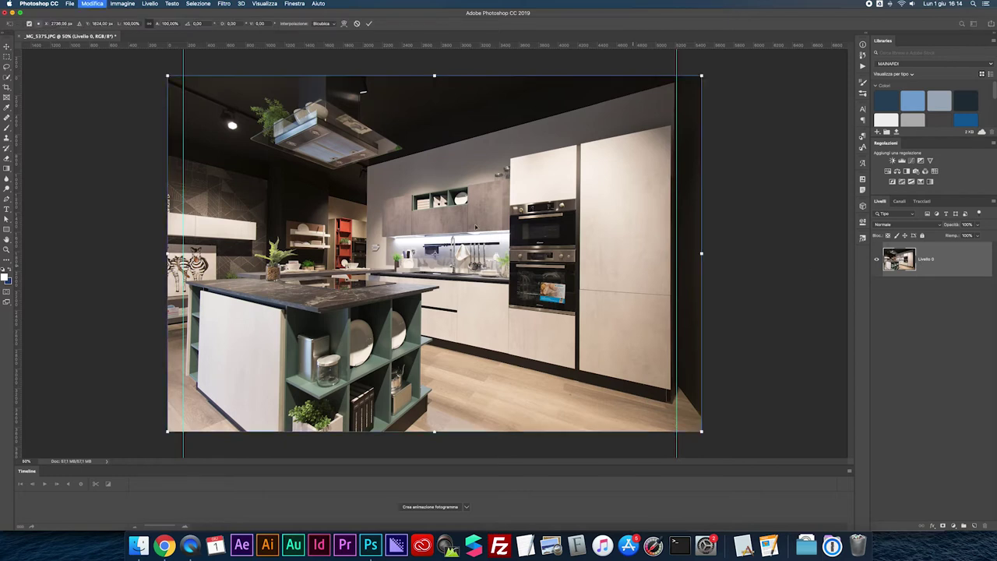
pyautogui.rightClick(432, 201)
pyautogui.press('Down')
pyautogui.press('Down')
pyautogui.press('Down')
pyautogui.press('Down')
pyautogui.press('Down')
pyautogui.press('Return')
# - Drag the top-left and bottom-right corners to straighten the cabinets, then commit the distortion
pyautogui.moveTo(167, 77); pyautogui.dragTo(153, 75)
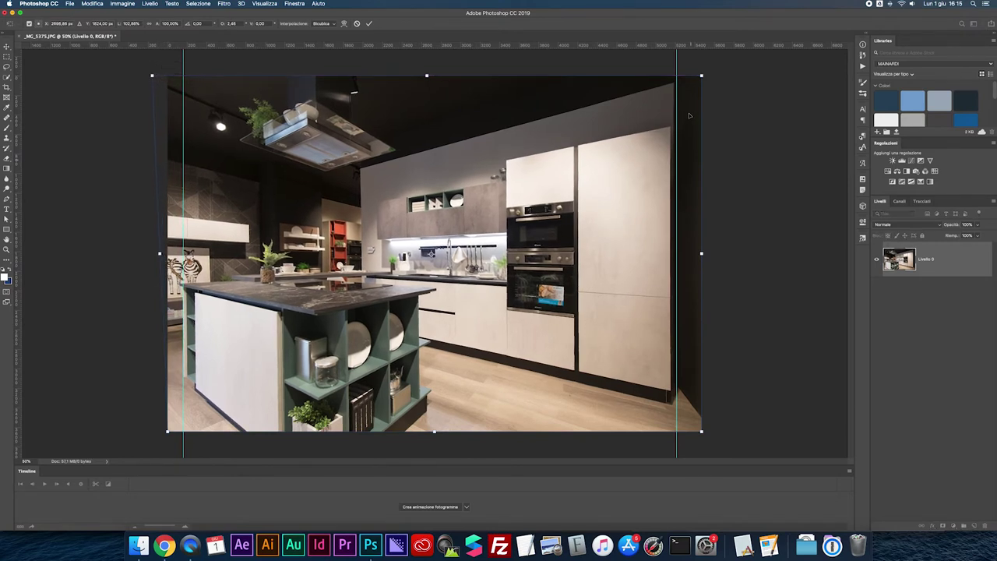
pyautogui.click(700, 432)
pyautogui.moveTo(700, 431); pyautogui.dragTo(703, 433)
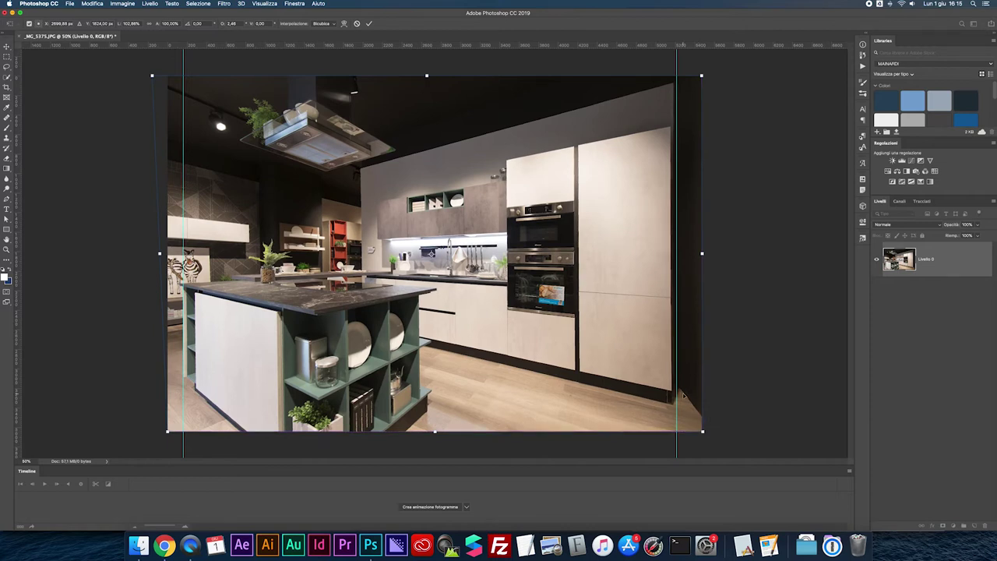
pyautogui.press('Return')
pyautogui.press('l')
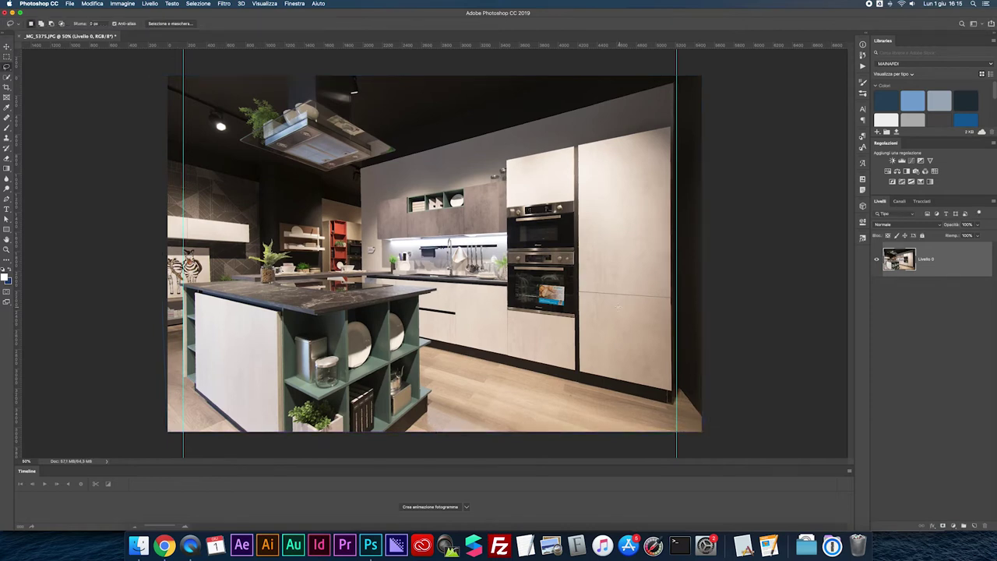
pyautogui.press('super+plus')
pyautogui.press('super+plus')
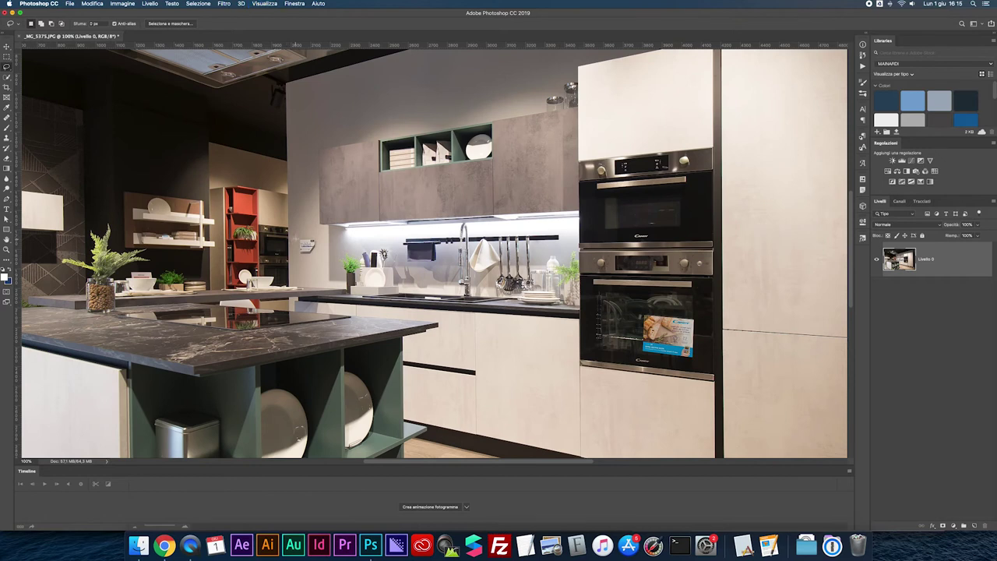
# - Content-aware fill the current selection and the oven-door label, then deselect
pyautogui.click(309, 256)
pyautogui.rightClick(302, 247)
pyautogui.click(335, 344)
pyautogui.press('Return')
pyautogui.moveTo(641, 318)
pyautogui.mouseDown()
pyautogui.moveTo(695, 352)
pyautogui.moveTo(641, 343)
pyautogui.mouseUp()
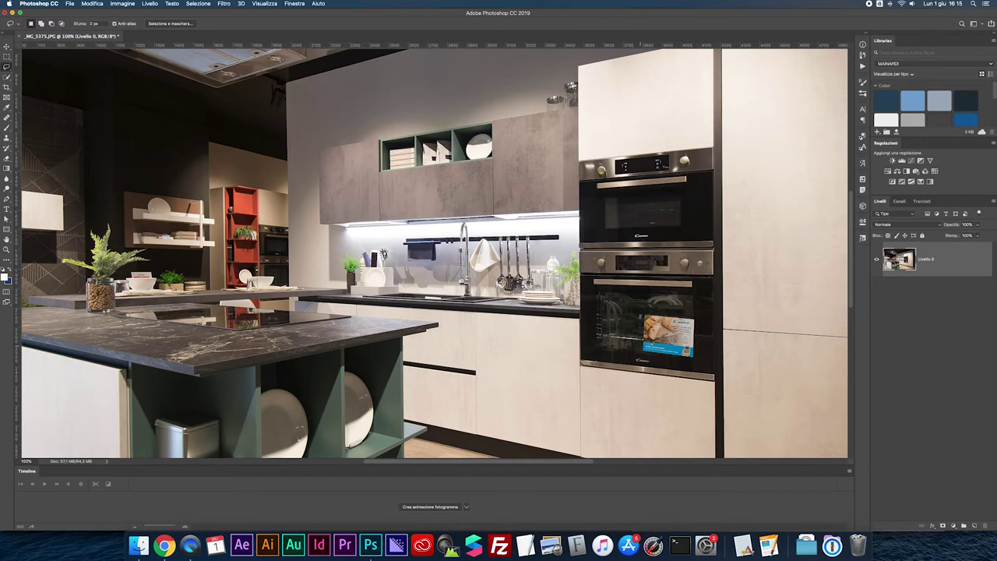
pyautogui.rightClick(662, 322)
pyautogui.click(672, 419)
pyautogui.press('Return')
pyautogui.hotkey('ctrl', 'd')
# - Content-aware fill two leftover patches on the oven door, then deselect
pyautogui.press('j')
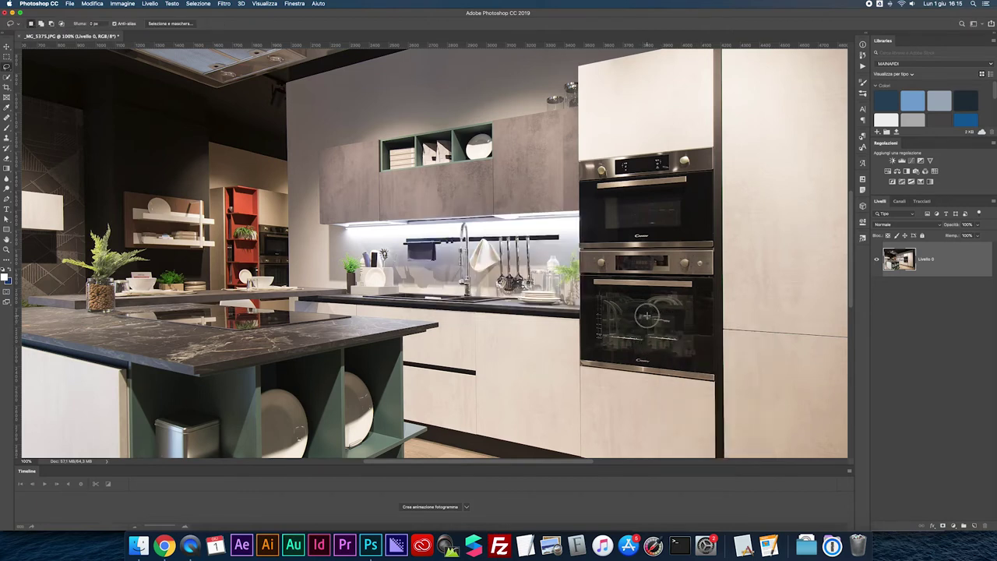
pyautogui.moveTo(680, 323); pyautogui.dragTo(661, 319)
pyautogui.rightClick(661, 318)
pyautogui.click(671, 416)
pyautogui.press('Return')
pyautogui.moveTo(644, 331); pyautogui.dragTo(659, 340)
pyautogui.rightClick(659, 341)
pyautogui.click(672, 431)
pyautogui.press('Return')
pyautogui.press('super+d')
# - Zoom to the red shelf and content-aware fill the dark object by the bowls
pyautogui.press('super+minus')
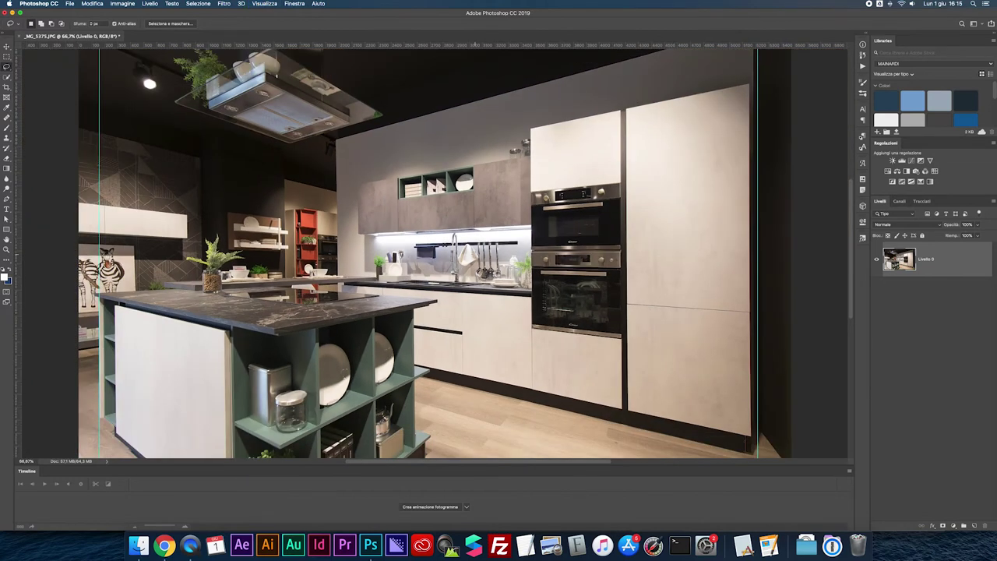
pyautogui.moveTo(335, 329); pyautogui.dragTo(436, 330)
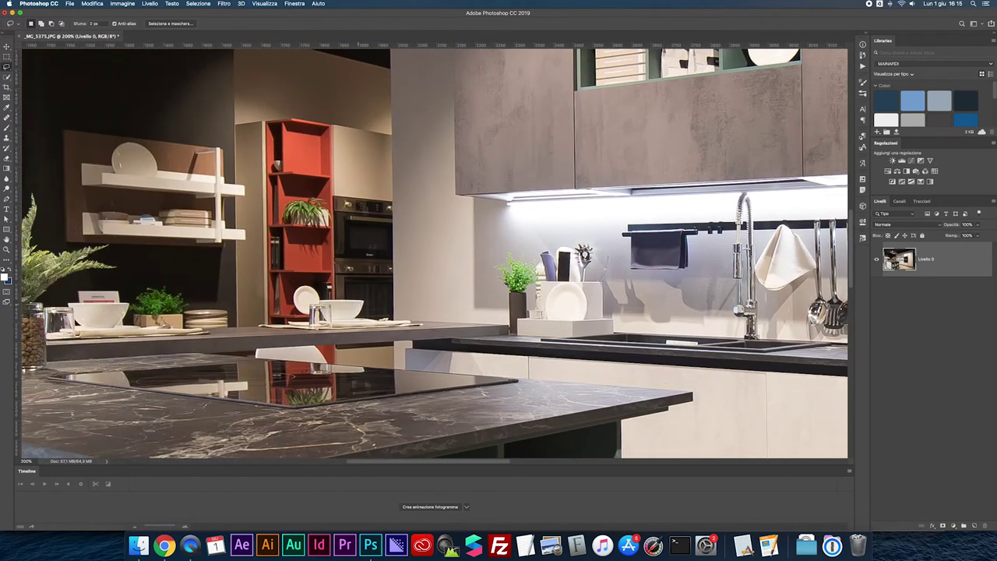
pyautogui.hscroll(-1, 435, 252)
pyautogui.hscroll(-4, 434, 253)
pyautogui.hscroll(-5, 434, 252)
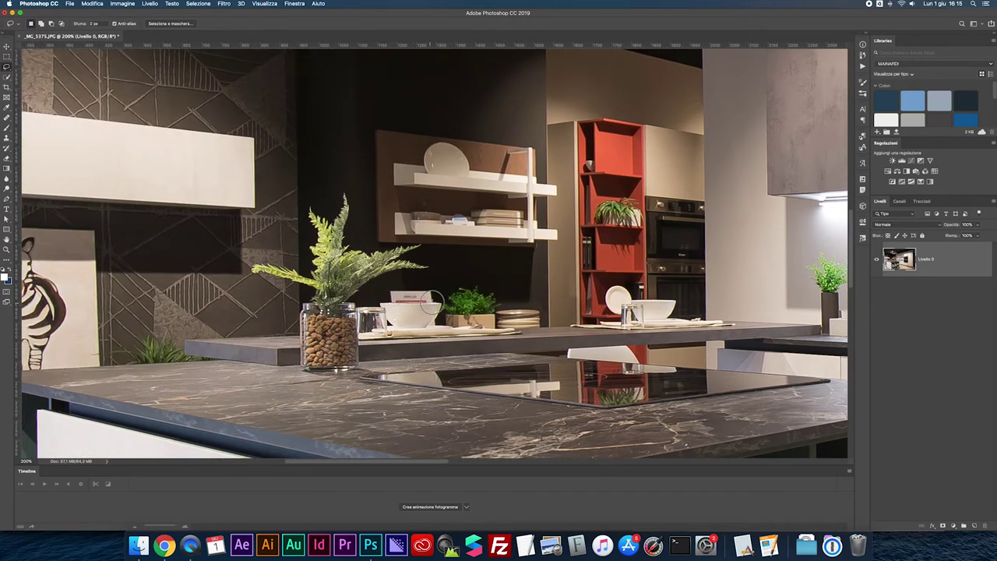
pyautogui.moveTo(430, 288); pyautogui.dragTo(398, 300)
pyautogui.rightClick(398, 298)
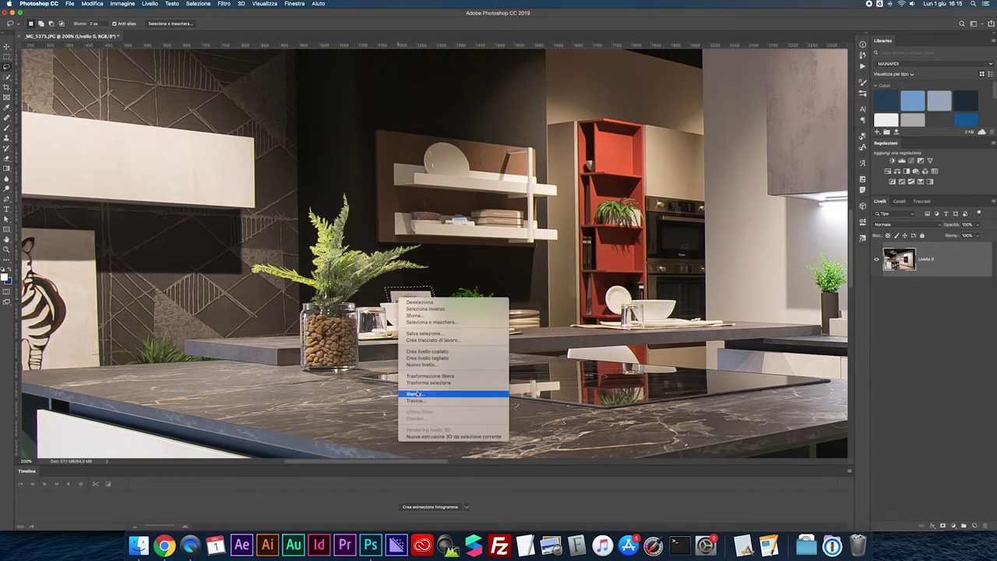
pyautogui.click(414, 394)
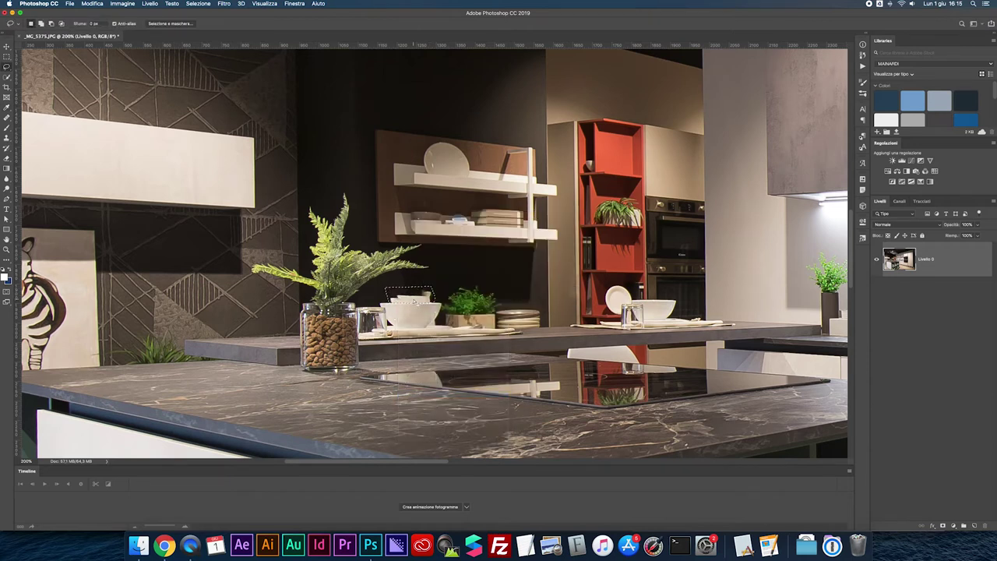
# - Erase the small sign near the bowls with content-aware fill
pyautogui.hscroll(-3, 434, 250)
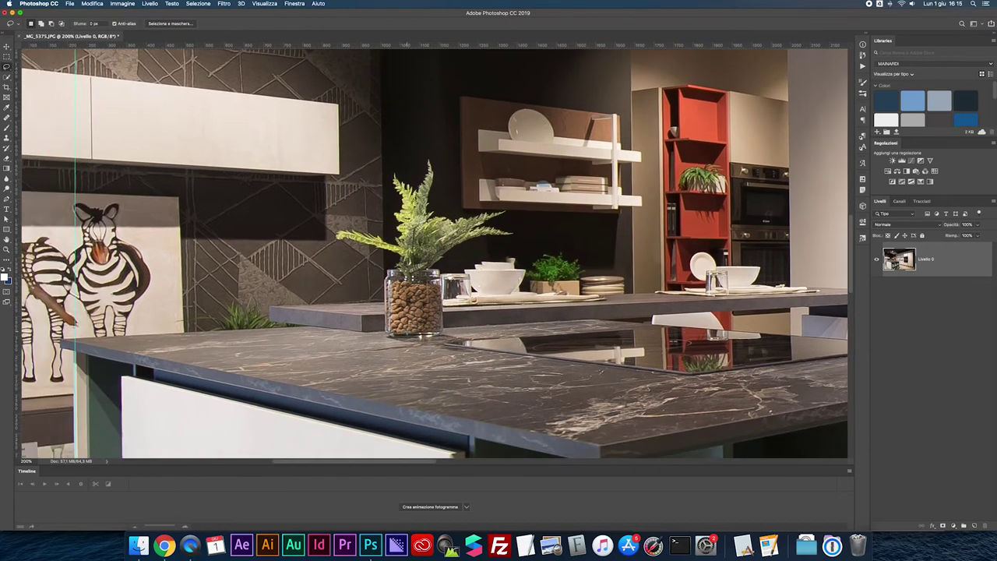
pyautogui.hscroll(-5, 435, 251)
pyautogui.hscroll(-3, 434, 251)
pyautogui.moveTo(342, 350)
pyautogui.mouseDown()
pyautogui.moveTo(367, 401)
pyautogui.moveTo(343, 358)
pyautogui.mouseUp()
pyautogui.press('super+d')
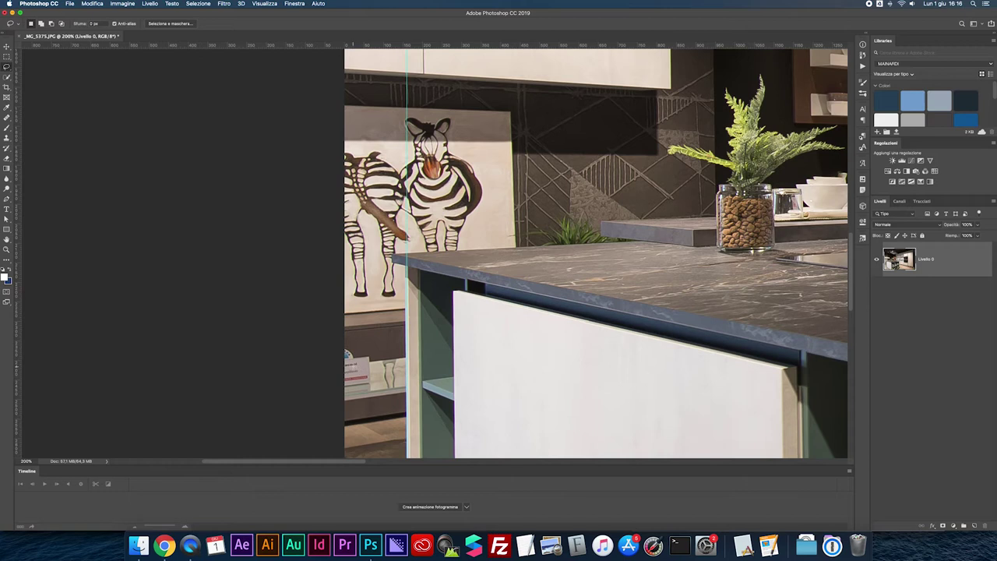
pyautogui.rightClick(351, 396)
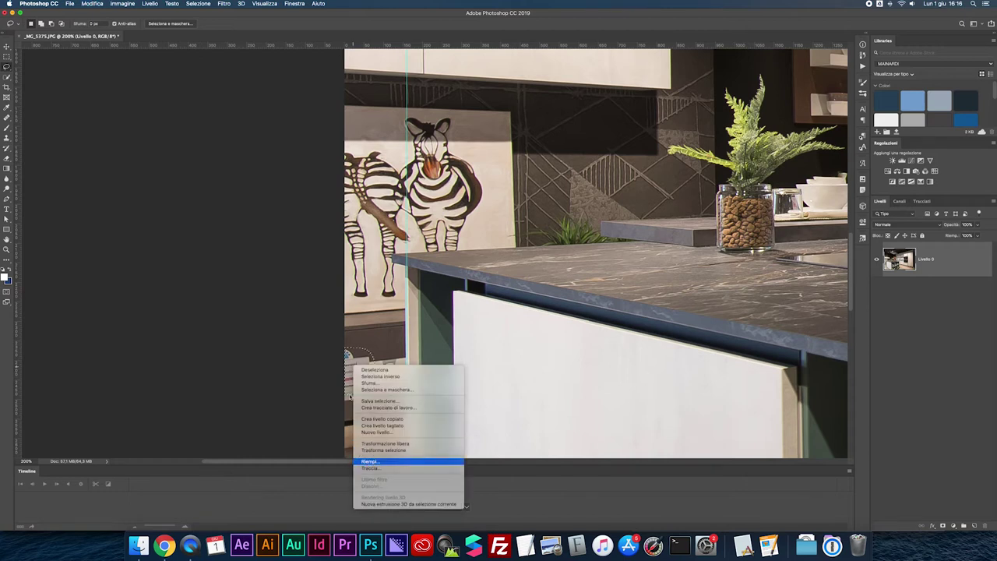
pyautogui.click(370, 462)
pyautogui.click(558, 225)
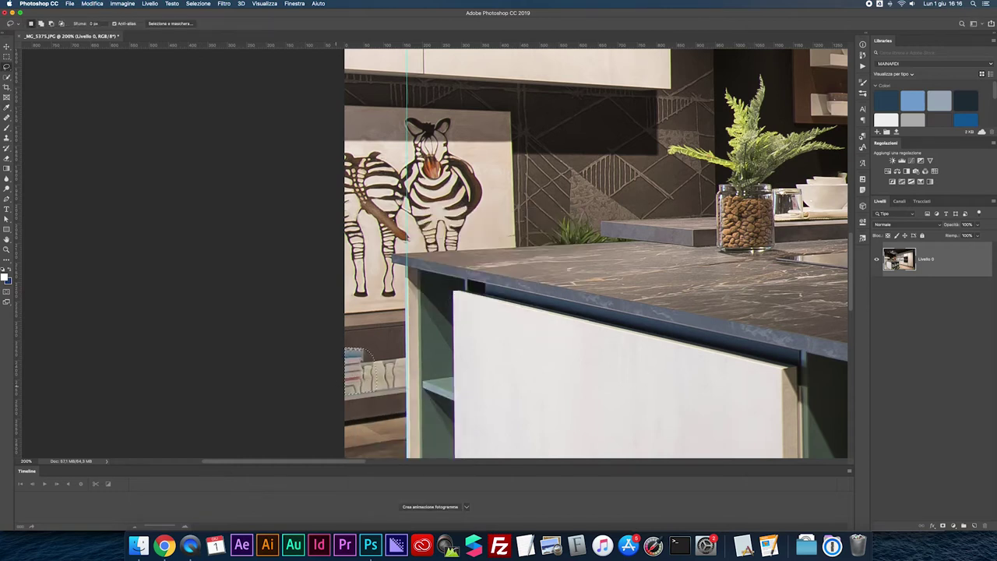
# - Content-aware fill the remaining lower-shelf sign and touch it up with the Clone Stamp
pyautogui.moveTo(340, 348); pyautogui.dragTo(340, 397)
pyautogui.rightClick(345, 369)
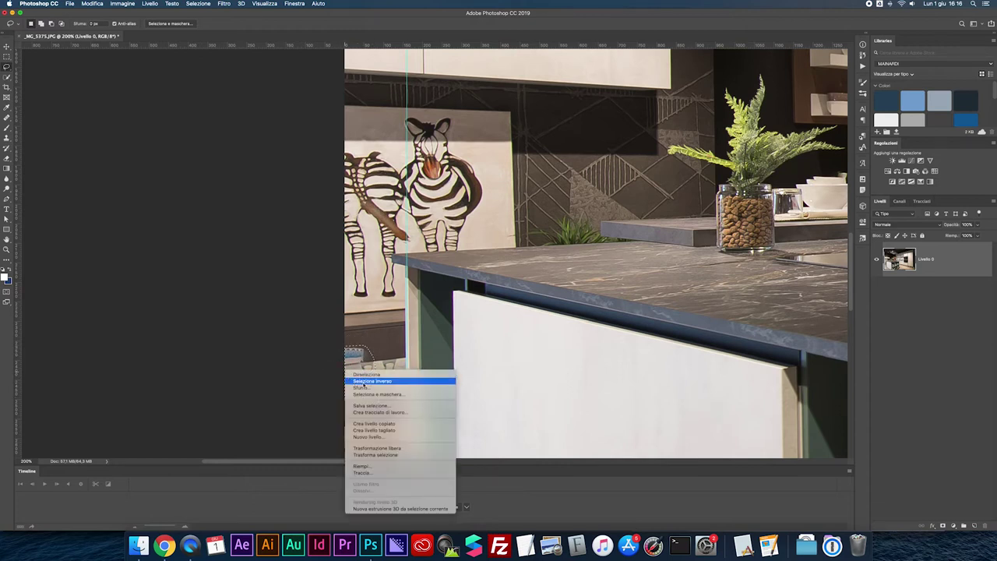
pyautogui.click(368, 468)
pyautogui.press('Return')
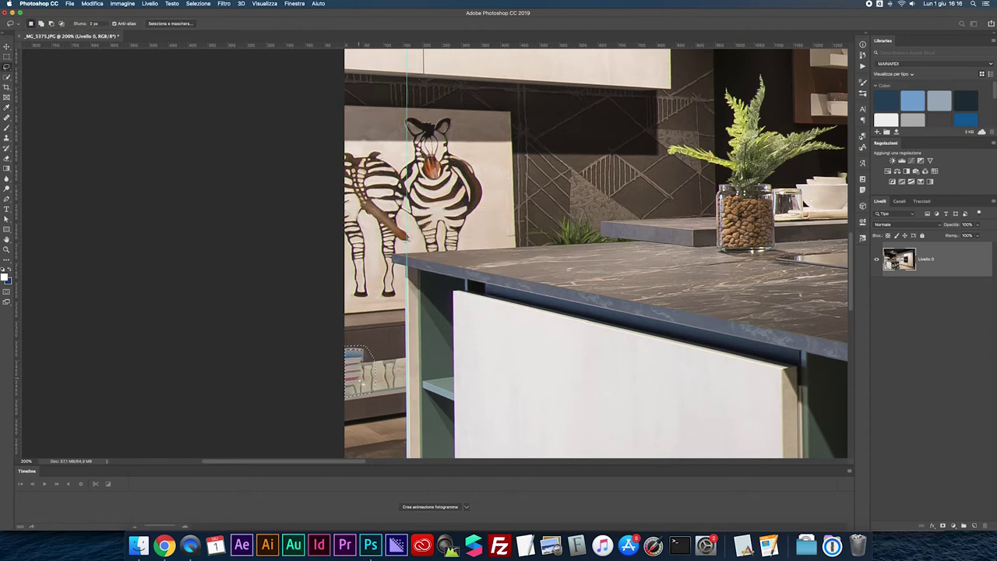
pyautogui.press('s')
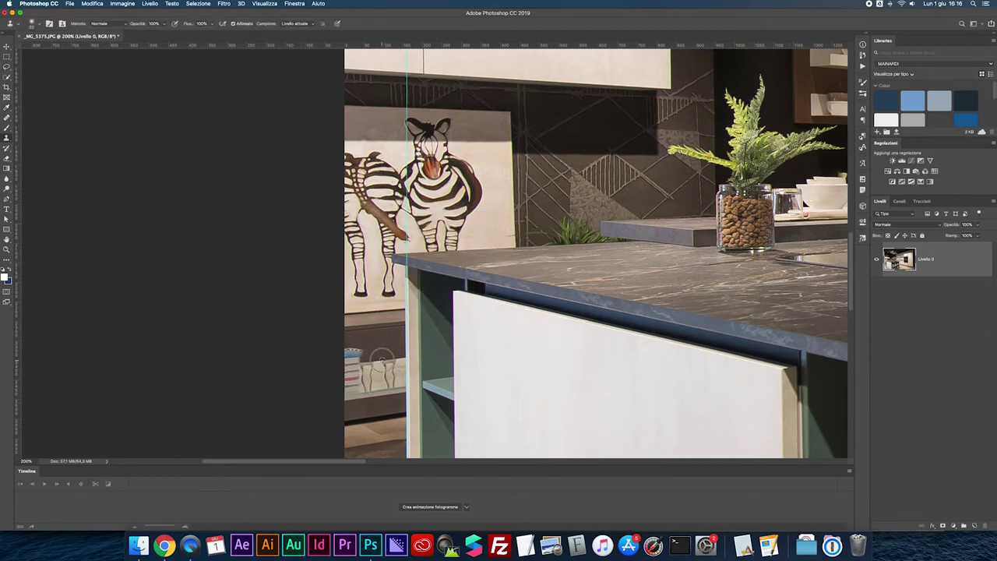
pyautogui.moveTo(352, 355)
pyautogui.mouseDown()
pyautogui.moveTo(348, 347)
pyautogui.moveTo(357, 386)
pyautogui.moveTo(348, 387)
pyautogui.mouseUp()
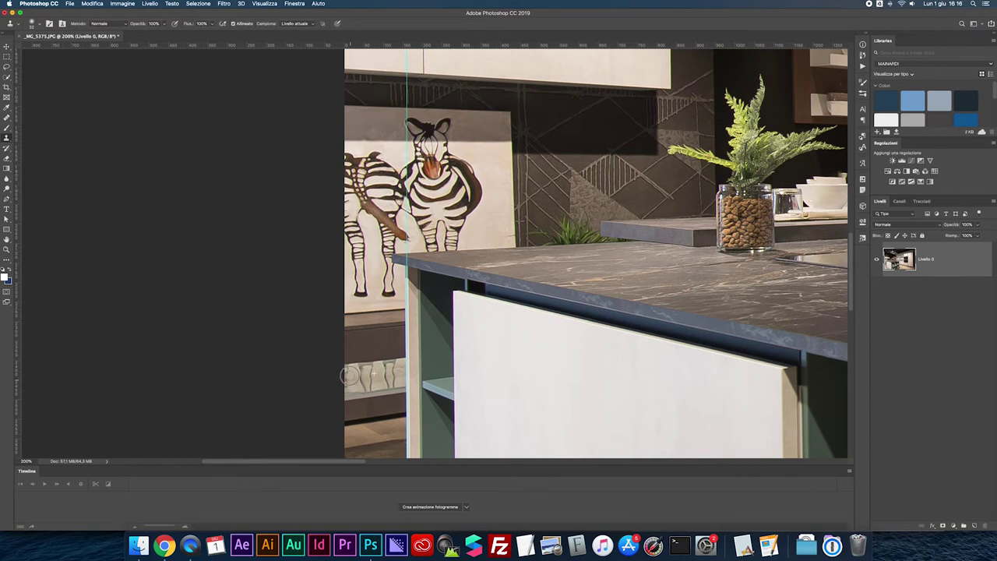
pyautogui.click(388, 360)
# - Fit the photo on screen, flatten it to one layer and save it as JPEG
pyautogui.press('super+0')
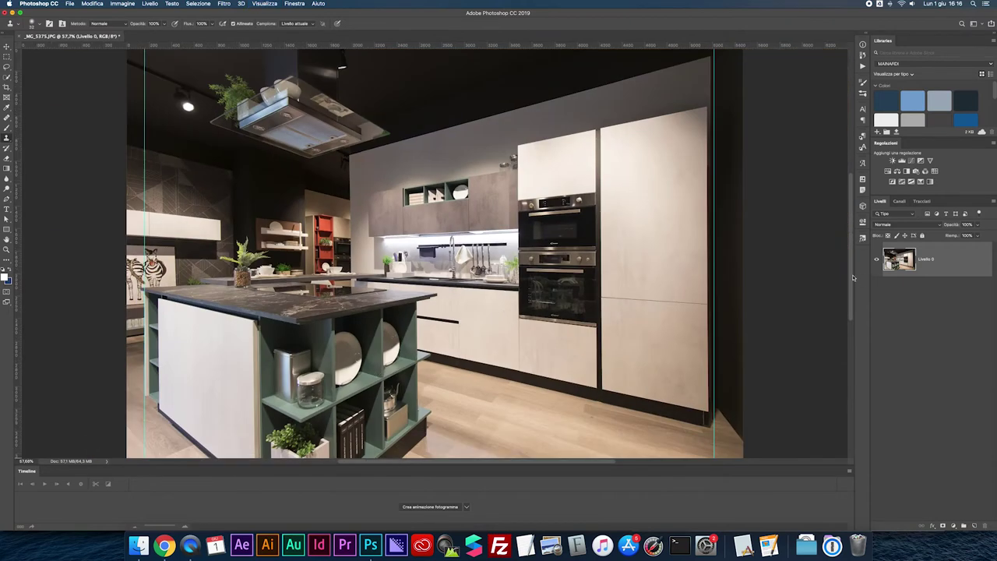
pyautogui.click(992, 209)
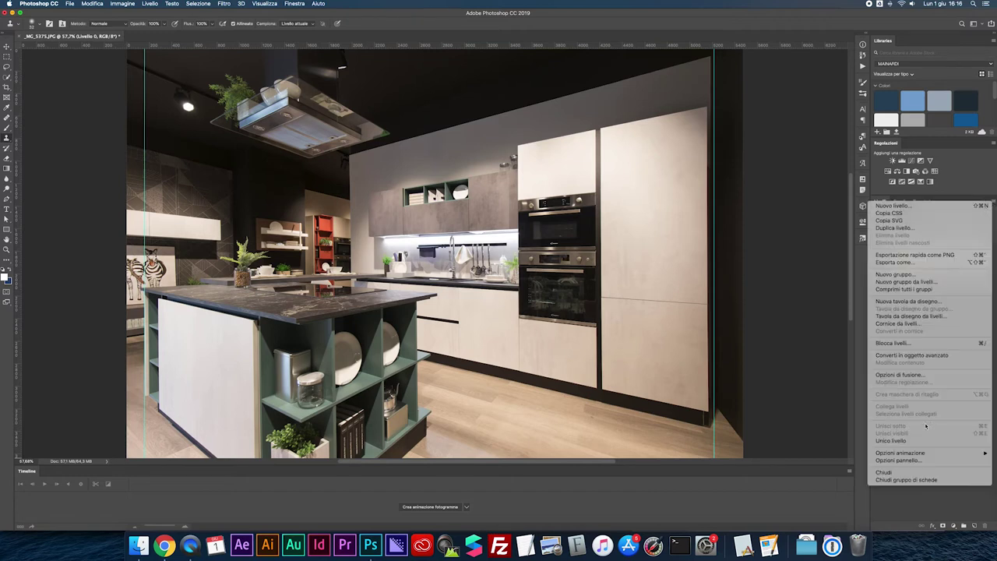
pyautogui.click(905, 441)
pyautogui.press('super+s')
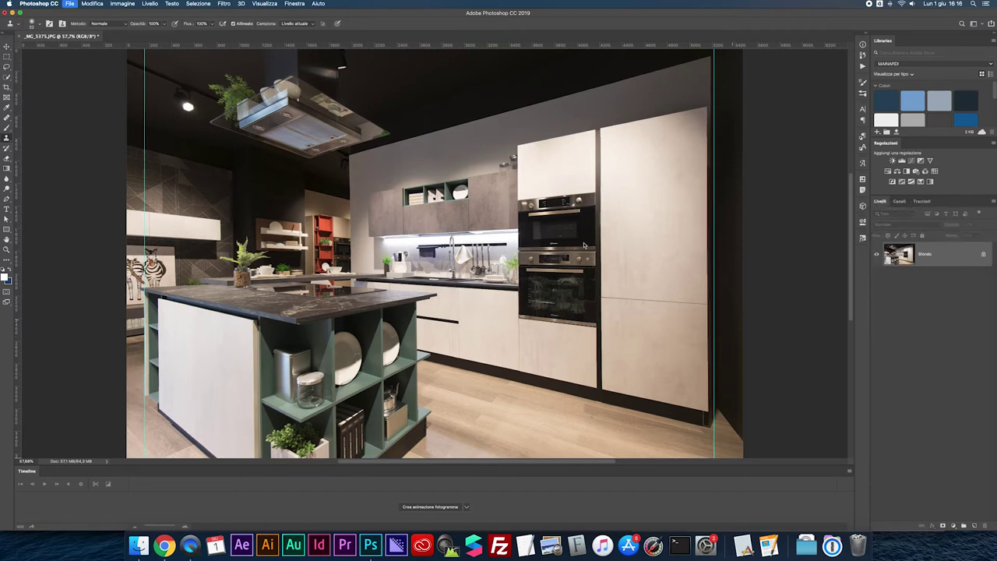
pyautogui.press('Return')
pyautogui.press('s')
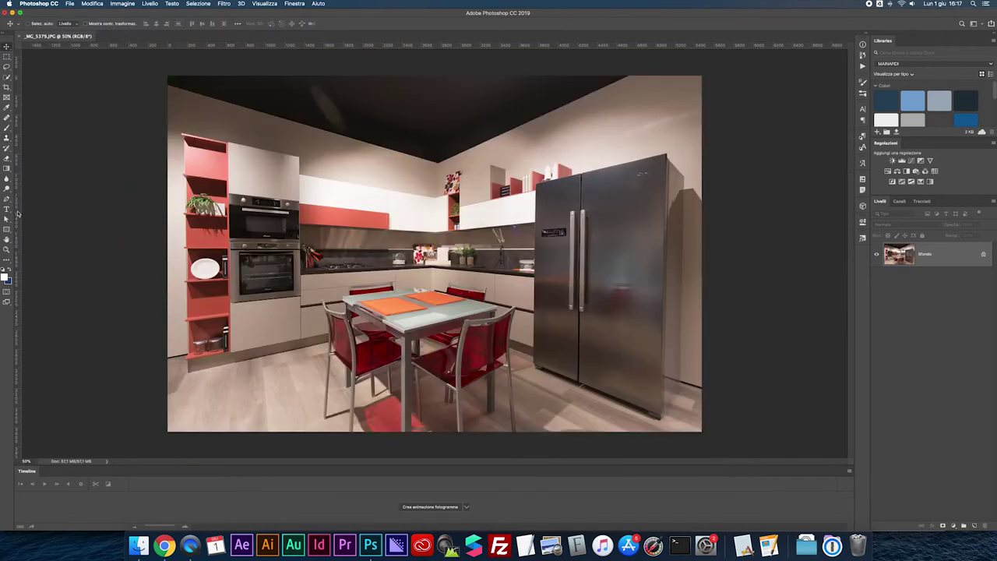
# - Place vertical guides near both sides and unlock the background layer
pyautogui.moveTo(18, 213); pyautogui.dragTo(180, 212)
pyautogui.moveTo(18, 213); pyautogui.dragTo(684, 230)
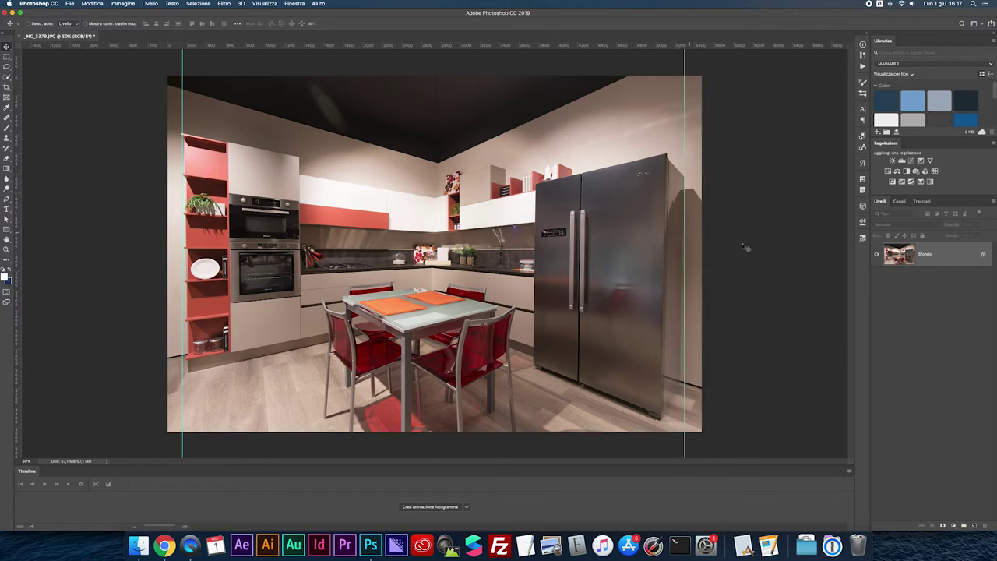
pyautogui.click(980, 254)
pyautogui.doubleClick(940, 258)
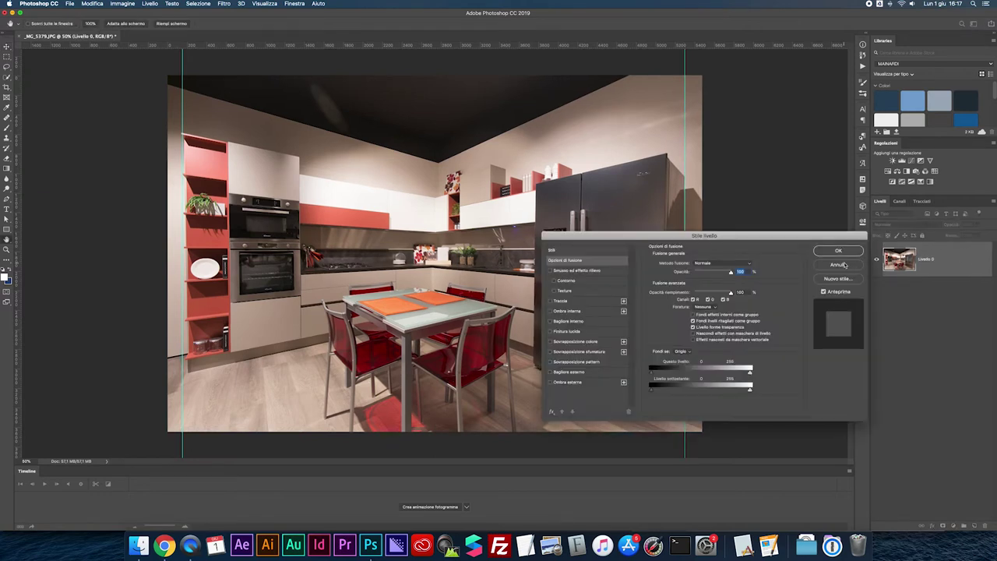
pyautogui.click(843, 265)
# - Distort the photo, pulling the bottom-right and bottom-left corners outward
pyautogui.hotkey('ctrl', 't')
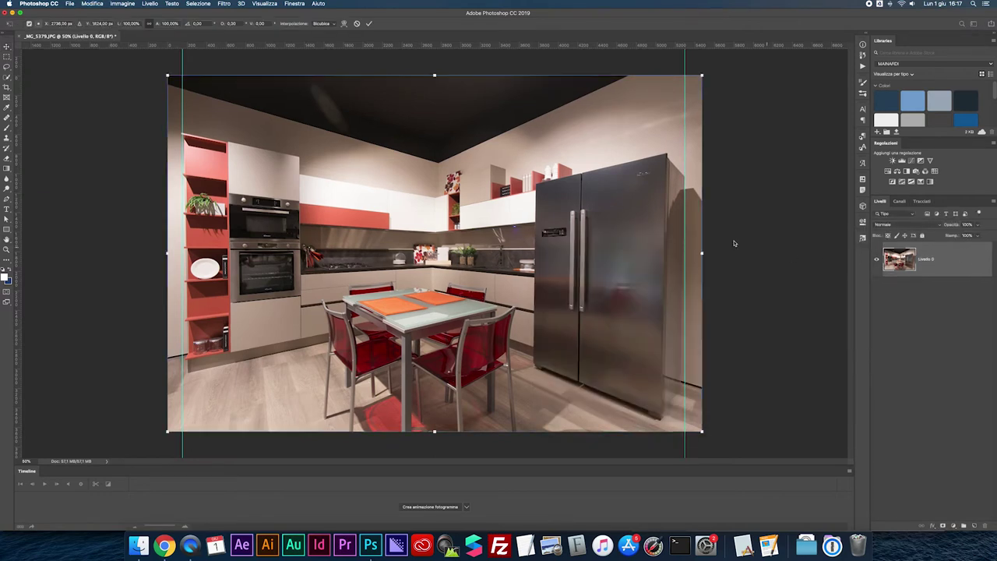
pyautogui.rightClick(579, 177)
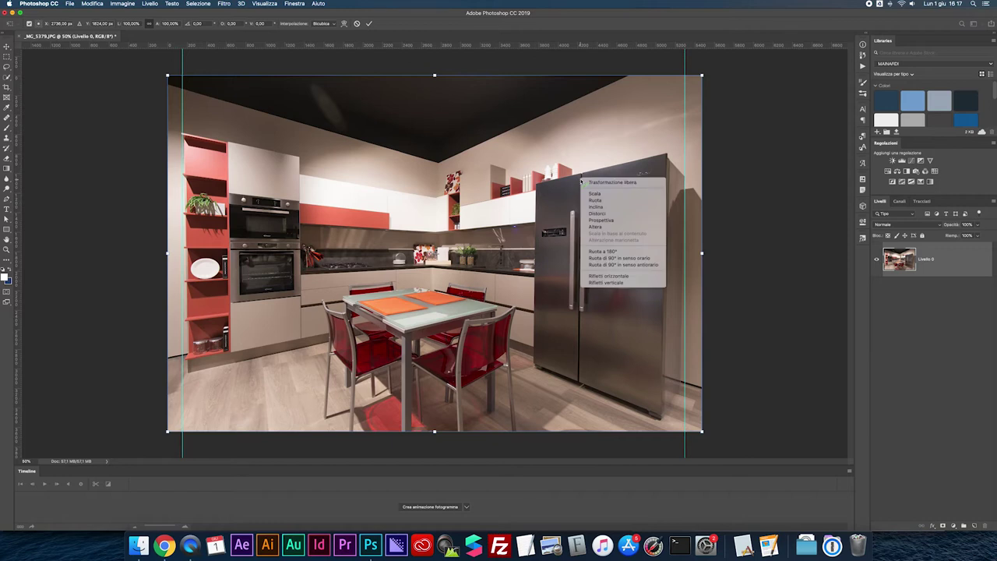
pyautogui.click(613, 217)
pyautogui.moveTo(703, 431); pyautogui.dragTo(710, 430)
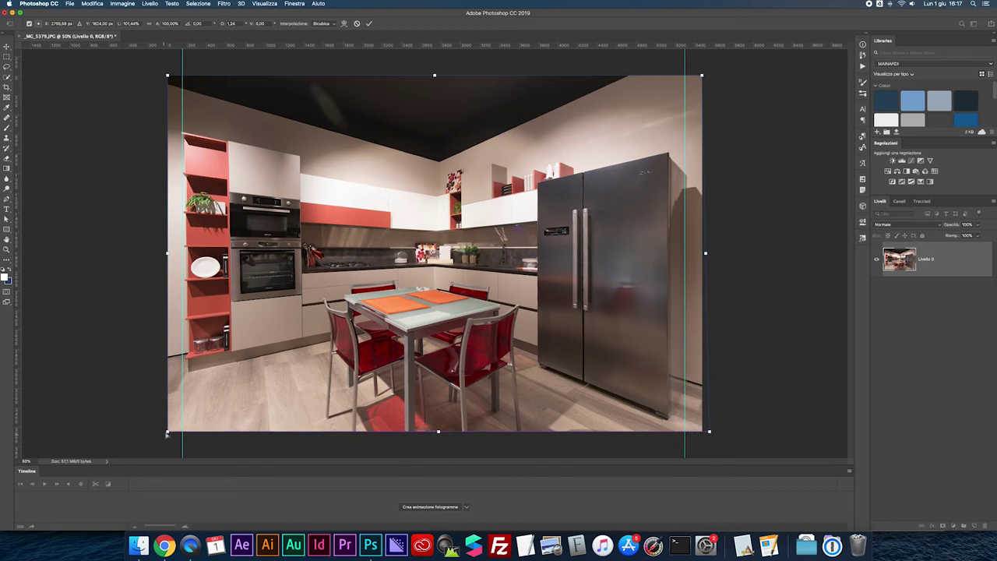
pyautogui.moveTo(166, 434); pyautogui.dragTo(161, 432)
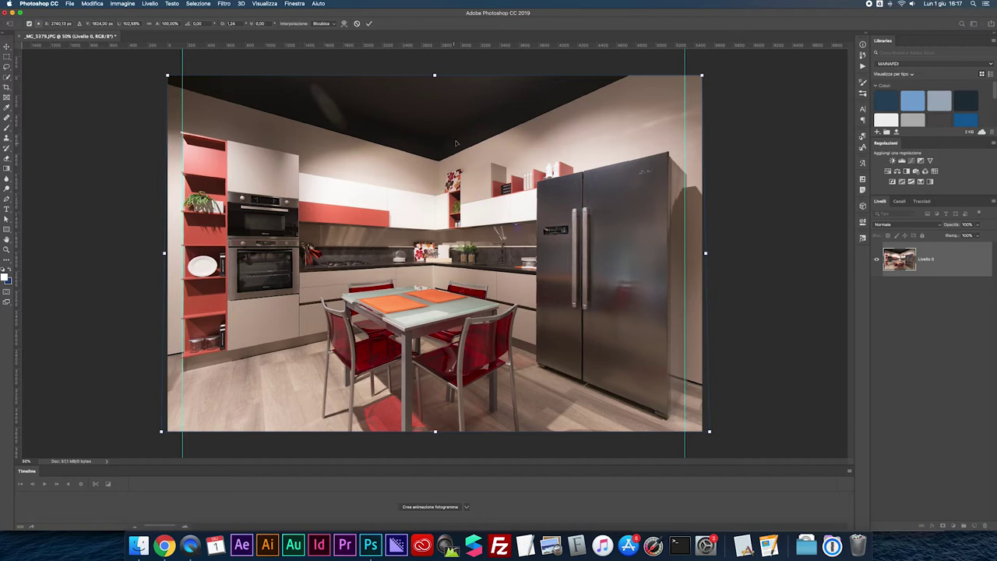
# - Commit the distort, then content-aware fill the ceiling blemish and deselect
pyautogui.press('Return')
pyautogui.press('l')
pyautogui.moveTo(304, 87); pyautogui.dragTo(336, 115)
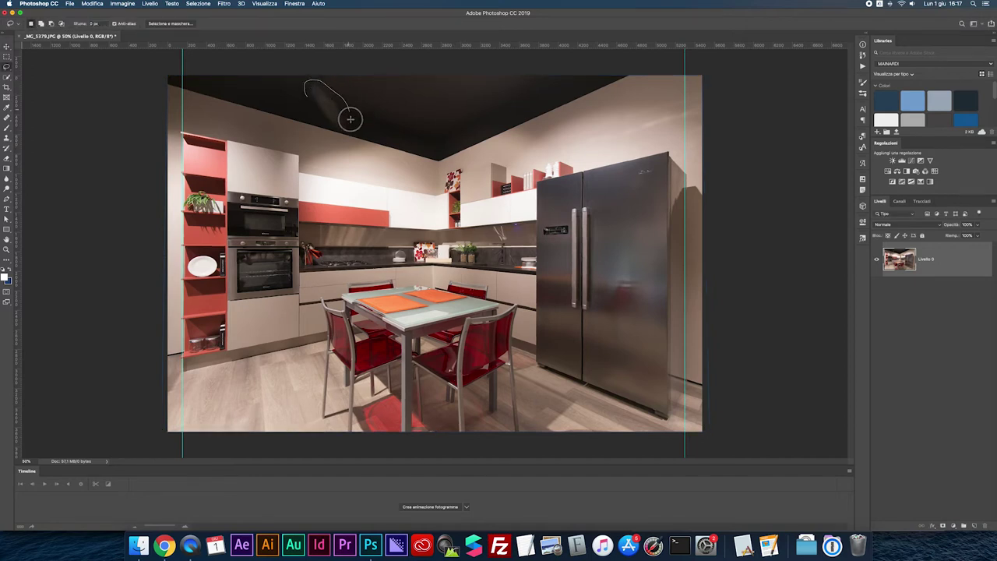
pyautogui.rightClick(335, 115)
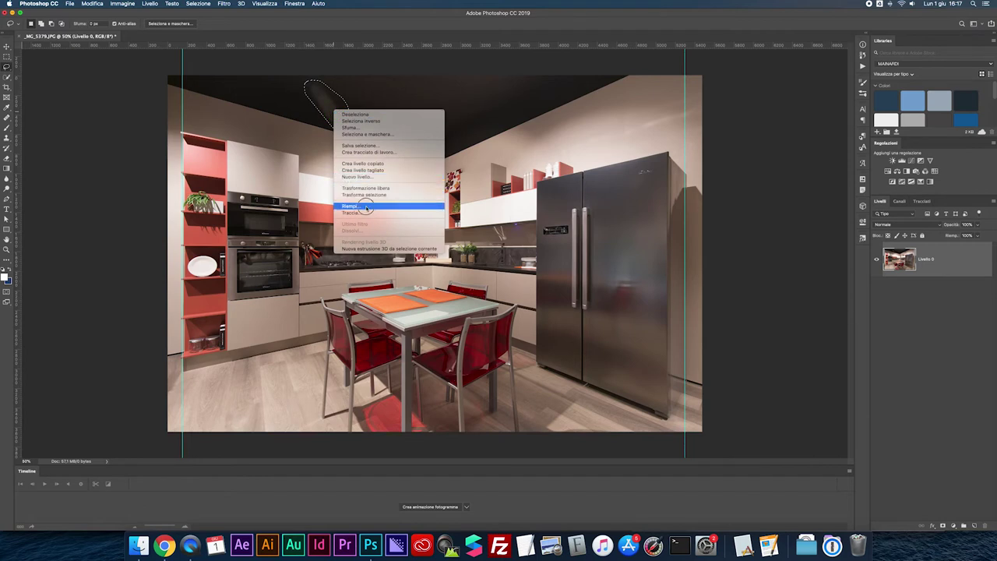
pyautogui.click(366, 199)
pyautogui.press('Return')
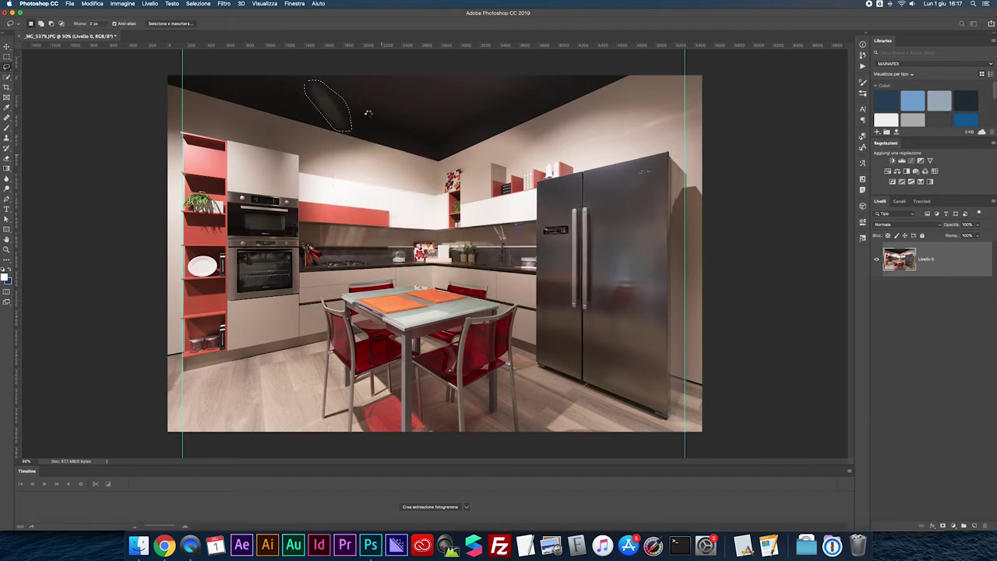
pyautogui.hotkey('ctrl', 'd')
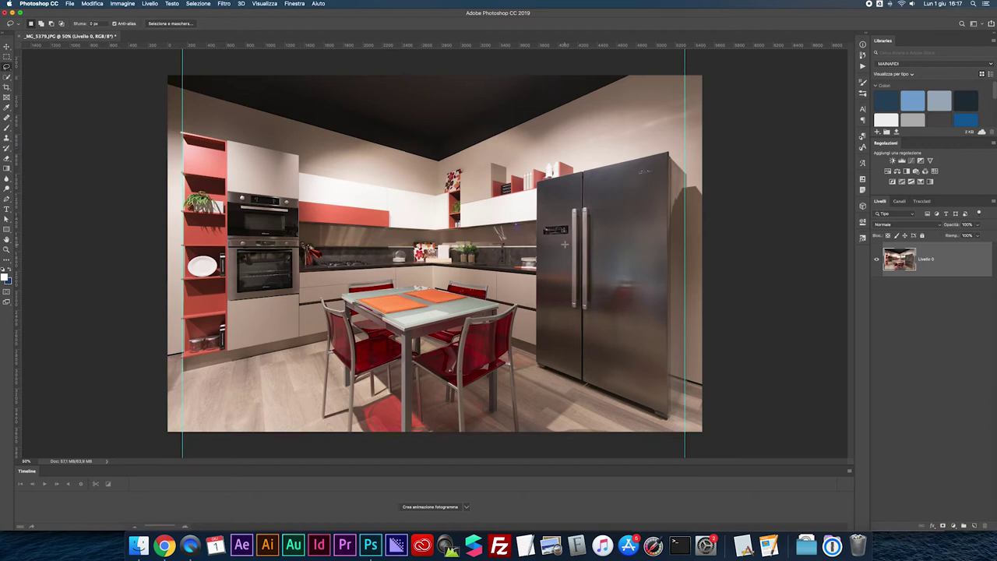
# - Flatten _MG_5379.JPG to one layer and save it as JPEG
pyautogui.click(992, 201)
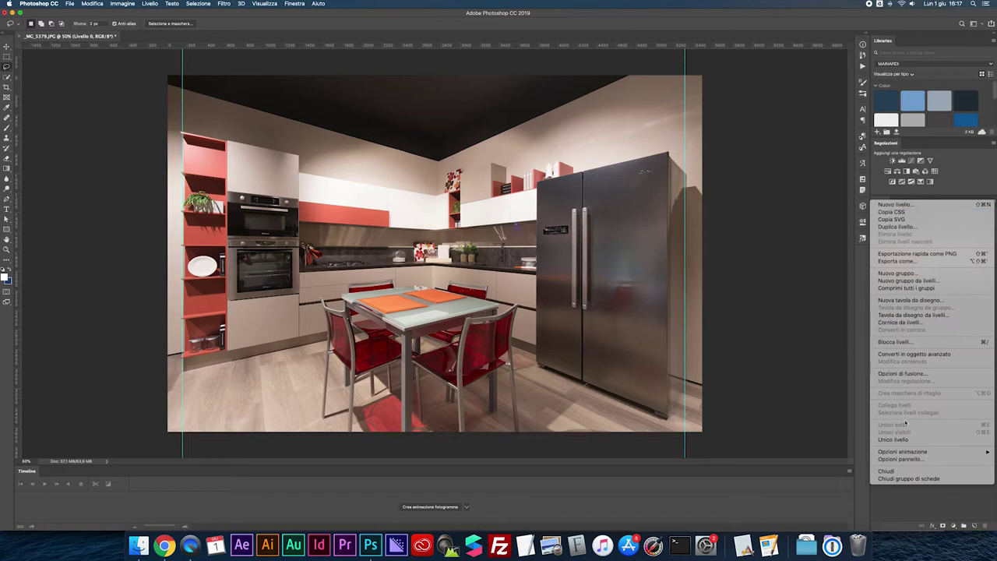
pyautogui.click(893, 440)
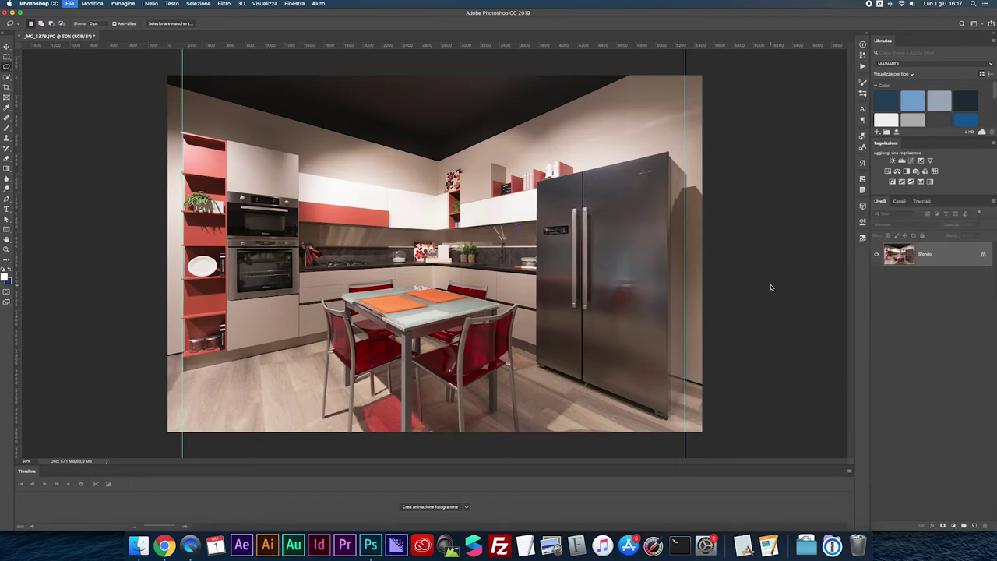
pyautogui.hotkey('ctrl', 's')
pyautogui.press('Return')
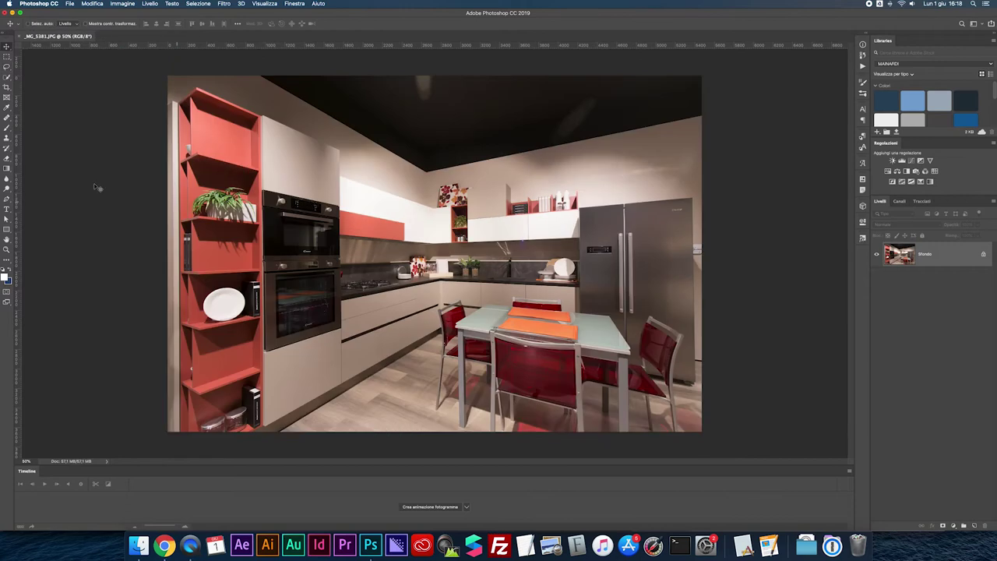
# - Place vertical guides at the left and right edges and unlock the background layer
pyautogui.moveTo(19, 168)
pyautogui.mouseDown()
pyautogui.moveTo(167, 165)
pyautogui.moveTo(172, 109)
pyautogui.mouseUp()
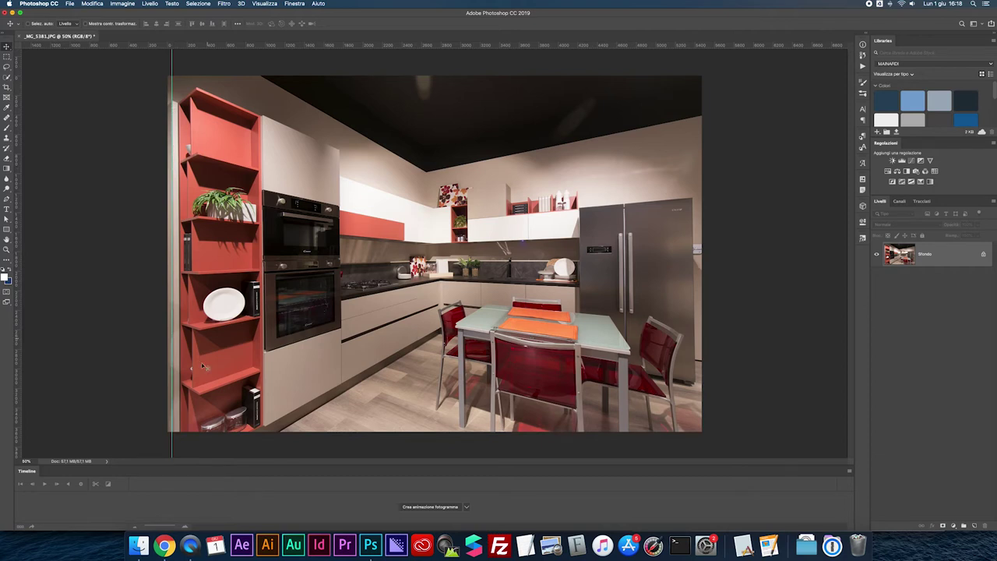
pyautogui.moveTo(17, 257); pyautogui.dragTo(697, 225)
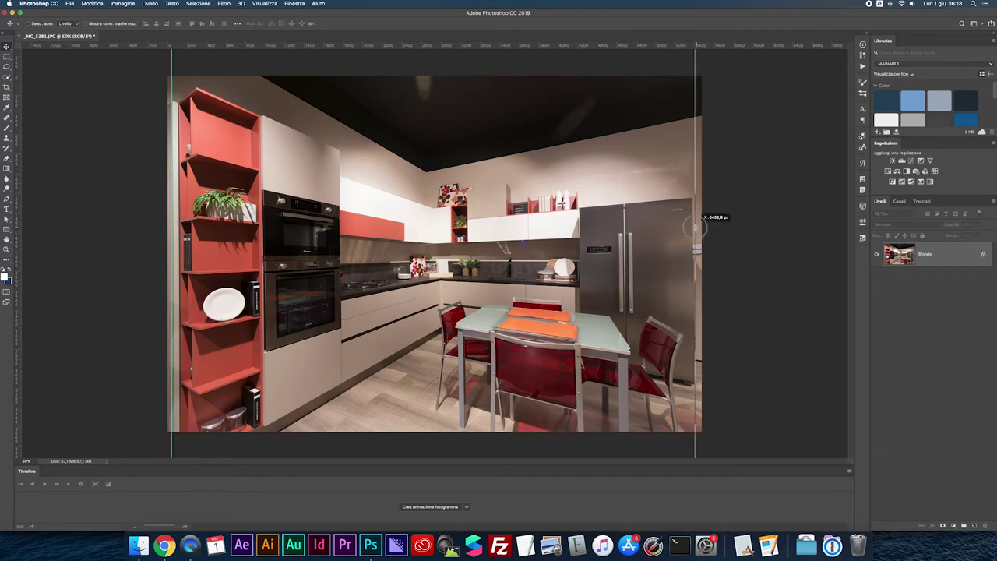
pyautogui.click(983, 255)
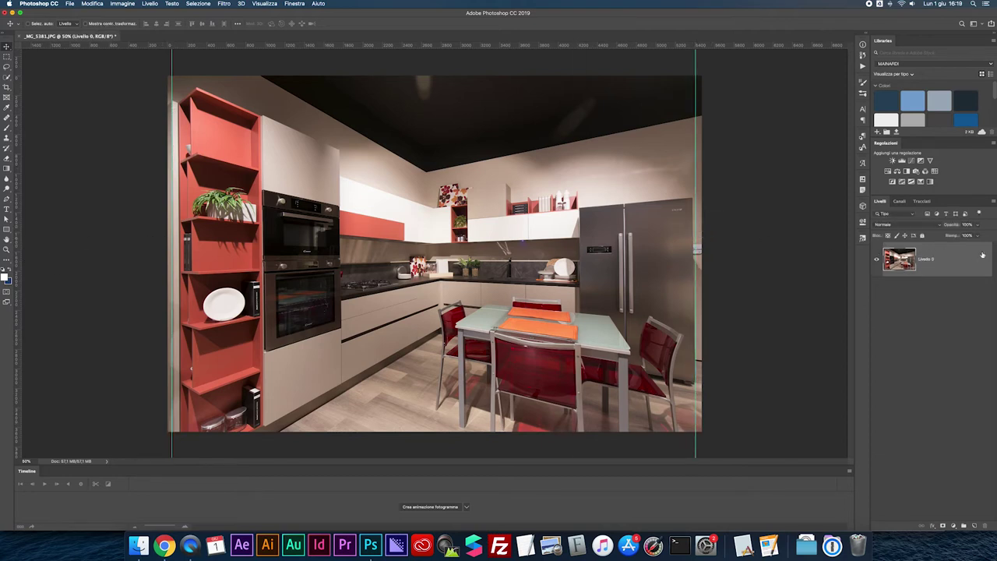
# - Distort the top-right and bottom-left corners toward the guides and commit
pyautogui.hotkey('ctrl', 't')
pyautogui.rightClick(531, 158)
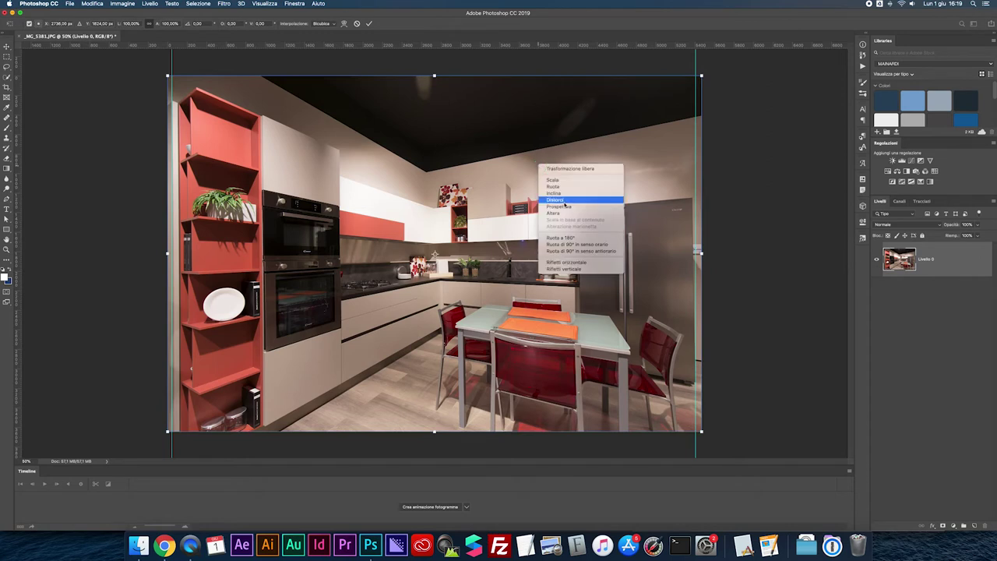
pyautogui.click(691, 109)
pyautogui.moveTo(702, 76); pyautogui.dragTo(707, 75)
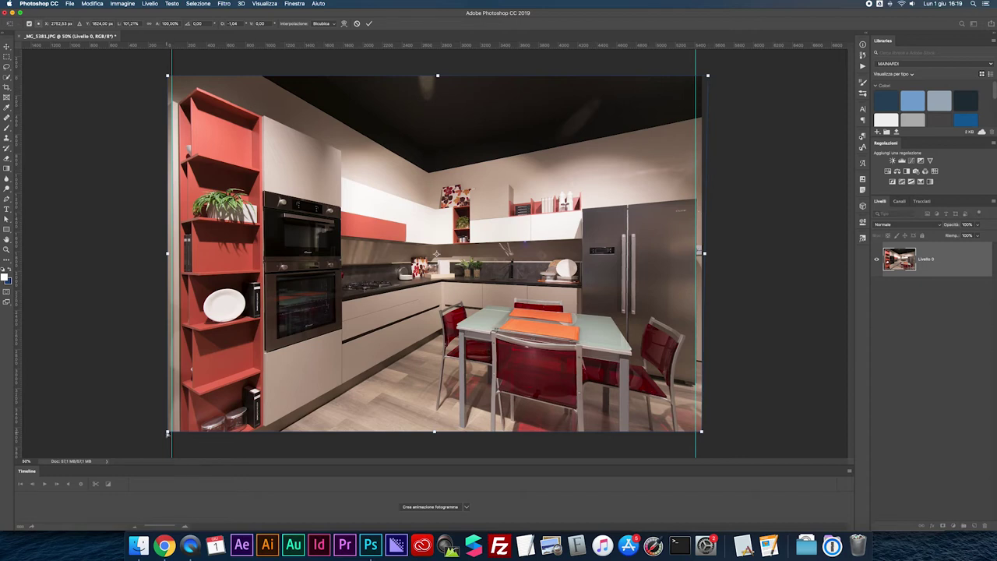
pyautogui.moveTo(167, 433); pyautogui.dragTo(165, 431)
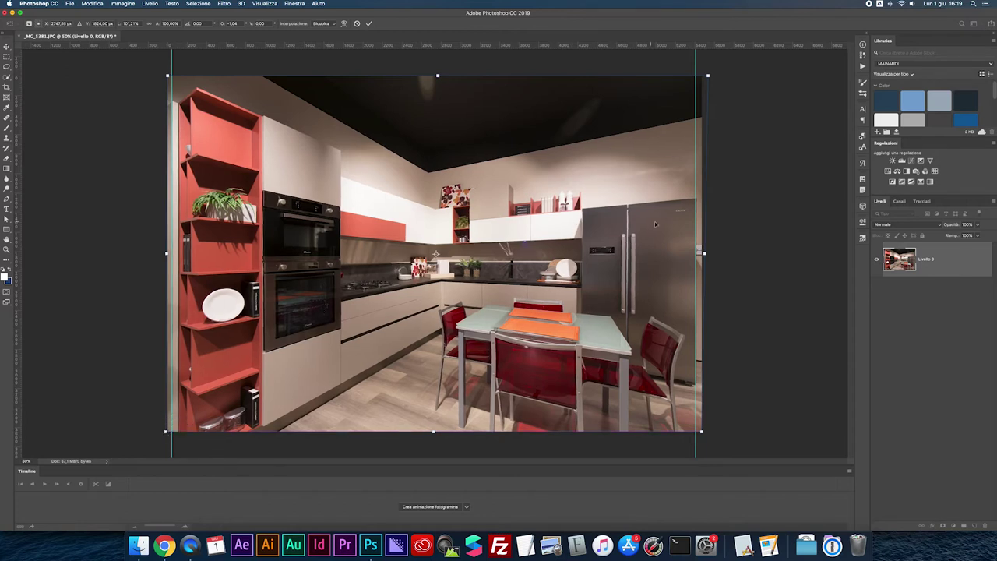
pyautogui.press('Return')
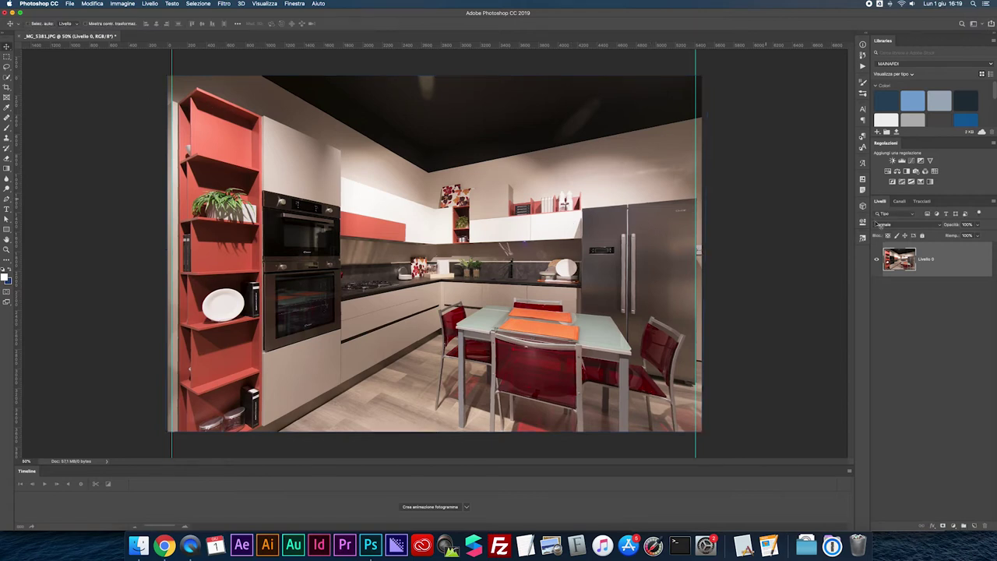
# - Flatten the red kitchen photo to a single background layer and zoom in on the fridge
pyautogui.click(991, 201)
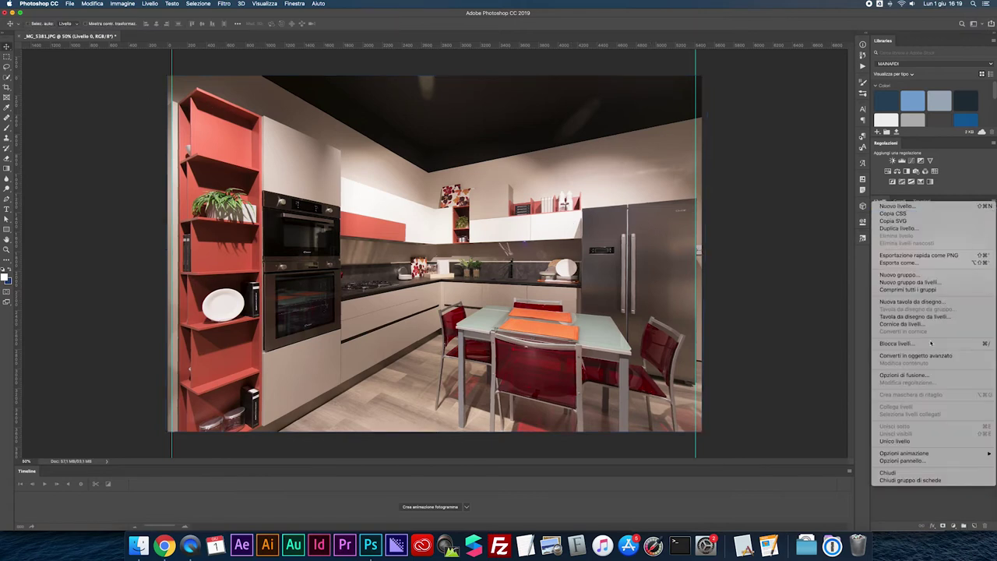
pyautogui.click(893, 441)
pyautogui.hotkey('ctrl', '+')
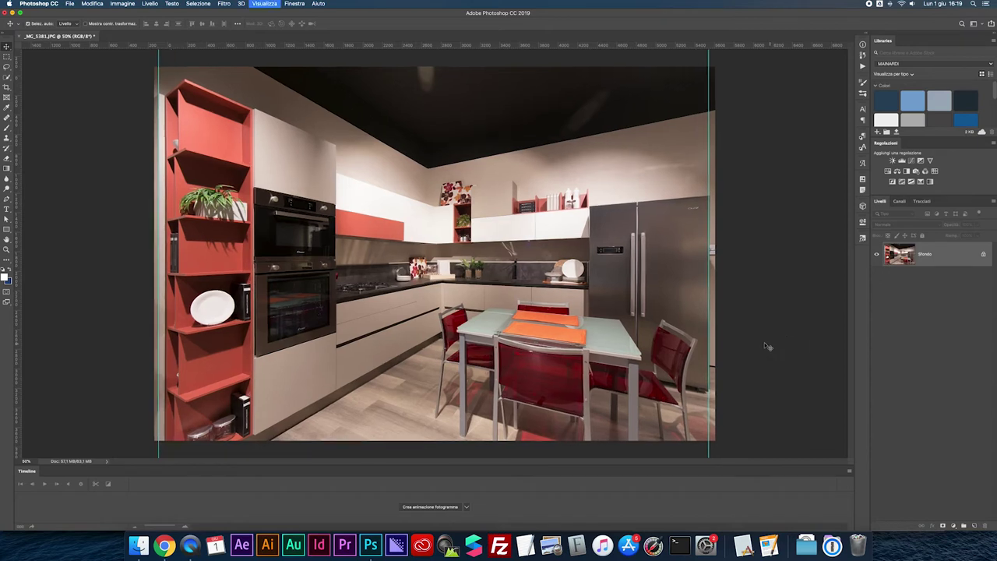
pyautogui.hscroll(3, 700, 313)
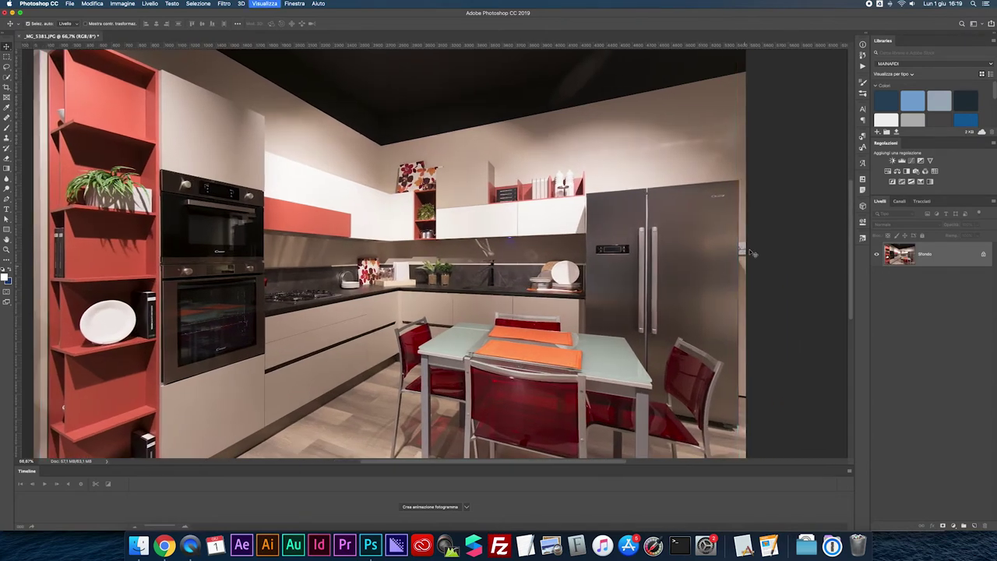
pyautogui.hotkey('ctrl', '+')
pyautogui.hscroll(3, 716, 248)
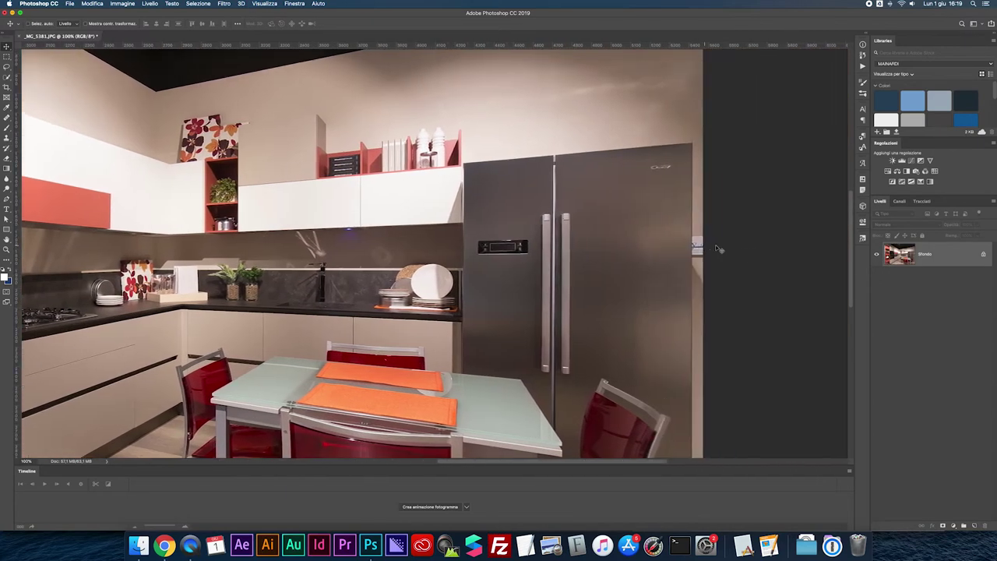
pyautogui.hotkey('ctrl', '+')
pyautogui.hscroll(5, 714, 244)
pyautogui.hscroll(1, 715, 244)
# - Erase the label beside the fridge with a content-aware fill, then deselect
pyautogui.press('m')
pyautogui.moveTo(668, 225); pyautogui.dragTo(712, 272)
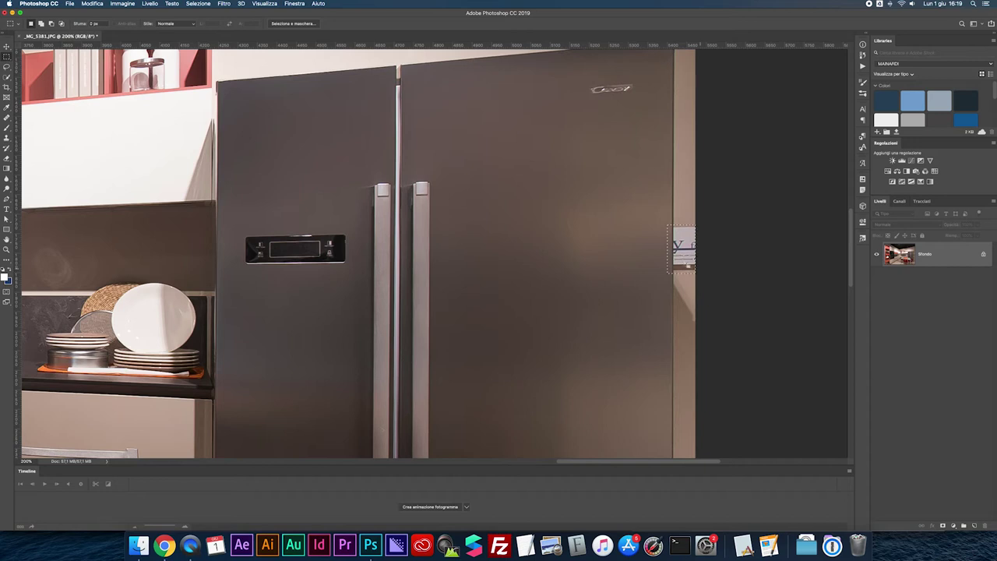
pyautogui.rightClick(684, 254)
pyautogui.click(698, 350)
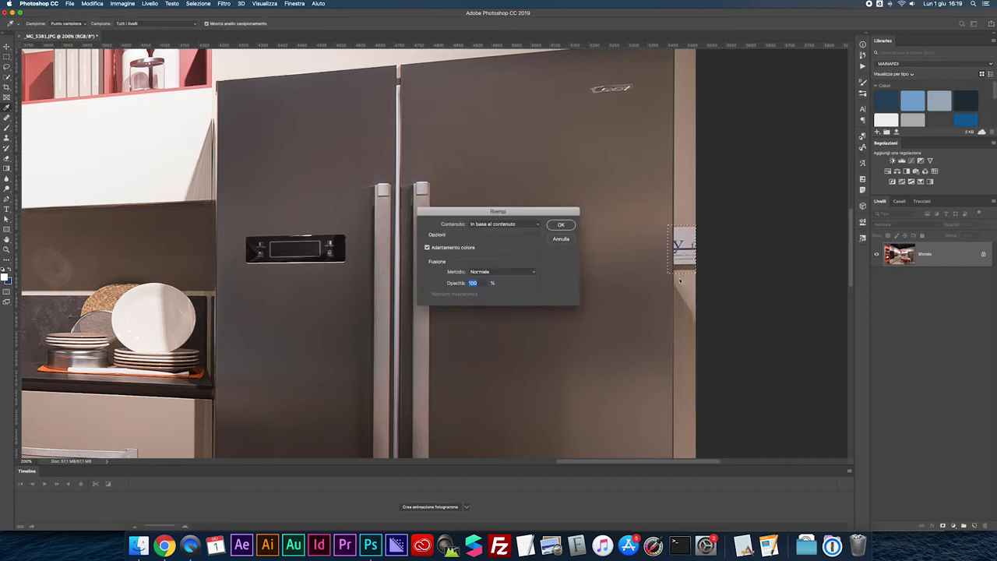
pyautogui.press('Return')
pyautogui.click(682, 230)
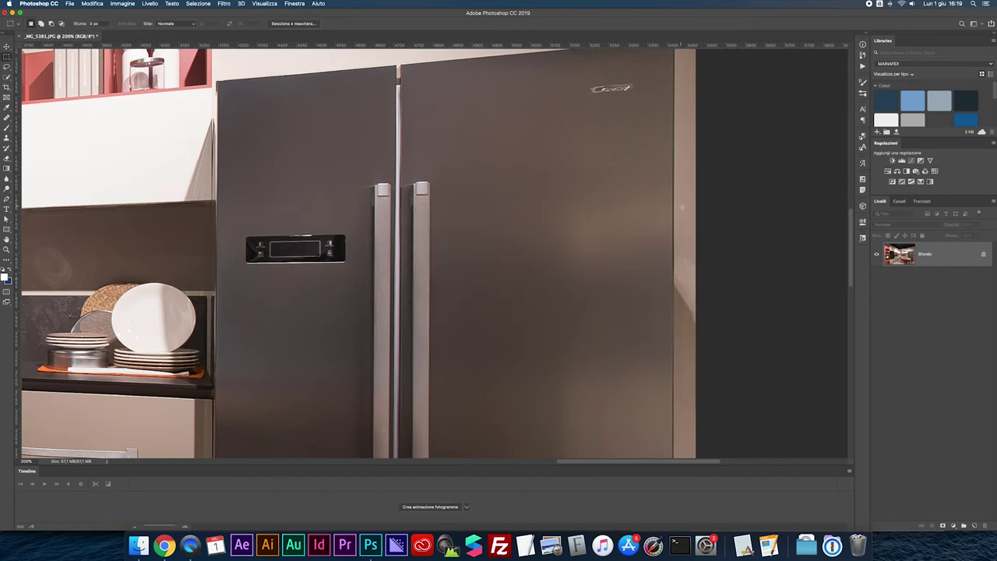
# - Fit the photo in view and save _MG_5381.JPG as JPEG
pyautogui.press('super+0')
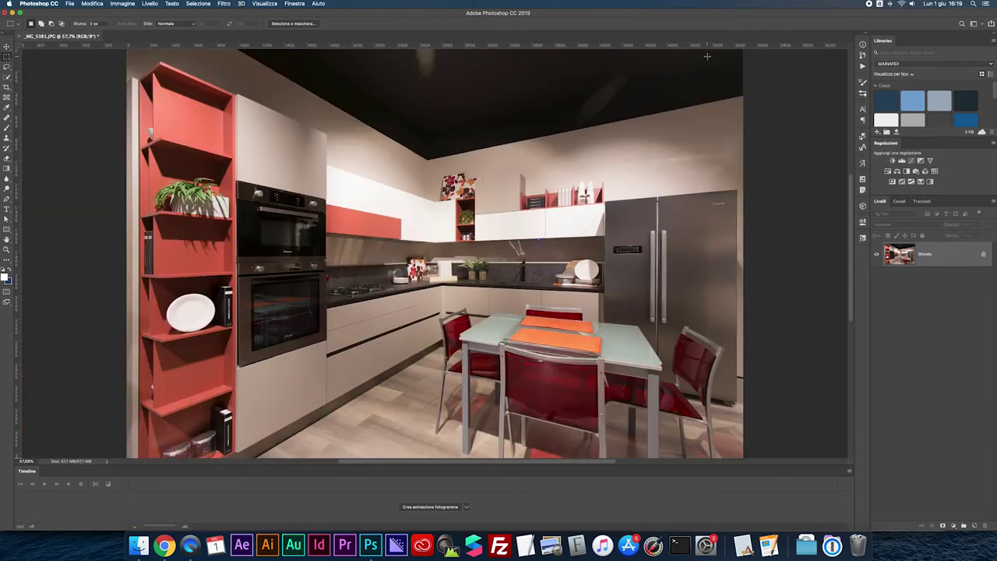
pyautogui.press('super+s')
pyautogui.press('Return')
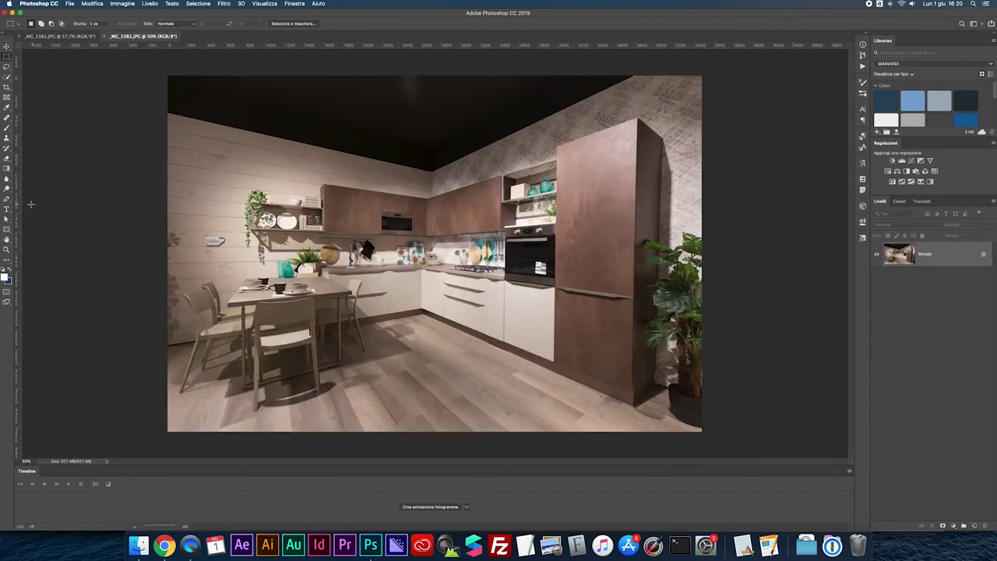
# - Add vertical guides near the photo's right and left sides, and unlock the background layer
pyautogui.moveTo(20, 206); pyautogui.dragTo(663, 226)
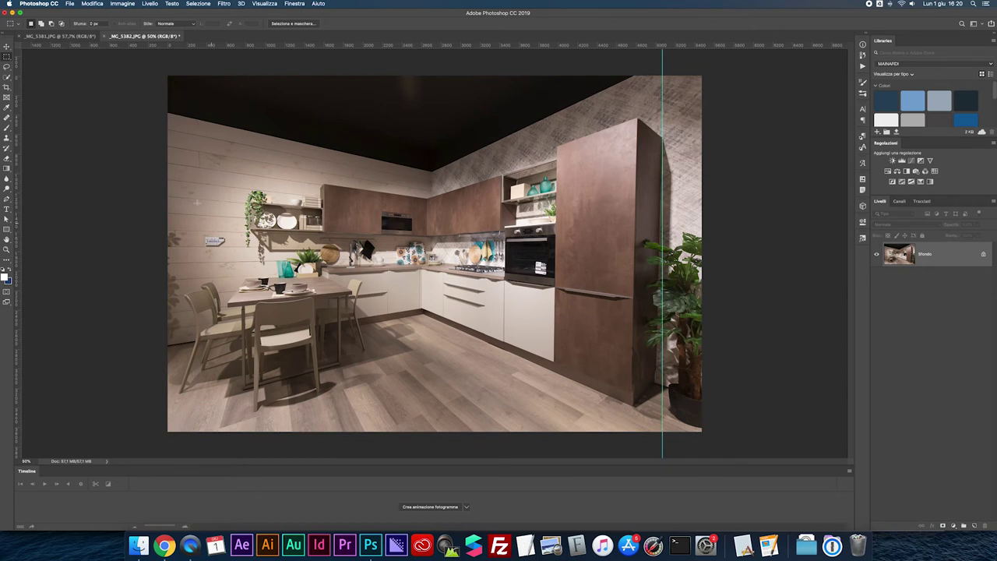
pyautogui.moveTo(19, 212)
pyautogui.mouseDown()
pyautogui.moveTo(325, 209)
pyautogui.moveTo(240, 212)
pyautogui.mouseUp()
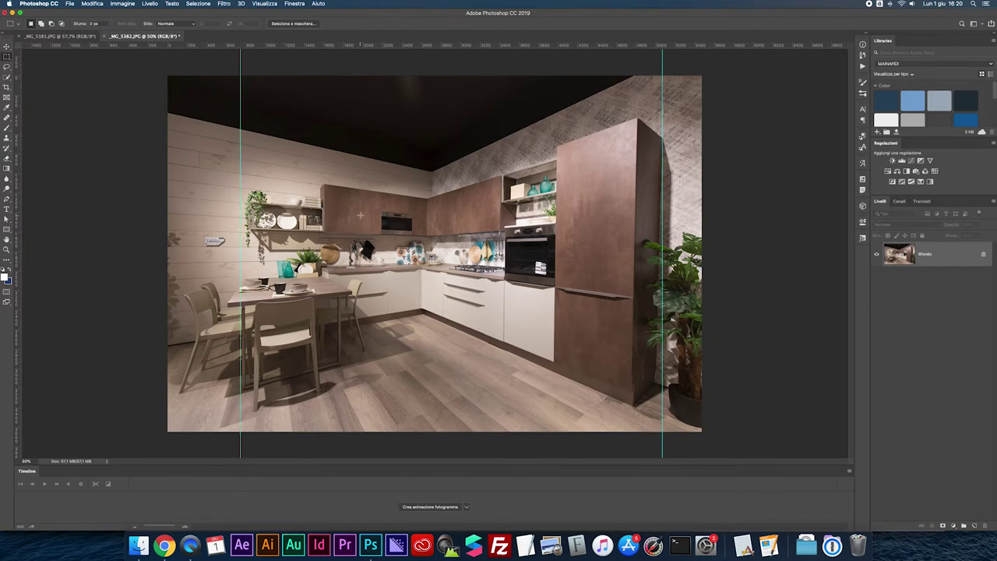
pyautogui.click(983, 254)
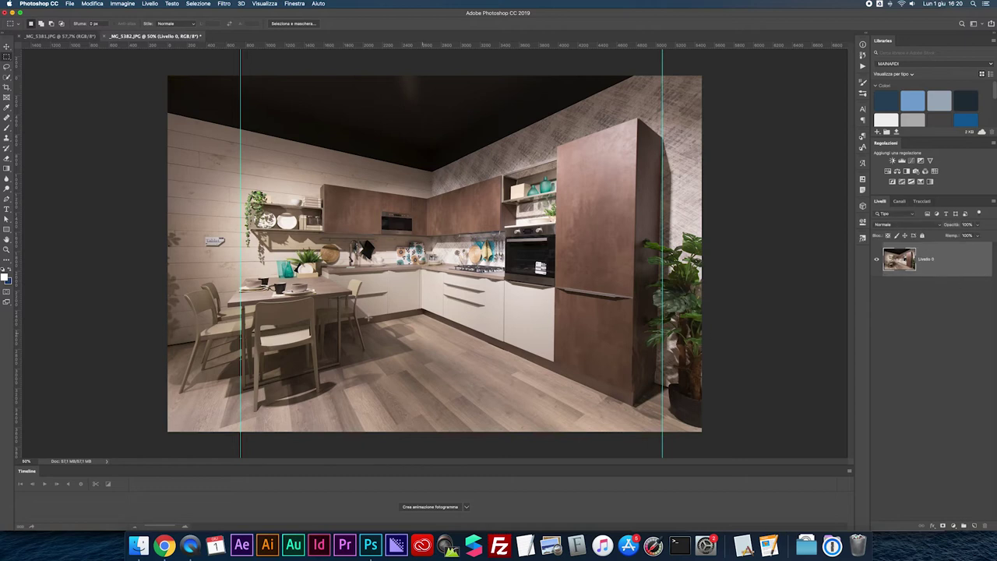
# - Distort-transform the photo, pulling its corners so the walls align with the guides
pyautogui.hotkey('ctrl', 't')
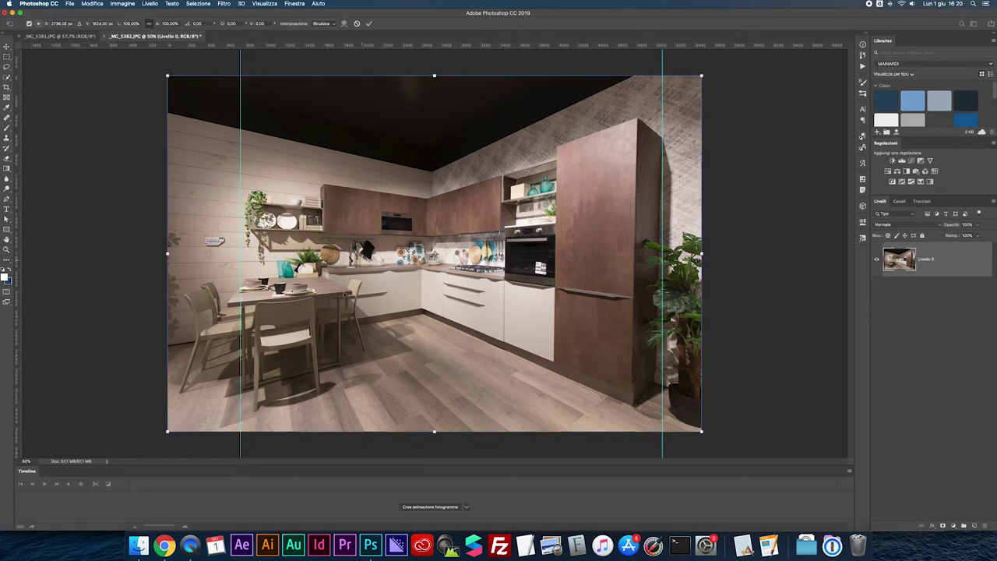
pyautogui.rightClick(471, 227)
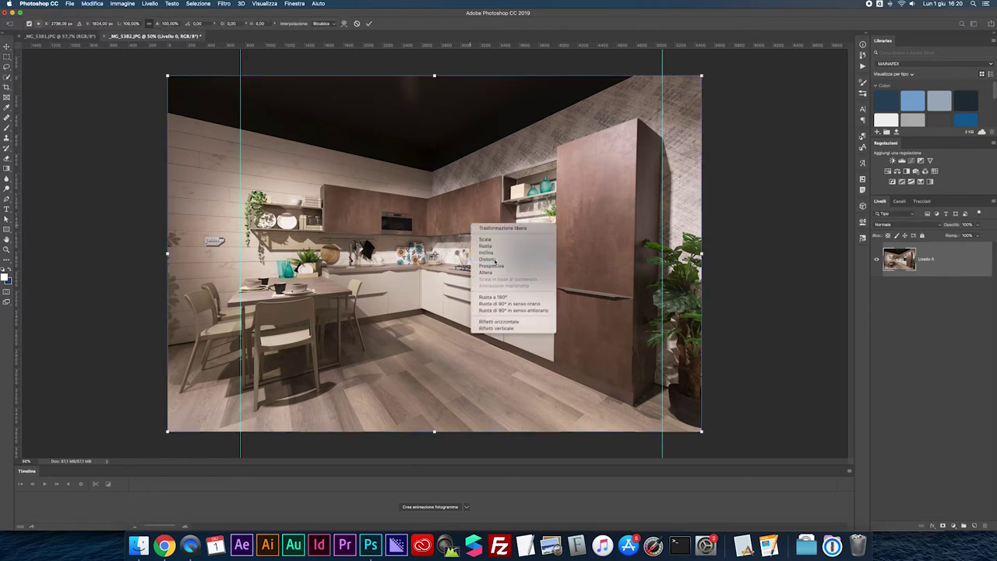
pyautogui.click(709, 149)
pyautogui.moveTo(701, 433); pyautogui.dragTo(711, 433)
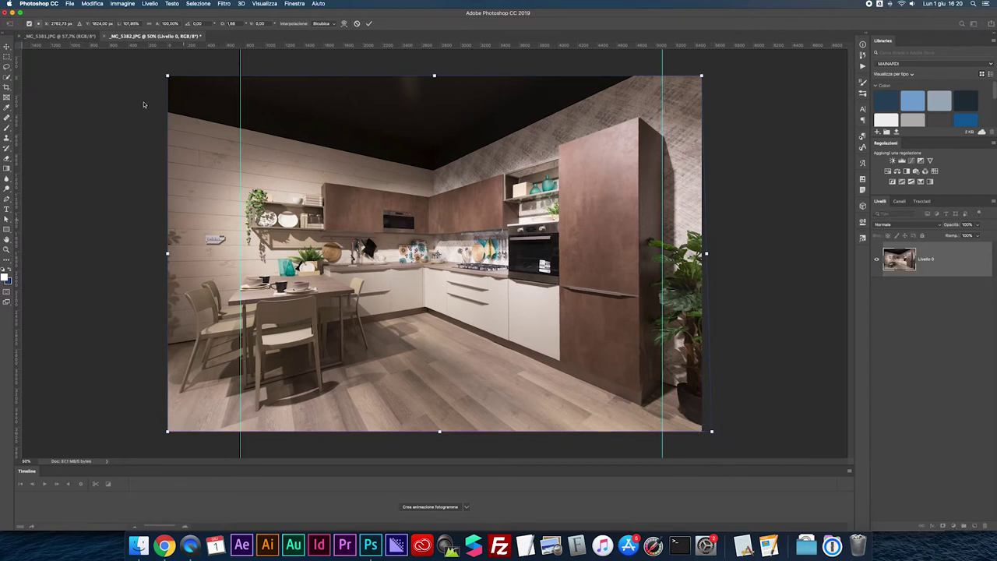
pyautogui.moveTo(167, 76); pyautogui.dragTo(166, 76)
pyautogui.moveTo(166, 433); pyautogui.dragTo(159, 433)
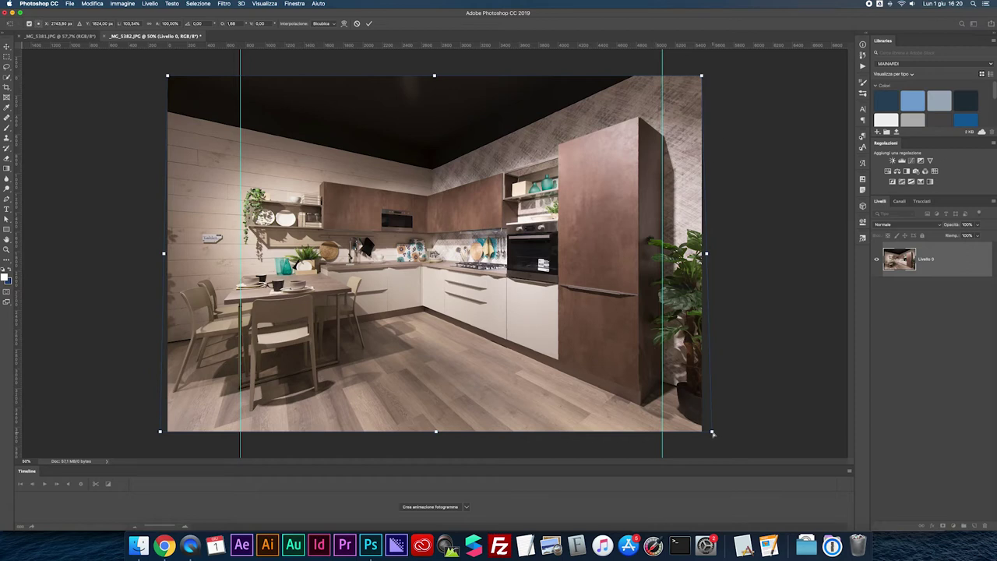
pyautogui.moveTo(711, 433); pyautogui.dragTo(713, 432)
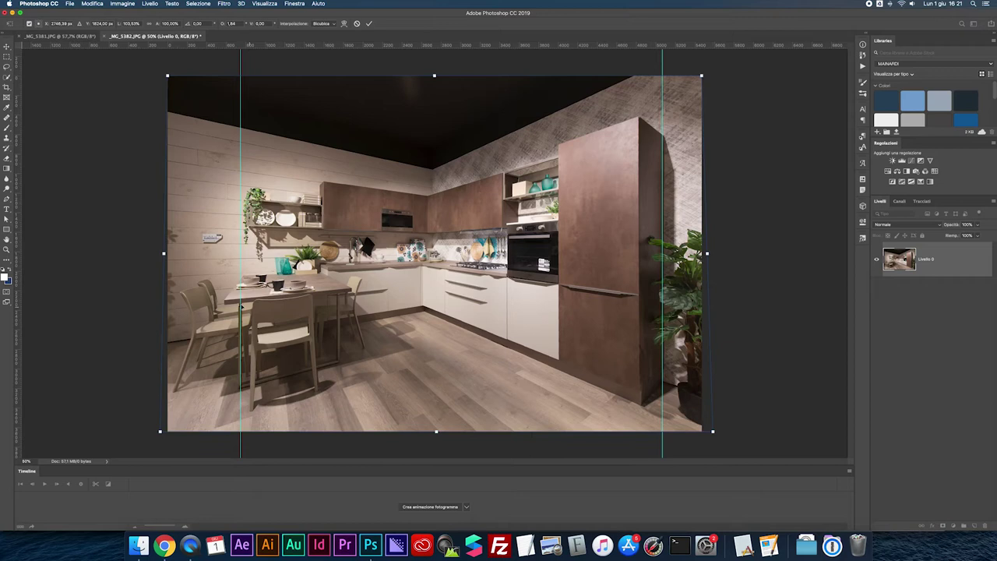
# - Commit the distort, then remove the oven sticker with a lasso and content-aware fill
pyautogui.press('Return')
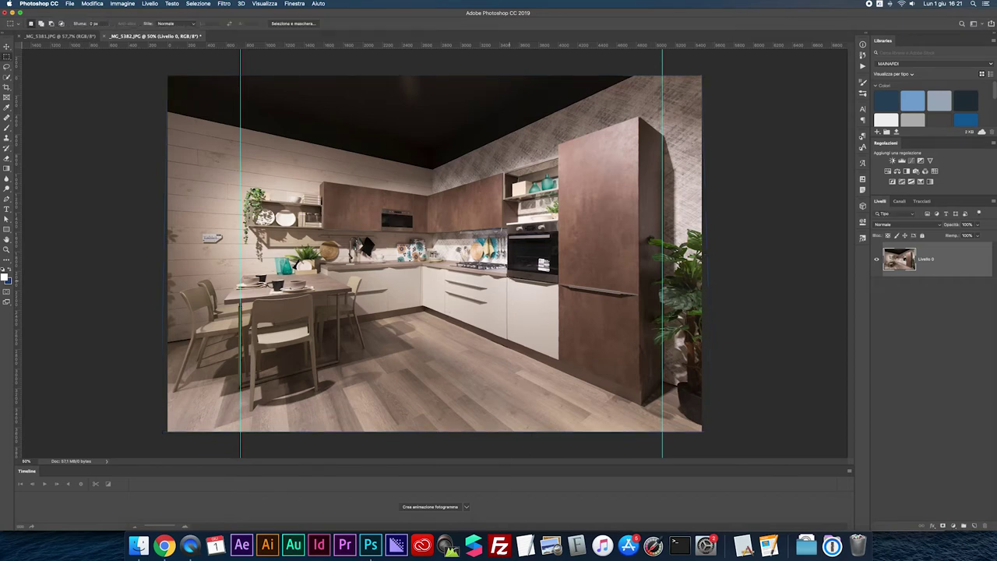
pyautogui.press('super+plus')
pyautogui.hscroll(3, 523, 278)
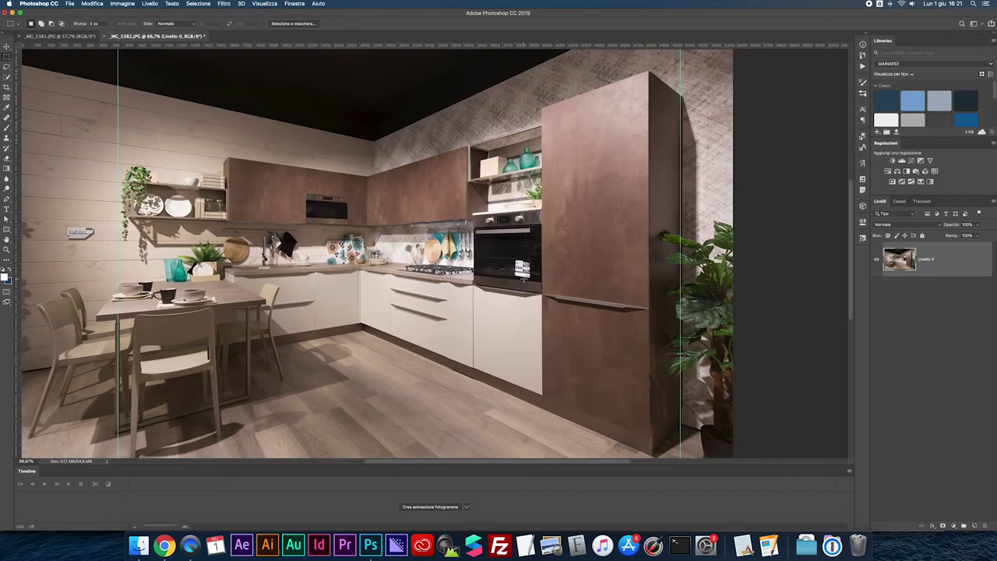
pyautogui.press('super+plus')
pyautogui.press('l')
pyautogui.moveTo(550, 265)
pyautogui.mouseDown()
pyautogui.moveTo(567, 297)
pyautogui.moveTo(550, 267)
pyautogui.mouseUp()
pyautogui.rightClick(558, 271)
pyautogui.click(576, 368)
pyautogui.press('Return')
pyautogui.hotkey('ctrl', 'd')
# - Erase the Tablet sign on the wall with a content-aware fill
pyautogui.hscroll(-10, 581, 280)
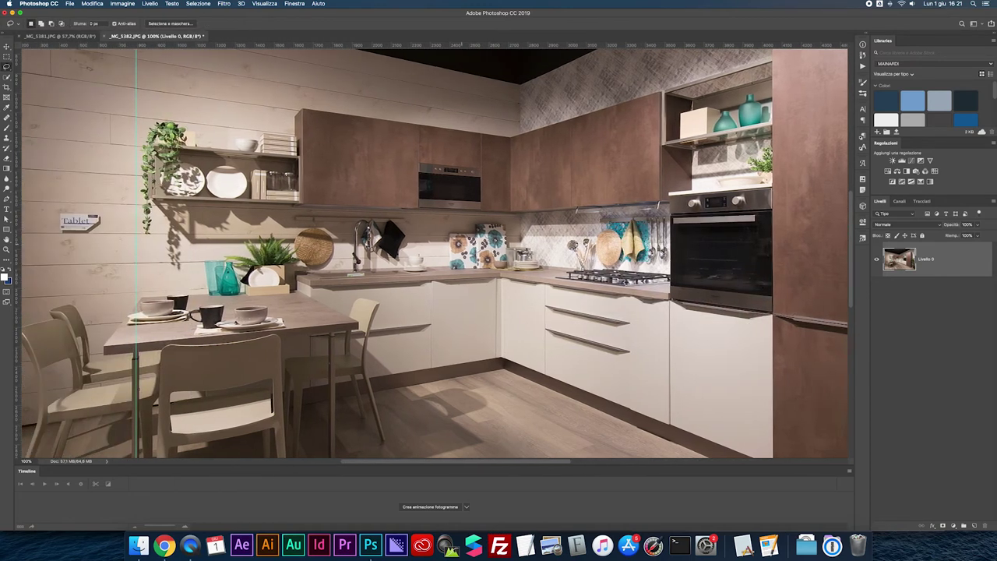
pyautogui.moveTo(194, 205)
pyautogui.mouseDown()
pyautogui.moveTo(207, 238)
pyautogui.moveTo(194, 230)
pyautogui.mouseUp()
pyautogui.rightClick(205, 221)
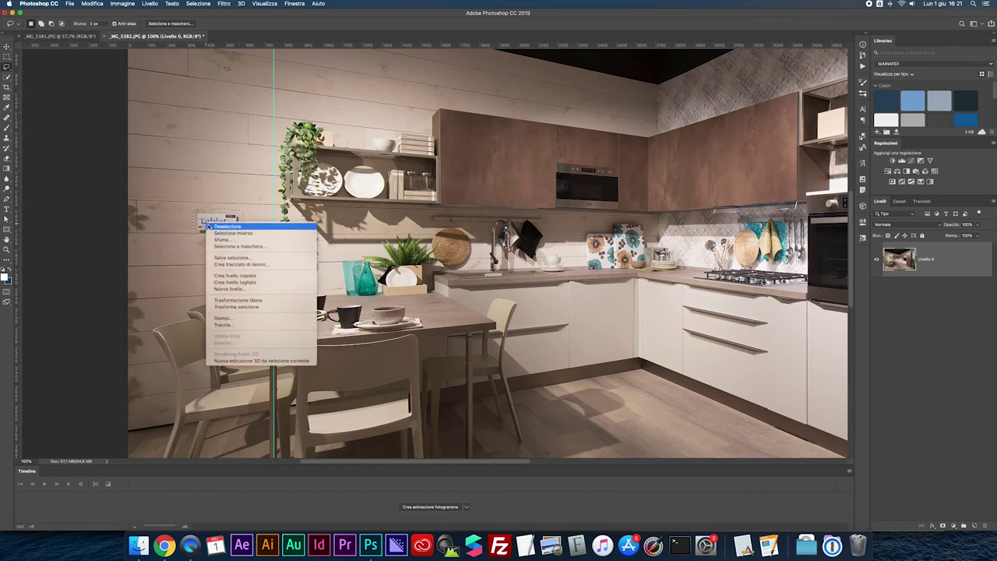
pyautogui.click(226, 318)
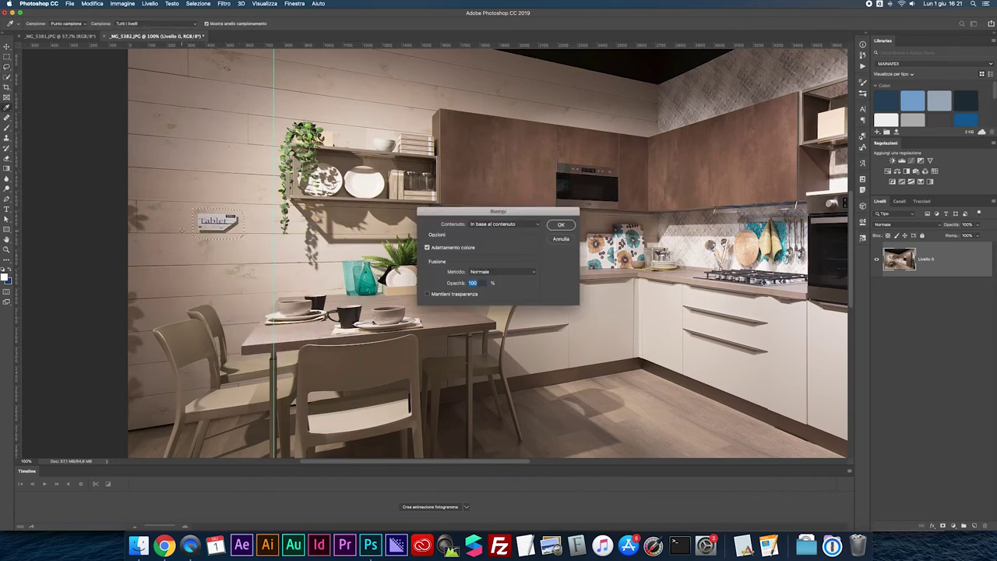
pyautogui.press('Return')
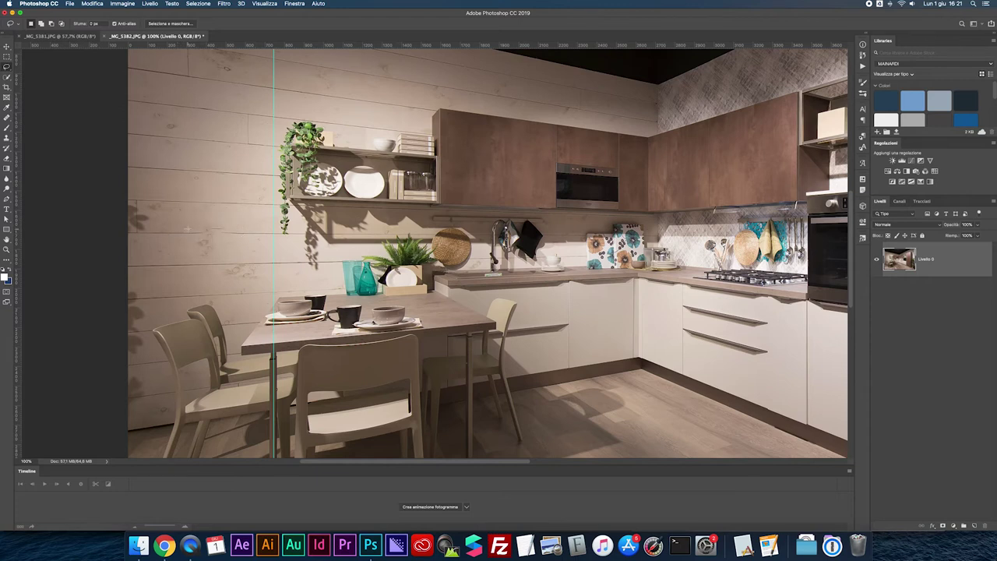
# - Clone nearby wood over the crack in the wall planks above the table
pyautogui.press('s')
pyautogui.press('super+plus')
pyautogui.hscroll(-5, 450, 251)
pyautogui.hscroll(-1, 450, 251)
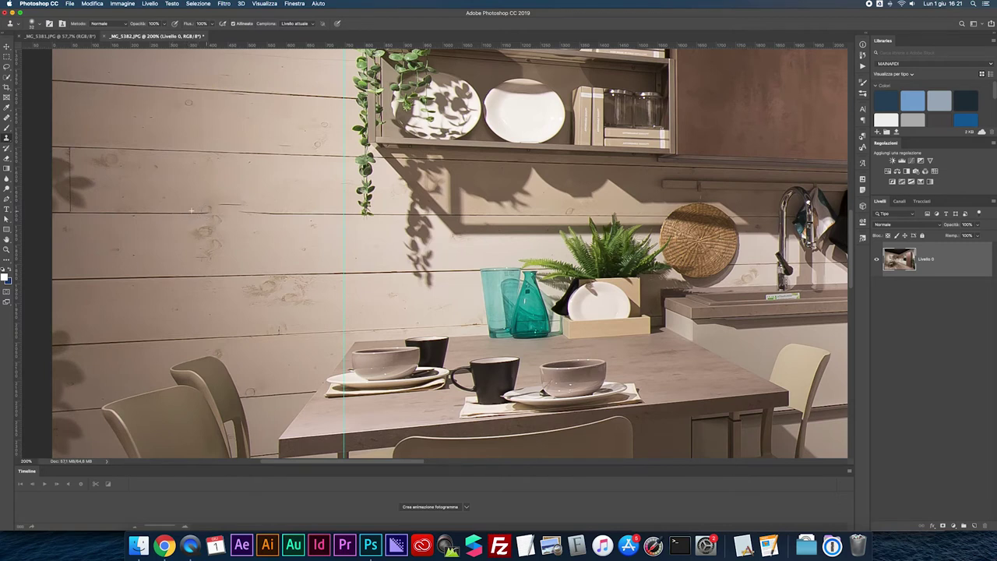
pyautogui.click(219, 205)
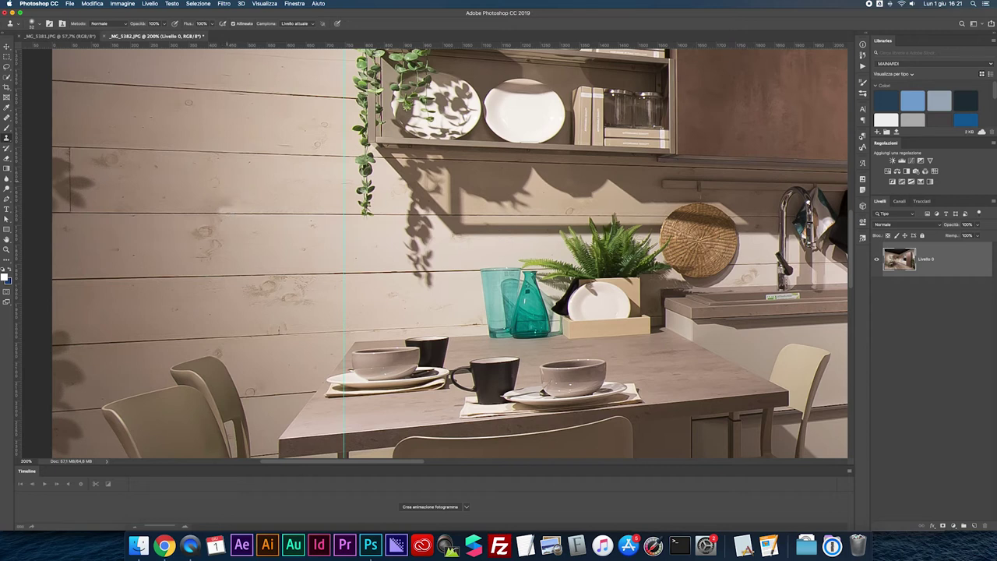
# - Clone clean wood over the knots and marks on the wall planks, then fit the photo on screen
pyautogui.click(218, 174)
pyautogui.moveTo(226, 181); pyautogui.dragTo(230, 197)
pyautogui.click(230, 197)
pyautogui.moveTo(276, 212); pyautogui.dragTo(225, 207)
pyautogui.click(218, 208)
pyautogui.click(212, 209)
pyautogui.click(242, 224)
pyautogui.click(218, 210)
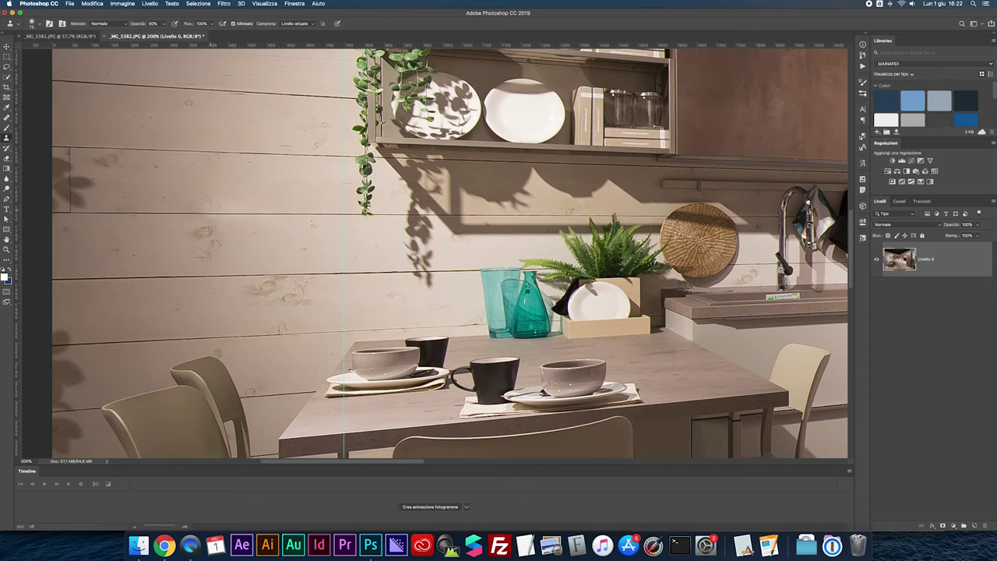
pyautogui.press('super+minus')
pyautogui.press('super+minus')
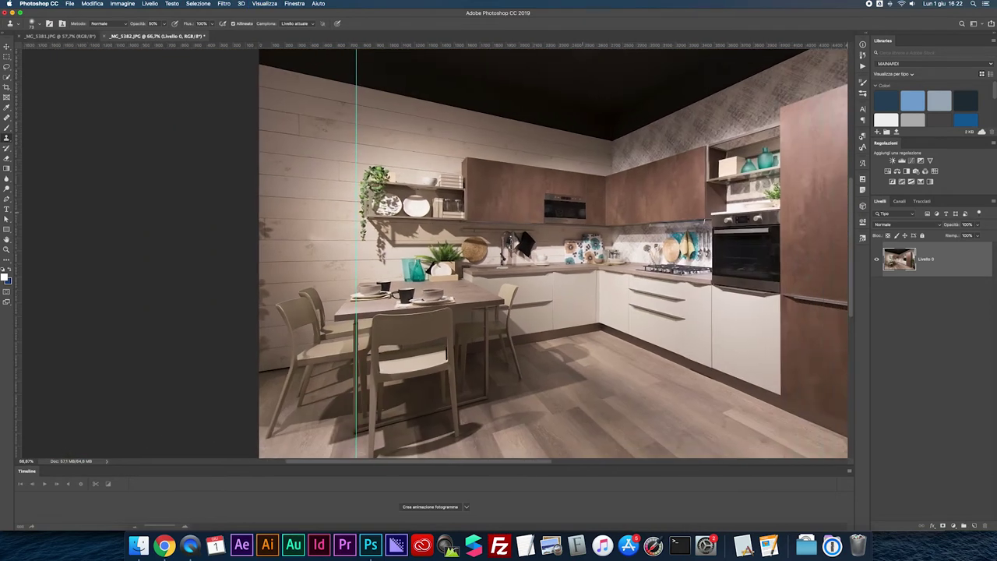
pyautogui.press('super+0')
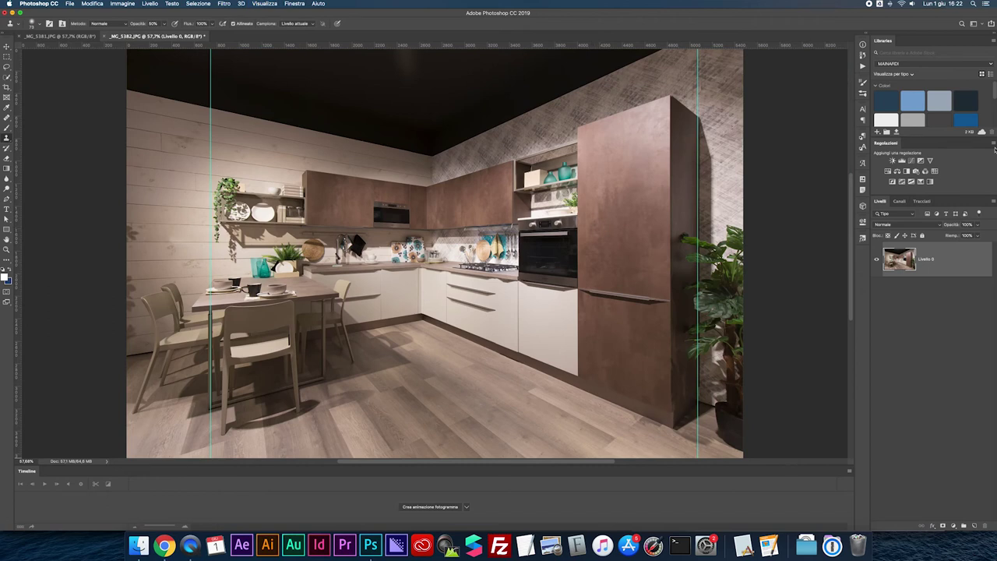
# - Flatten the first kitchen photo and save it as JPEG
pyautogui.click(994, 202)
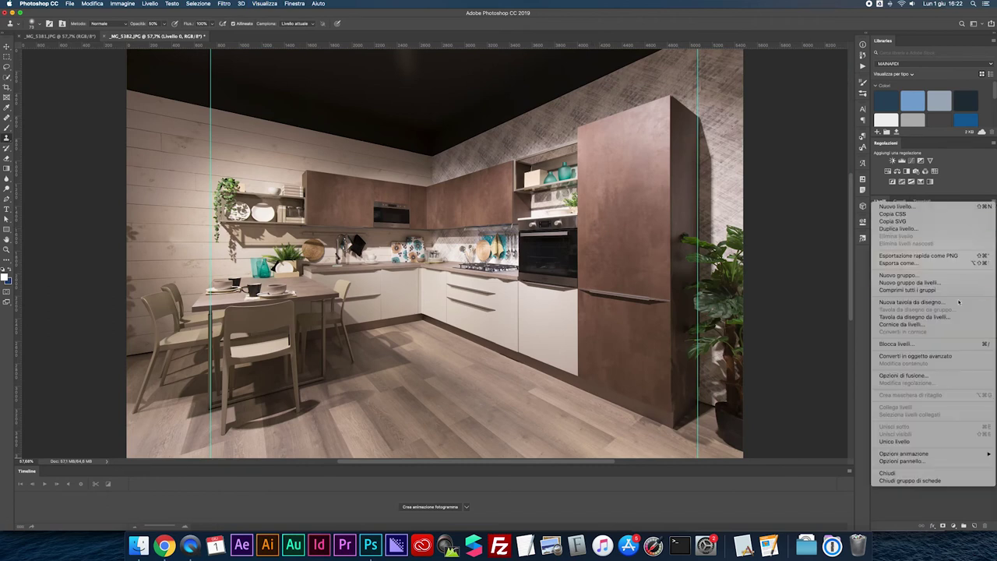
pyautogui.click(894, 441)
pyautogui.press('super+s')
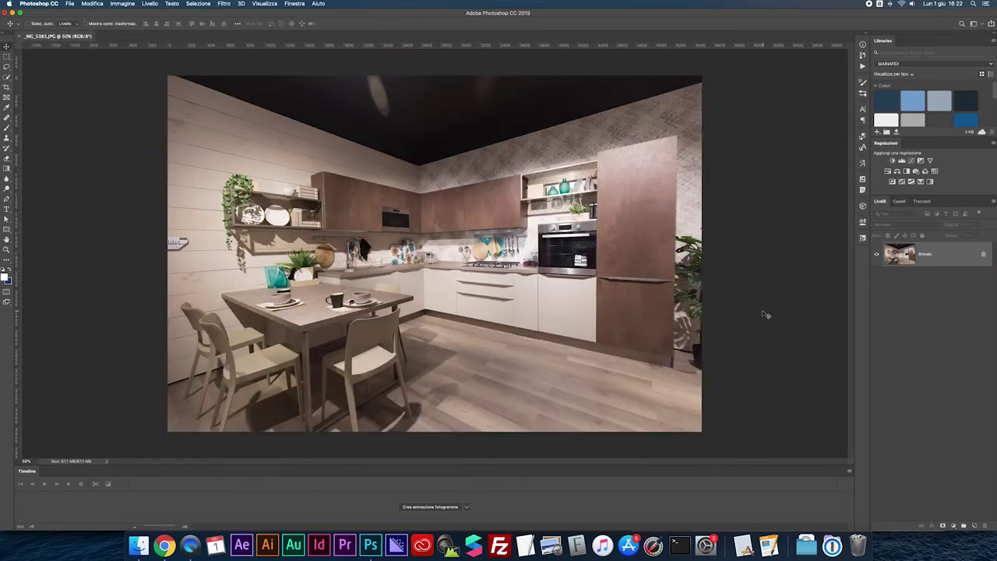
# - Add two vertical guides, along the tall cabinet edge and across the dining area
pyautogui.moveTo(28, 166); pyautogui.dragTo(677, 201)
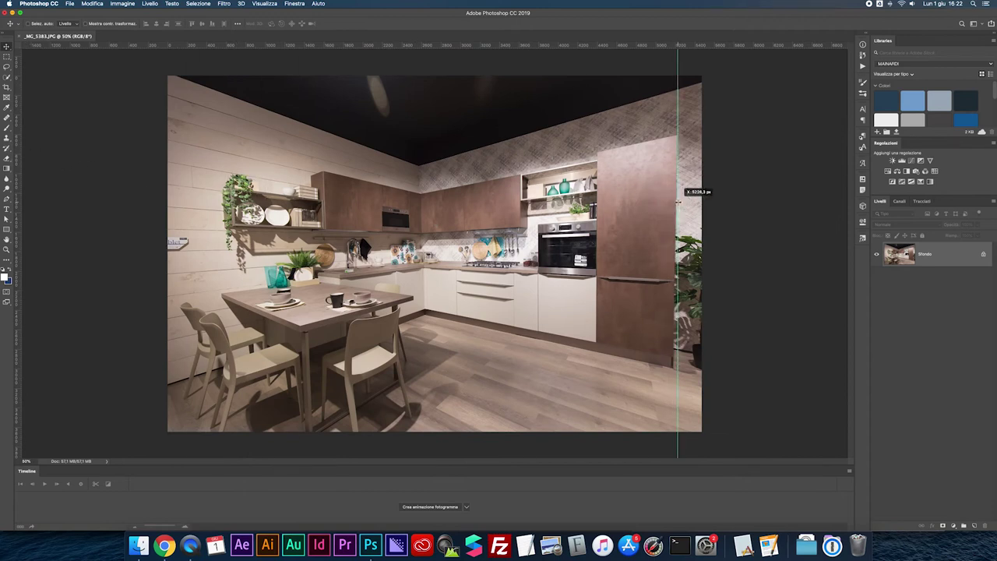
pyautogui.moveTo(17, 168); pyautogui.dragTo(303, 200)
pyautogui.moveTo(302, 201); pyautogui.dragTo(301, 201)
# - Content-aware fill a small mark near the photo's left edge
pyautogui.press('m')
pyautogui.moveTo(157, 233); pyautogui.dragTo(201, 251)
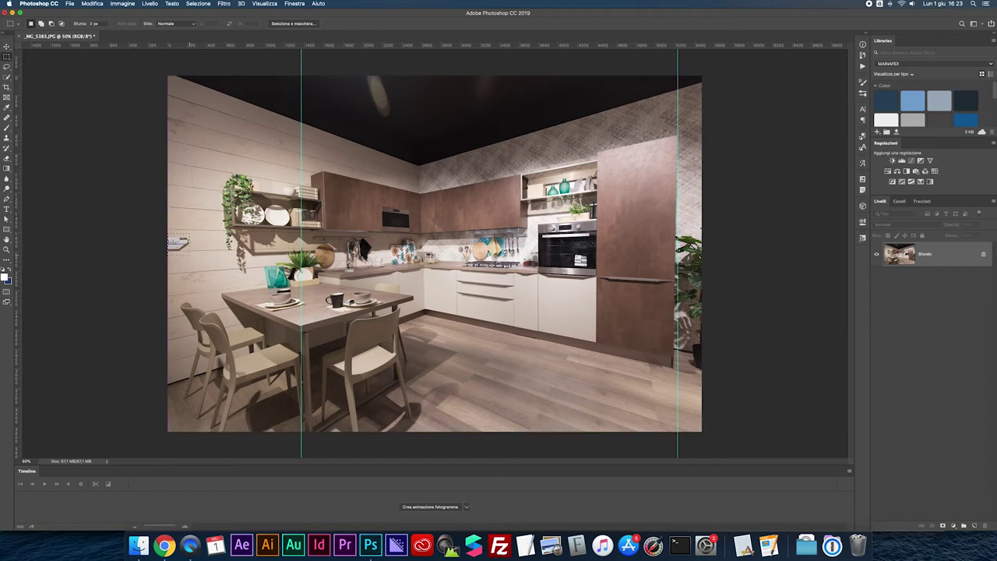
pyautogui.rightClick(178, 240)
pyautogui.click(195, 336)
pyautogui.press('Return')
# - Content-aware fill another small mark on the left wall
pyautogui.press('super+plus')
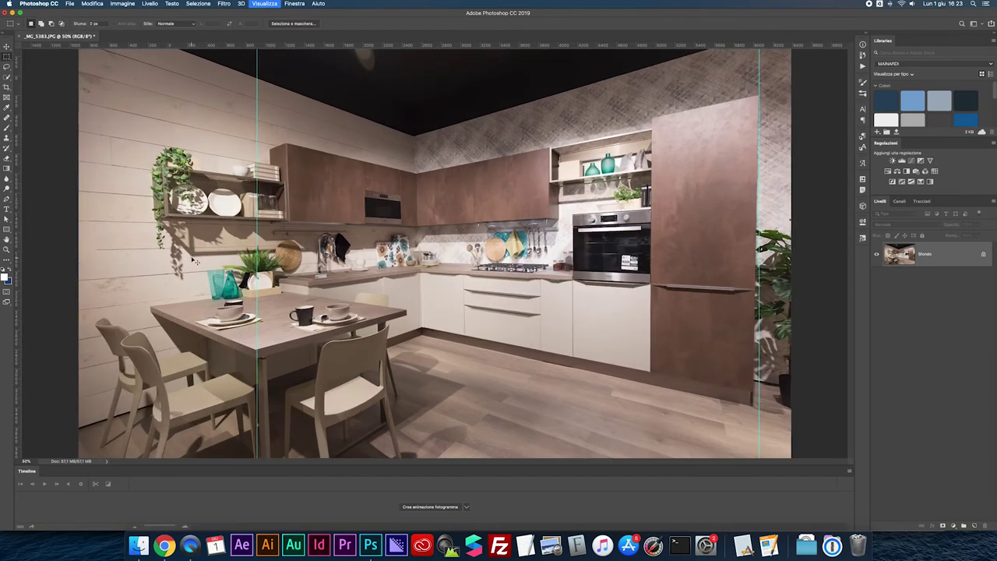
pyautogui.press('super+plus')
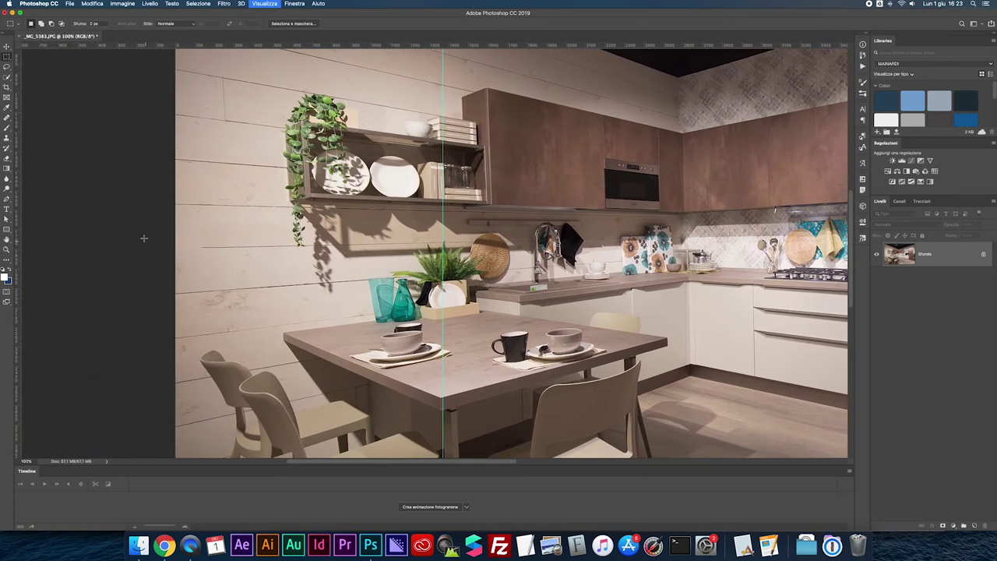
pyautogui.hscroll(-5, 483, 250)
pyautogui.moveTo(233, 238); pyautogui.dragTo(263, 250)
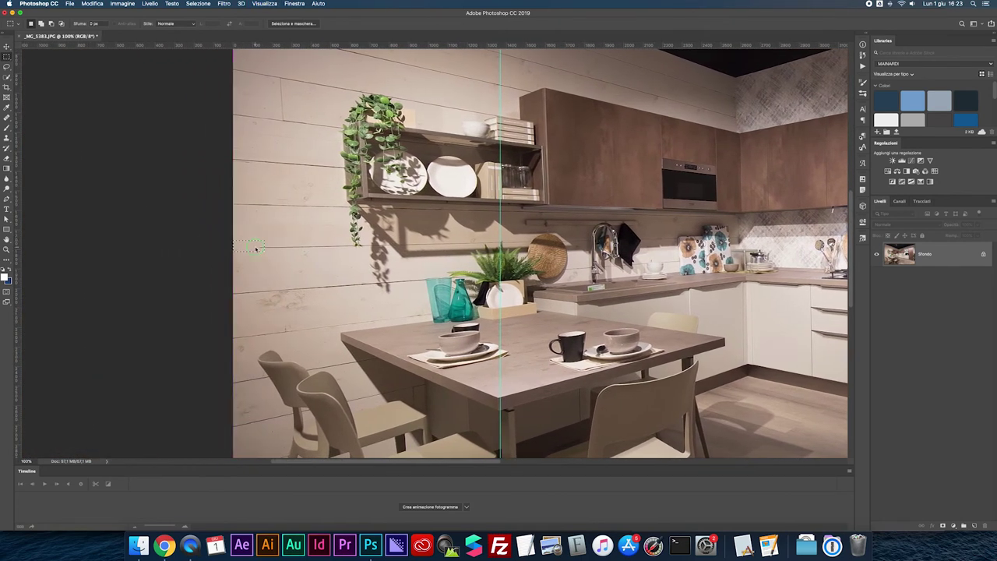
pyautogui.rightClick(254, 247)
pyautogui.click(311, 343)
pyautogui.press('Return')
# - Clone clean wood along the plank seam, then fit the photo on screen
pyautogui.press('s')
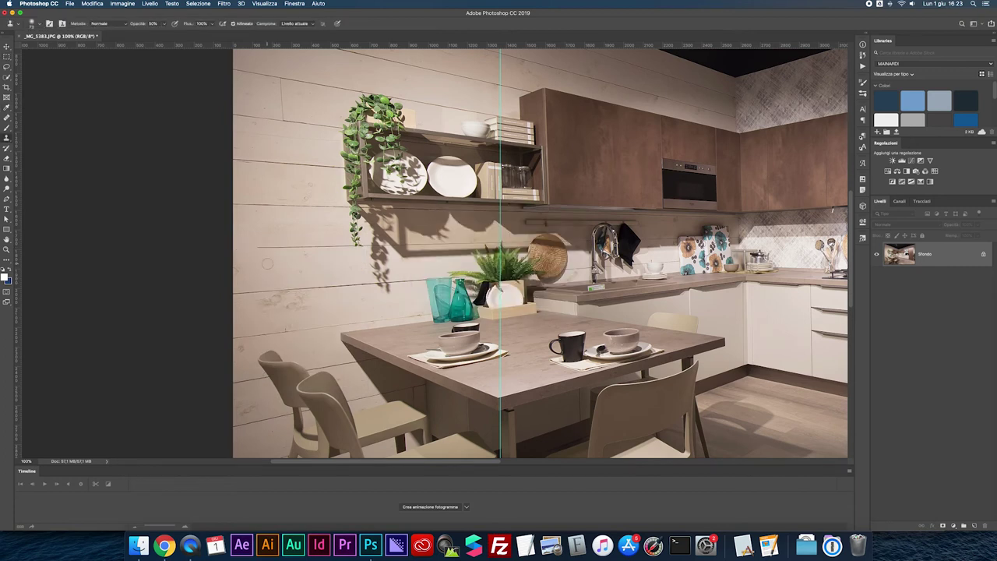
pyautogui.press('super+plus')
pyautogui.hscroll(-2, 184, 248)
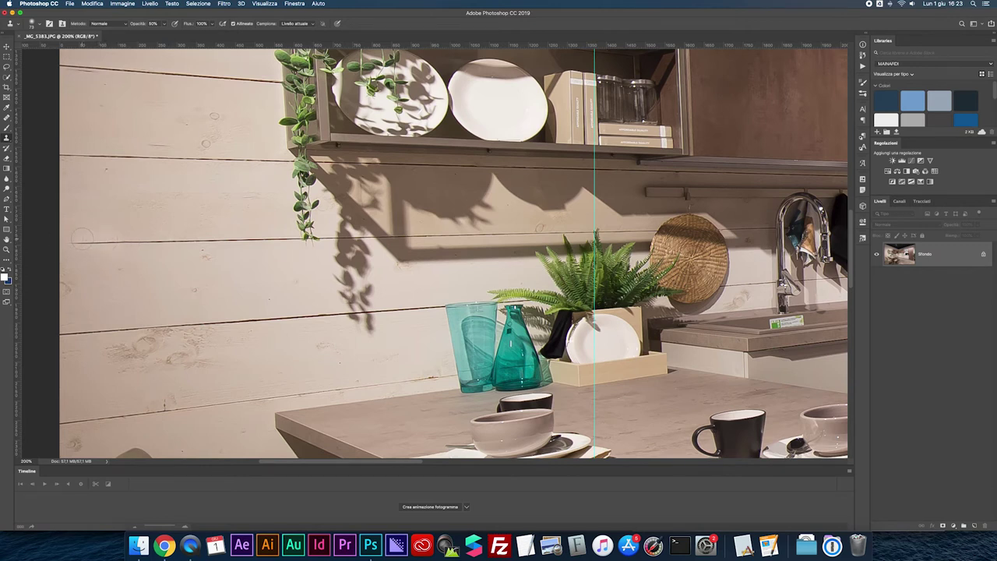
pyautogui.moveTo(89, 239); pyautogui.dragTo(61, 241)
pyautogui.press('super+minus')
pyautogui.press('super+minus')
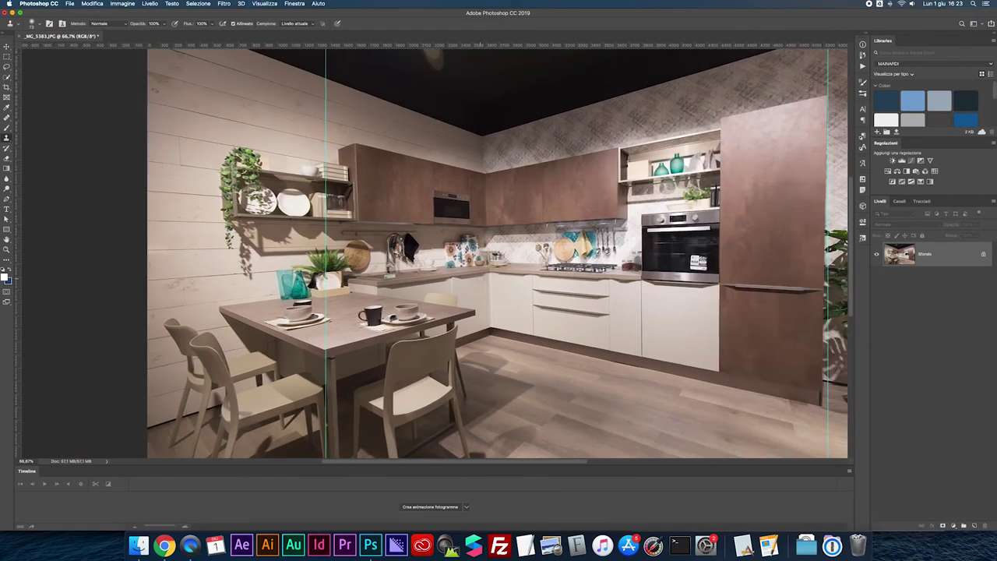
pyautogui.press('super+0')
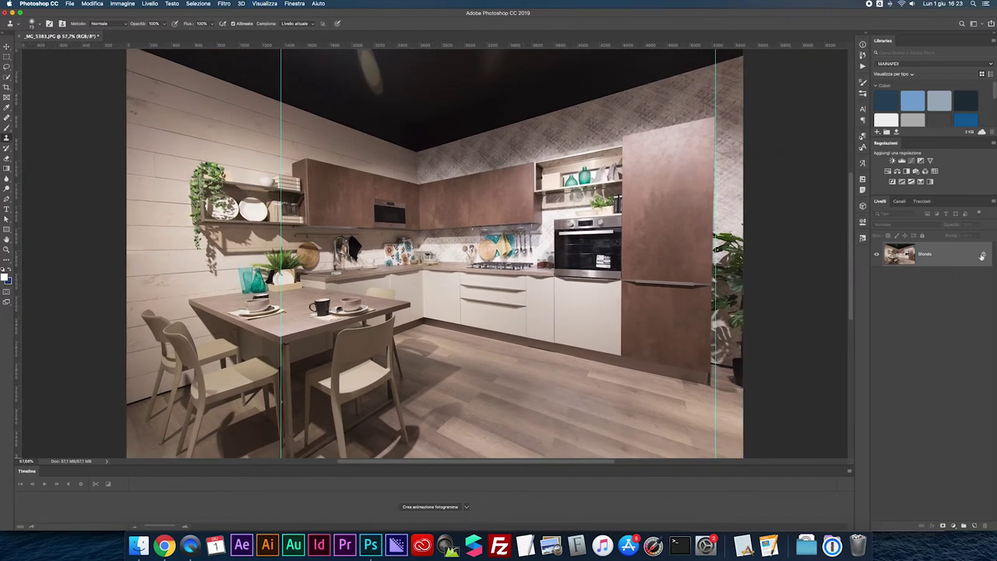
# - Unlock the background, then rotate and skew the left side so verticals stand upright
pyautogui.click(982, 256)
pyautogui.press('super+t')
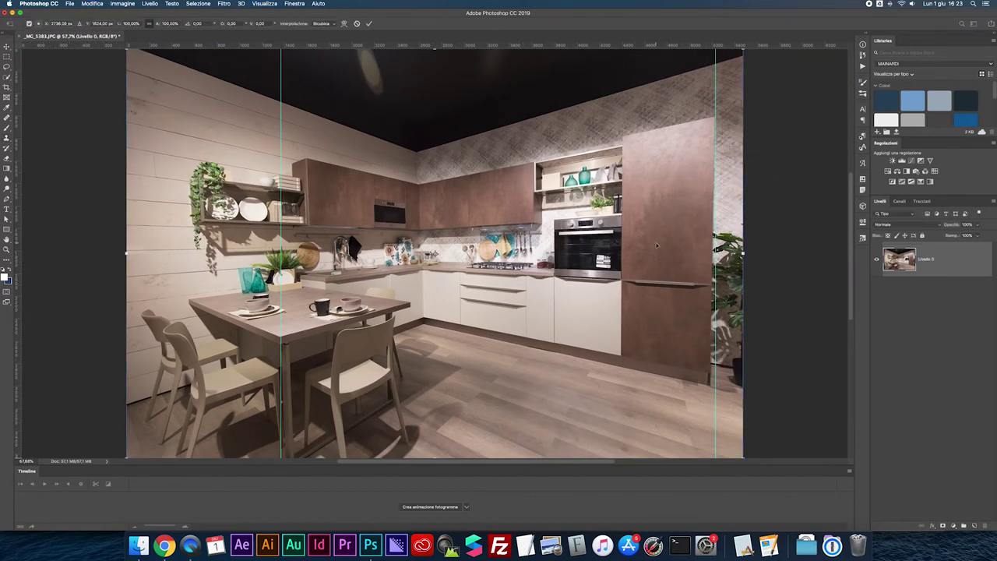
pyautogui.rightClick(643, 233)
pyautogui.click(726, 435)
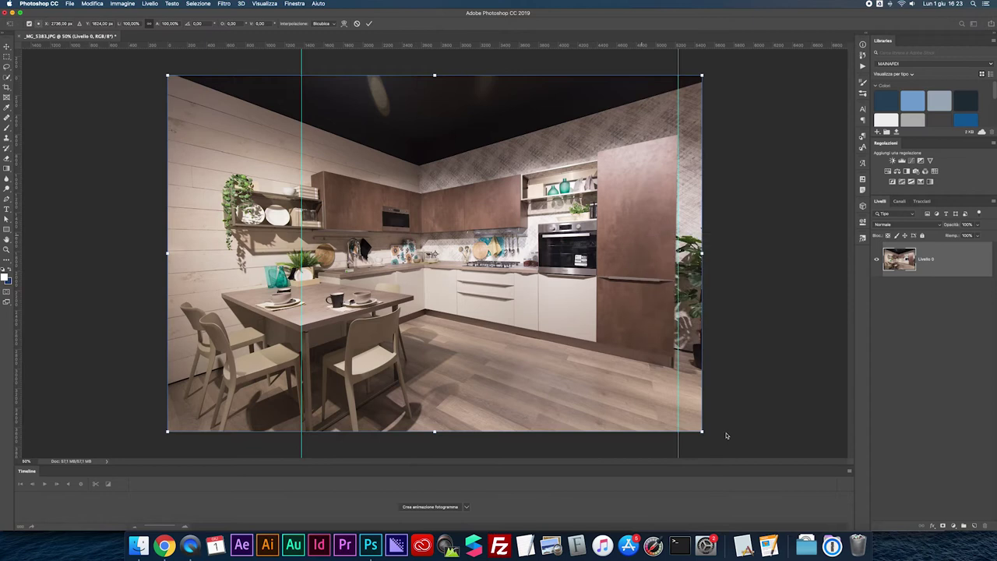
pyautogui.moveTo(704, 428); pyautogui.dragTo(708, 432)
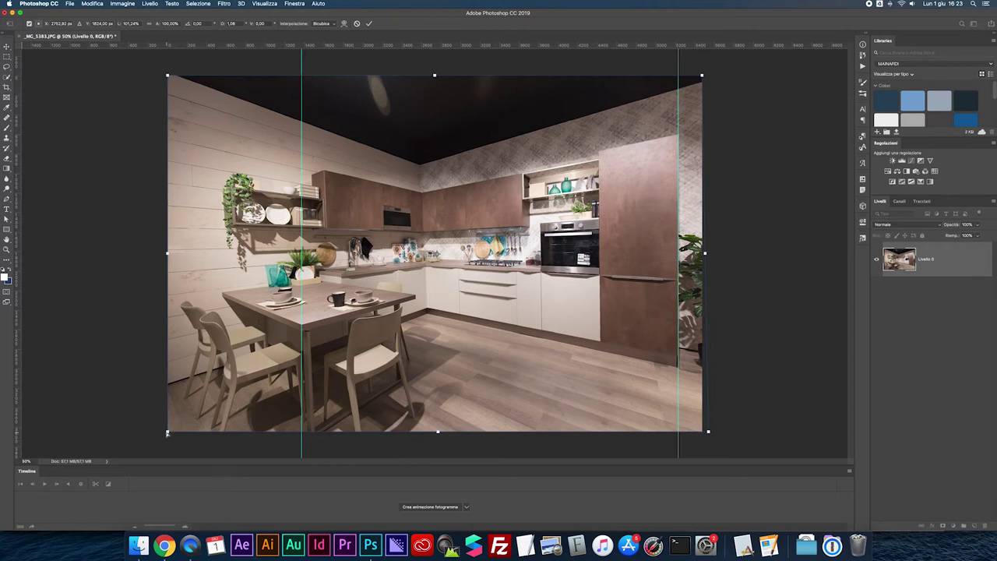
pyautogui.moveTo(160, 430); pyautogui.dragTo(143, 430)
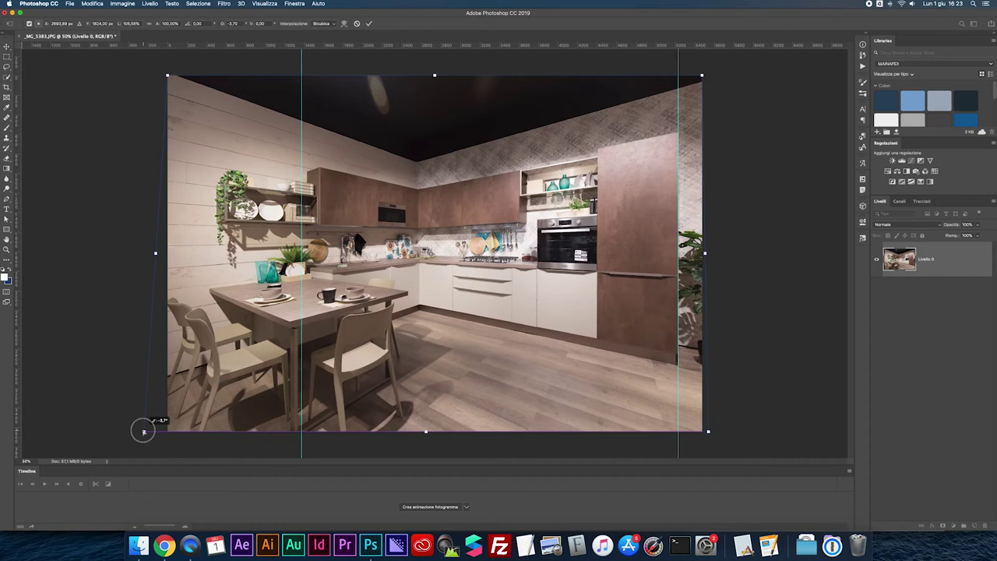
pyautogui.moveTo(142, 430); pyautogui.dragTo(141, 431)
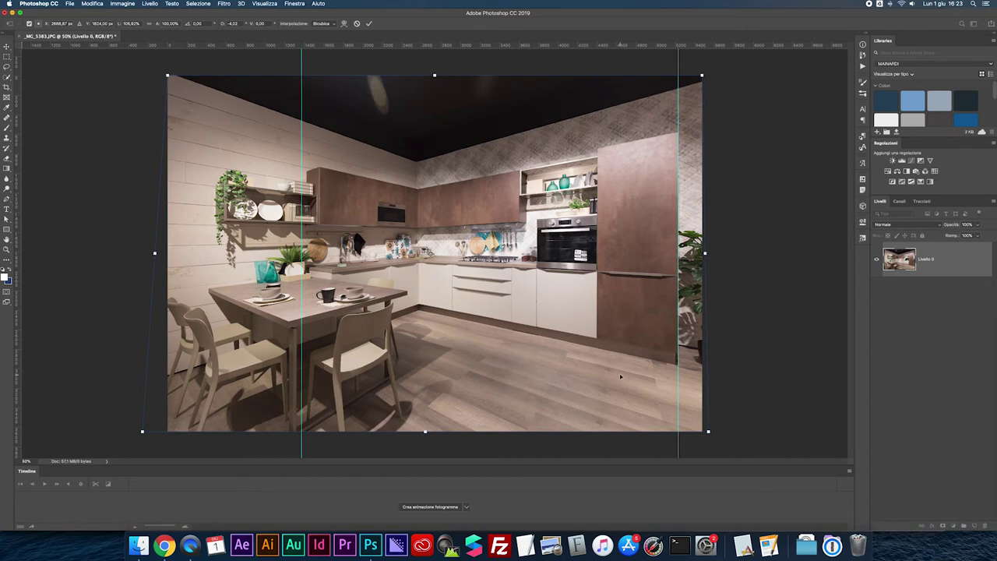
pyautogui.press('Return')
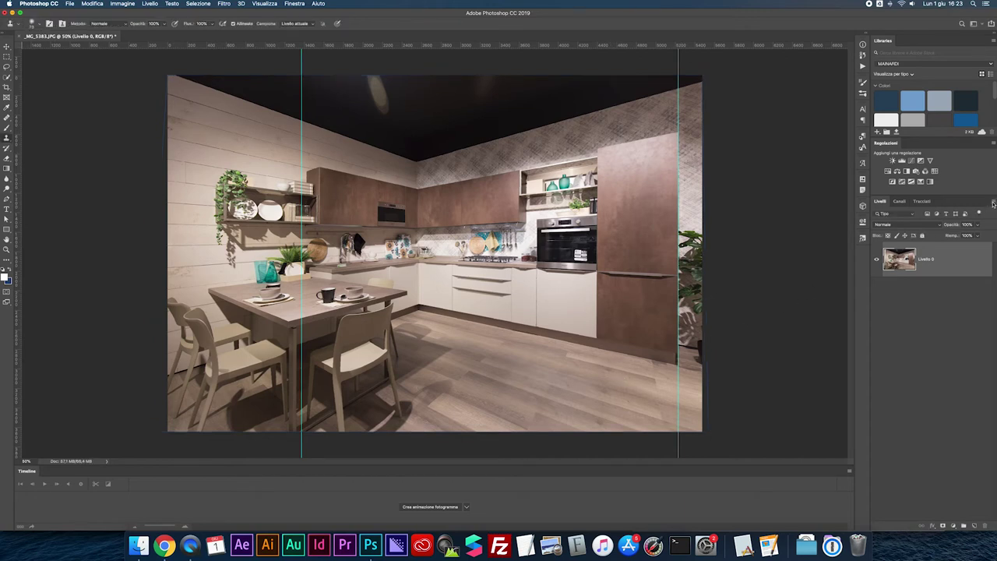
# - Flatten the photo into a single layer
pyautogui.press('l')
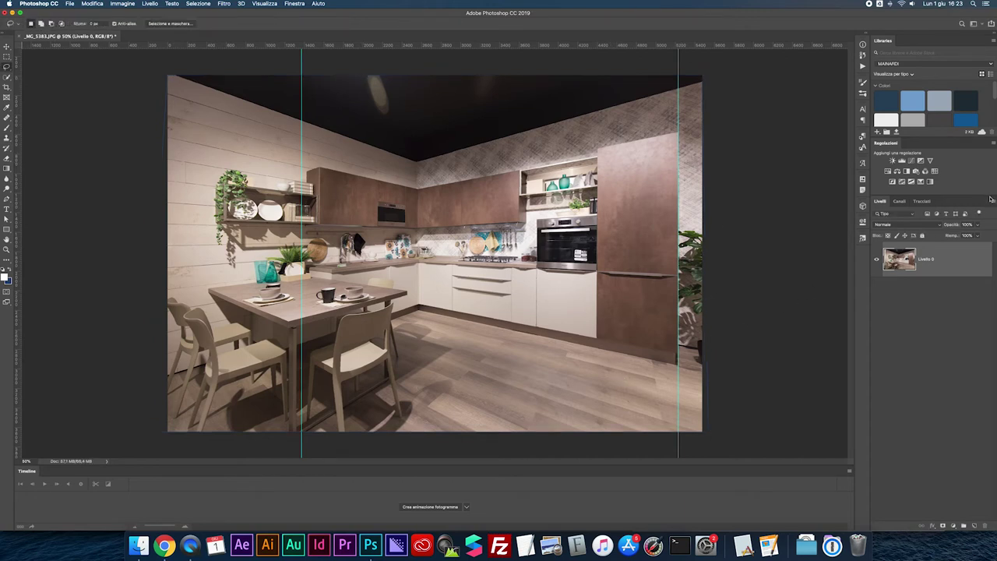
pyautogui.click(991, 200)
pyautogui.click(896, 437)
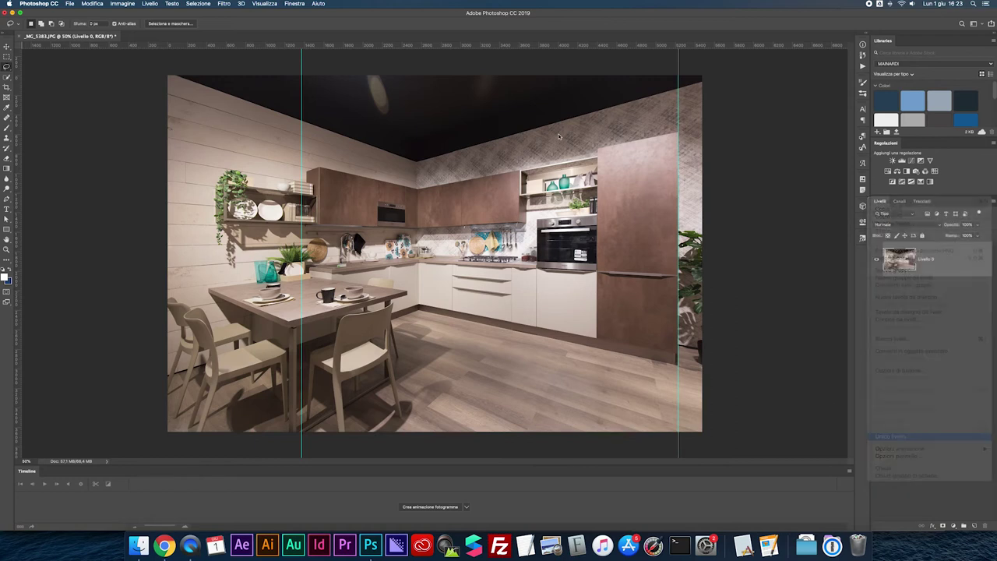
# - Content-aware fill the two light reflections on the ceiling
pyautogui.moveTo(360, 72); pyautogui.dragTo(378, 76)
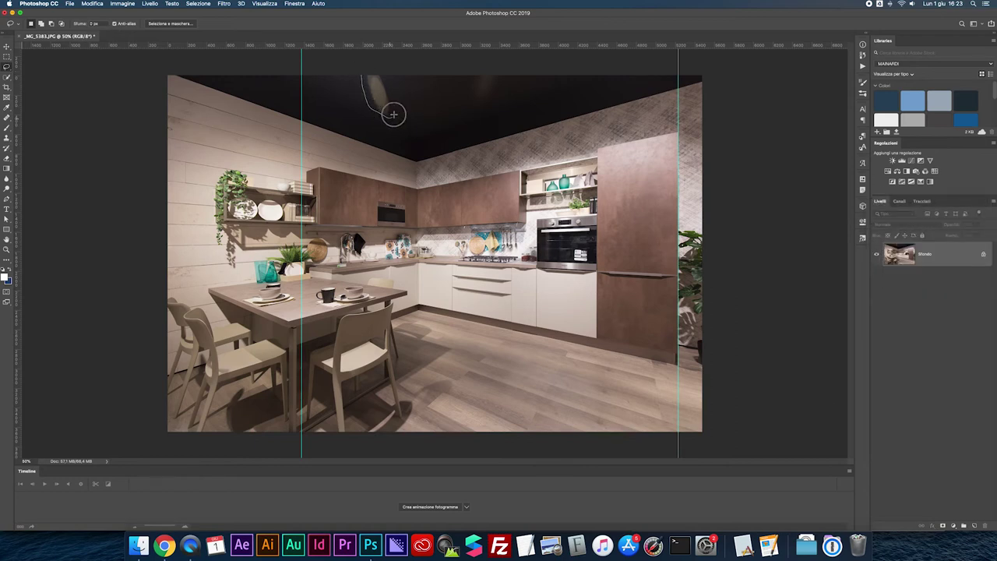
pyautogui.rightClick(363, 81)
pyautogui.click(401, 188)
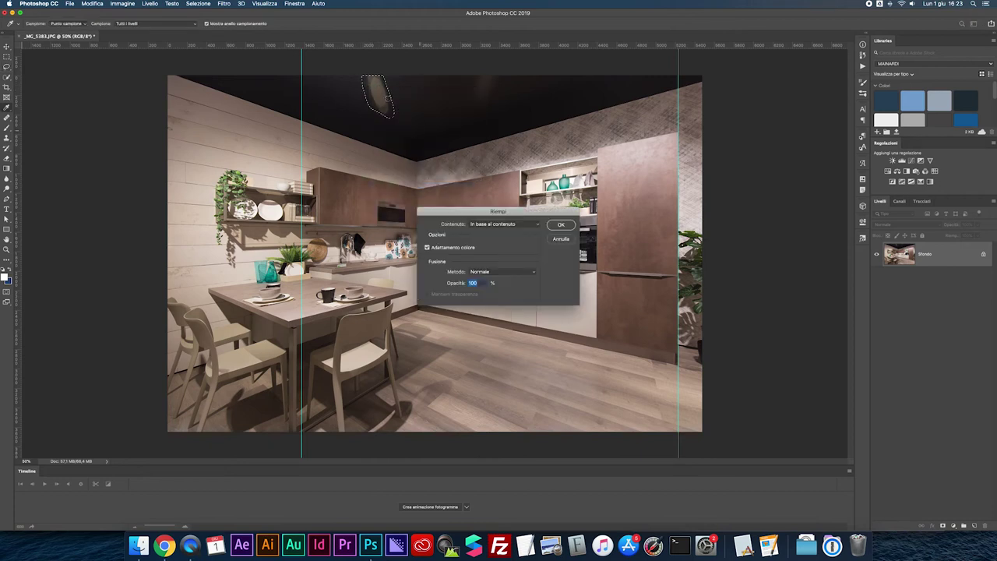
pyautogui.click(558, 225)
pyautogui.moveTo(476, 72); pyautogui.dragTo(484, 83)
pyautogui.rightClick(486, 84)
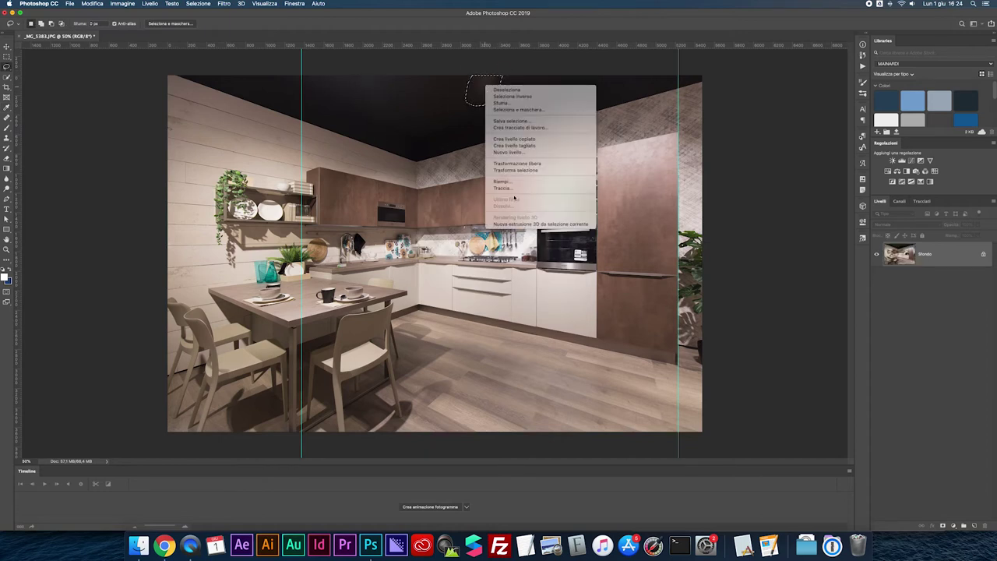
pyautogui.click(502, 181)
pyautogui.click(558, 225)
pyautogui.click(456, 77)
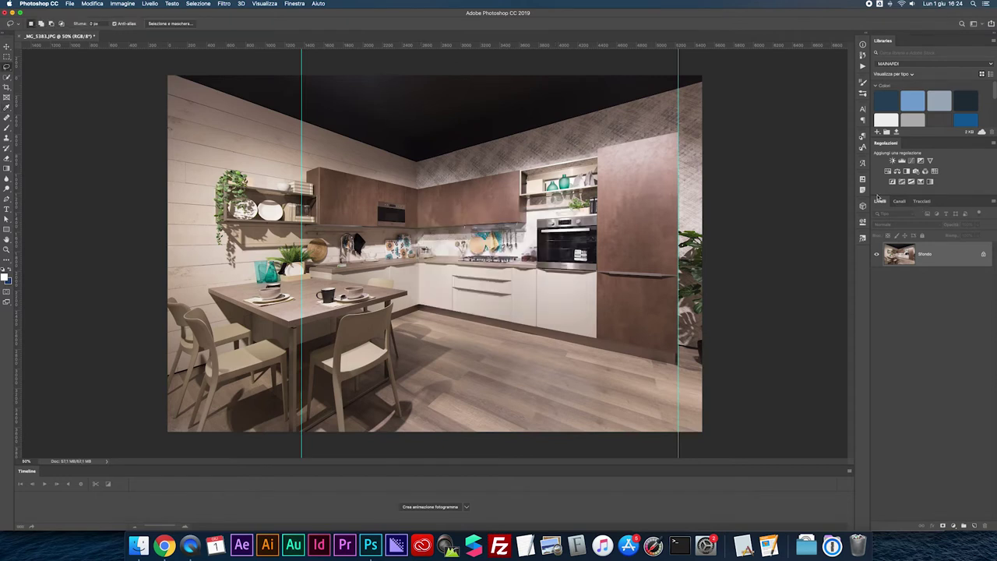
# - Save the retouched photo as JPEG and zoom in on the kitchen
pyautogui.hotkey('ctrl', 's')
pyautogui.press('Return')
pyautogui.hotkey('ctrl', '1')
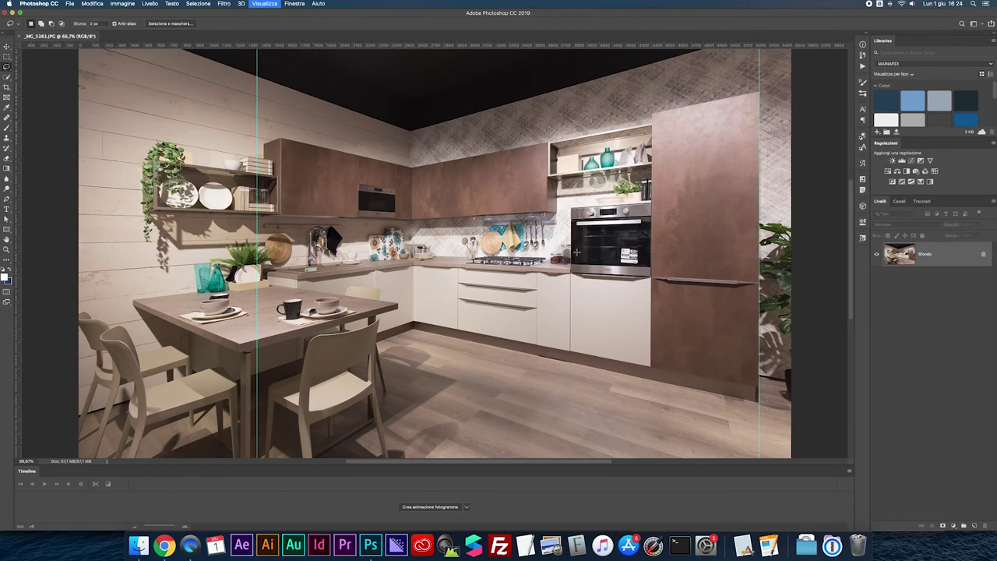
pyautogui.scroll(1, 657, 236)
pyautogui.scroll(1, 657, 236)
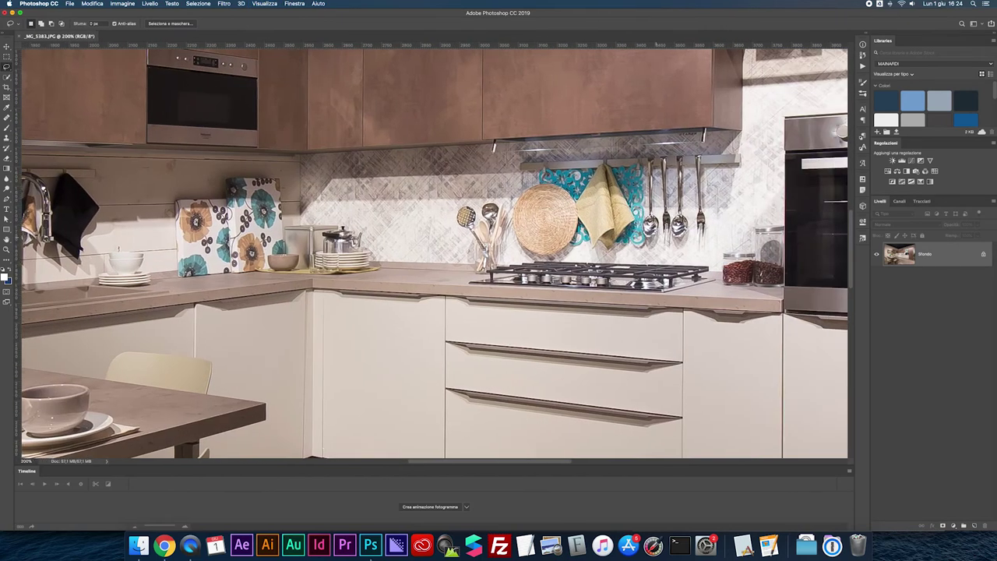
pyautogui.scroll(1, 657, 236)
pyautogui.scroll(1, 657, 236)
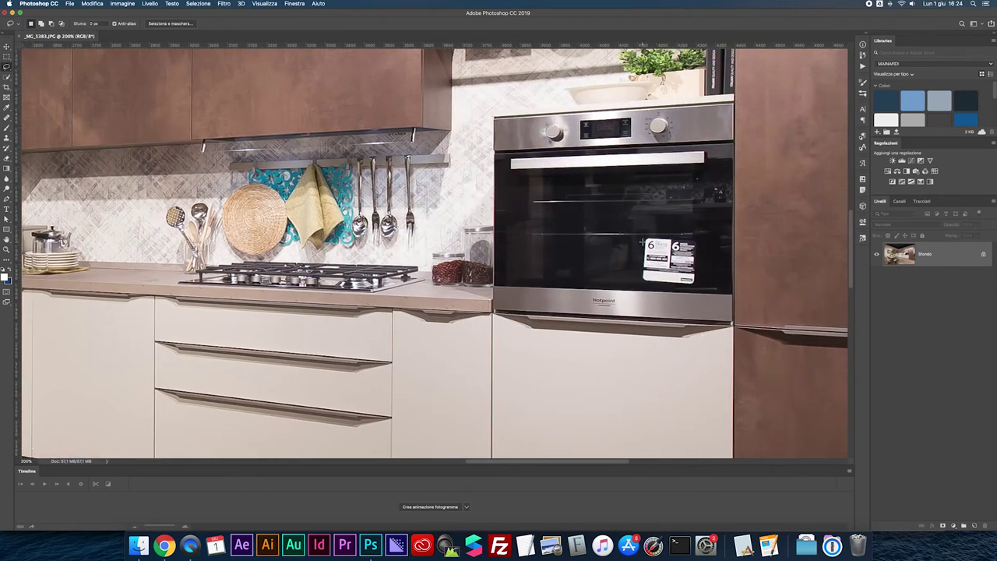
# - Lasso the energy-label sticker on the oven door and fill it away
pyautogui.moveTo(699, 248)
pyautogui.mouseDown()
pyautogui.moveTo(695, 288)
pyautogui.moveTo(645, 281)
pyautogui.moveTo(635, 257)
pyautogui.moveTo(653, 236)
pyautogui.mouseUp()
pyautogui.rightClick(659, 247)
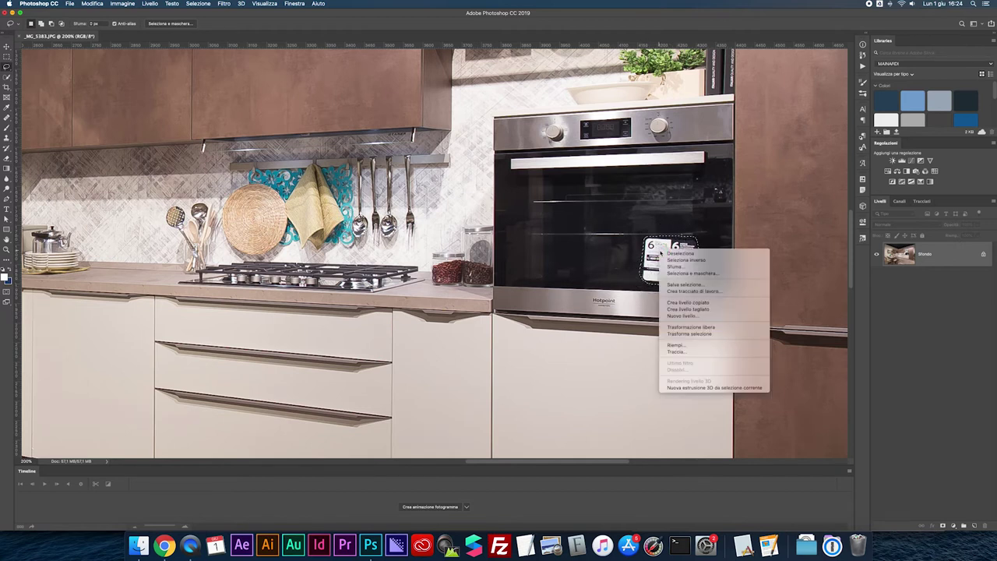
pyautogui.click(675, 345)
pyautogui.press('Return')
pyautogui.press('super+h')
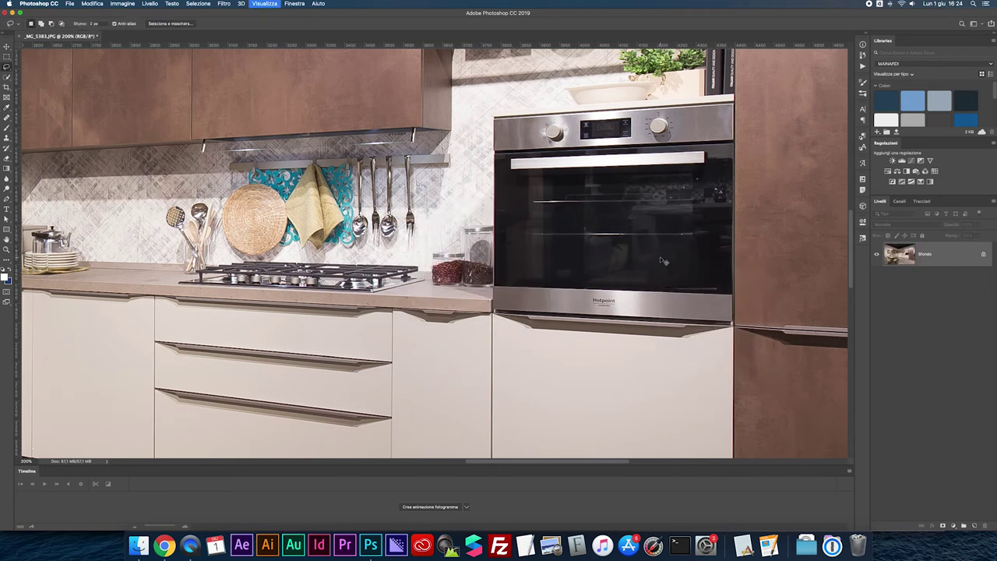
pyautogui.moveTo(662, 261); pyautogui.dragTo(426, 283)
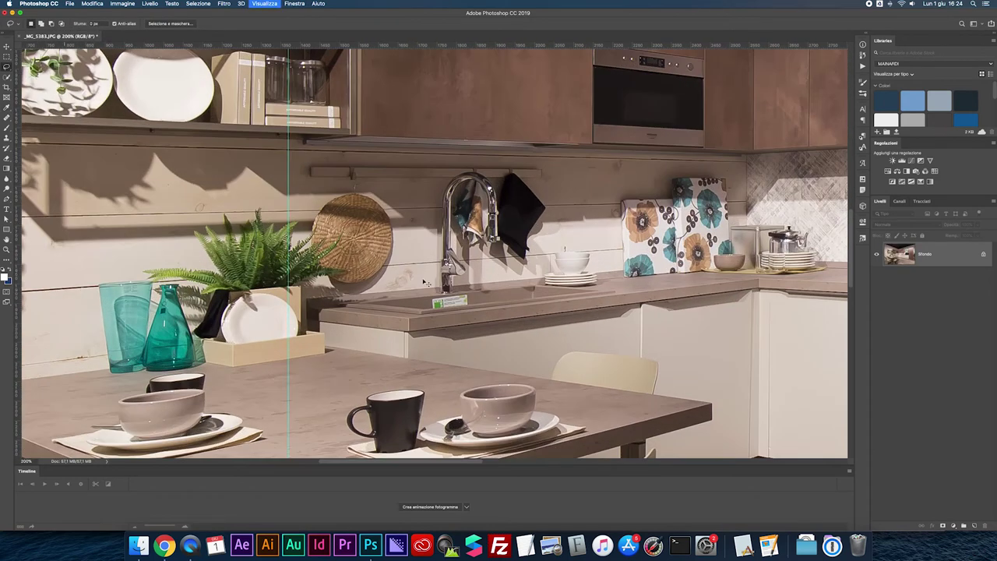
# - Clone nearby stone over the right end of the green-and-white sink label
pyautogui.scroll(2, 427, 282)
pyautogui.scroll(2, 429, 285)
pyautogui.scroll(2, 431, 290)
pyautogui.scroll(2, 434, 293)
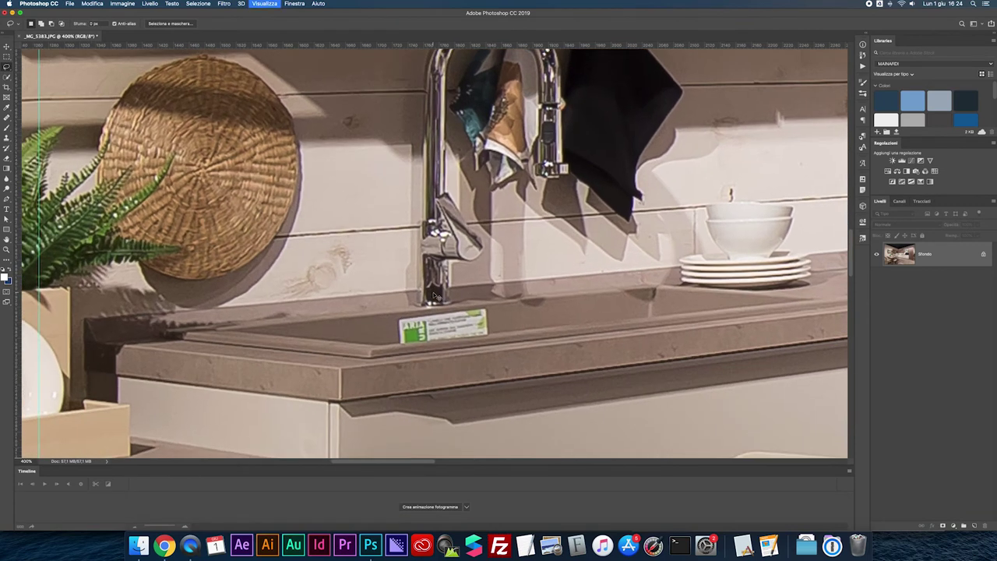
pyautogui.scroll(1, 434, 295)
pyautogui.press('s')
pyautogui.moveTo(436, 295); pyautogui.dragTo(451, 293)
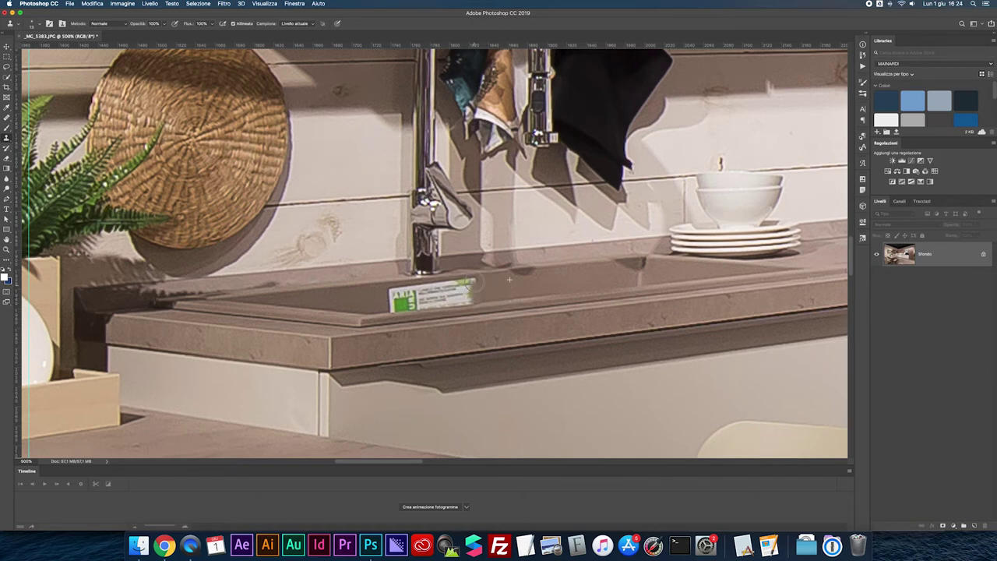
pyautogui.scroll(-1, 471, 288)
pyautogui.moveTo(471, 286); pyautogui.dragTo(463, 272)
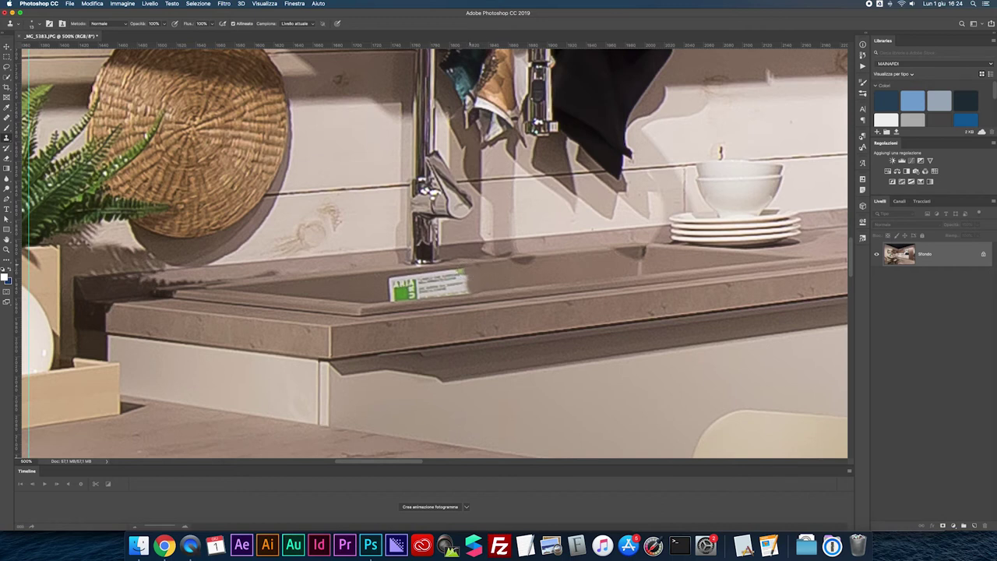
pyautogui.moveTo(467, 262); pyautogui.dragTo(471, 265)
pyautogui.moveTo(463, 262)
pyautogui.mouseDown()
pyautogui.moveTo(466, 284)
pyautogui.moveTo(438, 289)
pyautogui.moveTo(456, 276)
pyautogui.mouseUp()
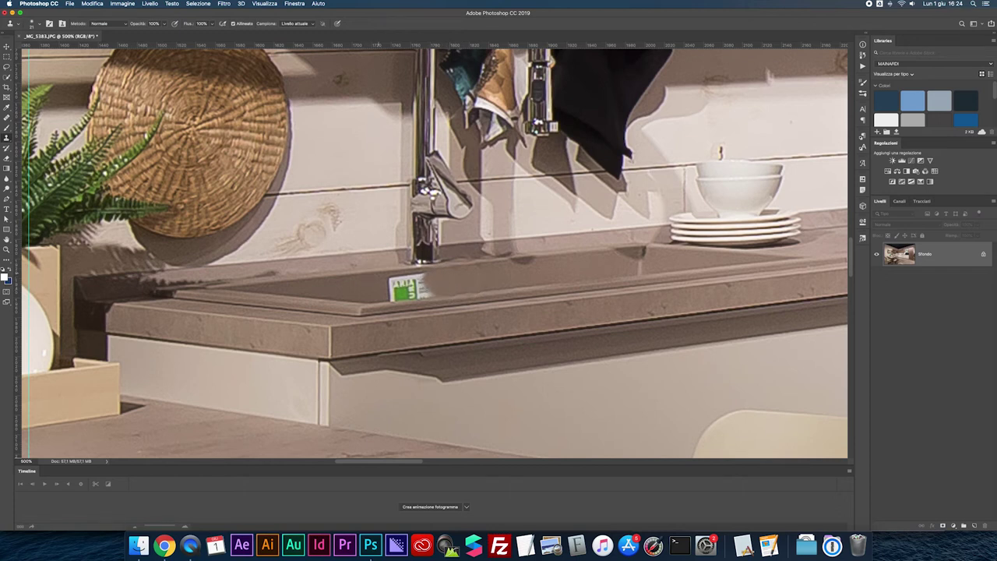
# - Clone over the label's left white end and leftover spot, then lasso the remaining mark
pyautogui.moveTo(390, 285); pyautogui.dragTo(421, 294)
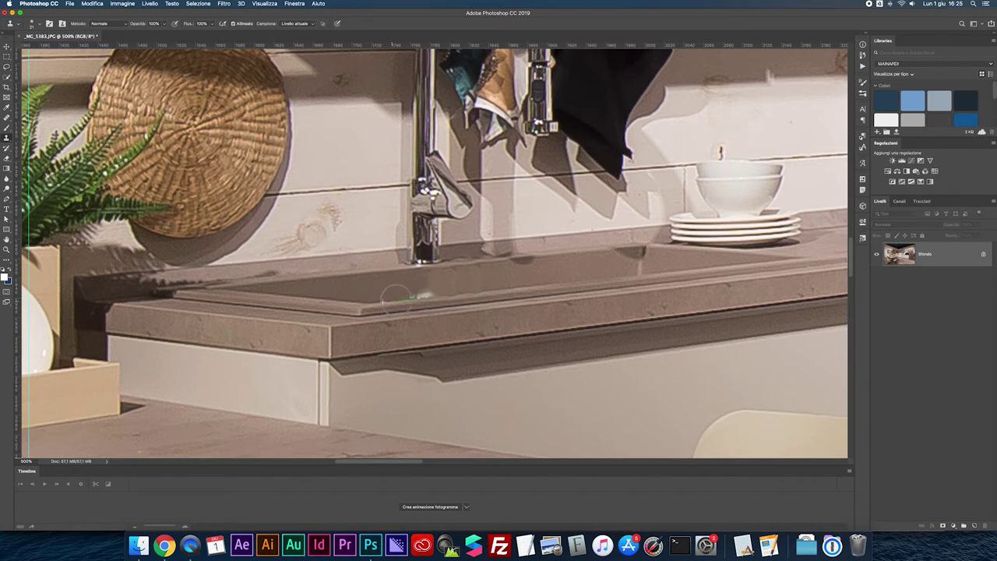
pyautogui.scroll(-1, 409, 290)
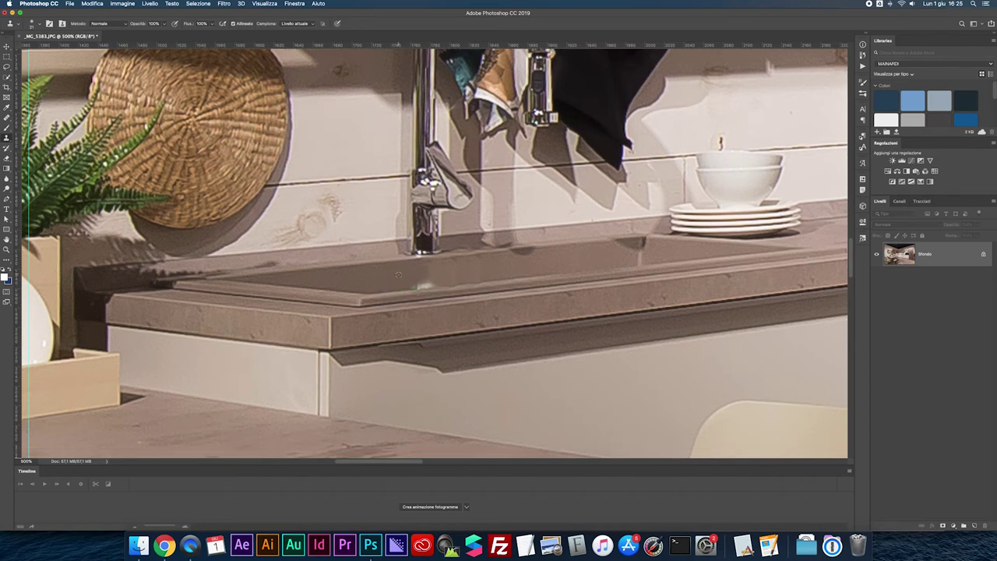
pyautogui.moveTo(419, 284); pyautogui.dragTo(430, 287)
pyautogui.press('l')
pyautogui.moveTo(415, 265); pyautogui.dragTo(434, 286)
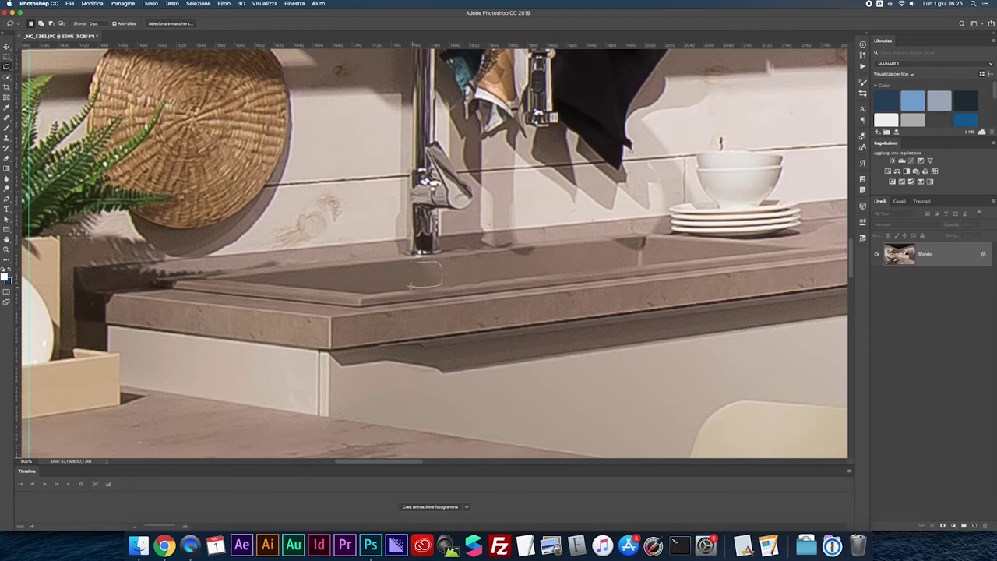
# - Try filling the traced lasso selection and dismiss the resulting warning
pyautogui.rightClick(428, 272)
pyautogui.click(483, 369)
pyautogui.press('Return')
# - Polygonal-lasso the last sink mark, content-aware fill it, and deselect
pyautogui.click(408, 290)
pyautogui.scroll(3, 483, 281)
pyautogui.click(483, 249)
pyautogui.click(372, 254)
pyautogui.click(366, 294)
pyautogui.rightClick(384, 265)
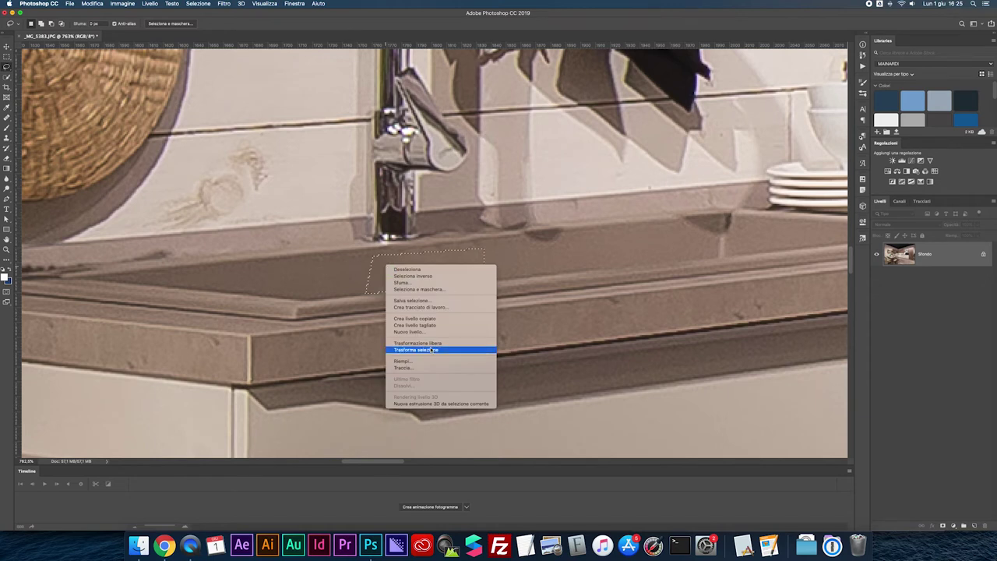
pyautogui.click(403, 361)
pyautogui.press('Return')
pyautogui.hotkey('ctrl', 'd')
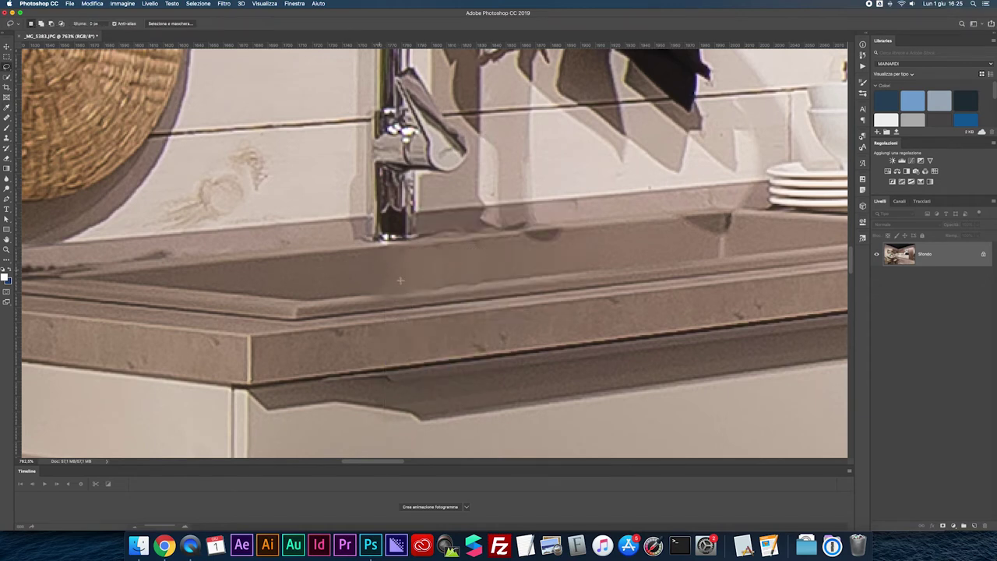
# - Fit and save the retouched photo, then place a vertical guide along MC_5384's left wall
pyautogui.scroll(-2, 462, 270)
pyautogui.scroll(-2, 468, 267)
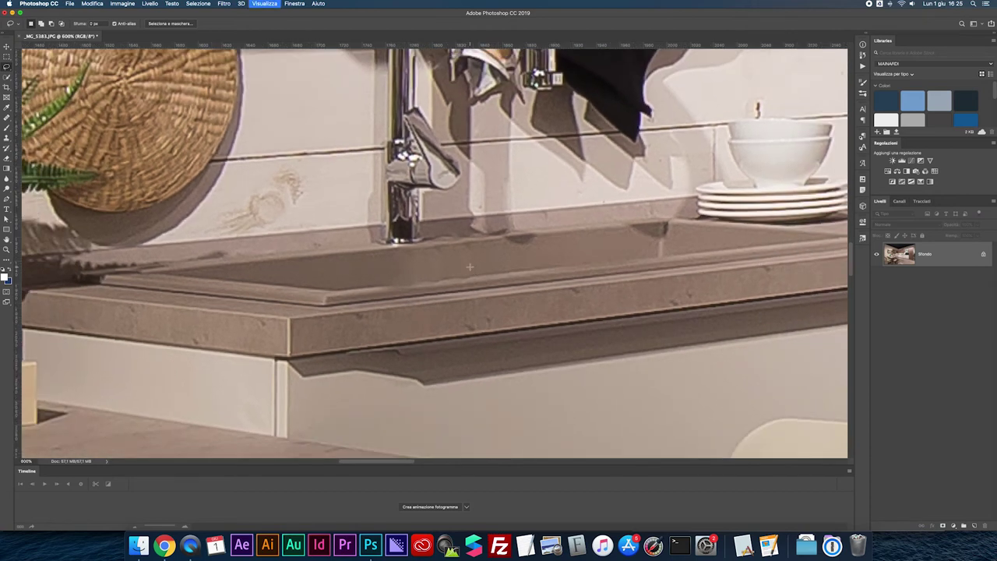
pyautogui.scroll(-1, 394, 286)
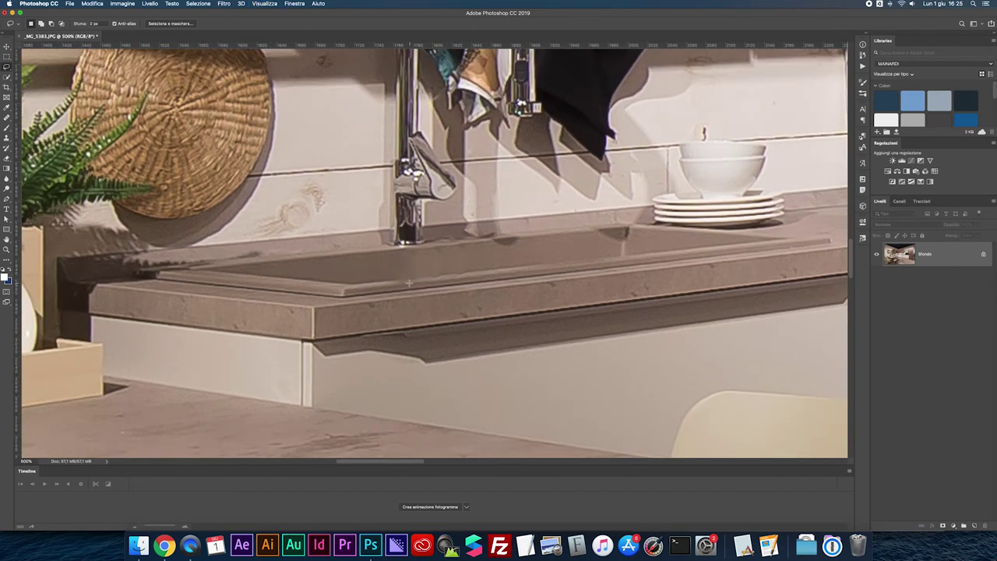
pyautogui.scroll(1, 406, 282)
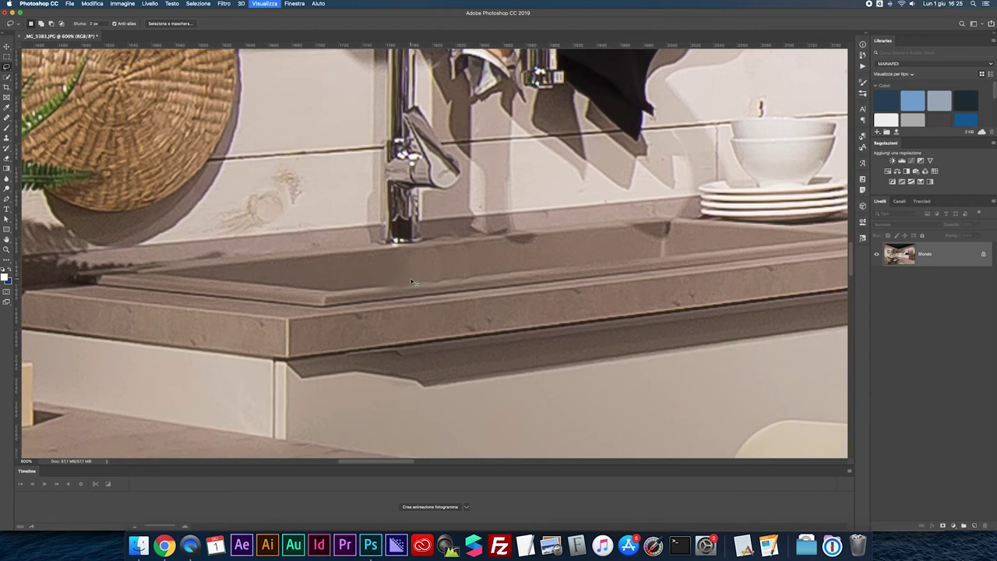
pyautogui.scroll(1, 411, 278)
pyautogui.press('s')
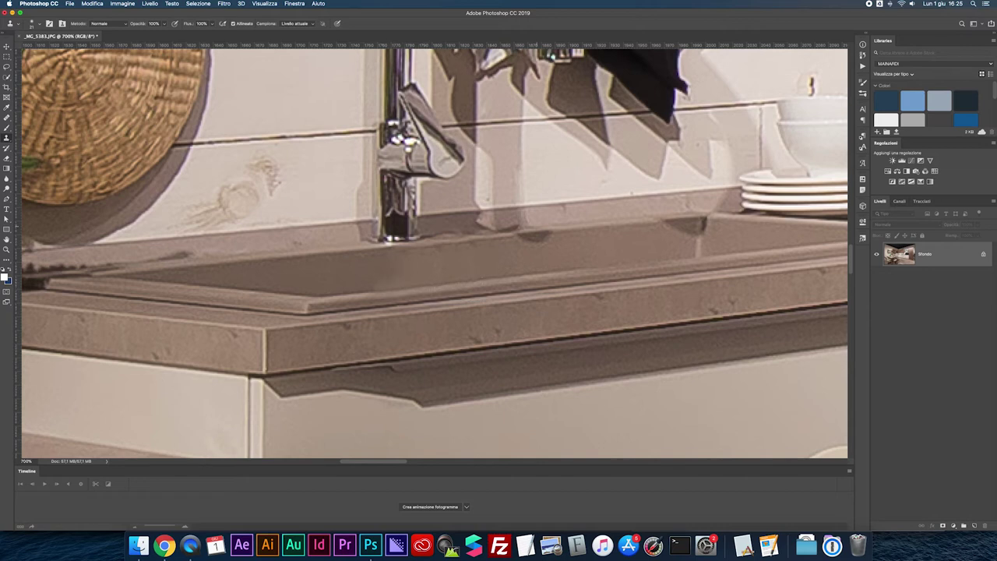
pyautogui.press('super+minus')
pyautogui.press('super+minus')
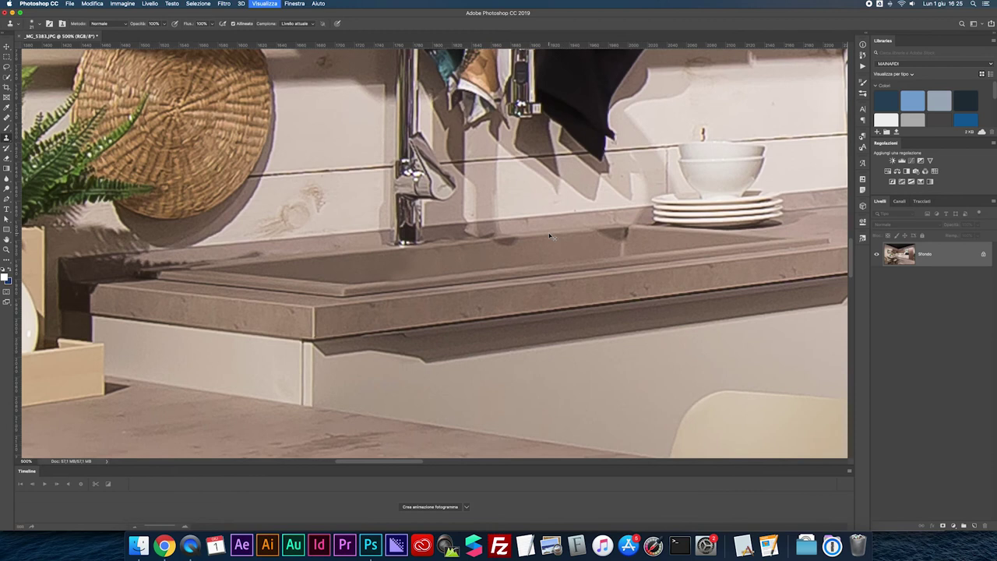
pyautogui.press('super+minus')
pyautogui.press('super+0')
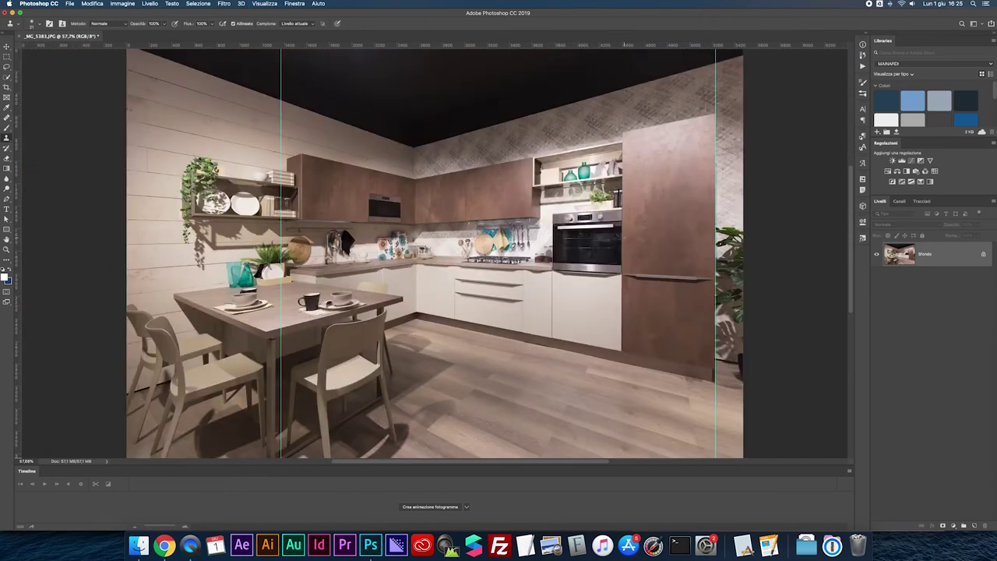
pyautogui.press('super+s')
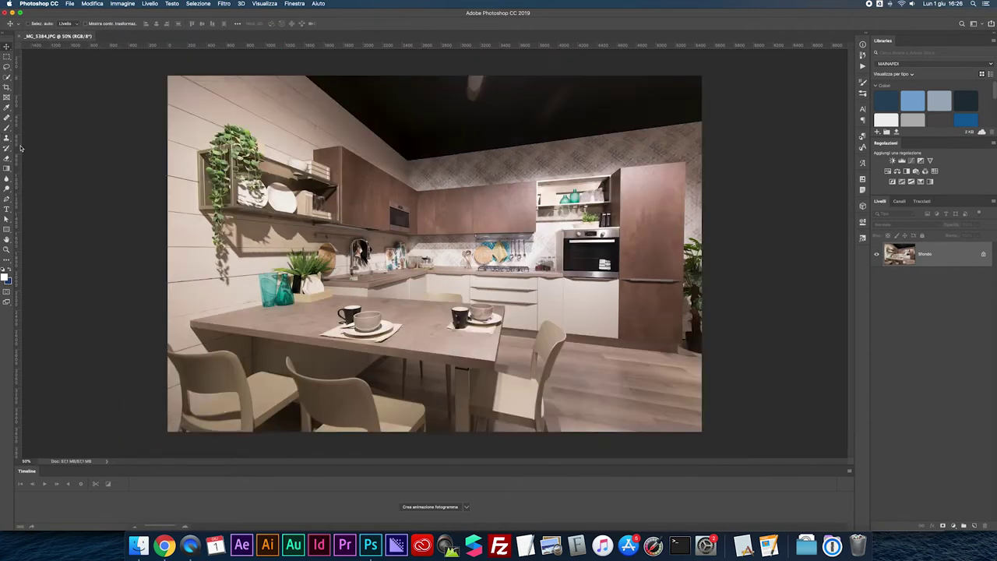
pyautogui.moveTo(21, 145); pyautogui.dragTo(687, 159)
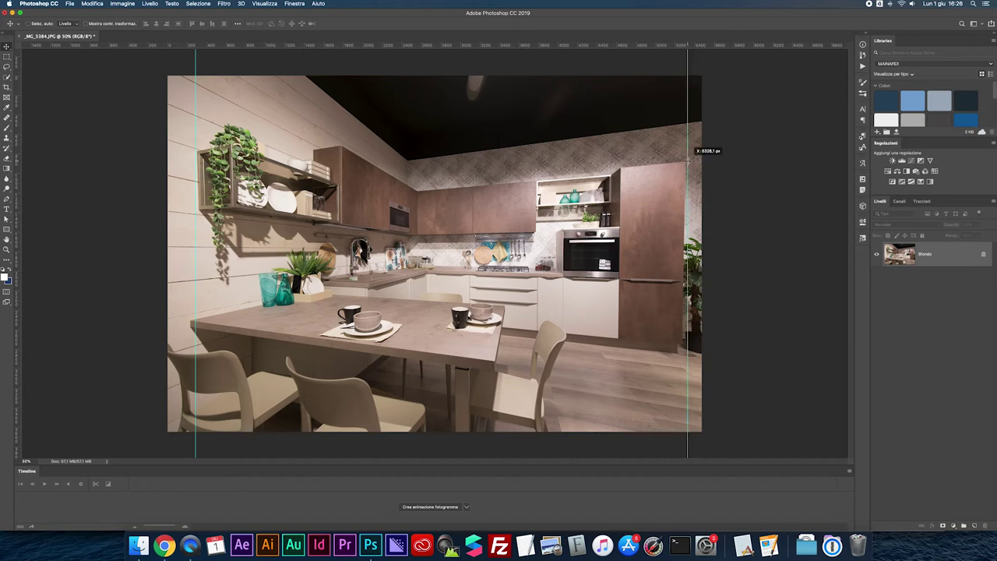
# - Convert the background to Livello 0 and distort both bottom corners outward to straighten verticals
pyautogui.doubleClick(917, 264)
pyautogui.press('Return')
pyautogui.hotkey('ctrl', 't')
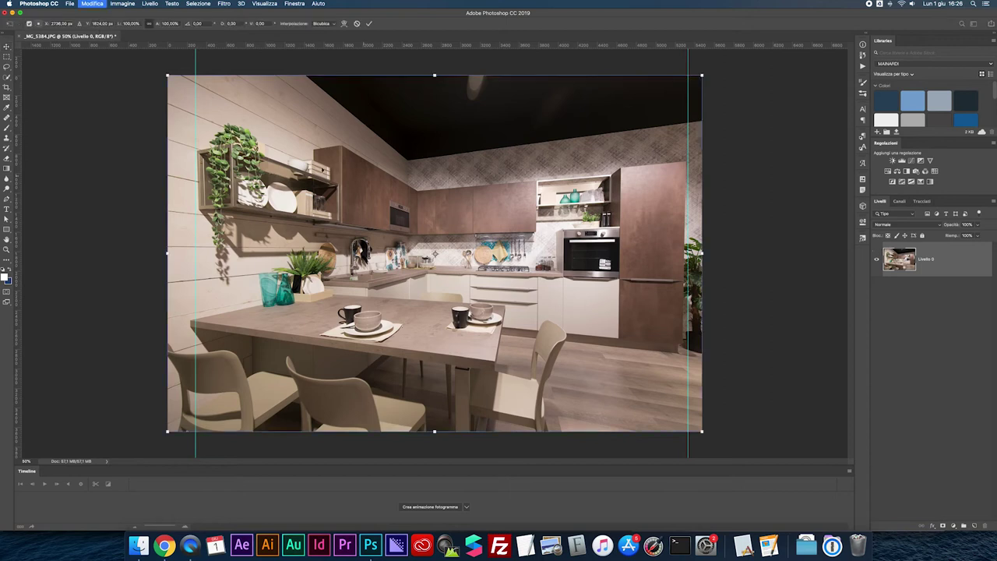
pyautogui.rightClick(294, 163)
pyautogui.moveTo(168, 431); pyautogui.dragTo(158, 431)
pyautogui.moveTo(702, 433); pyautogui.dragTo(710, 432)
pyautogui.press('Return')
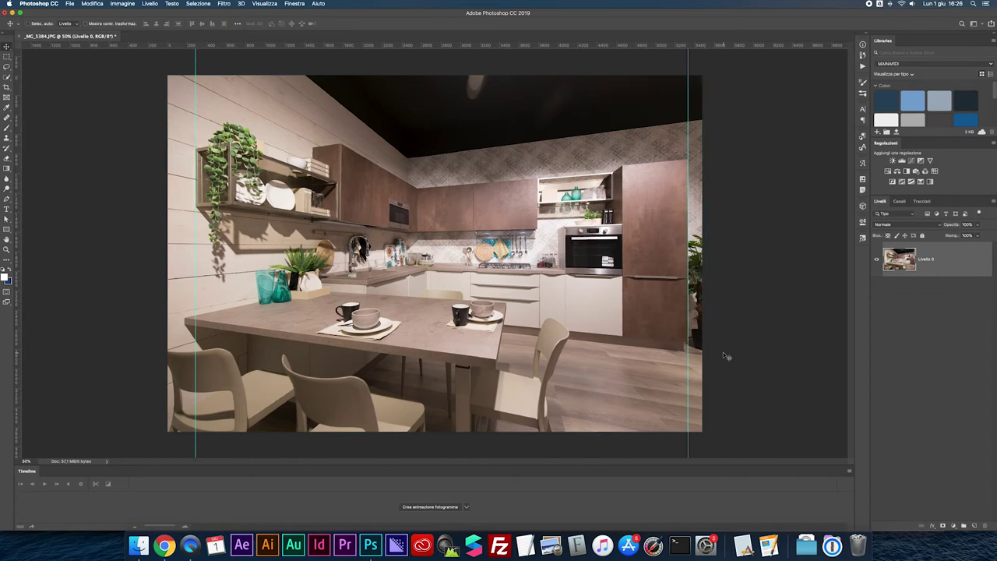
pyautogui.press('super+plus')
# - Lasso the oven's energy-label sticker and fill it away
pyautogui.scroll(3, 633, 331)
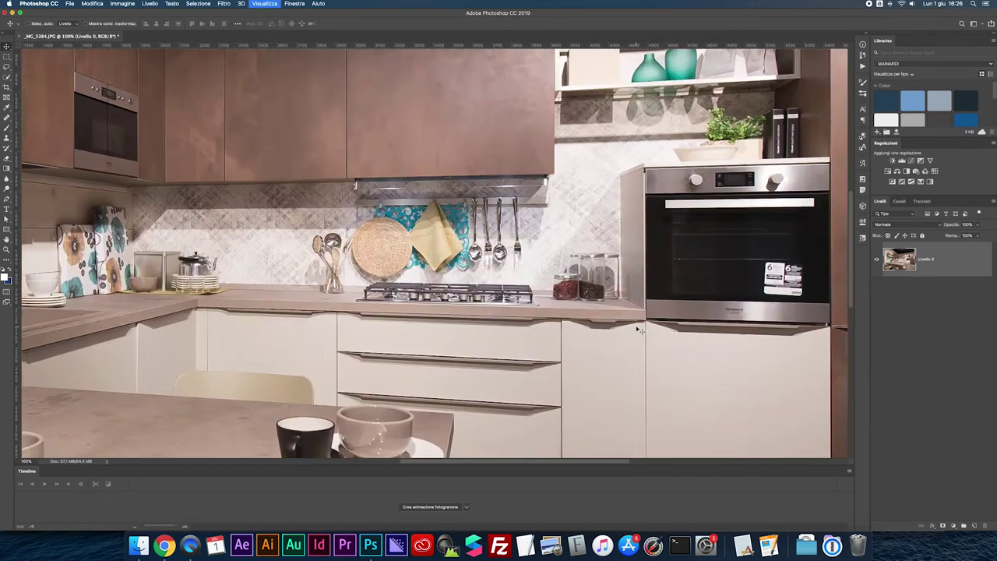
pyautogui.scroll(3, 634, 330)
pyautogui.hscroll(3, 637, 330)
pyautogui.press('l')
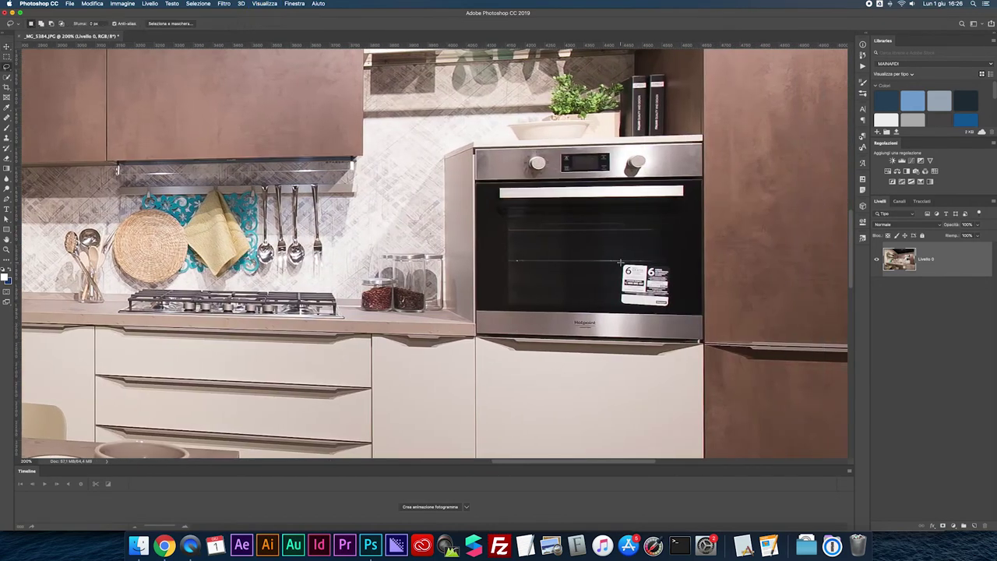
pyautogui.moveTo(668, 266)
pyautogui.mouseDown()
pyautogui.moveTo(674, 294)
pyautogui.moveTo(662, 310)
pyautogui.moveTo(616, 308)
pyautogui.moveTo(627, 269)
pyautogui.mouseUp()
pyautogui.rightClick(639, 279)
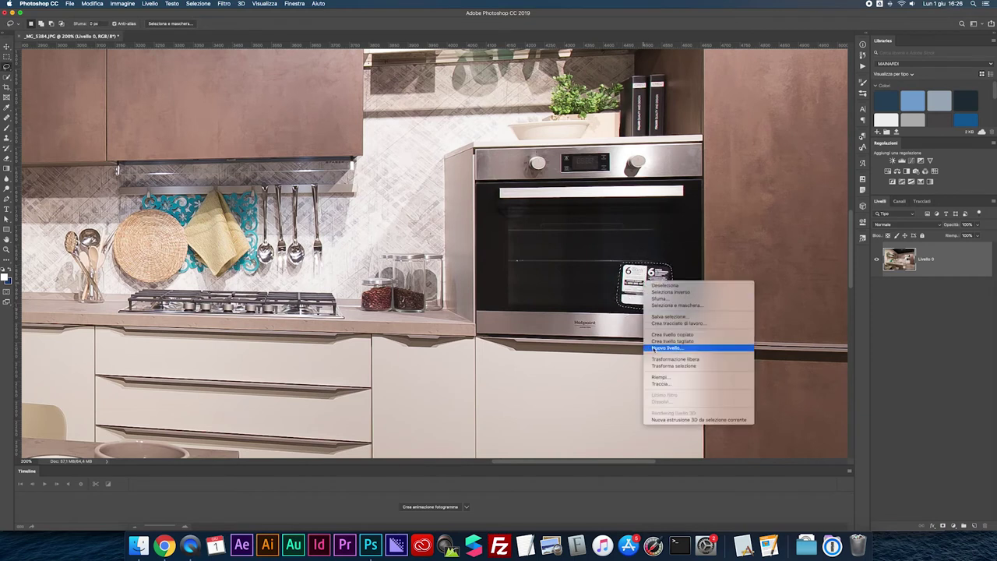
pyautogui.click(658, 377)
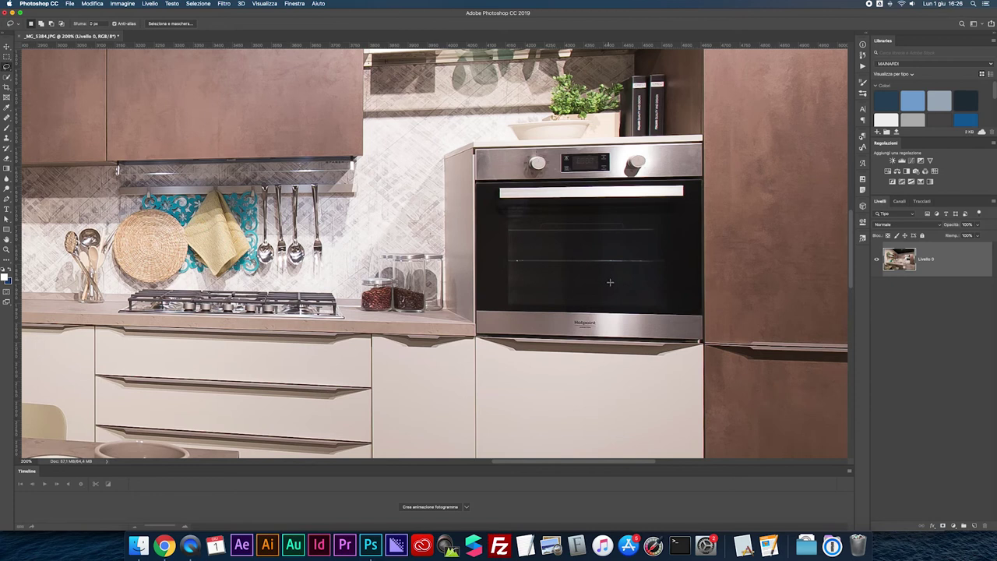
pyautogui.press('super+minus')
# - Content-aware fill the sticker in the sink
pyautogui.hscroll(-3, 434, 251)
pyautogui.hscroll(-2, 434, 251)
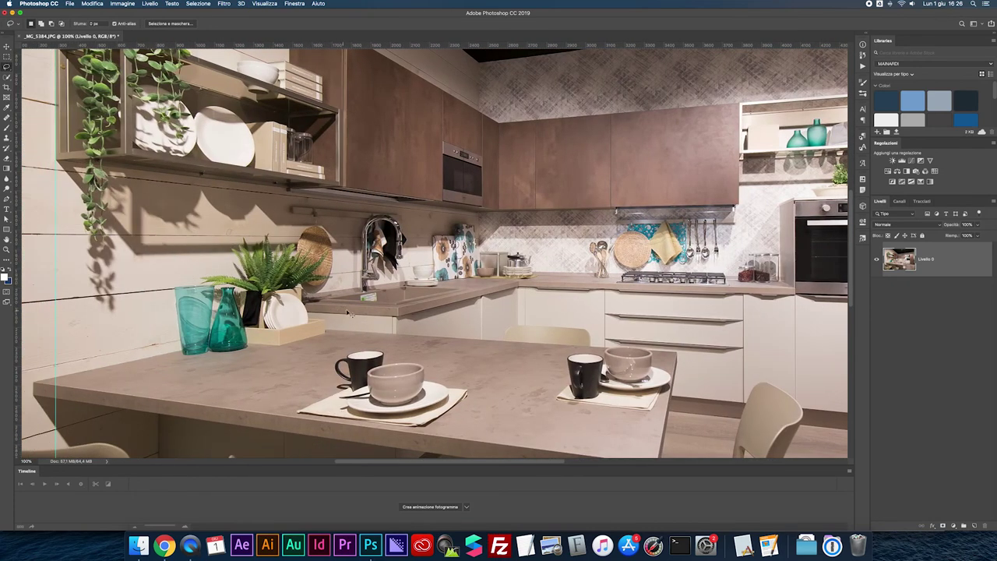
pyautogui.press('super+plus')
pyautogui.press('super+plus')
pyautogui.hscroll(-2, 326, 319)
pyautogui.hscroll(-2, 326, 319)
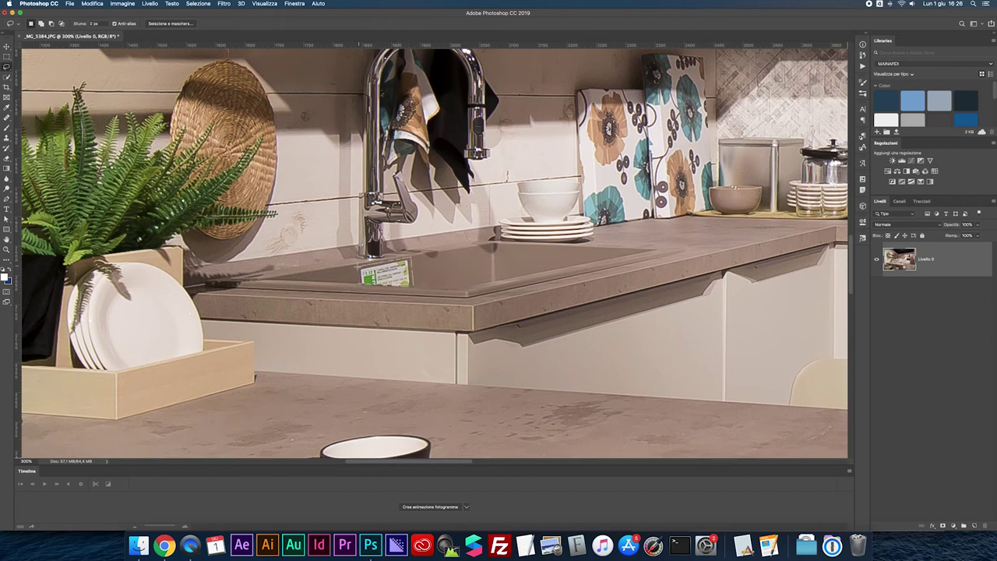
pyautogui.rightClick(371, 273)
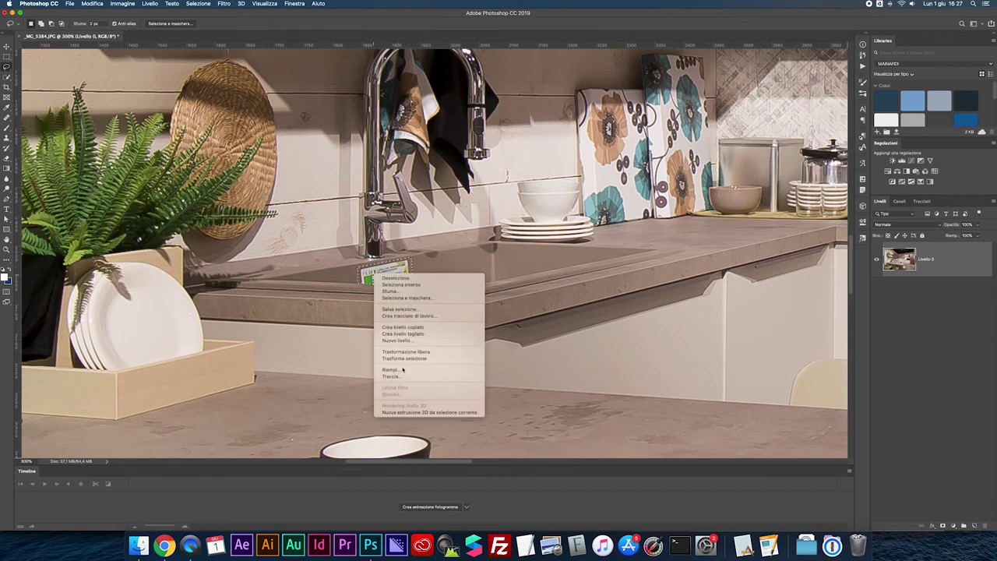
pyautogui.click(394, 369)
pyautogui.press('Return')
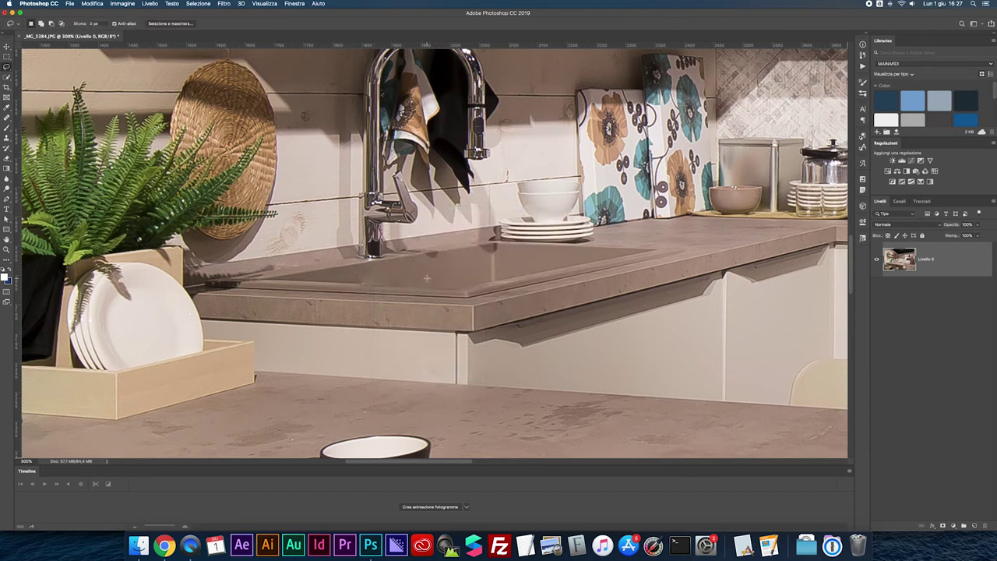
# - Clone over a countertop spot, fit the image on screen, and flatten it
pyautogui.scroll(2, 427, 278)
pyautogui.scroll(2, 427, 278)
pyautogui.scroll(2, 426, 278)
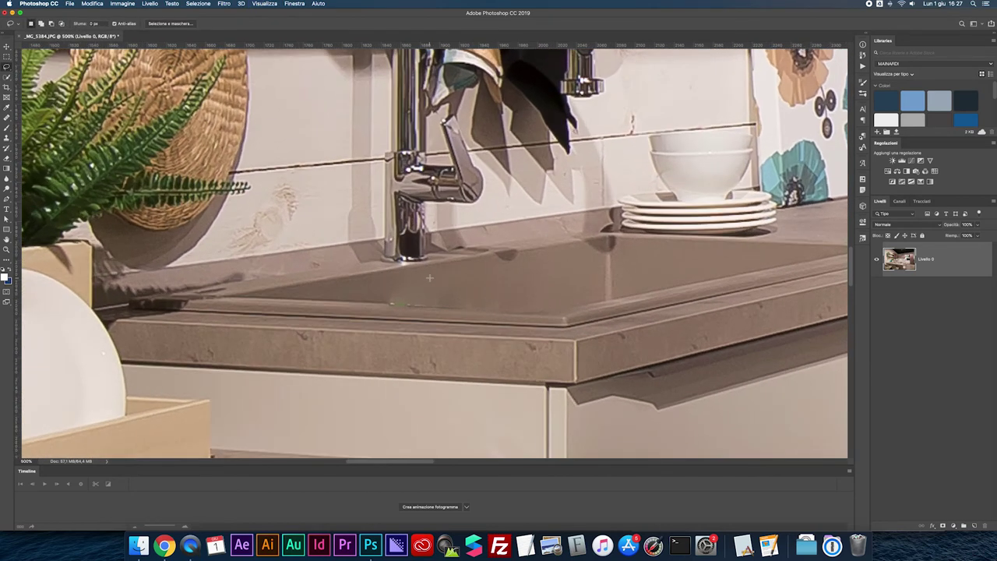
pyautogui.press('s')
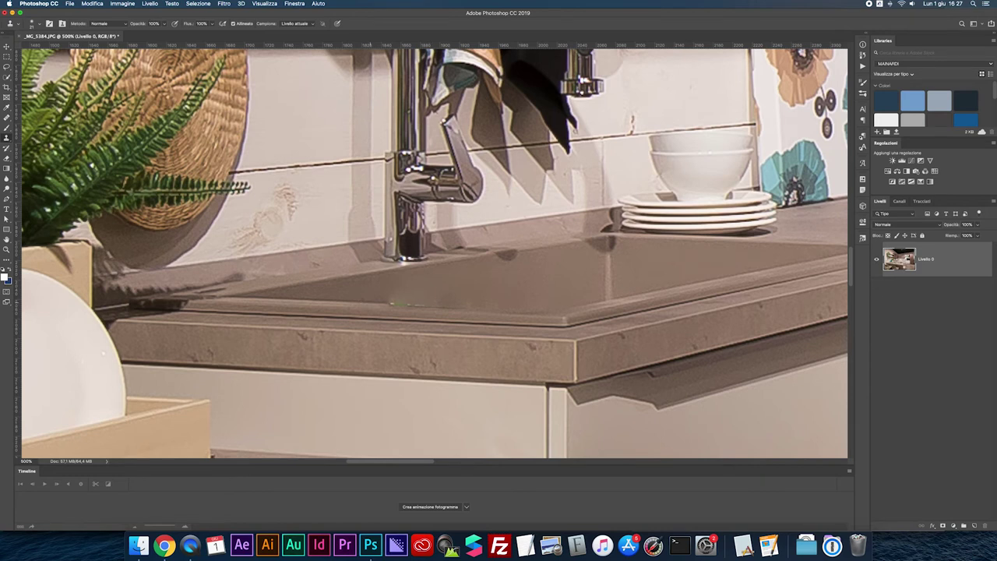
pyautogui.scroll(1, 368, 312)
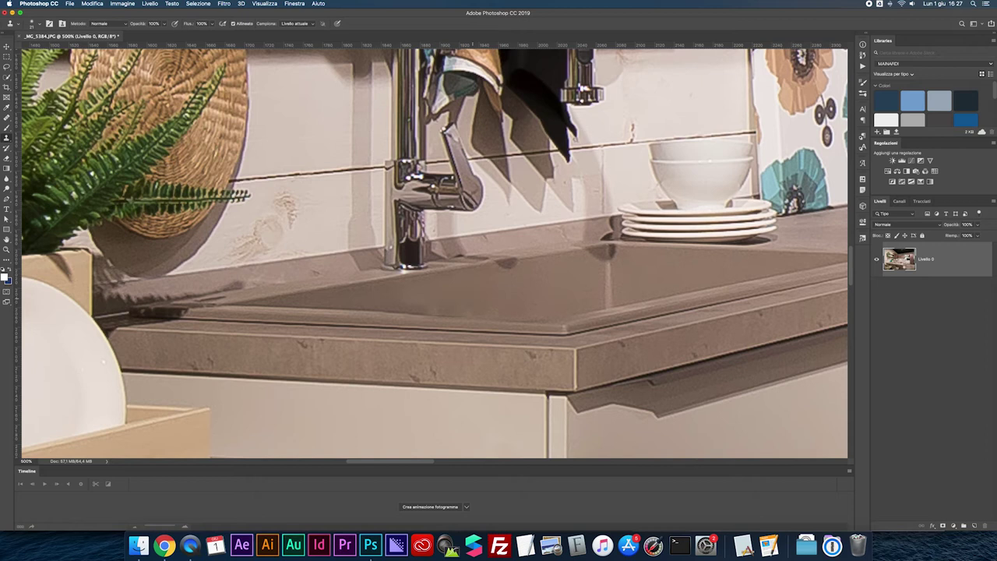
pyautogui.keyDown('alt'); pyautogui.click(472, 289); pyautogui.keyUp('alt')
pyautogui.press('super+0')
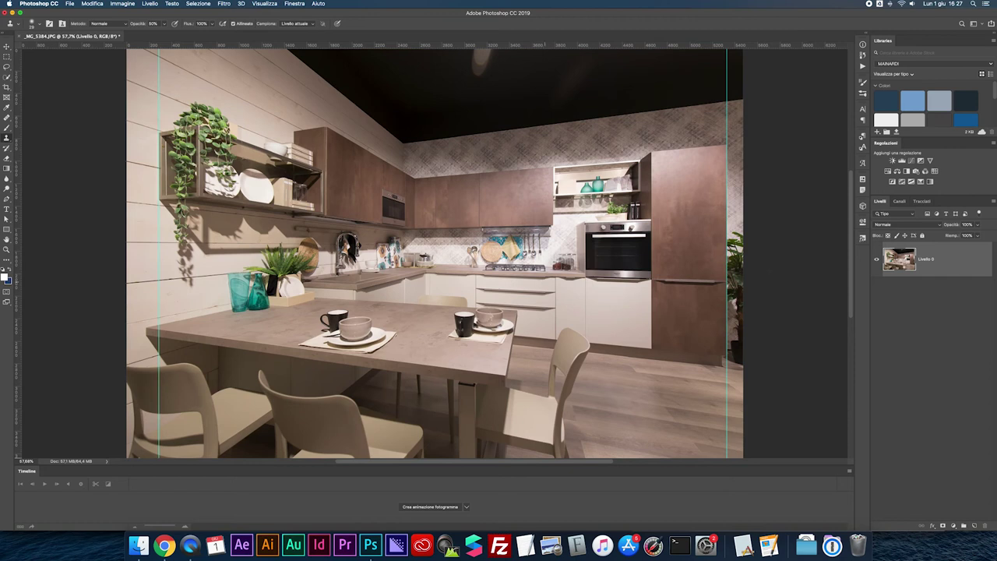
pyautogui.click(993, 201)
pyautogui.click(842, 371)
# - Save the retouched photo as JPEG, then content-aware fill away the oven-door label in the next photo
pyautogui.press('super+s')
pyautogui.press('Return')
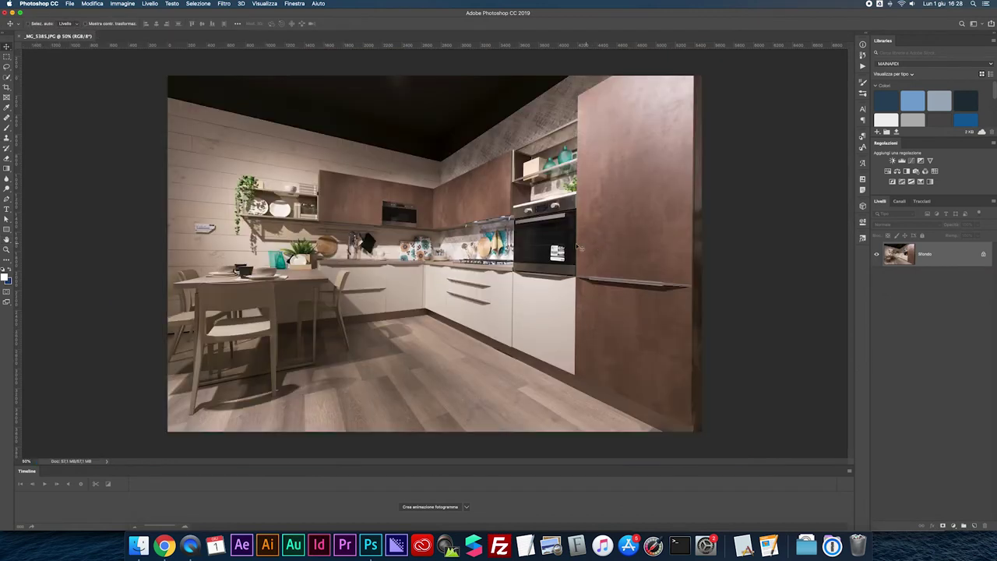
pyautogui.press('super+plus')
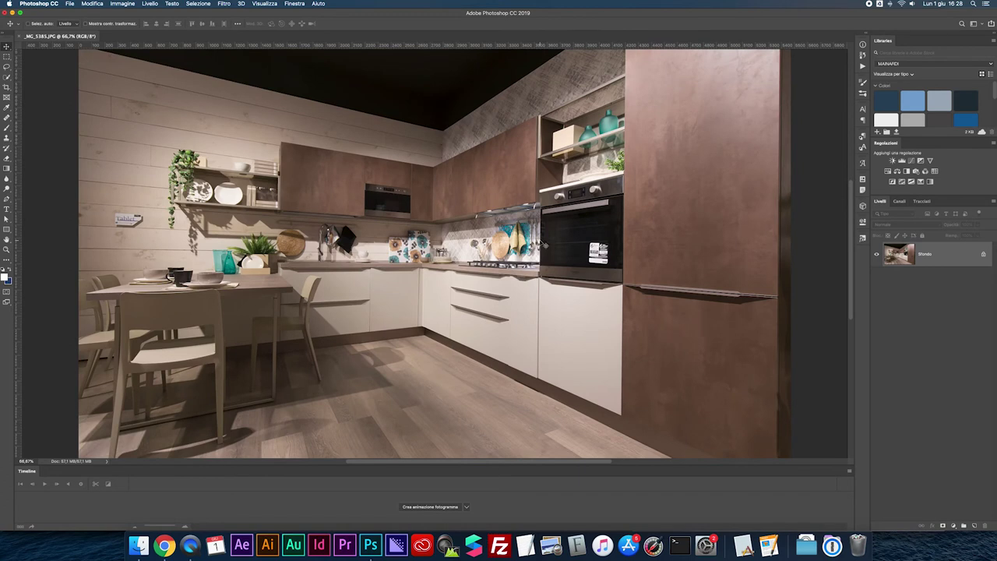
pyautogui.press('super+plus')
pyautogui.press('super+plus')
pyautogui.press('l')
pyautogui.moveTo(561, 217)
pyautogui.mouseDown()
pyautogui.moveTo(592, 215)
pyautogui.moveTo(585, 285)
pyautogui.moveTo(538, 250)
pyautogui.mouseUp()
pyautogui.rightClick(543, 247)
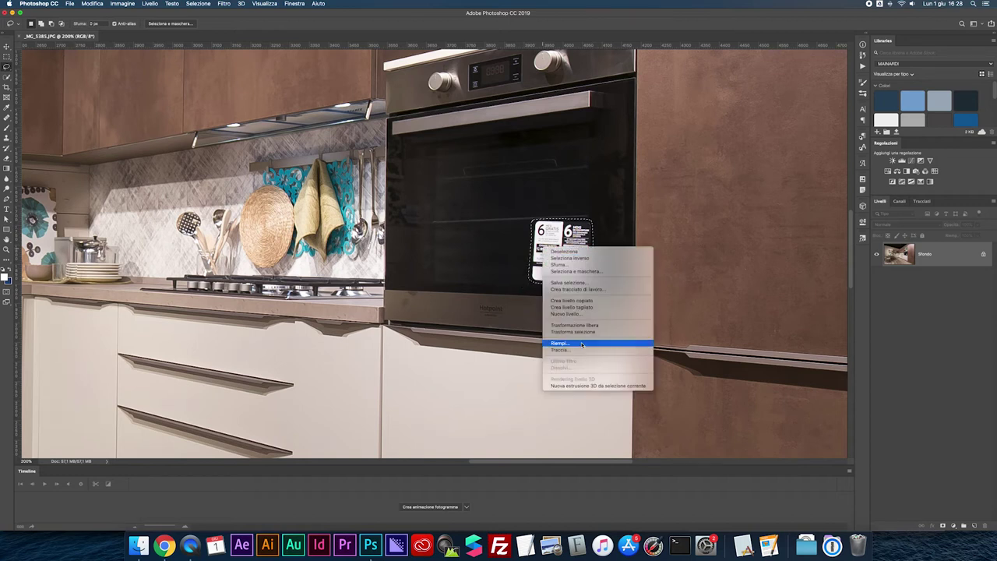
pyautogui.click(581, 343)
pyautogui.press('Return')
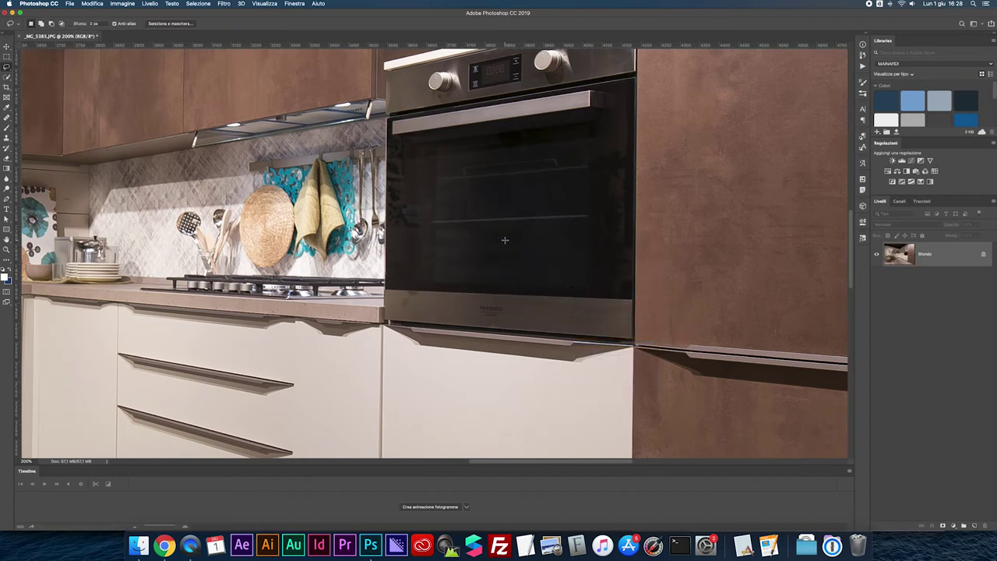
# - Select the Tablet sign on the wooden wall with a rectangle and content-aware fill it away
pyautogui.hotkey('ctrl', '-')
pyautogui.hscroll(-5, 505, 240)
pyautogui.hscroll(-5, 504, 240)
pyautogui.hscroll(-5, 505, 240)
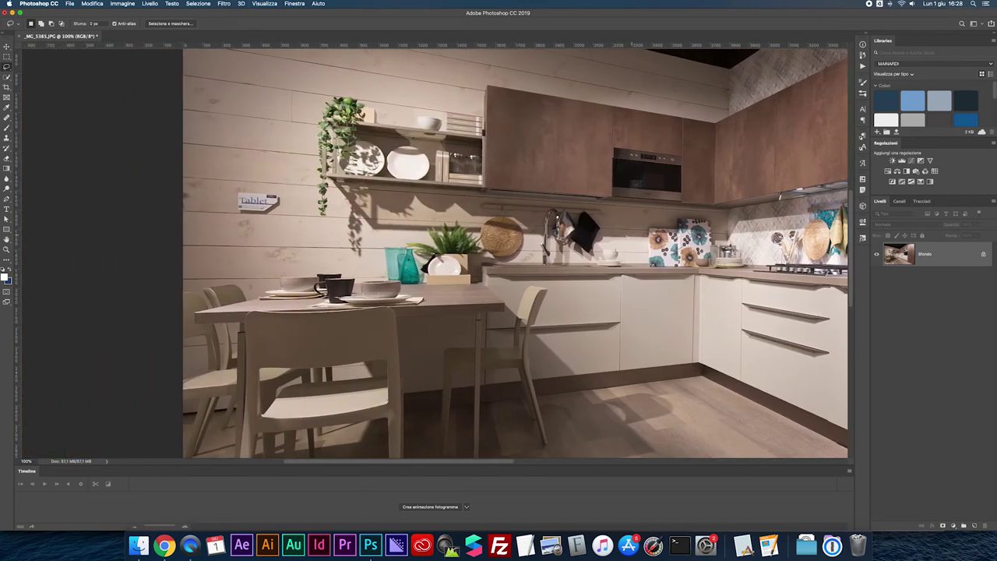
pyautogui.hotkey('ctrl', '+')
pyautogui.hscroll(-5, 515, 249)
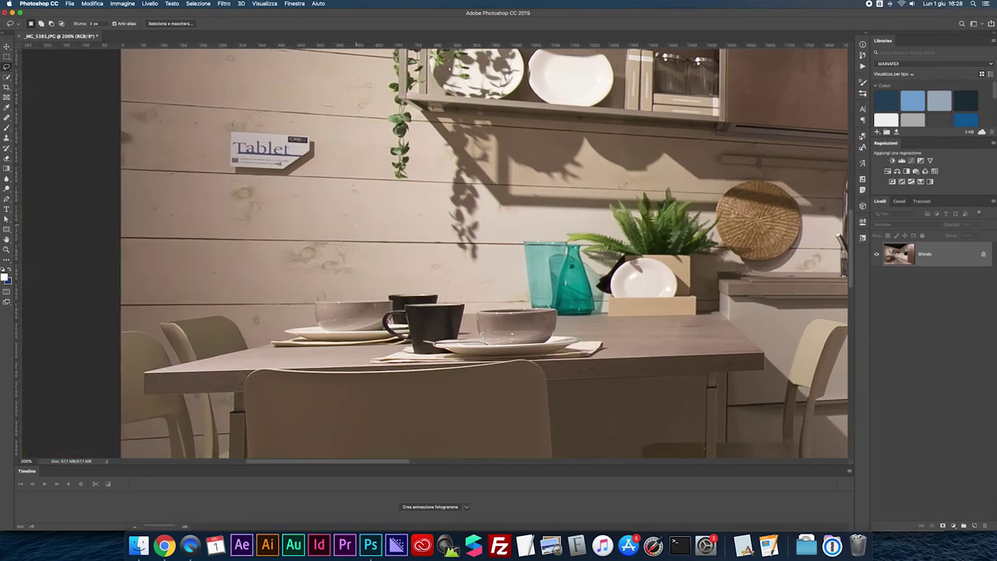
pyautogui.hscroll(-2, 515, 249)
pyautogui.hscroll(-2, 435, 251)
pyautogui.press('m')
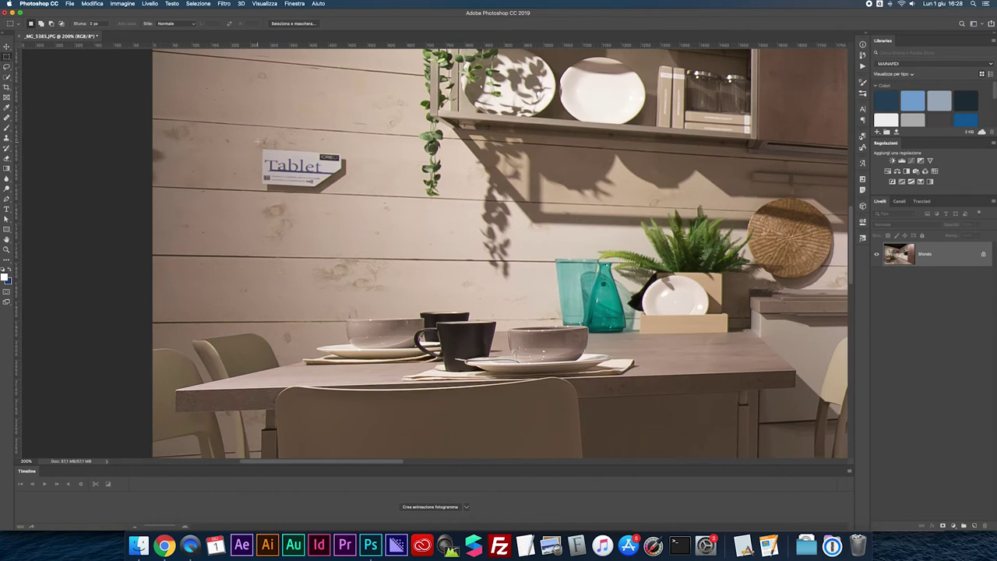
pyautogui.moveTo(257, 141); pyautogui.dragTo(351, 201)
pyautogui.rightClick(310, 170)
pyautogui.click(360, 268)
pyautogui.press('Return')
pyautogui.press('super+d')
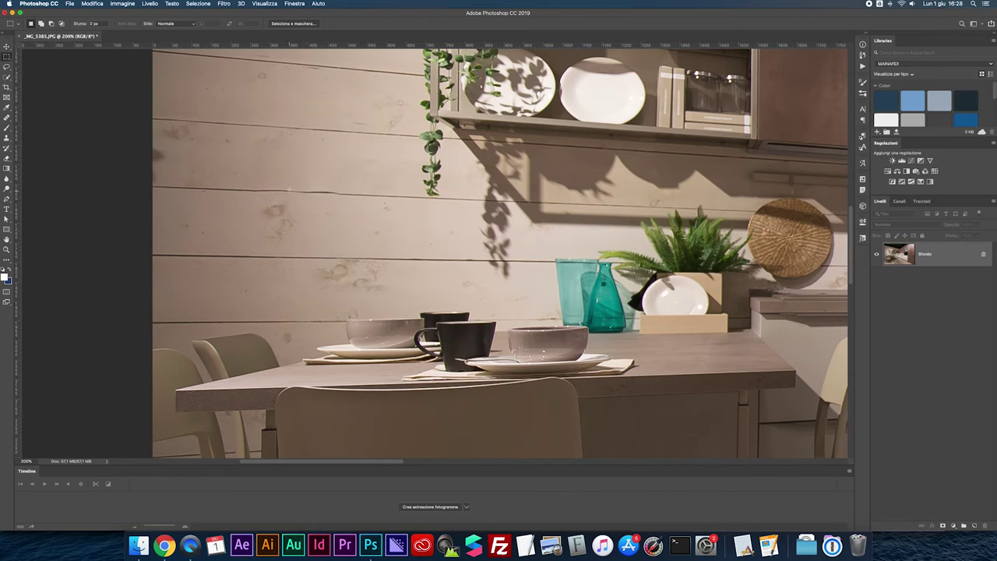
pyautogui.press('super+minus')
pyautogui.press('super+minus')
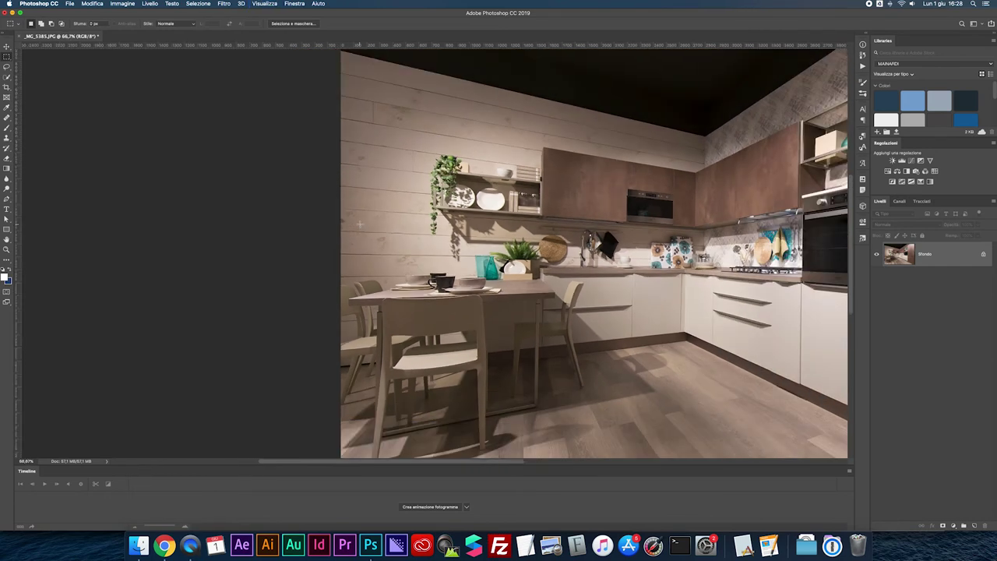
pyautogui.hscroll(5, 537, 249)
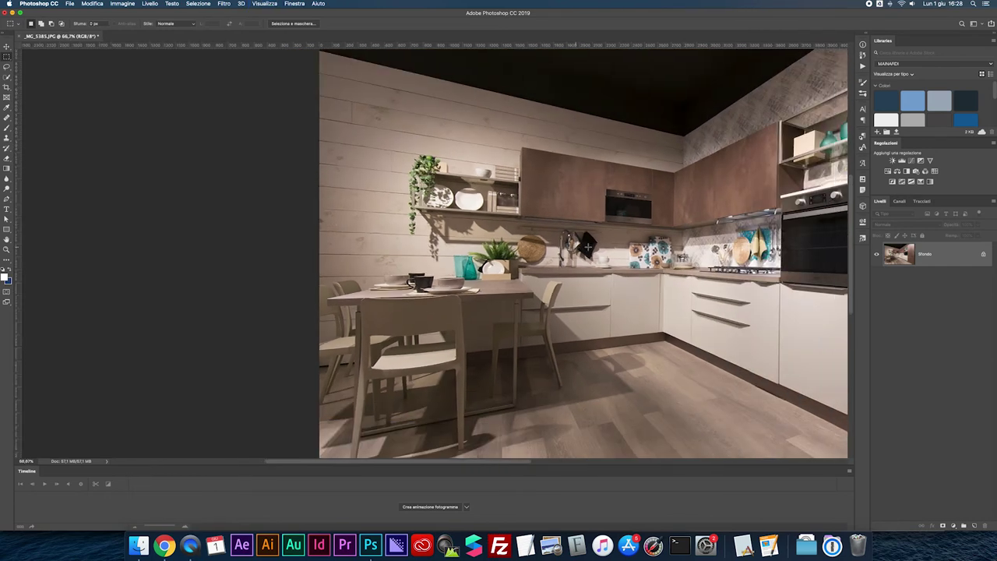
pyautogui.scroll(-2, 590, 248)
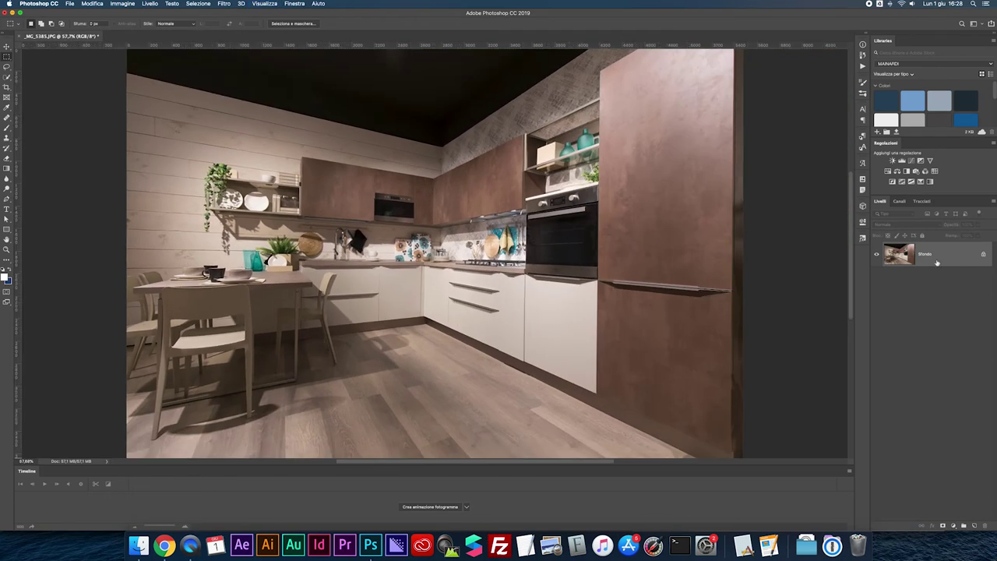
# - Unlock the background layer and place vertical guides at the left edge, table, oven column and tall cabinet
pyautogui.click(984, 254)
pyautogui.hotkey('ctrl', 't')
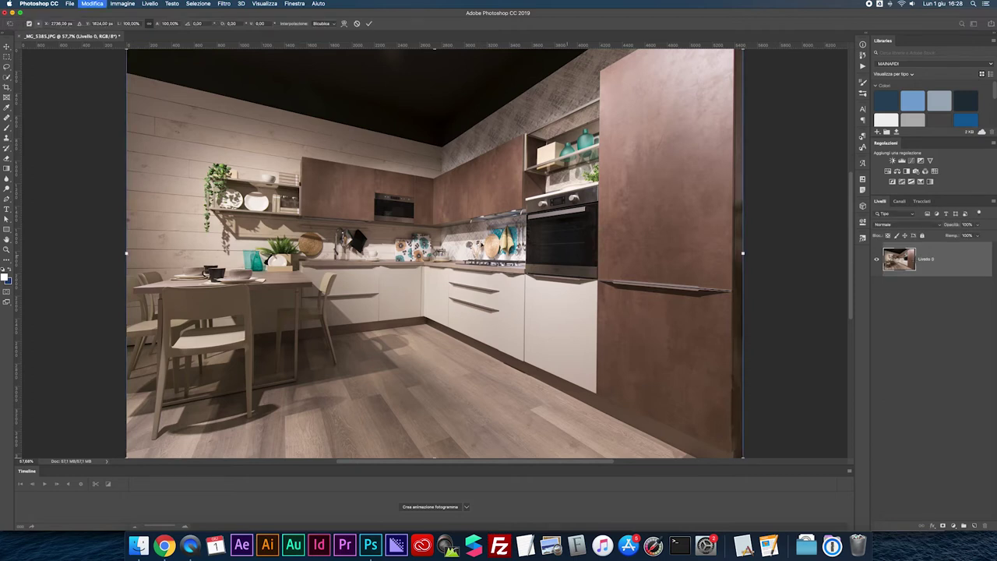
pyautogui.press('Return')
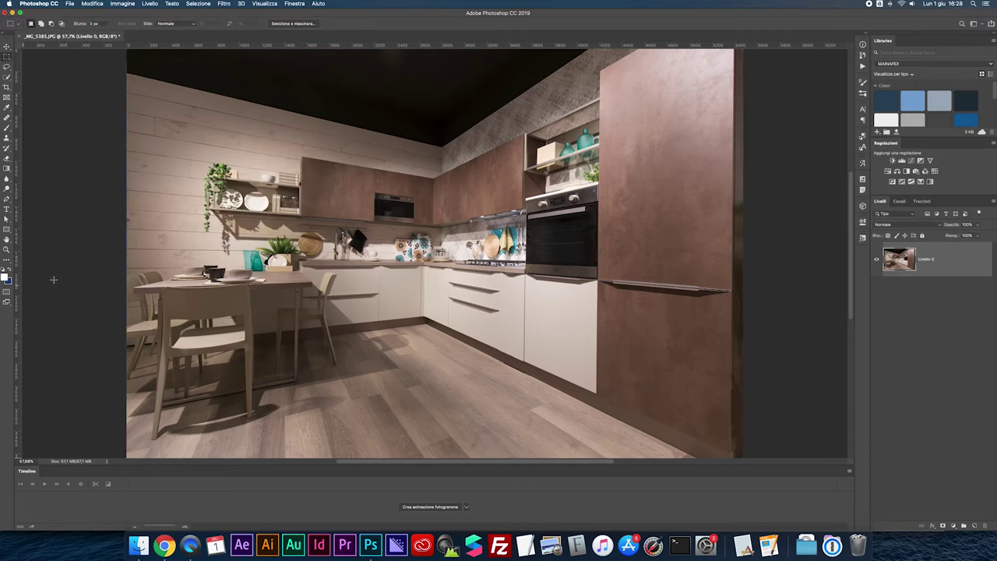
pyautogui.moveTo(19, 283); pyautogui.dragTo(154, 292)
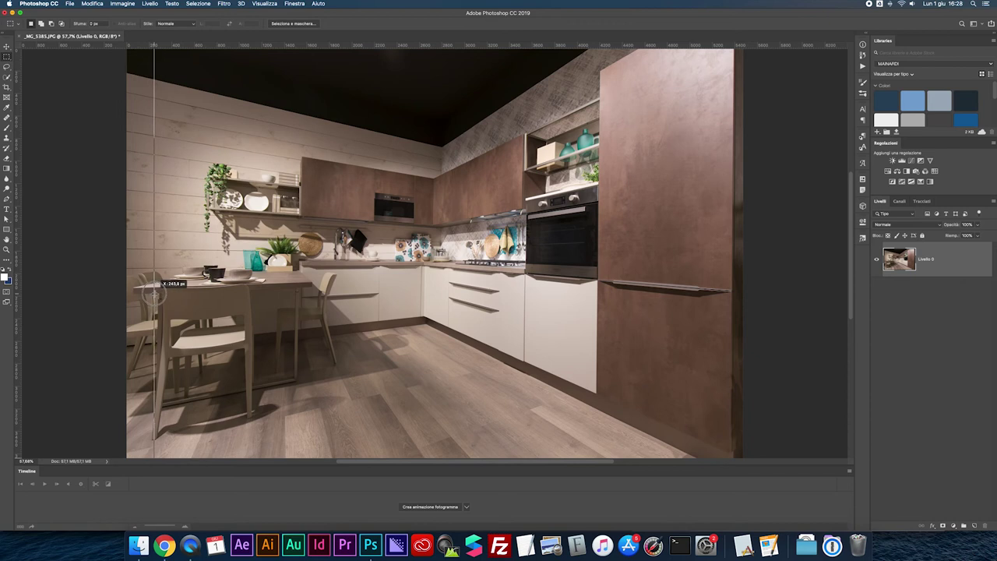
pyautogui.moveTo(16, 269); pyautogui.dragTo(296, 249)
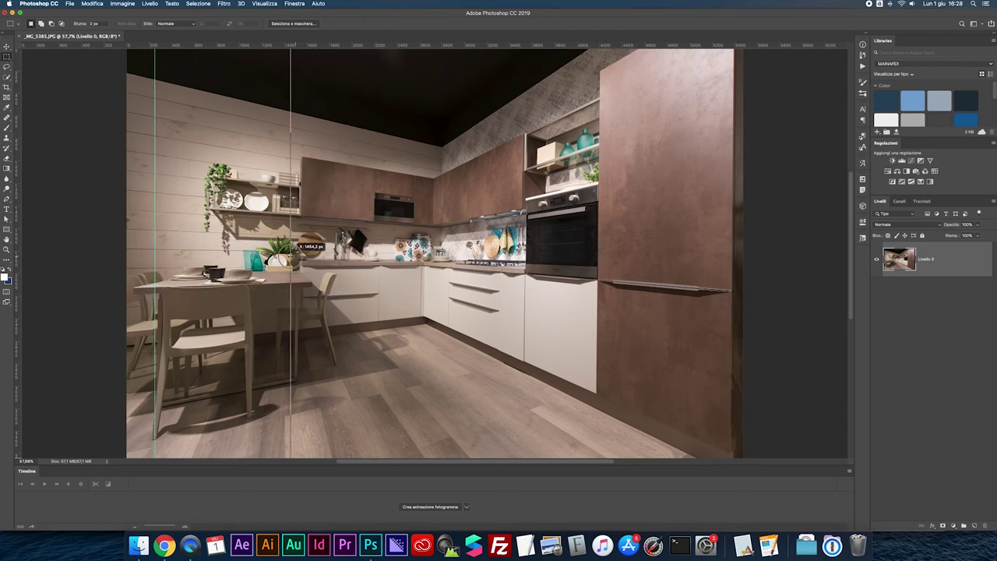
pyautogui.moveTo(24, 257); pyautogui.dragTo(520, 263)
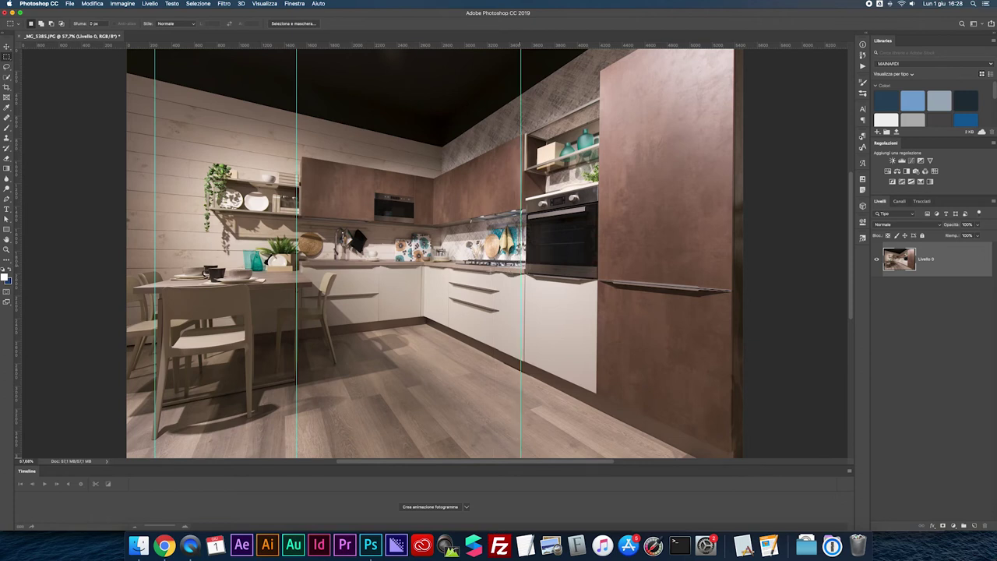
pyautogui.moveTo(13, 274); pyautogui.dragTo(734, 273)
# - Distort the image corners so the wall and cabinet verticals line up with the guides
pyautogui.hotkey('ctrl', 't')
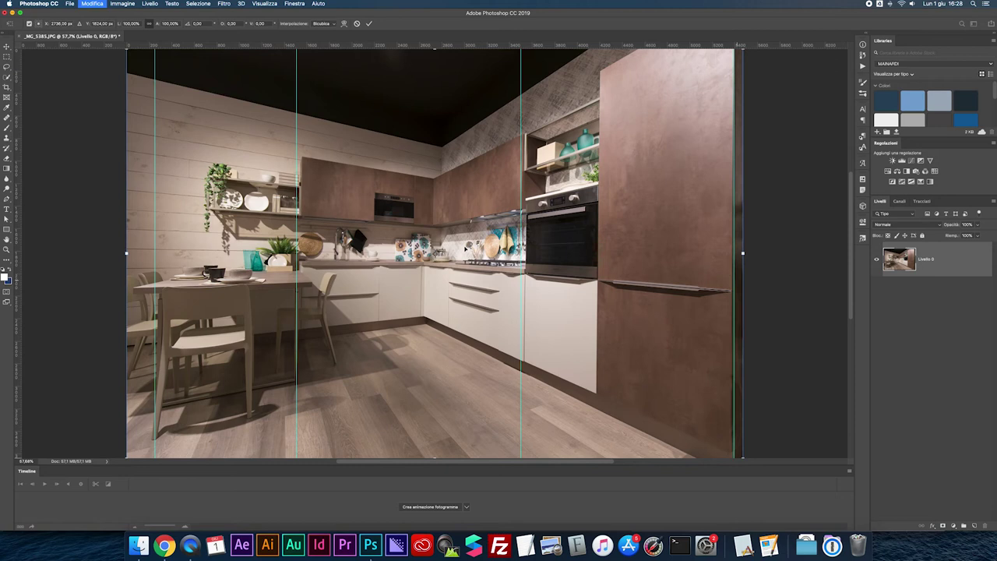
pyautogui.rightClick(434, 238)
pyautogui.click(477, 275)
pyautogui.hotkey('ctrl', '-')
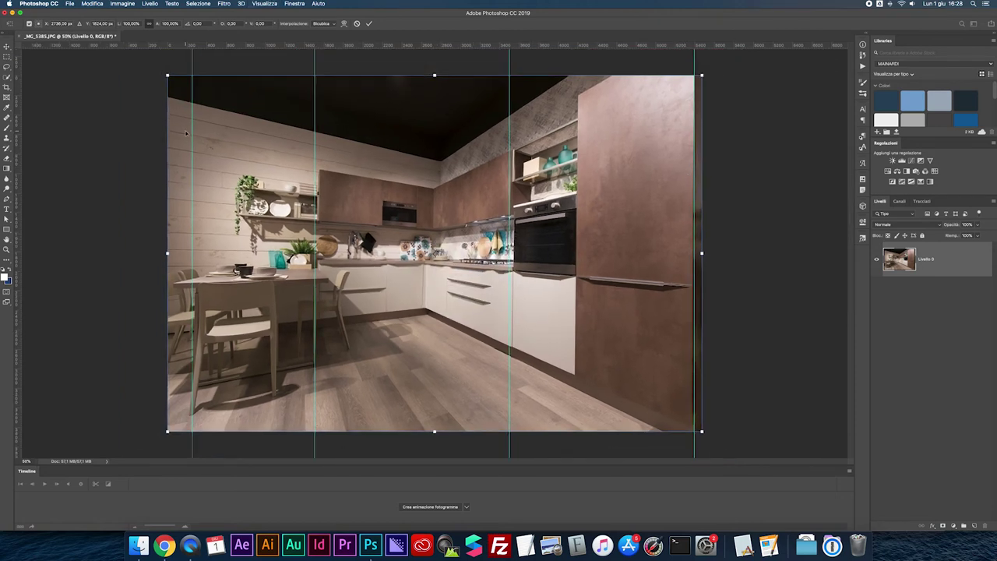
pyautogui.moveTo(167, 431); pyautogui.dragTo(158, 431)
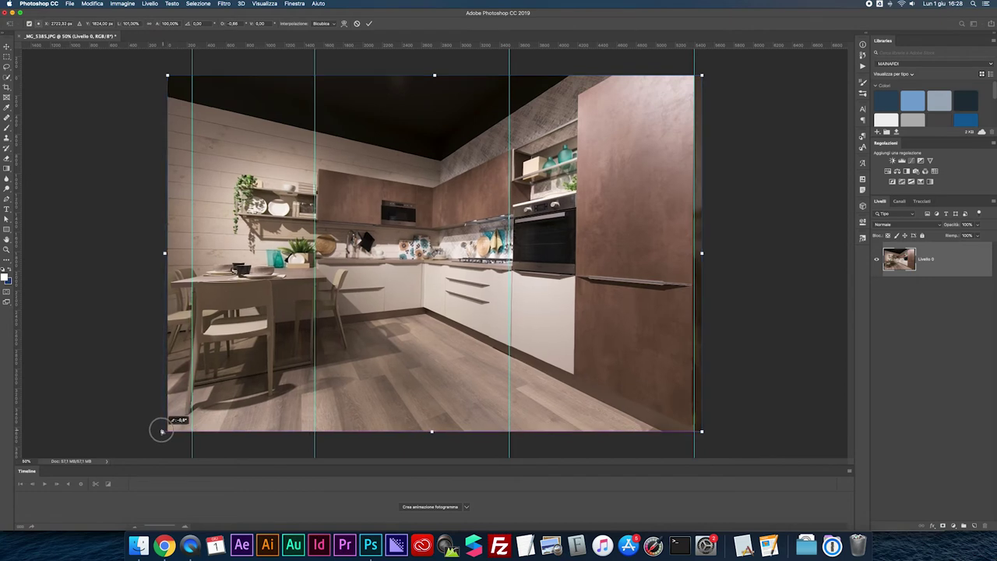
pyautogui.moveTo(158, 431); pyautogui.dragTo(167, 431)
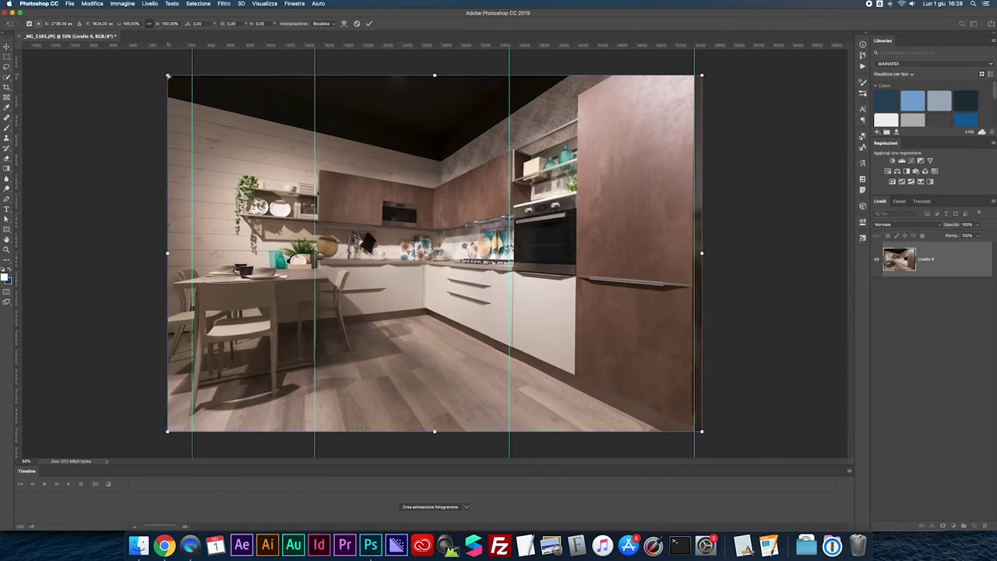
pyautogui.moveTo(167, 76); pyautogui.dragTo(156, 76)
pyautogui.moveTo(701, 432); pyautogui.dragTo(706, 432)
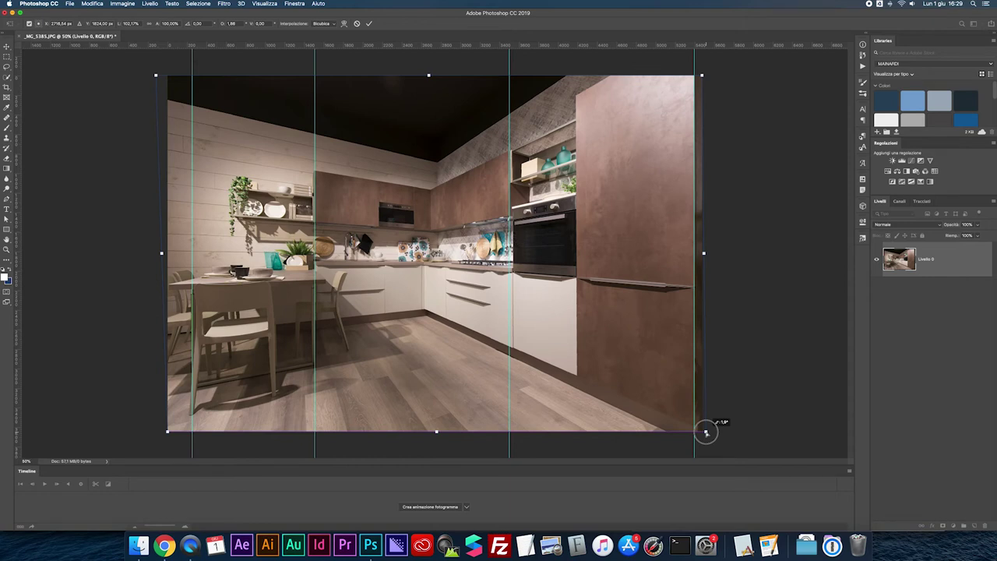
pyautogui.moveTo(705, 432); pyautogui.dragTo(706, 430)
pyautogui.press('Return')
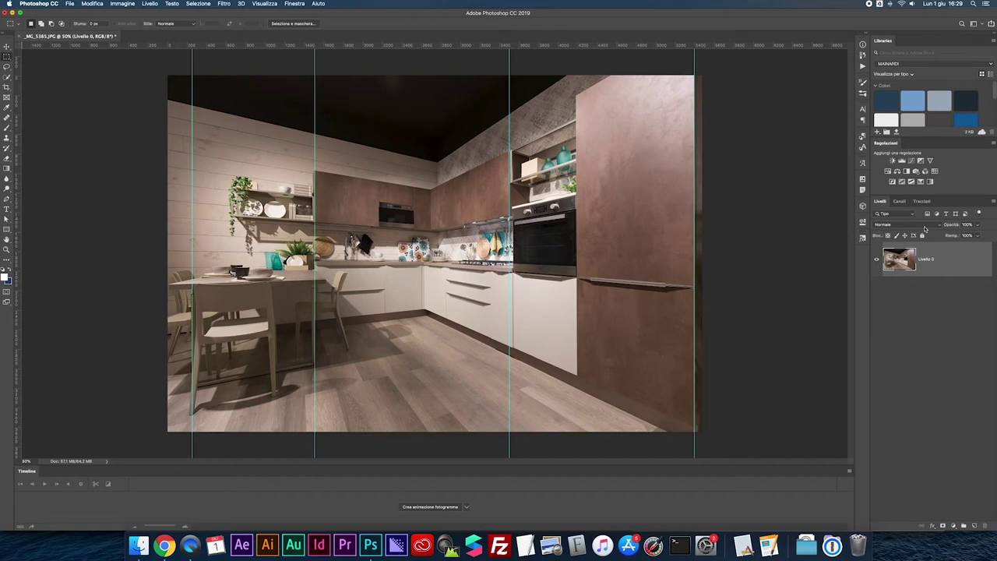
# - Flatten and save the photo as JPEG, then open _MG_5386.JPG from the photo folder
pyautogui.click(994, 201)
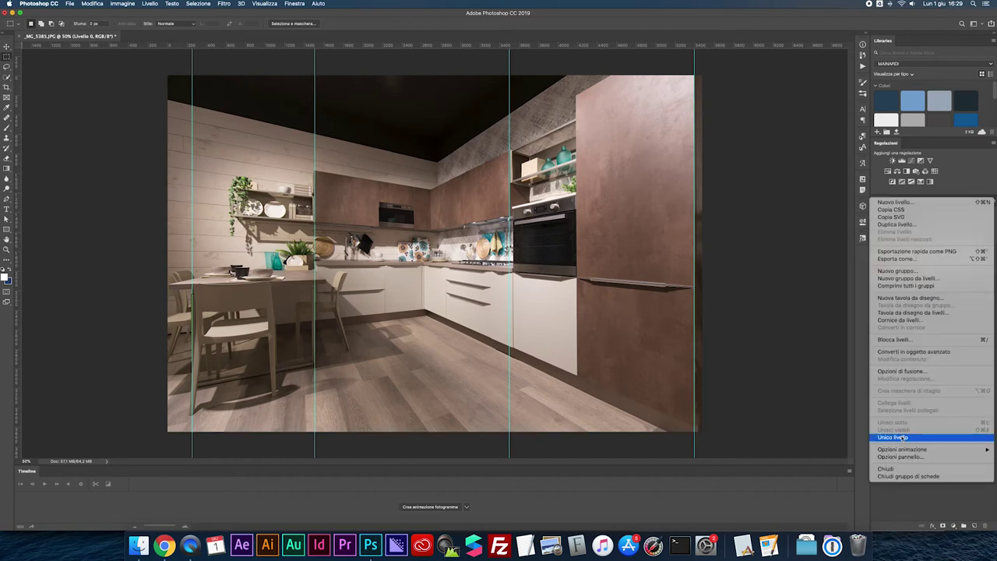
pyautogui.click(901, 437)
pyautogui.hotkey('ctrl', 's')
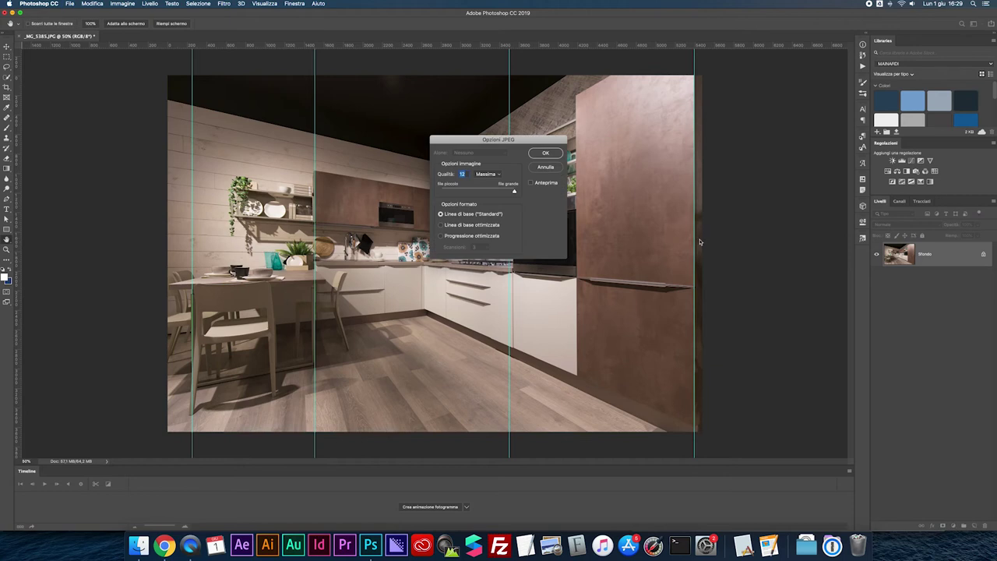
pyautogui.press('Return')
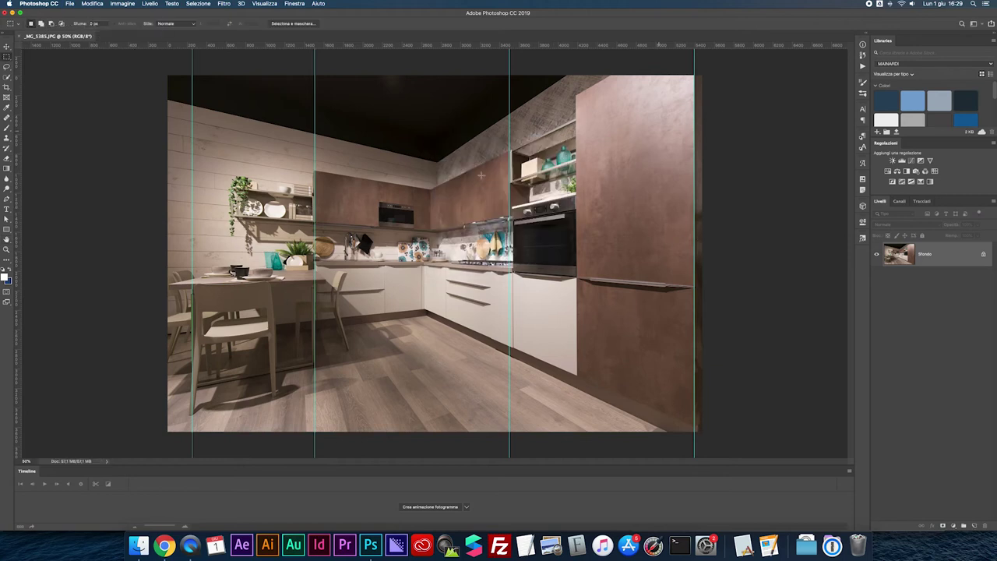
pyautogui.click(138, 546)
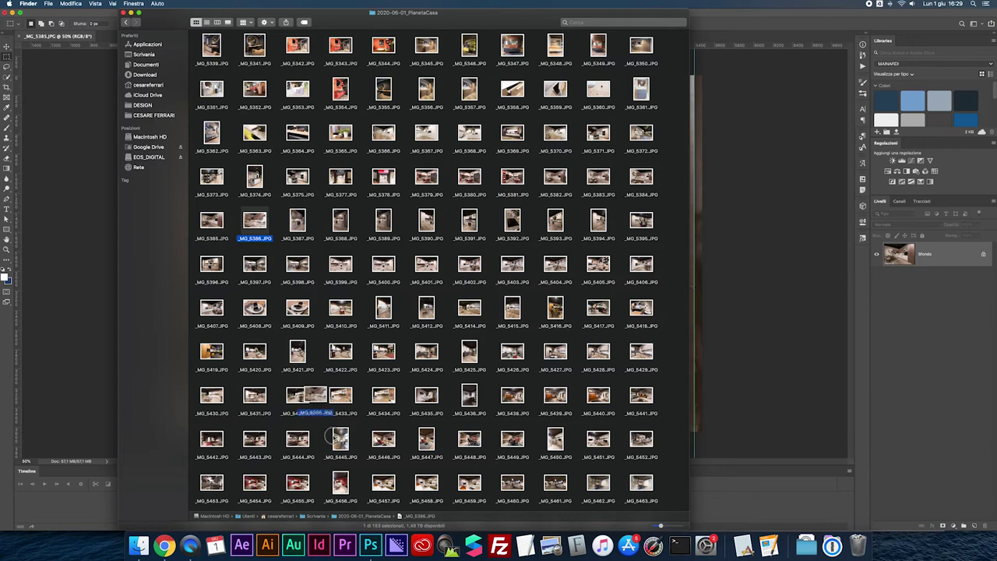
pyautogui.click(370, 545)
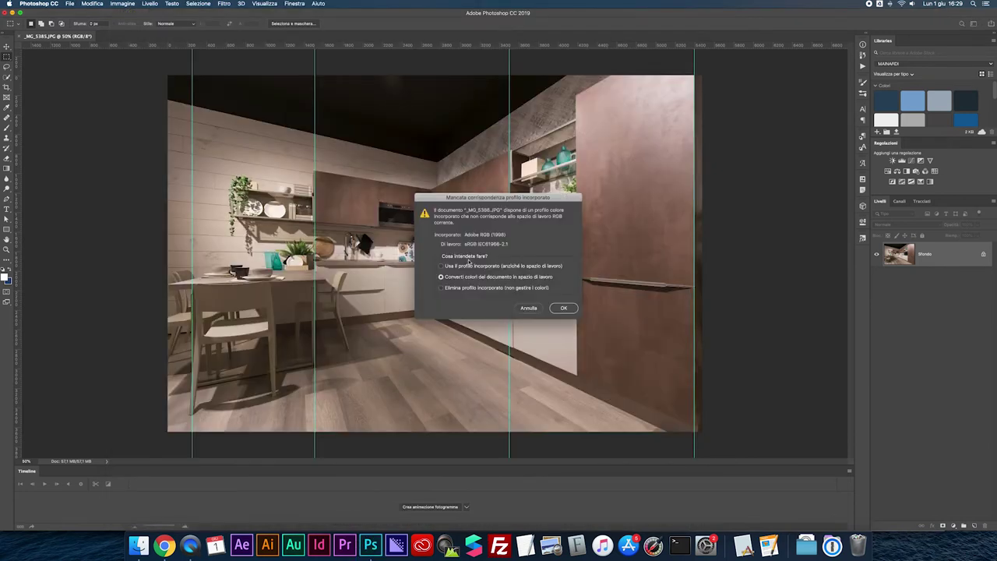
# - Open _MG_5386.JPG past the profile prompt and place guides near the left edge and right wall
pyautogui.click(564, 313)
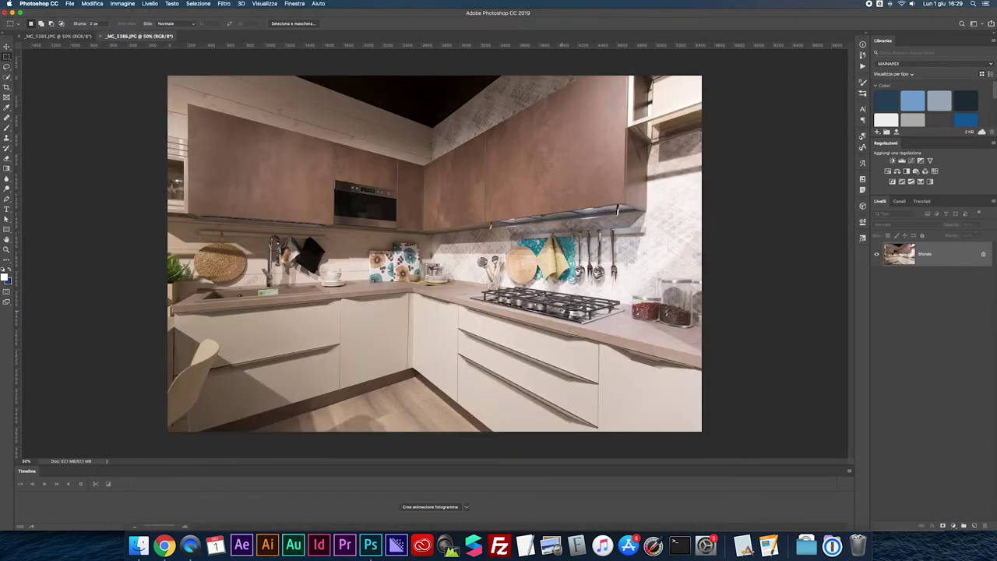
pyautogui.moveTo(20, 211); pyautogui.dragTo(185, 208)
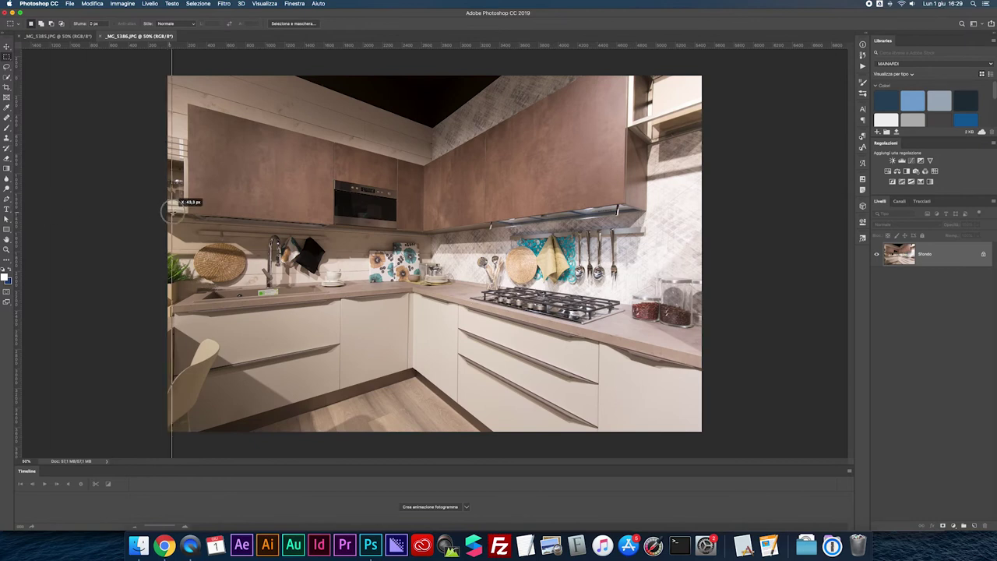
pyautogui.moveTo(185, 207); pyautogui.dragTo(181, 206)
pyautogui.moveTo(19, 201); pyautogui.dragTo(631, 215)
# - Unlock the background and distort its corners to align the verticals with the guides
pyautogui.click(984, 256)
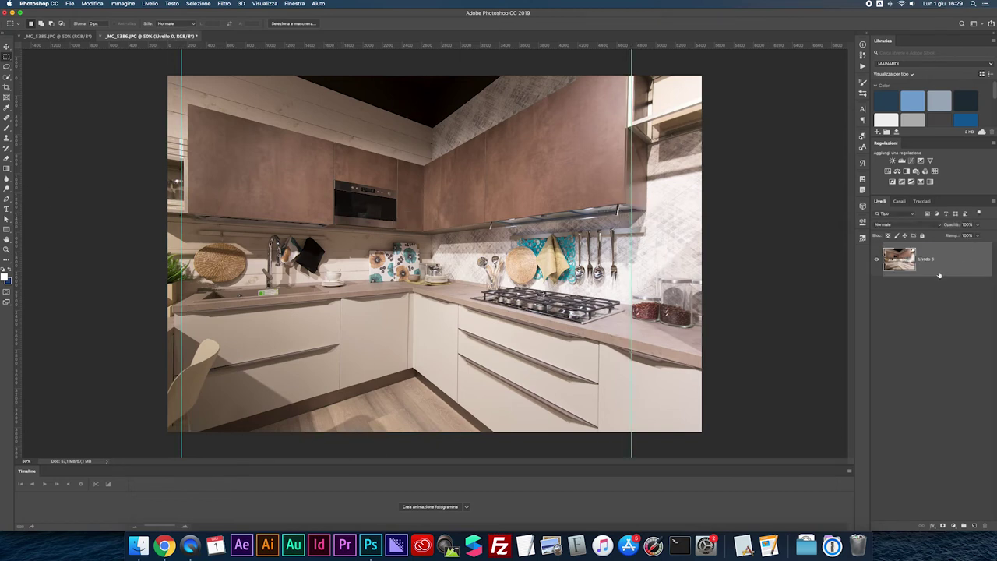
pyautogui.hotkey('ctrl', 't')
pyautogui.rightClick(473, 189)
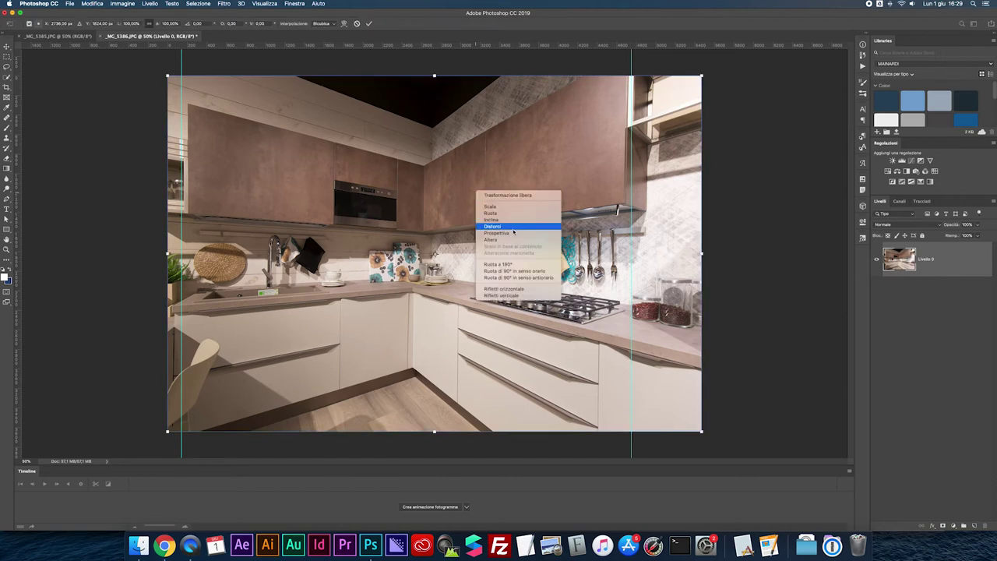
pyautogui.click(260, 304)
pyautogui.moveTo(169, 433); pyautogui.dragTo(161, 429)
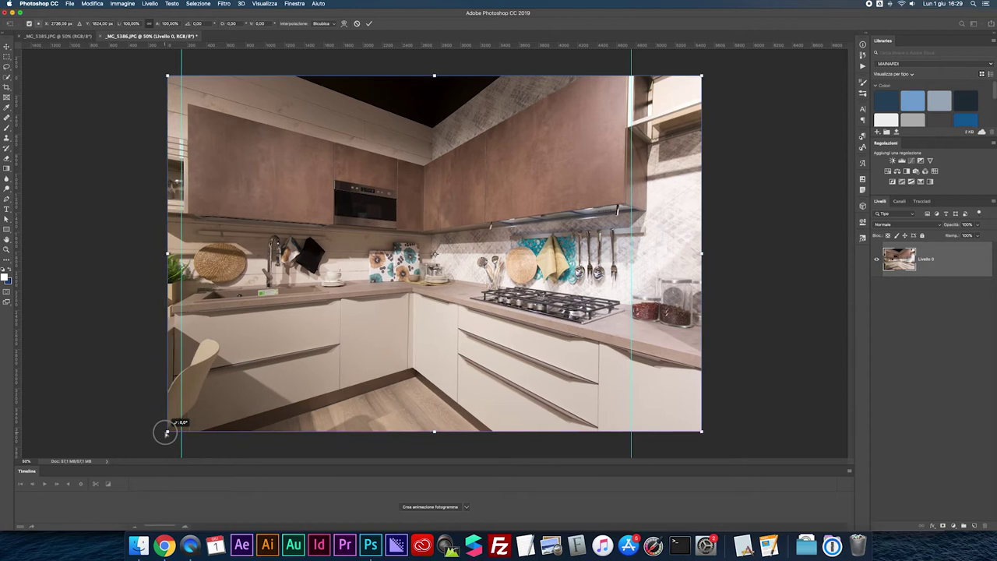
pyautogui.moveTo(166, 77); pyautogui.dragTo(162, 75)
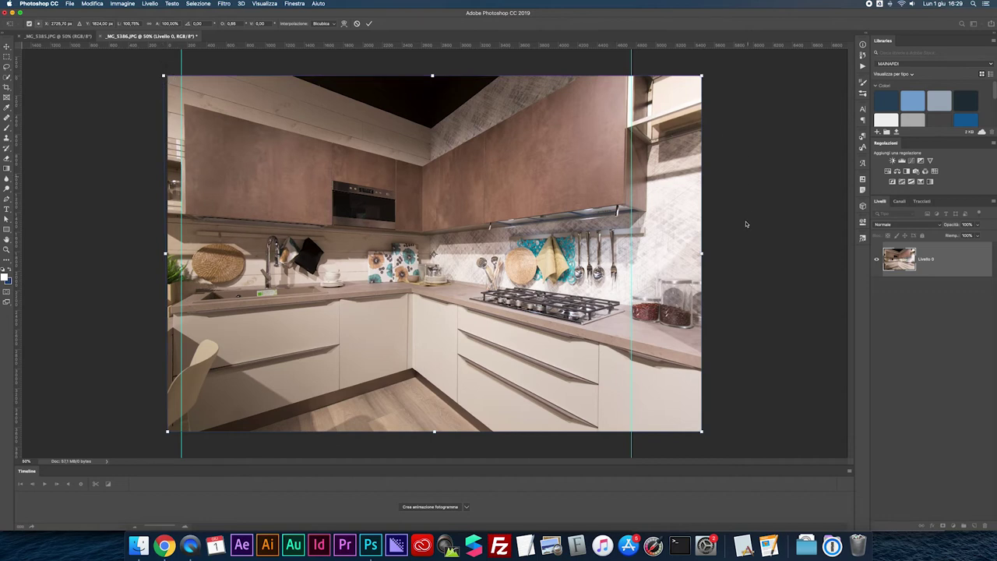
pyautogui.moveTo(701, 432); pyautogui.dragTo(709, 430)
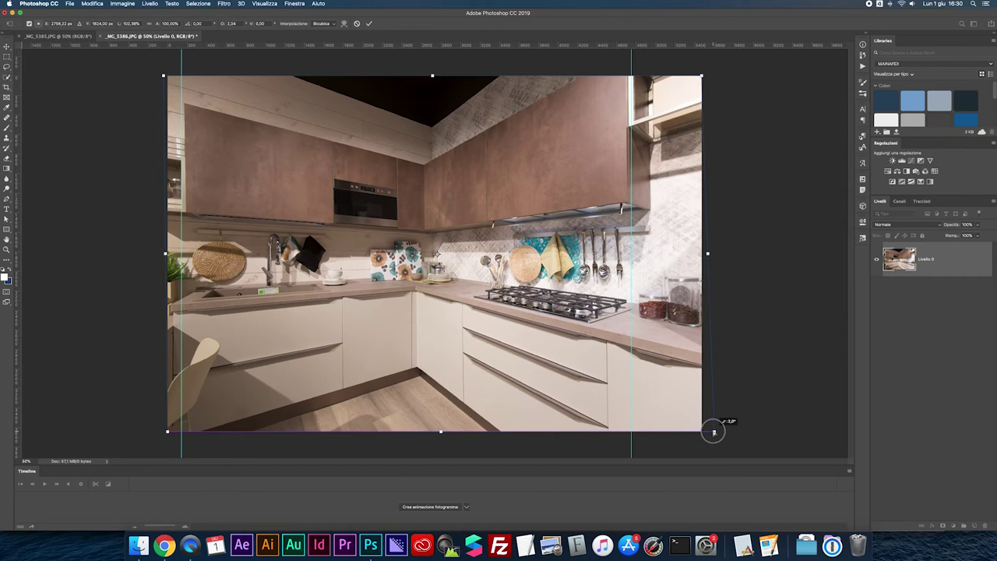
pyautogui.moveTo(709, 430); pyautogui.dragTo(708, 430)
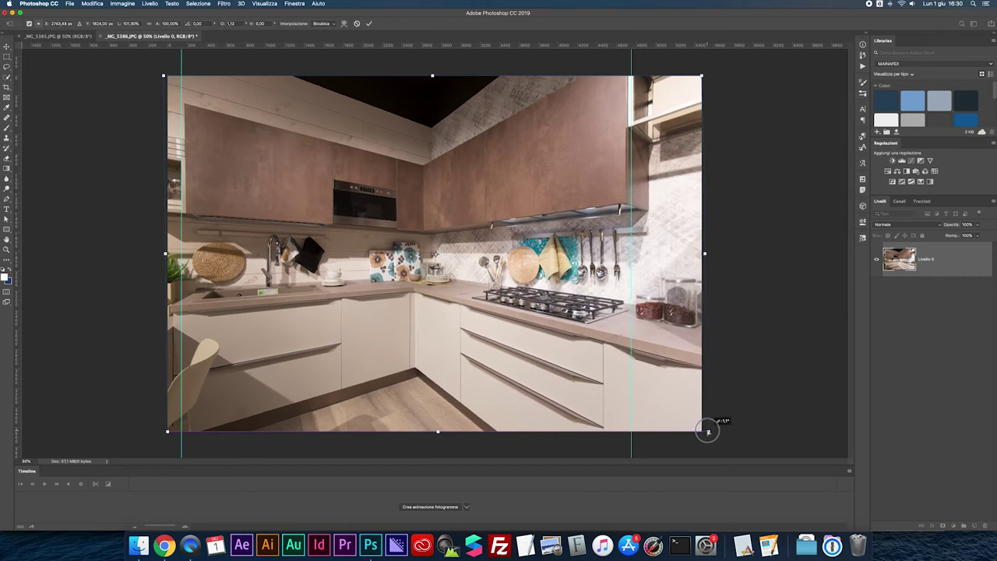
pyautogui.press('Return')
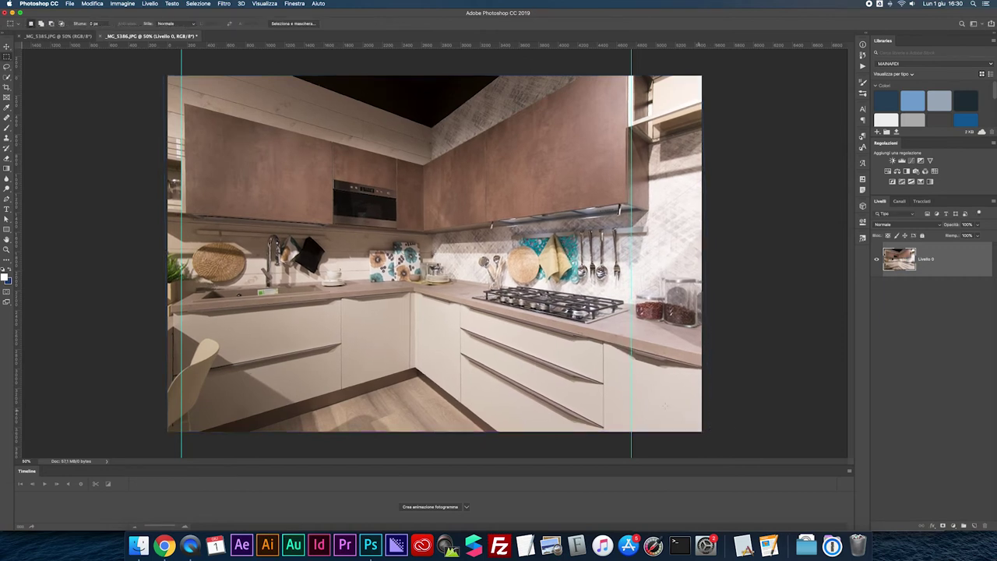
# - Zoom to 300% on the sink, lasso the green label and content-aware fill it away
pyautogui.press('super+plus')
pyautogui.press('super+plus')
pyautogui.press('super+plus')
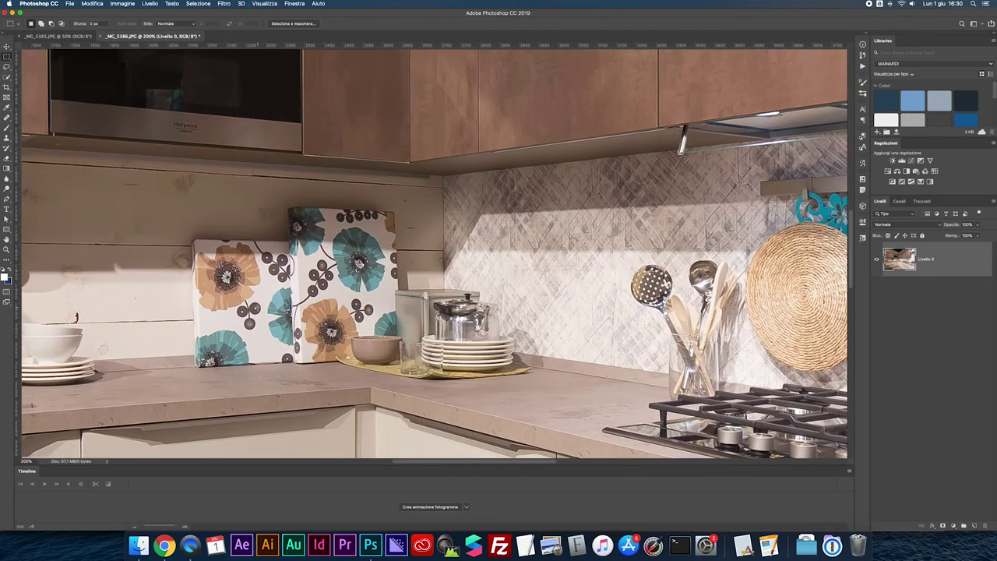
pyautogui.hscroll(-3, 434, 251)
pyautogui.hscroll(-3, 434, 251)
pyautogui.hscroll(-3, 434, 251)
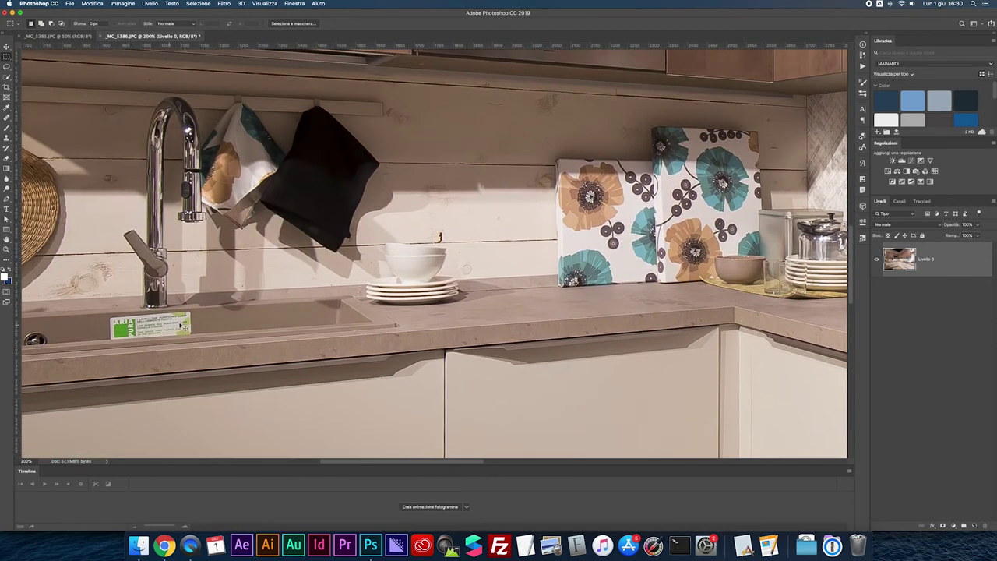
pyautogui.press('super+plus')
pyautogui.press('l')
pyautogui.moveTo(304, 292)
pyautogui.mouseDown()
pyautogui.moveTo(304, 330)
pyautogui.moveTo(433, 321)
pyautogui.mouseUp()
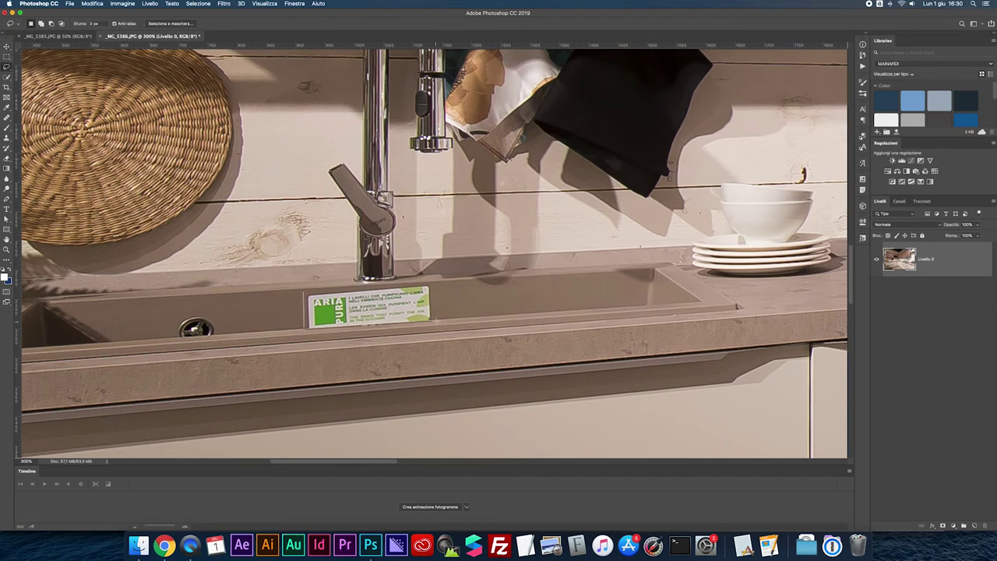
pyautogui.moveTo(430, 286); pyautogui.dragTo(311, 292)
pyautogui.rightClick(329, 296)
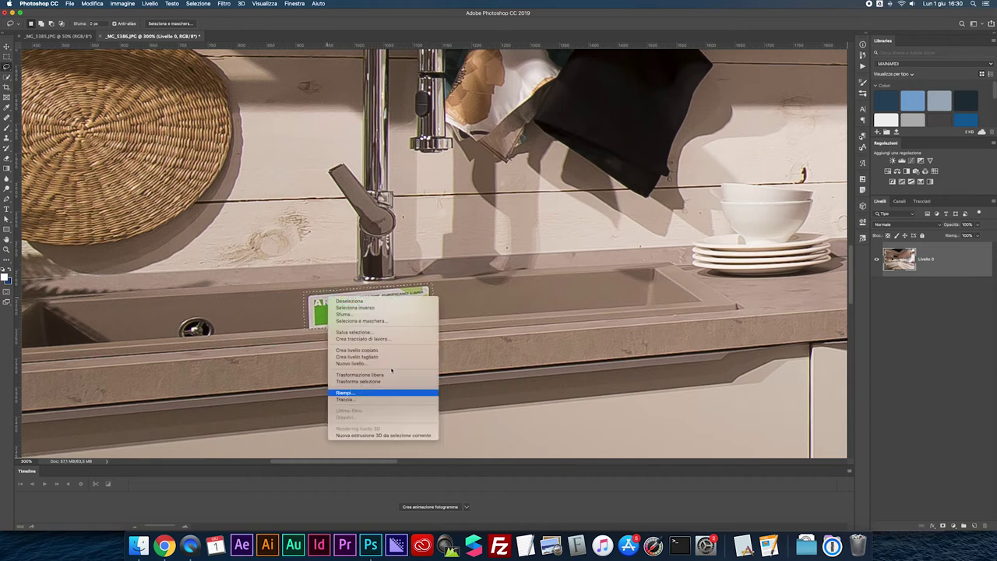
pyautogui.click(369, 392)
pyautogui.press('Return')
# - Deselect, zoom to 500% and clone-stamp the sink edge below the tap at 100% opacity
pyautogui.hotkey('ctrl', 'd')
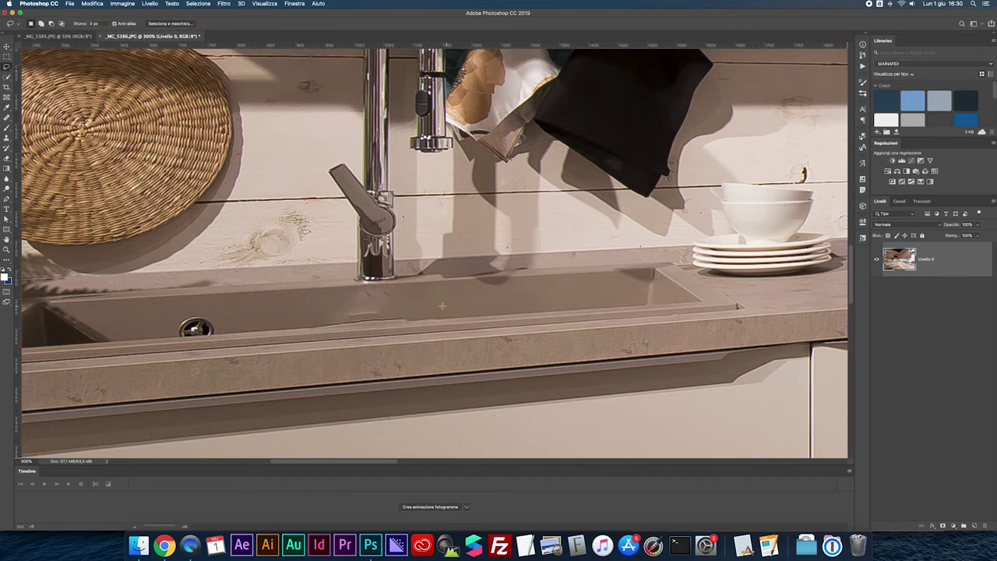
pyautogui.hotkey('ctrl', '+')
pyautogui.hotkey('ctrl', '+')
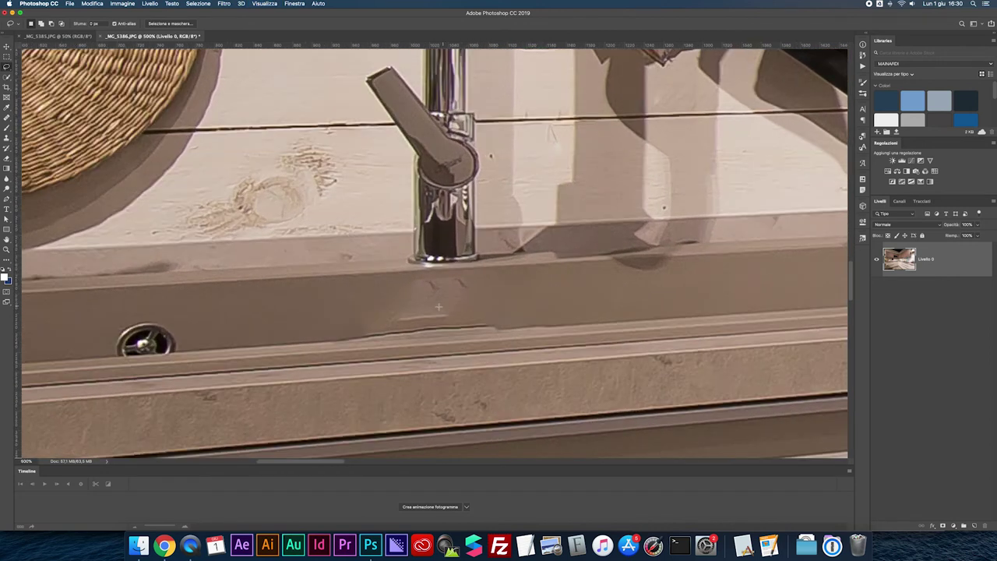
pyautogui.press('s')
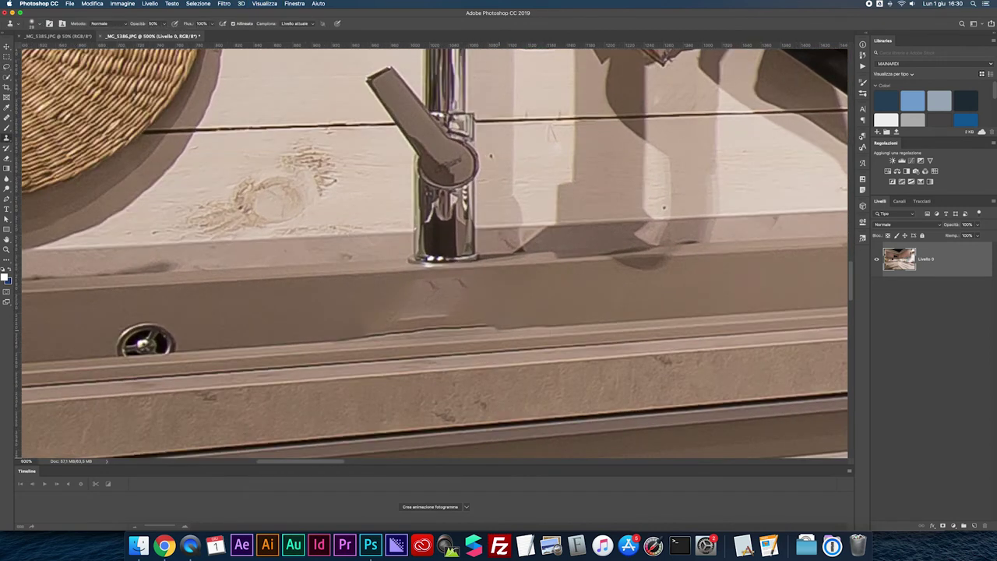
pyautogui.moveTo(491, 331); pyautogui.dragTo(543, 328)
pyautogui.click(508, 321)
pyautogui.click(490, 321)
pyautogui.press('0')
# - Clone over the remaining light streaks along the sink's front edge left of the tap
pyautogui.click(448, 321)
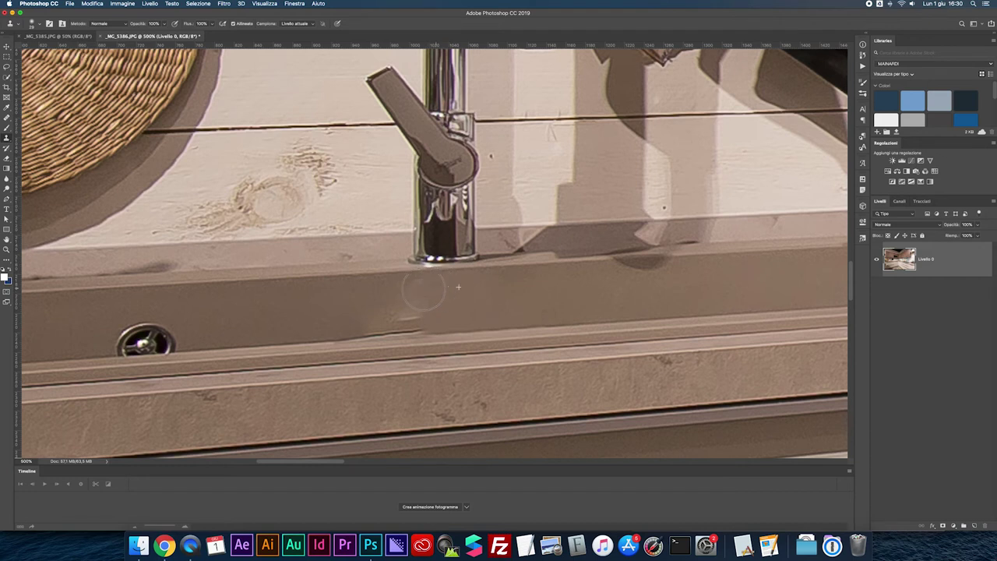
pyautogui.moveTo(425, 319); pyautogui.dragTo(411, 324)
pyautogui.moveTo(331, 337); pyautogui.dragTo(380, 329)
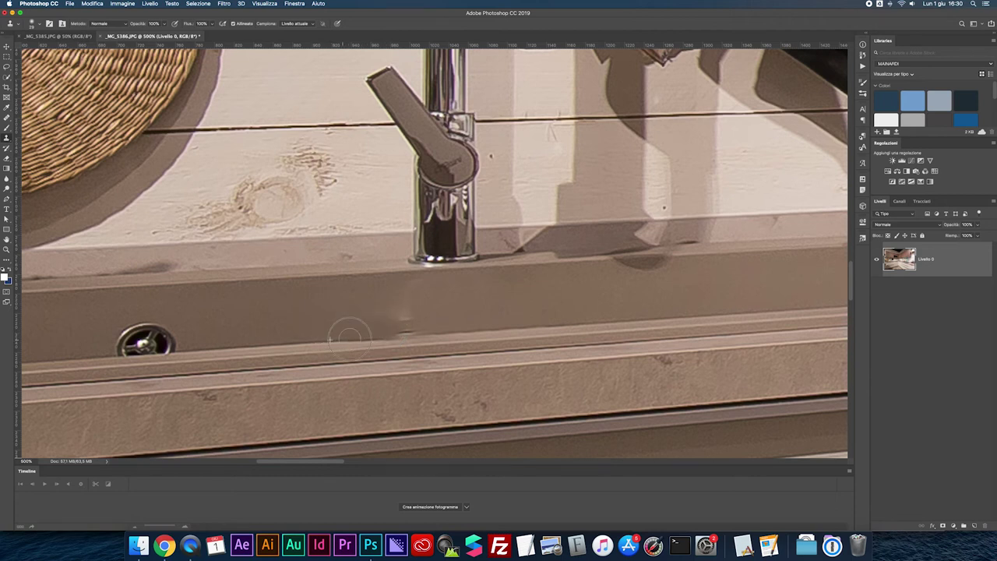
pyautogui.scroll(1, 351, 327)
pyautogui.moveTo(362, 335)
pyautogui.mouseDown()
pyautogui.moveTo(401, 339)
pyautogui.moveTo(390, 322)
pyautogui.mouseUp()
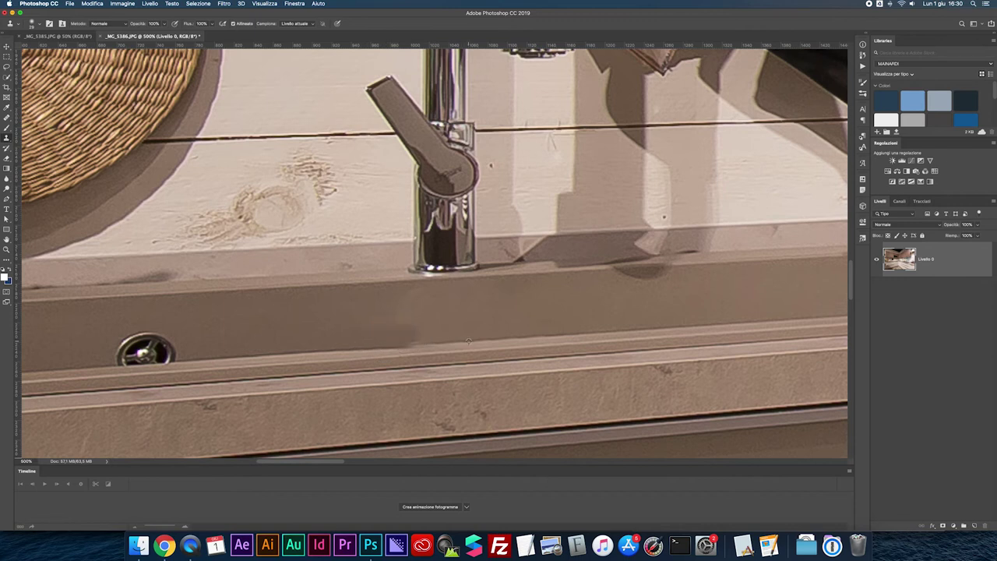
pyautogui.moveTo(405, 337); pyautogui.dragTo(389, 335)
pyautogui.scroll(-1, 393, 311)
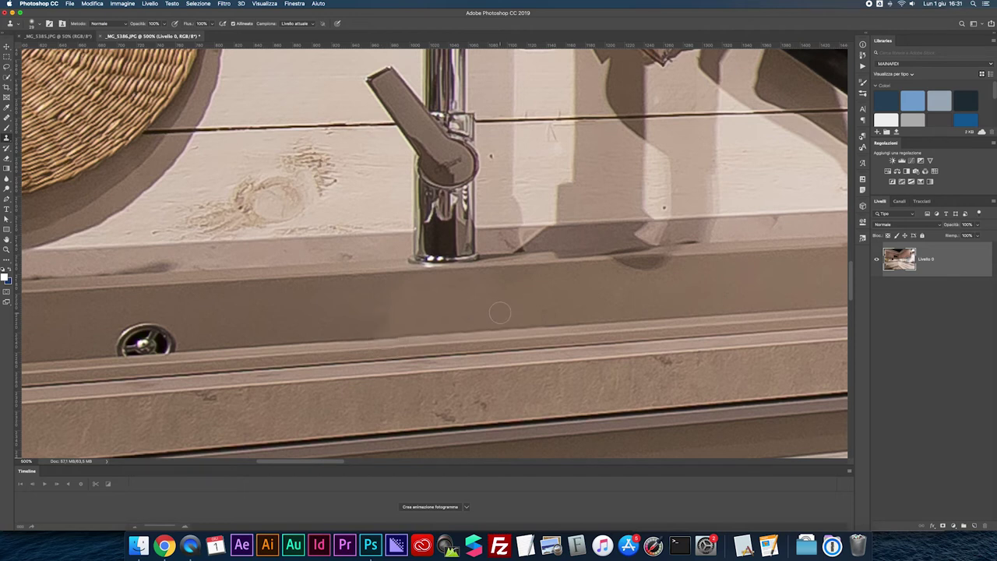
# - Fit the photo to the window, flatten to one layer, and save as JPEG at quality 12
pyautogui.press('super+minus')
pyautogui.press('super+minus')
pyautogui.press('super+minus')
pyautogui.press('super+minus')
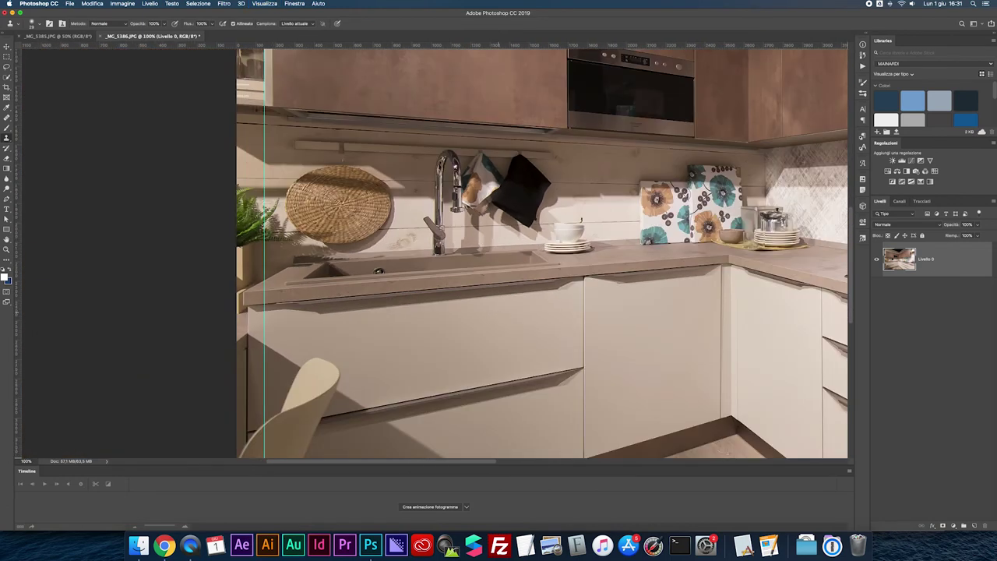
pyautogui.press('super+minus')
pyautogui.press('super+minus')
pyautogui.press('super+0')
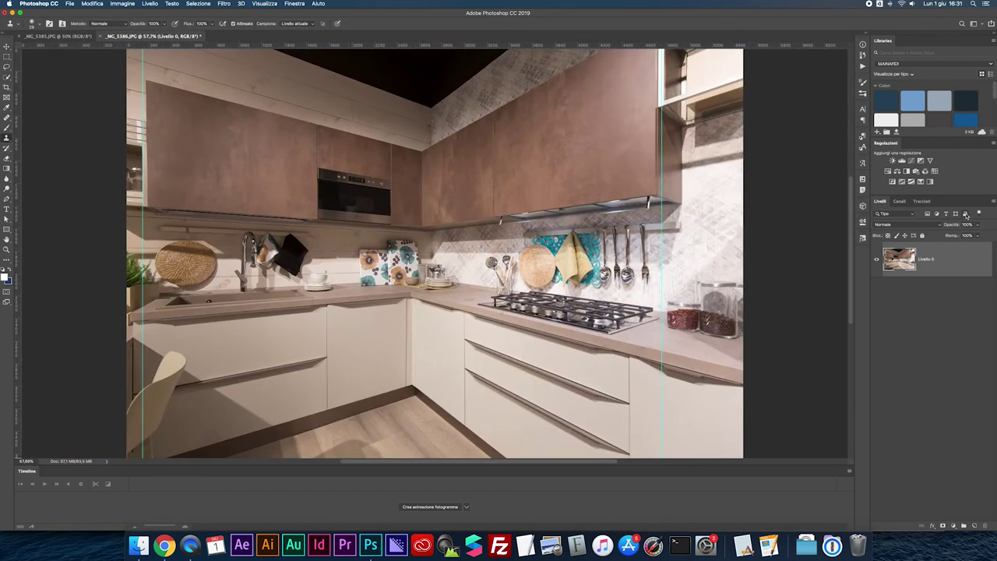
pyautogui.click(991, 203)
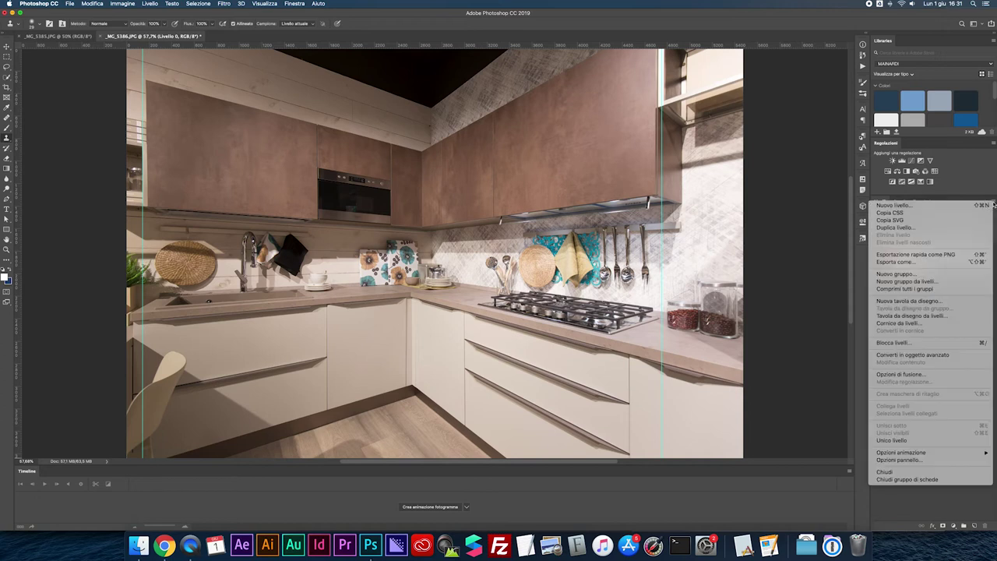
pyautogui.click(895, 440)
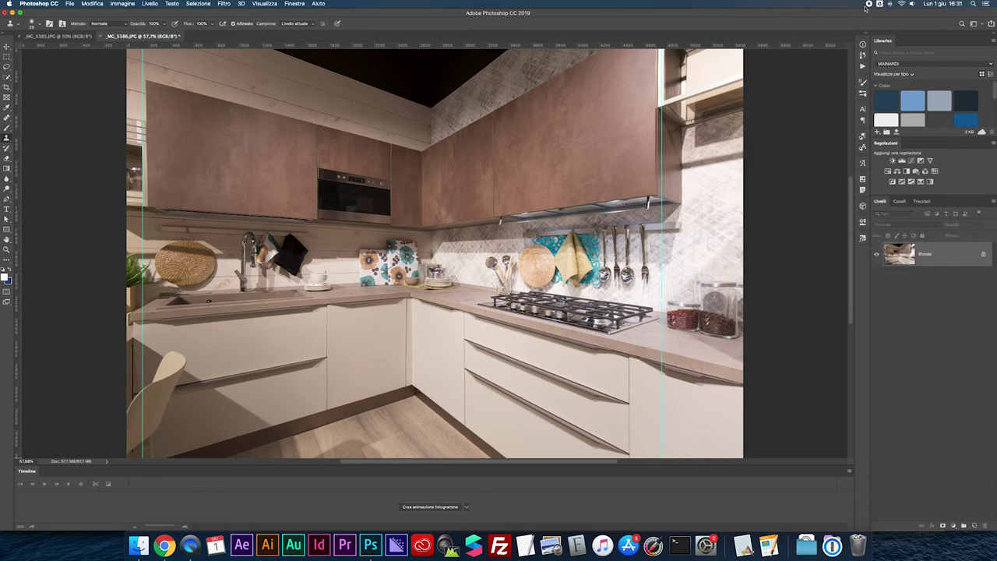
pyautogui.press('super+s')
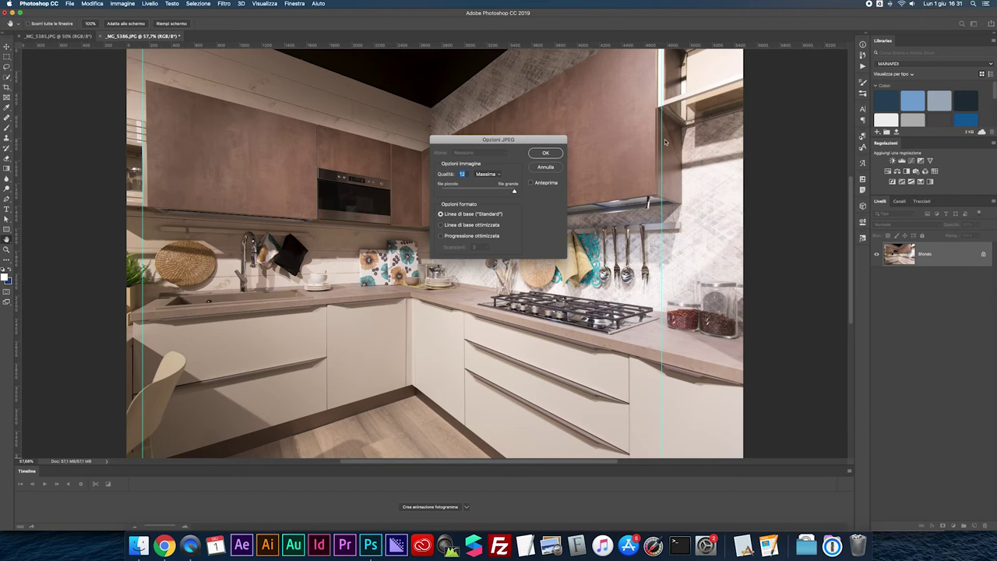
pyautogui.press('Return')
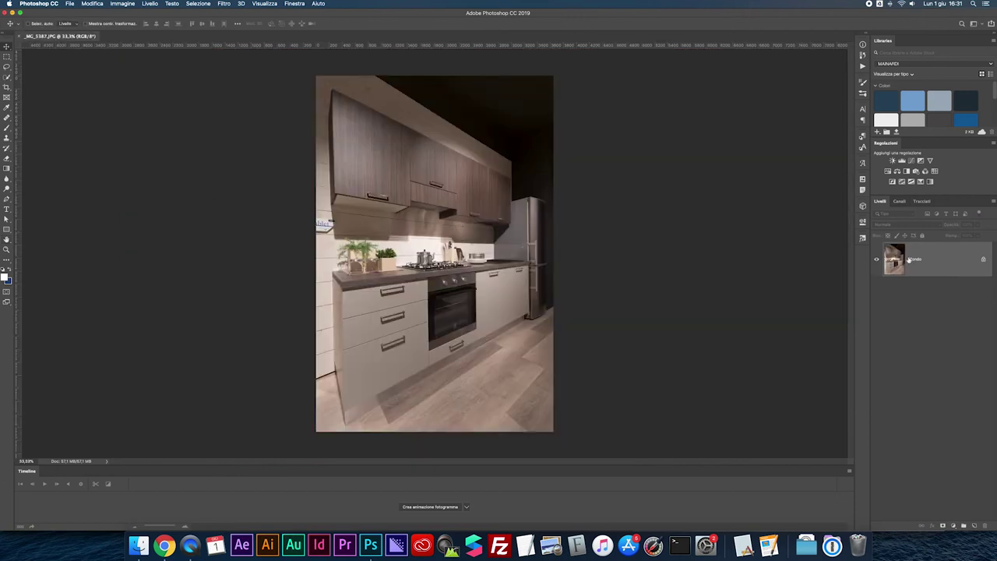
# - Unlock the _MG_5387.JPG layer, lasso the Tablet sign on the left wall and content-aware fill it
pyautogui.doubleClick(916, 260)
pyautogui.press('Return')
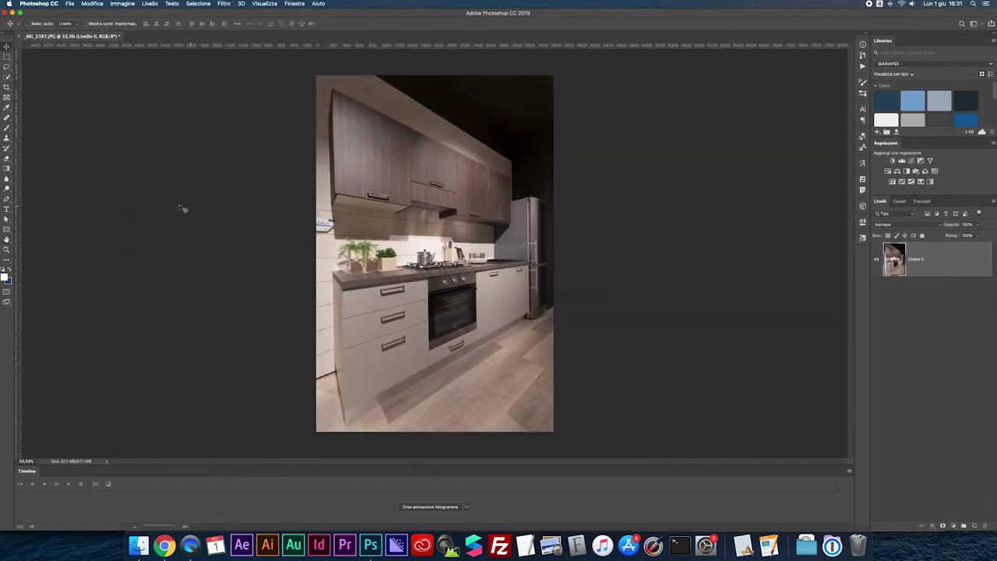
pyautogui.scroll(1, 299, 218)
pyautogui.scroll(1, 294, 212)
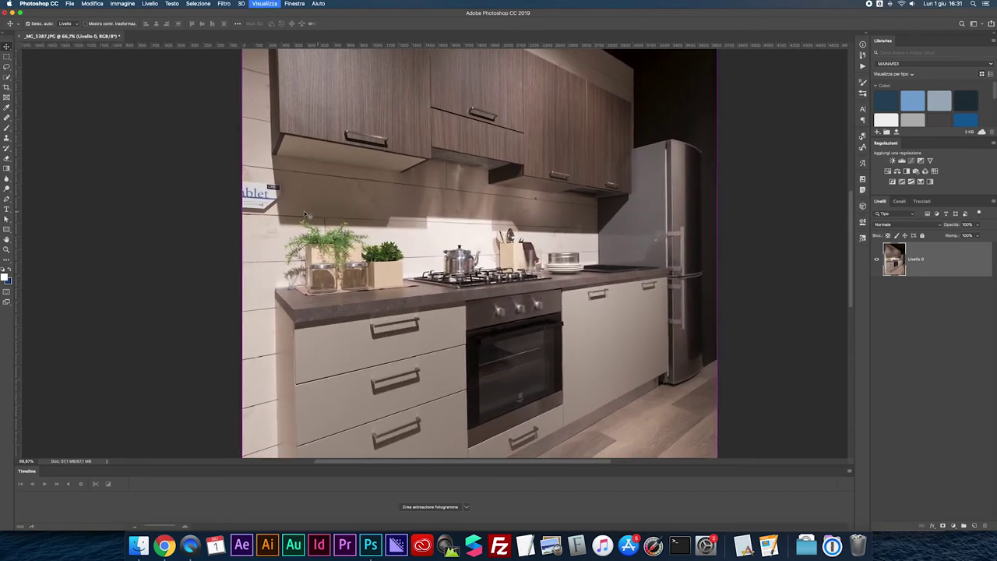
pyautogui.scroll(1, 288, 208)
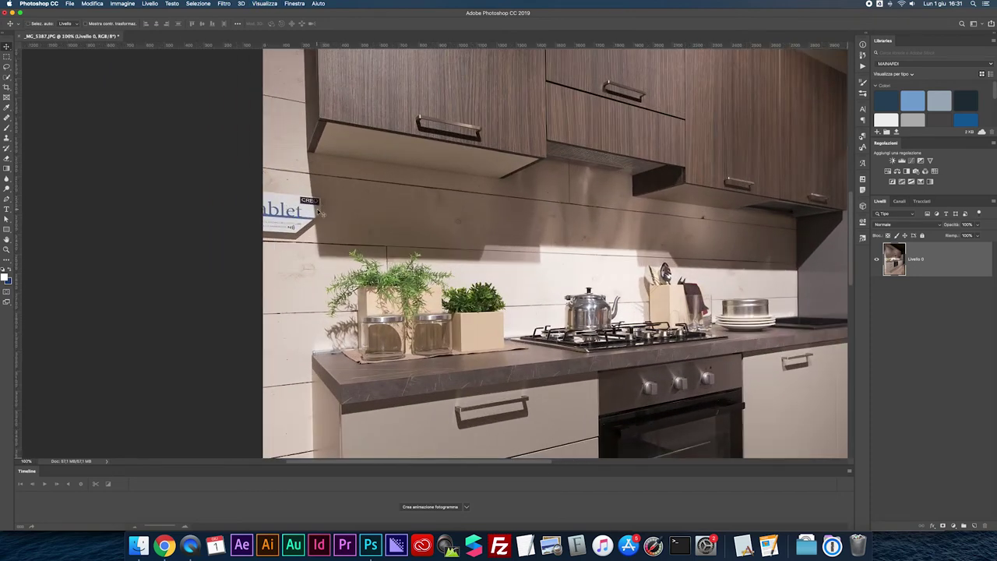
pyautogui.press('l')
pyautogui.moveTo(249, 187)
pyautogui.mouseDown()
pyautogui.moveTo(324, 241)
pyautogui.moveTo(244, 236)
pyautogui.mouseUp()
pyautogui.rightClick(292, 206)
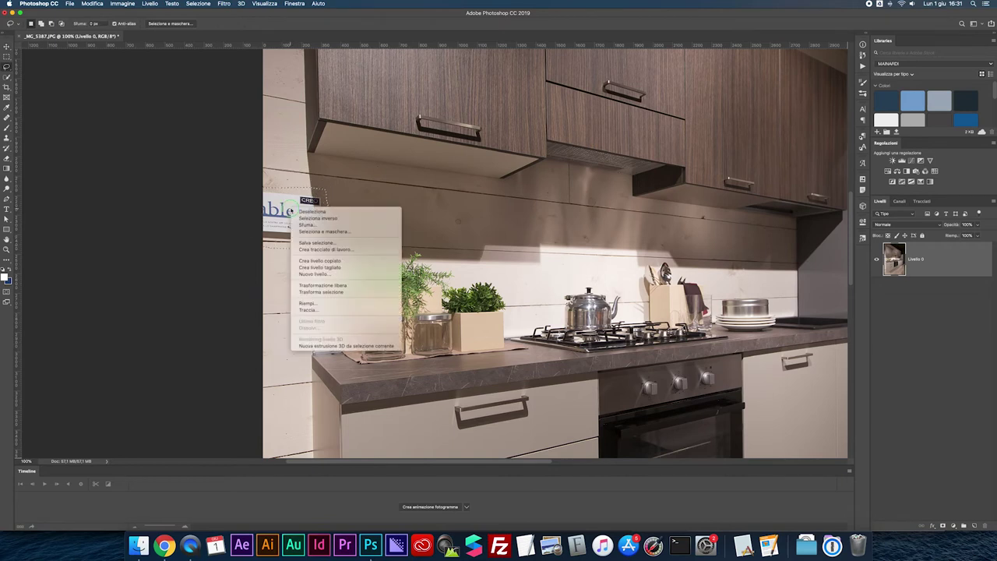
pyautogui.click(309, 303)
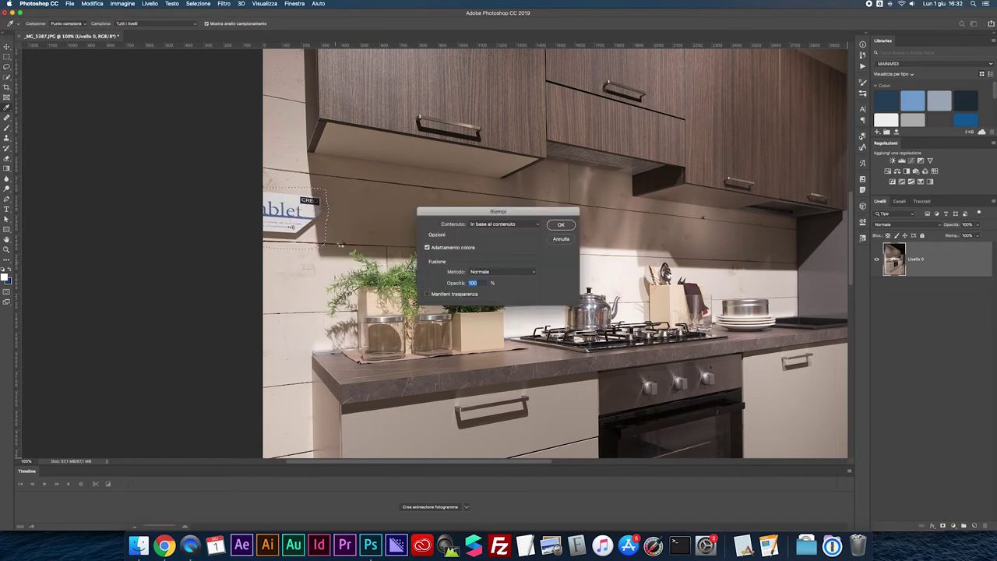
pyautogui.press('Return')
# - Zoom to 200%, deselect, and clone-stamp over the crack at the shadow's left edge
pyautogui.press('super+plus')
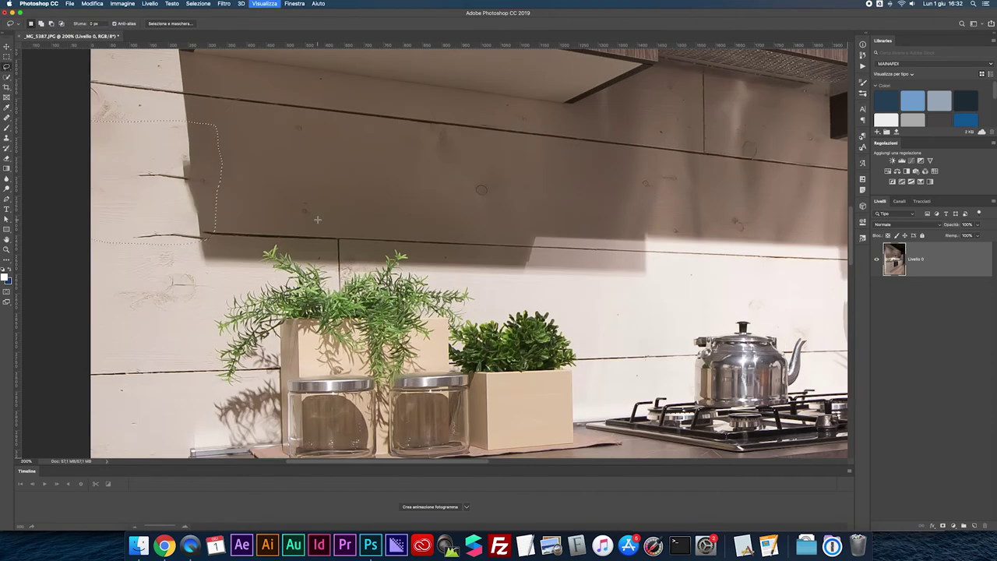
pyautogui.hscroll(-10, 317, 220)
pyautogui.scroll(3, 317, 219)
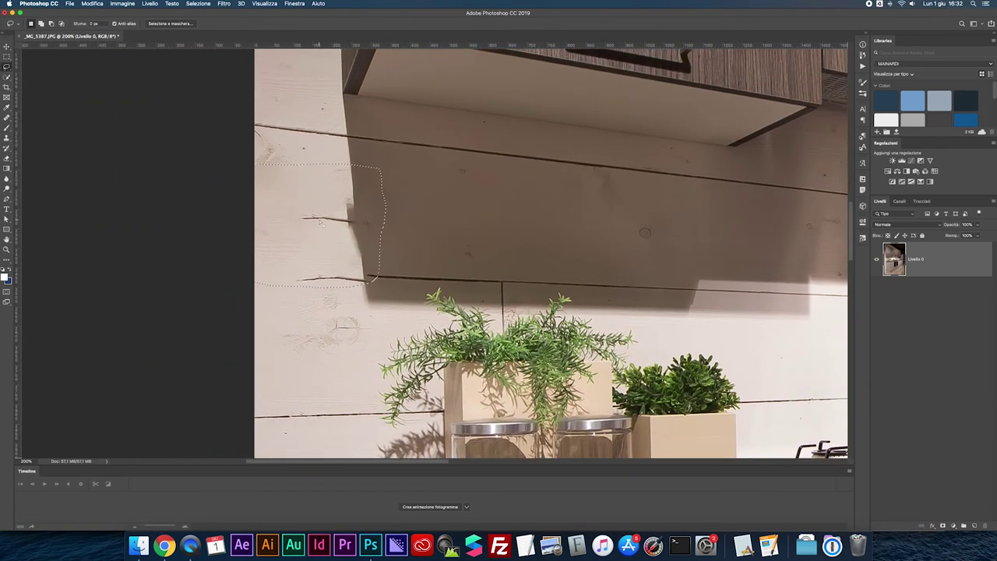
pyautogui.scroll(1, 320, 222)
pyautogui.press('super+d')
pyautogui.press('s')
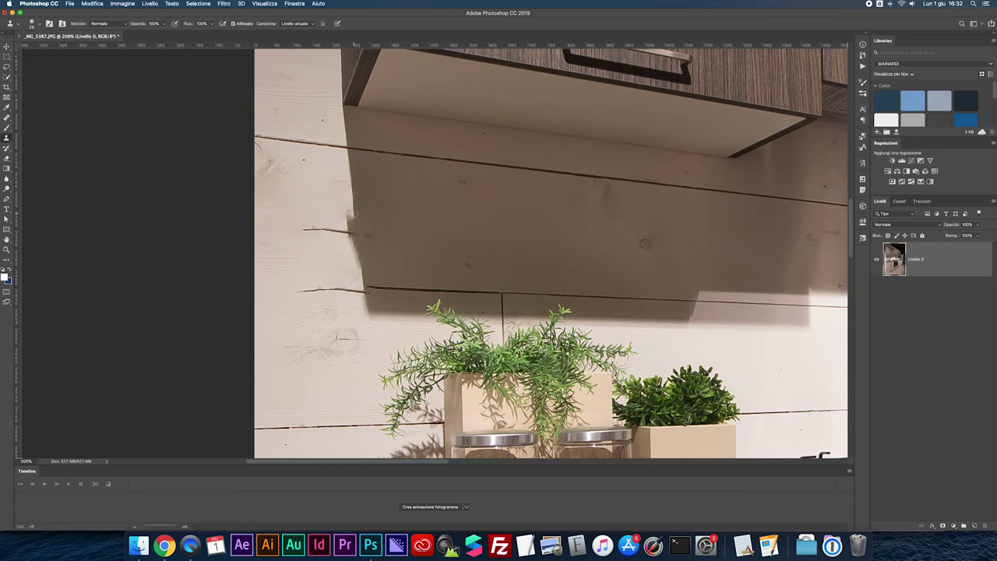
pyautogui.keyDown('alt'); pyautogui.click(345, 218); pyautogui.keyUp('alt')
pyautogui.moveTo(355, 227); pyautogui.dragTo(307, 229)
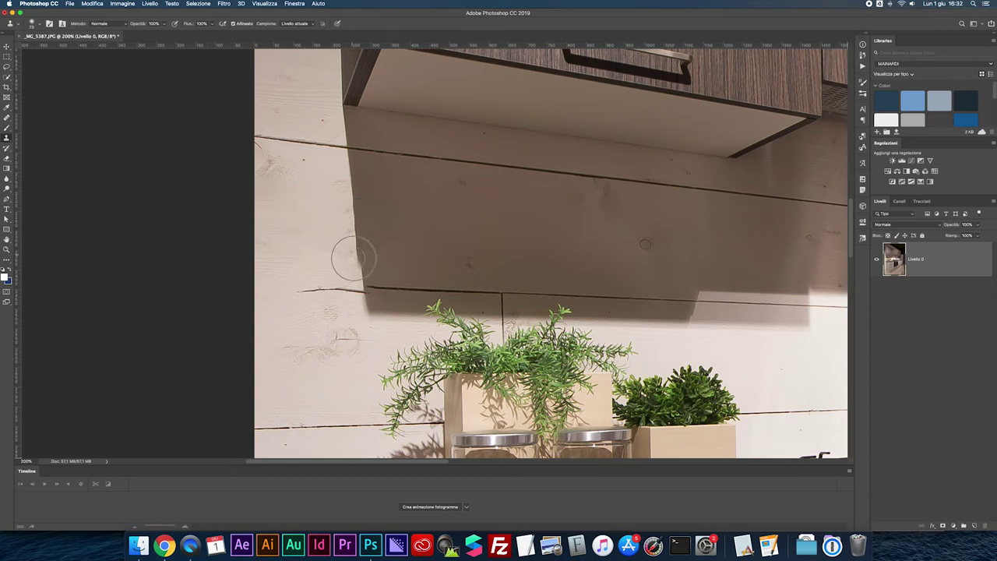
# - Smooth the shadow edge further and copy the selected wall strip to a new layer
pyautogui.scroll(-2, 353, 259)
pyautogui.scroll(-1, 374, 280)
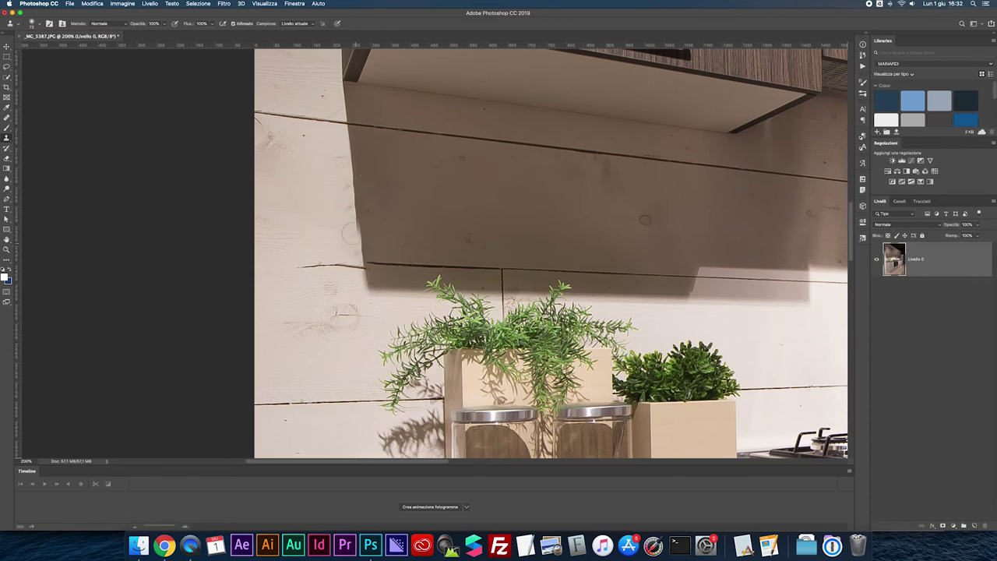
pyautogui.scroll(1, 347, 227)
pyautogui.moveTo(348, 212); pyautogui.dragTo(343, 204)
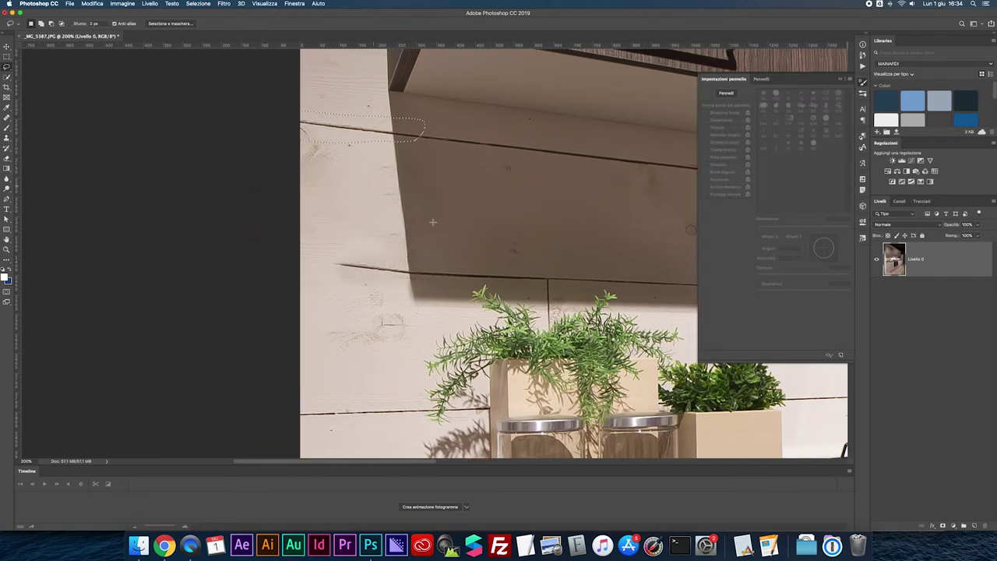
pyautogui.hotkey('ctrl', 'j')
# - Move the copied strip down onto the plank line at the shadow edge
pyautogui.press('v')
pyautogui.moveTo(391, 138)
pyautogui.mouseDown()
pyautogui.moveTo(376, 276)
pyautogui.moveTo(400, 274)
pyautogui.mouseUp()
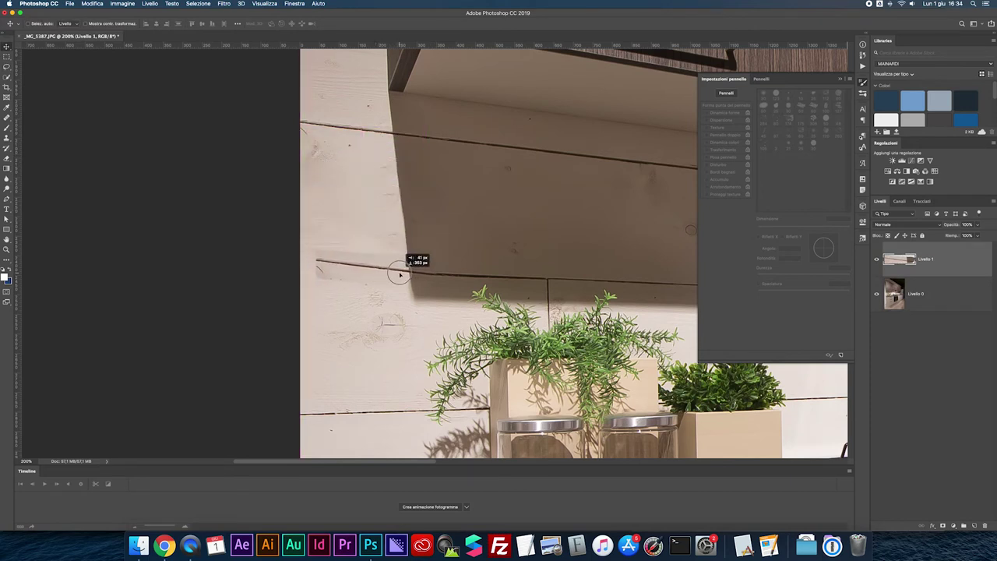
pyautogui.moveTo(400, 274); pyautogui.dragTo(400, 275)
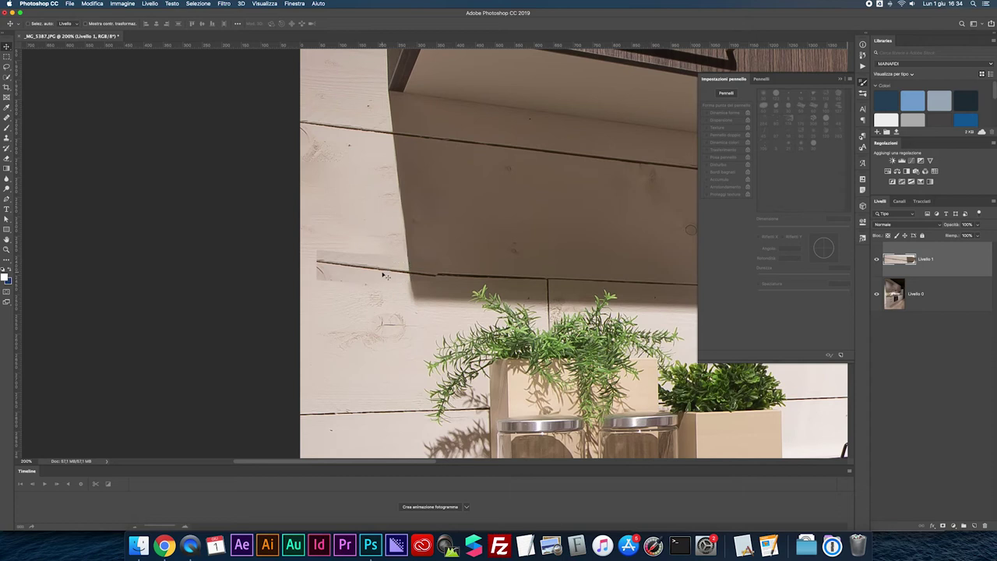
# - Stretch the strip toward the left image edge and set its blend mode to Moltiplica (Multiply)
pyautogui.hotkey('ctrl', 't')
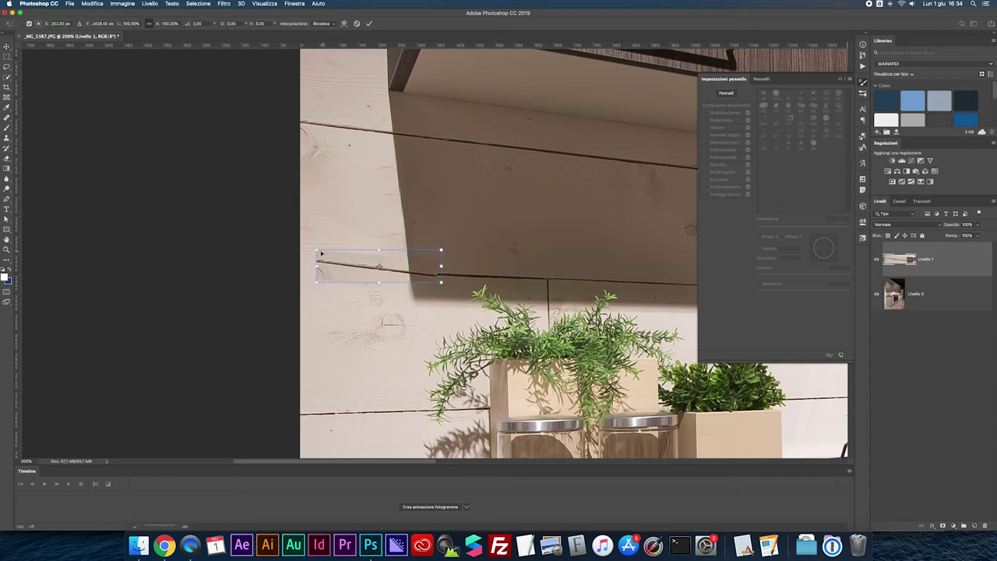
pyautogui.moveTo(317, 267); pyautogui.dragTo(292, 263)
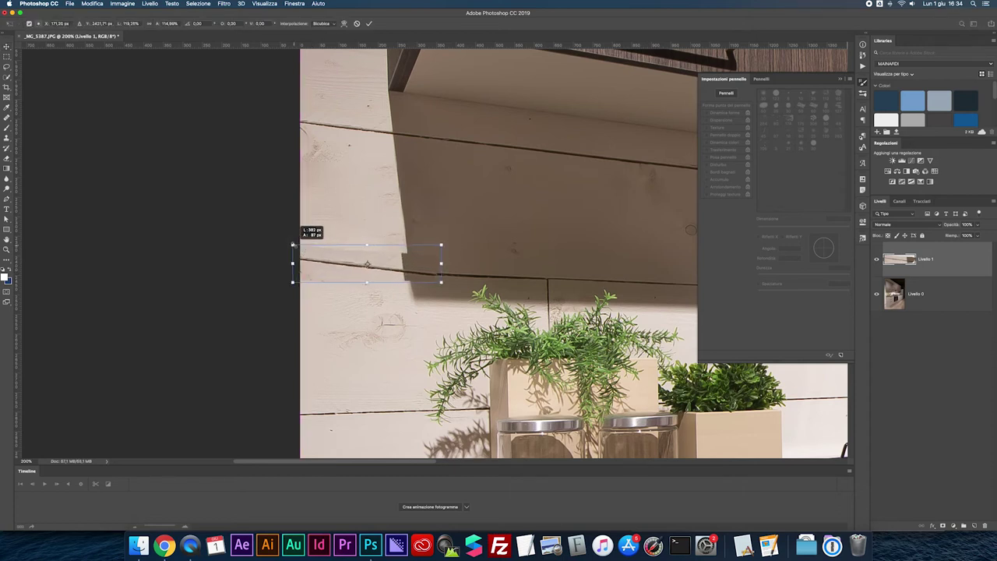
pyautogui.moveTo(430, 271); pyautogui.dragTo(434, 273)
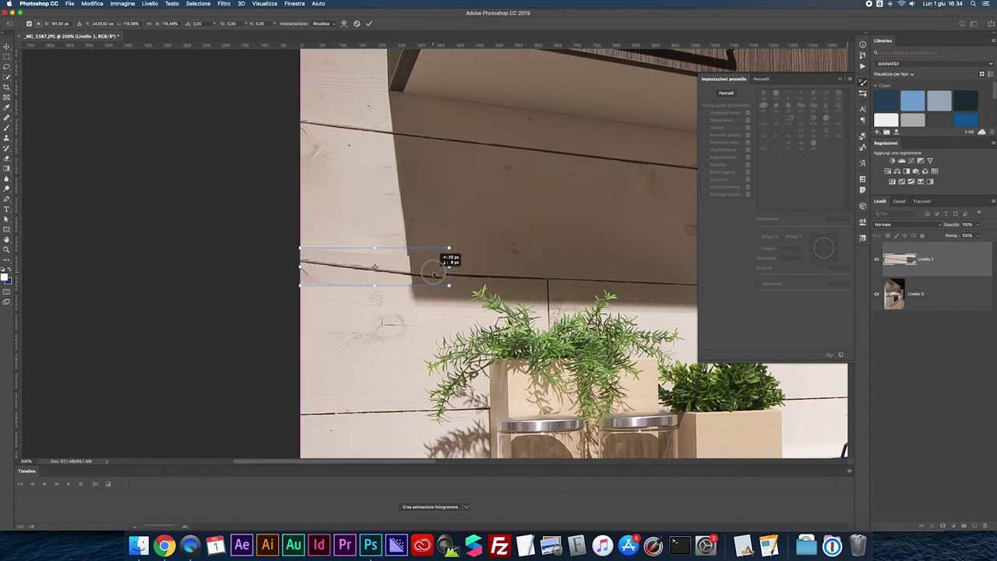
pyautogui.moveTo(434, 272)
pyautogui.mouseDown()
pyautogui.moveTo(452, 240)
pyautogui.moveTo(435, 256)
pyautogui.mouseUp()
pyautogui.press('Return')
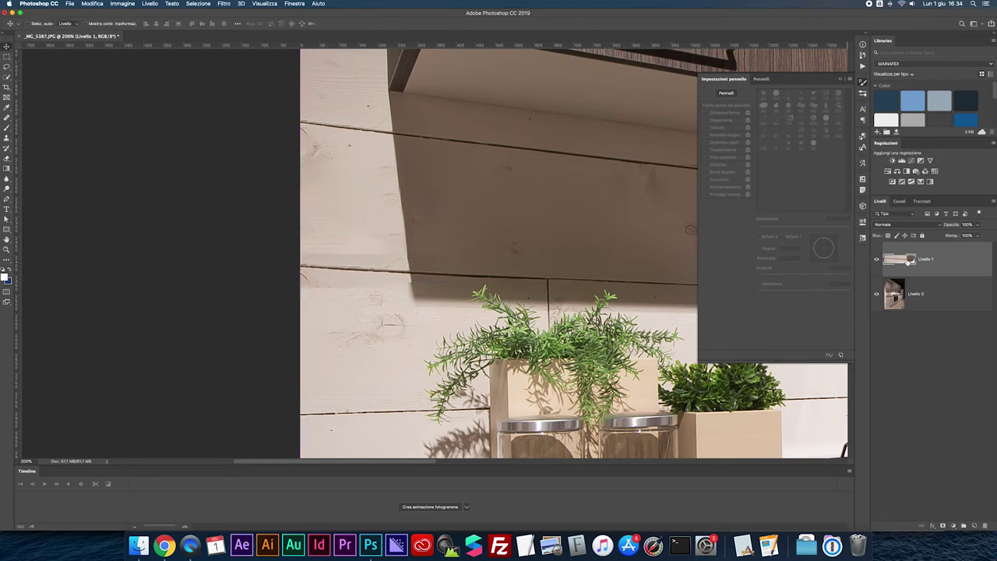
pyautogui.click(903, 225)
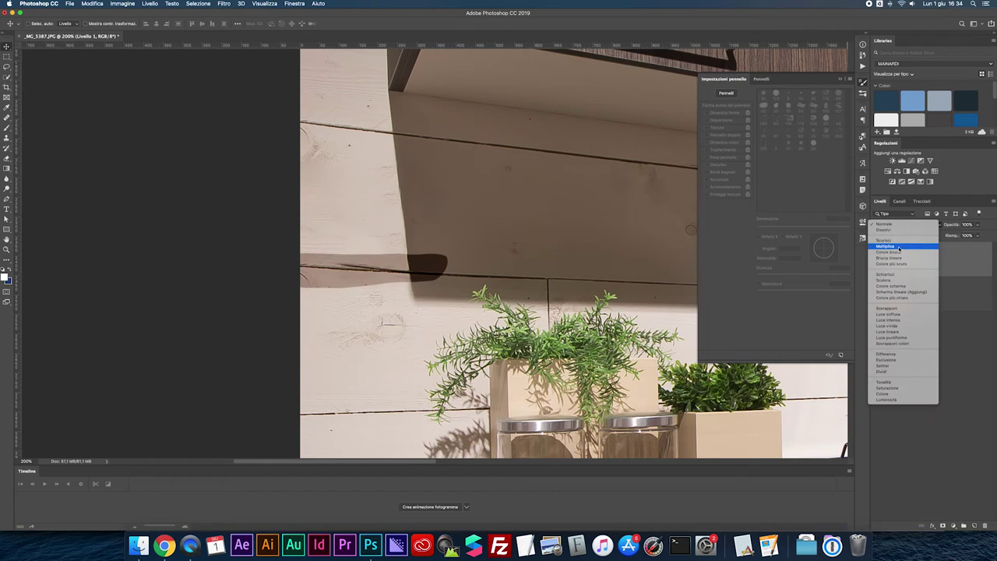
pyautogui.click(899, 247)
# - Split the strip layer's Questo livello blend slider so its lighter tones drop out smoothly
pyautogui.doubleClick(955, 261)
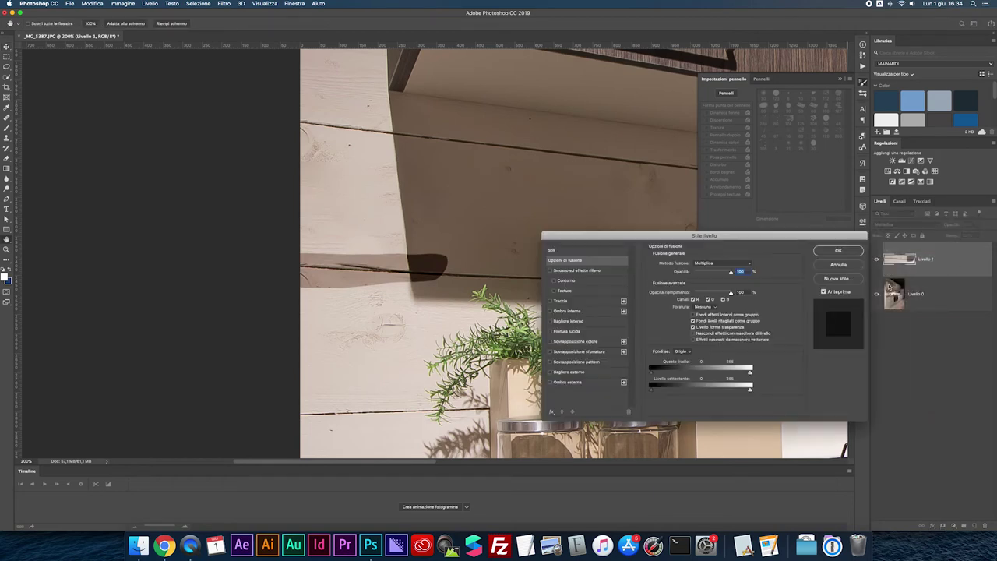
pyautogui.moveTo(749, 374); pyautogui.dragTo(671, 373)
pyautogui.moveTo(751, 374); pyautogui.dragTo(727, 373)
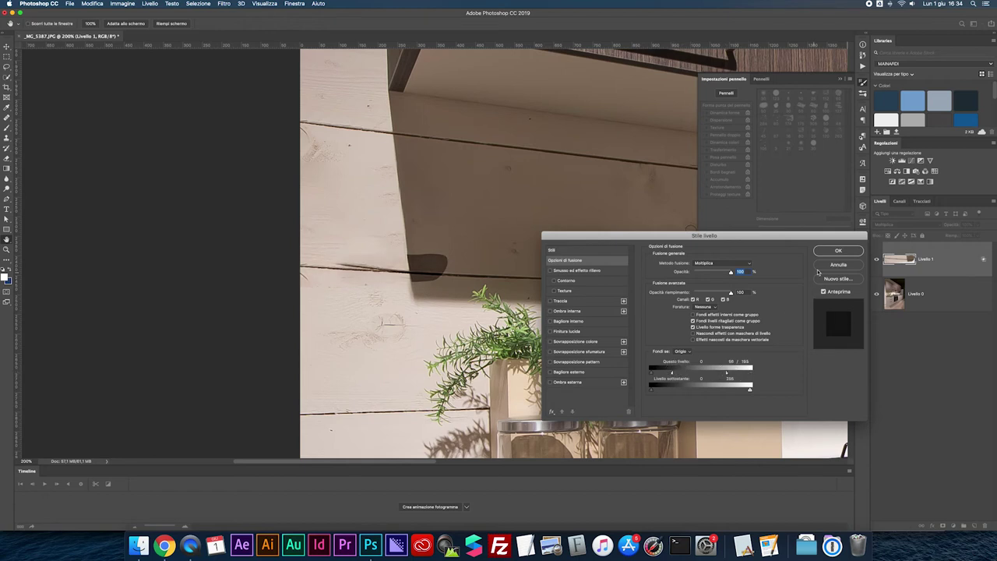
pyautogui.click(838, 251)
# - Erase the dark blotch and small dark spot left on the copied strip
pyautogui.press('e')
pyautogui.moveTo(416, 256); pyautogui.dragTo(429, 250)
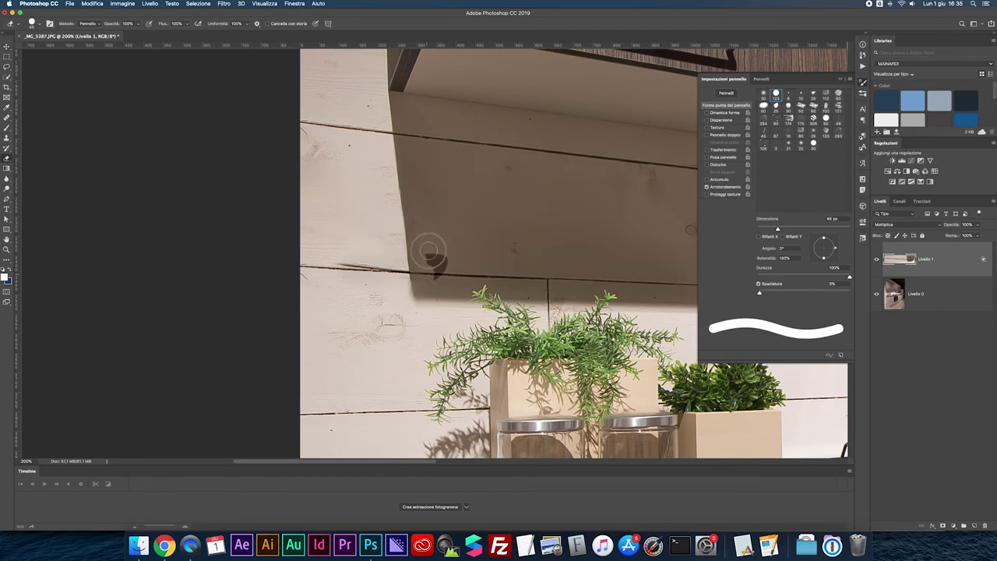
pyautogui.moveTo(423, 252); pyautogui.dragTo(457, 267)
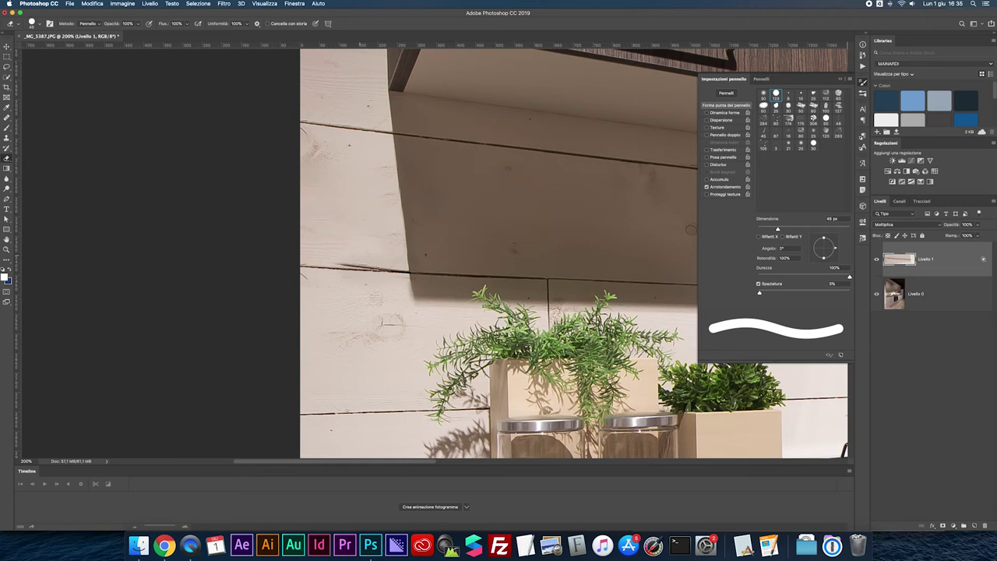
# - With the strip hidden, try cloning over the plank line on the photo, then undo it
pyautogui.click(877, 260)
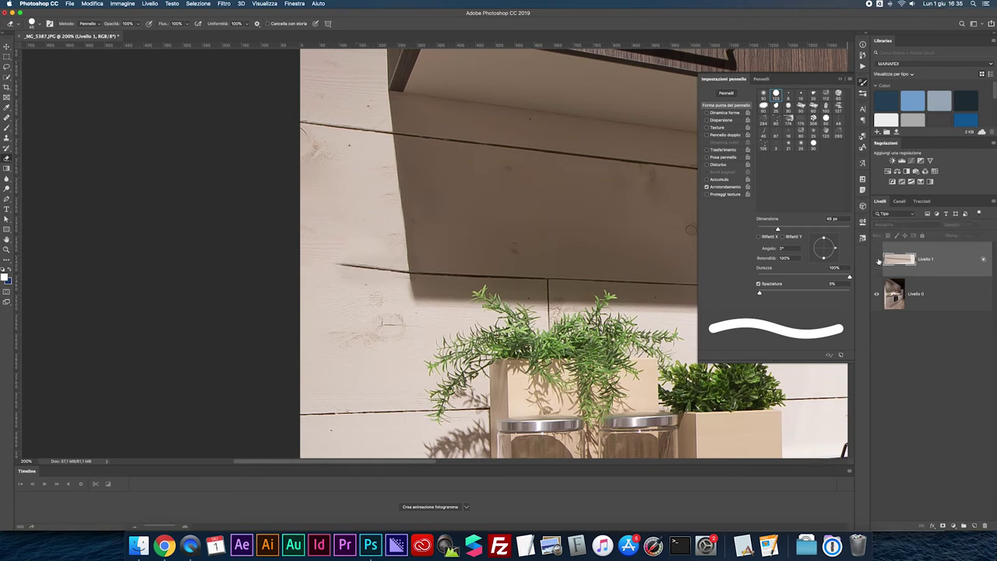
pyautogui.click(886, 285)
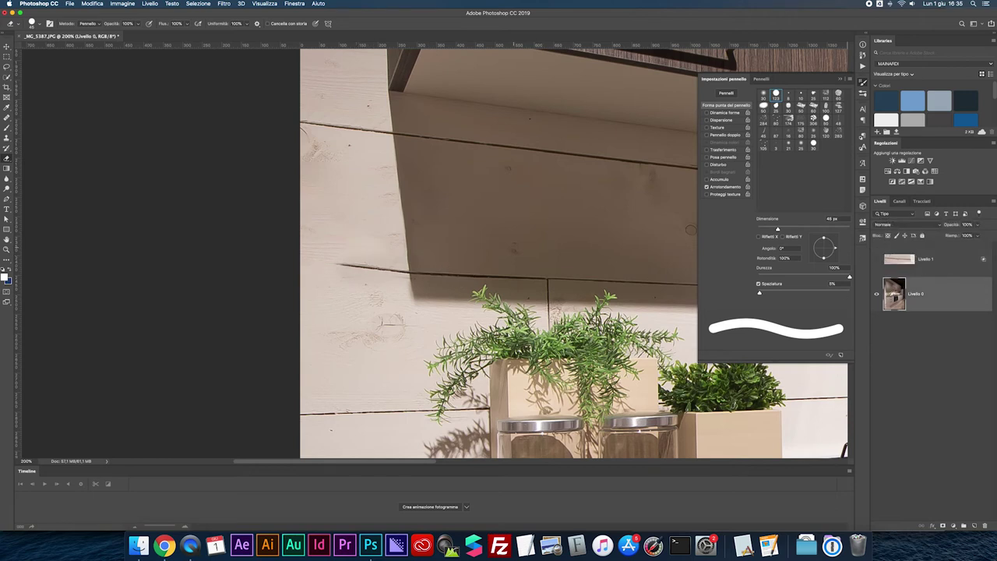
pyautogui.press('s')
pyautogui.keyDown('alt'); pyautogui.click(349, 228); pyautogui.keyUp('alt')
pyautogui.moveTo(348, 264); pyautogui.dragTo(415, 274)
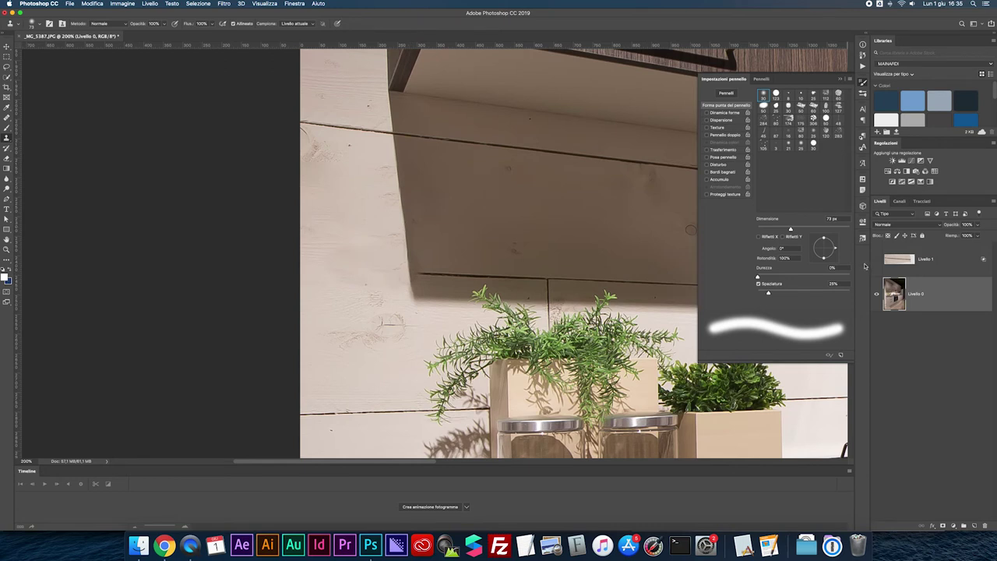
pyautogui.hotkey('ctrl', 'z')
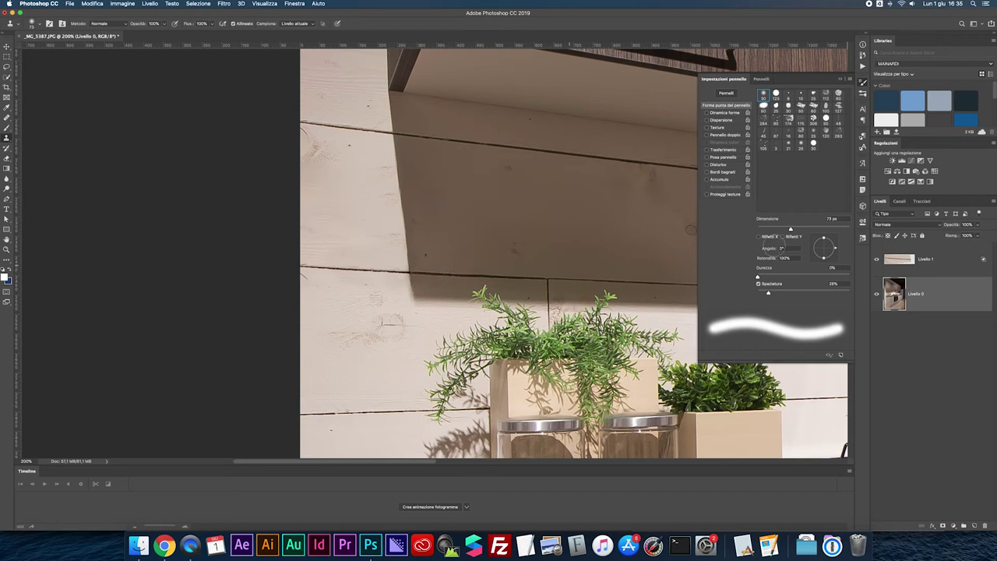
# - Show the strip again and merge it with the photo layer into one layer
pyautogui.click(877, 260)
pyautogui.press('super+0')
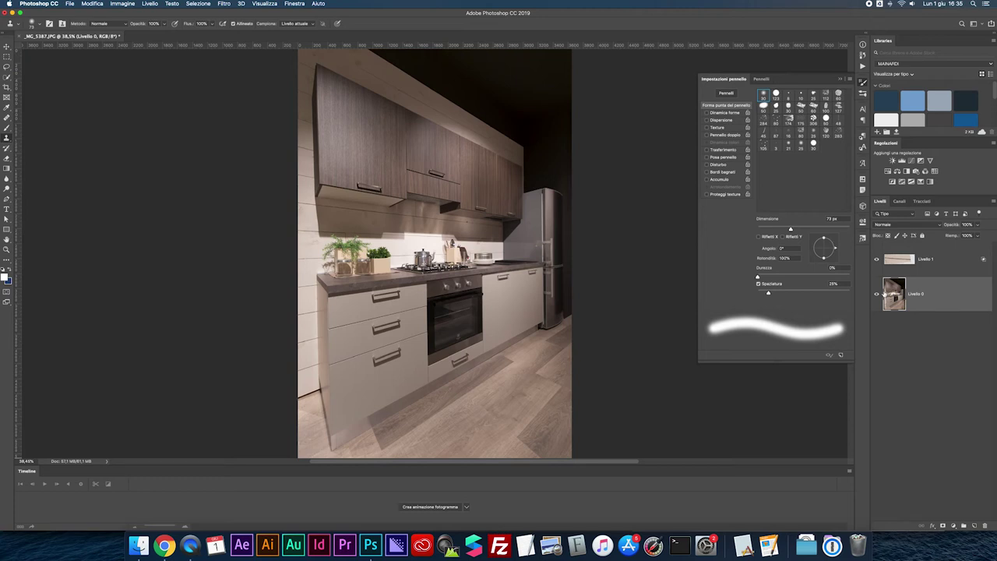
pyautogui.click(901, 261)
pyautogui.keyDown('shift'); pyautogui.click(896, 294); pyautogui.keyUp('shift')
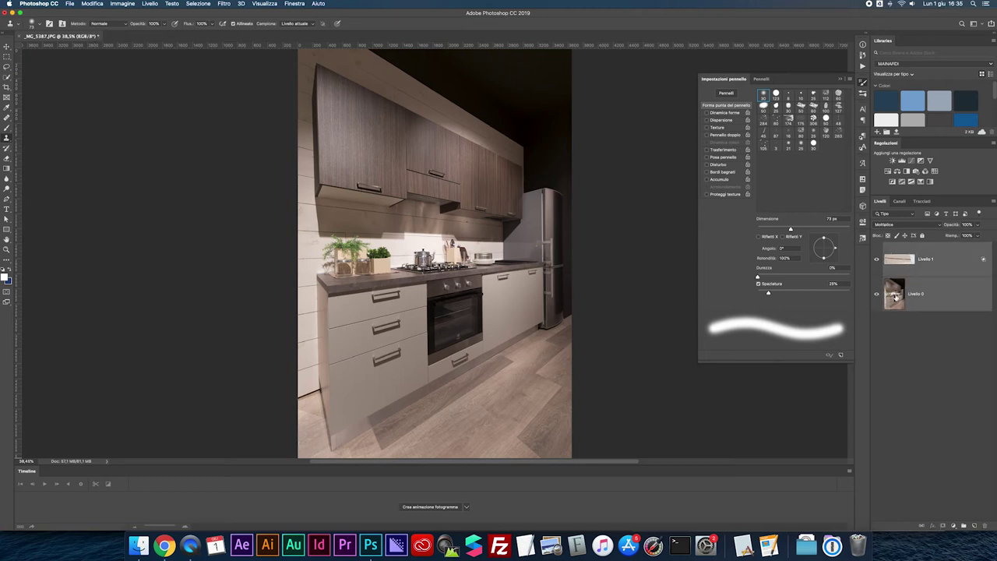
pyautogui.press('super+e')
pyautogui.press('super+a')
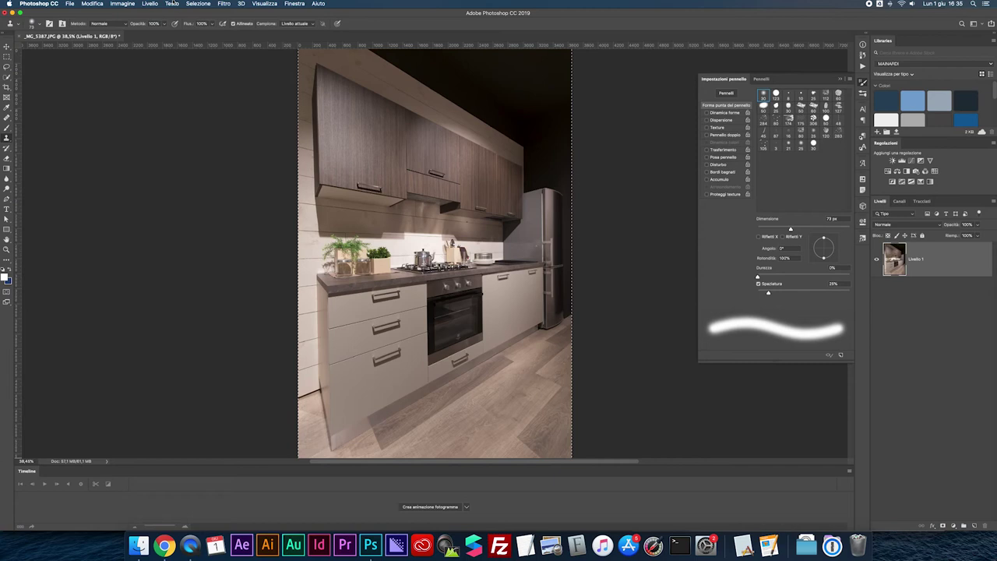
# - Deselect and place vertical guides near the photo's left and right edges
pyautogui.click(122, 3)
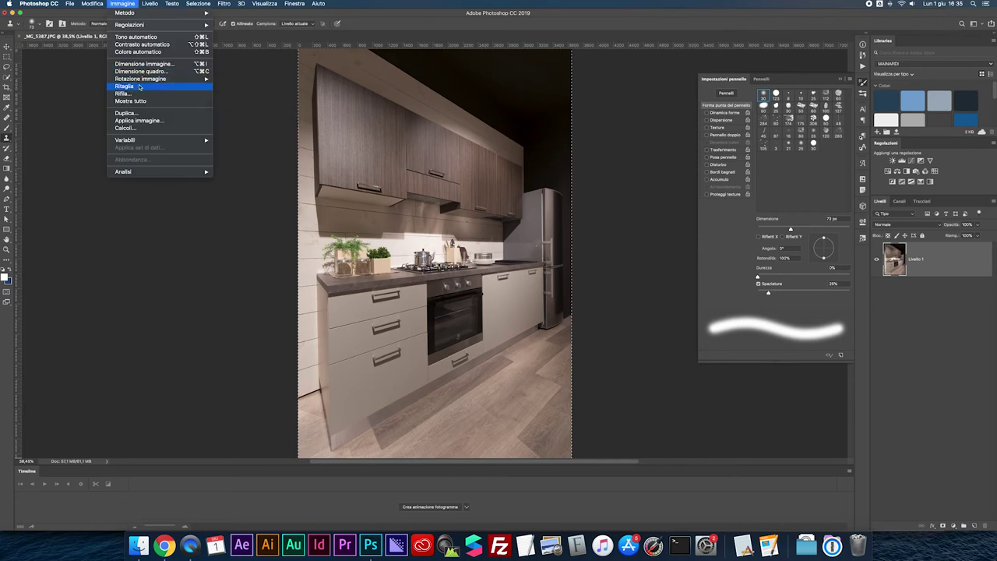
pyautogui.click(245, 130)
pyautogui.press('super+d')
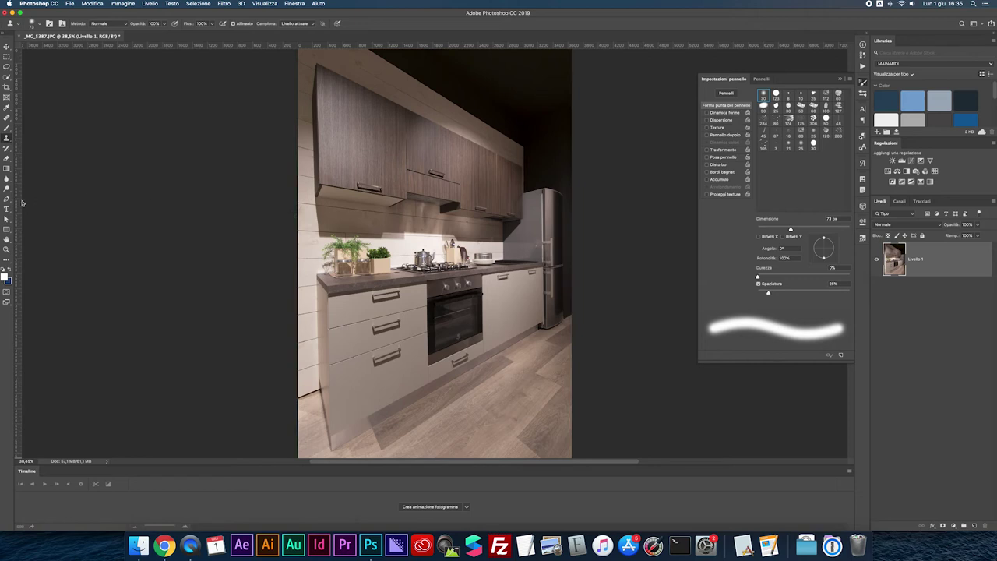
pyautogui.moveTo(18, 202); pyautogui.dragTo(313, 202)
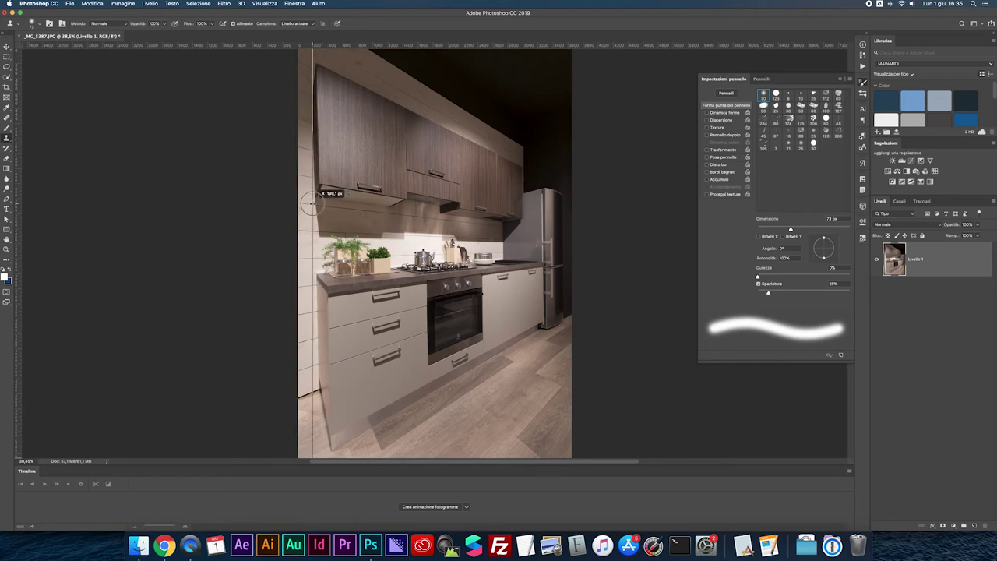
pyautogui.moveTo(19, 217); pyautogui.dragTo(566, 218)
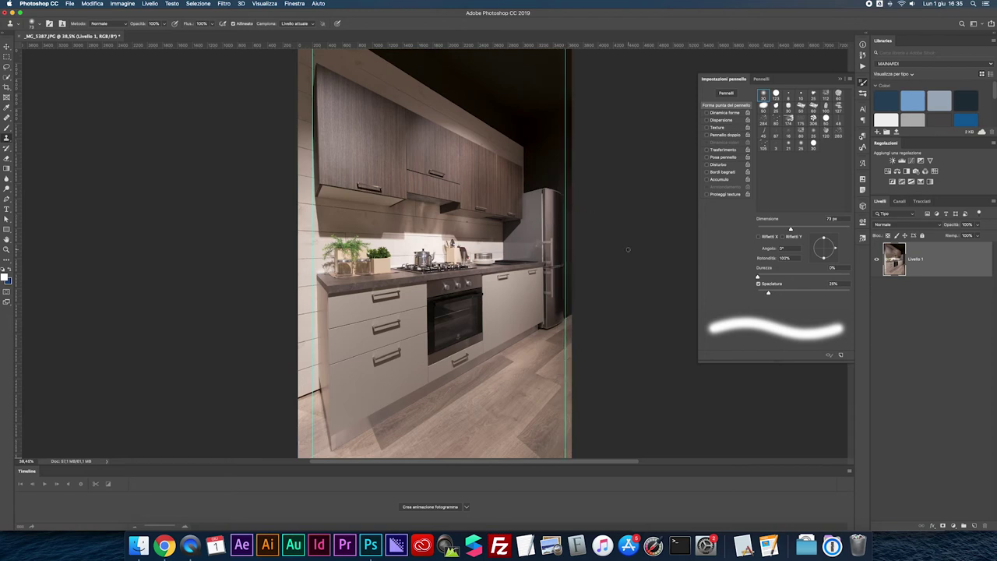
# - Distort the photo, pulling the bottom-left and top-right corners so verticals match the guides
pyautogui.hotkey('ctrl', 't')
pyautogui.rightClick(428, 223)
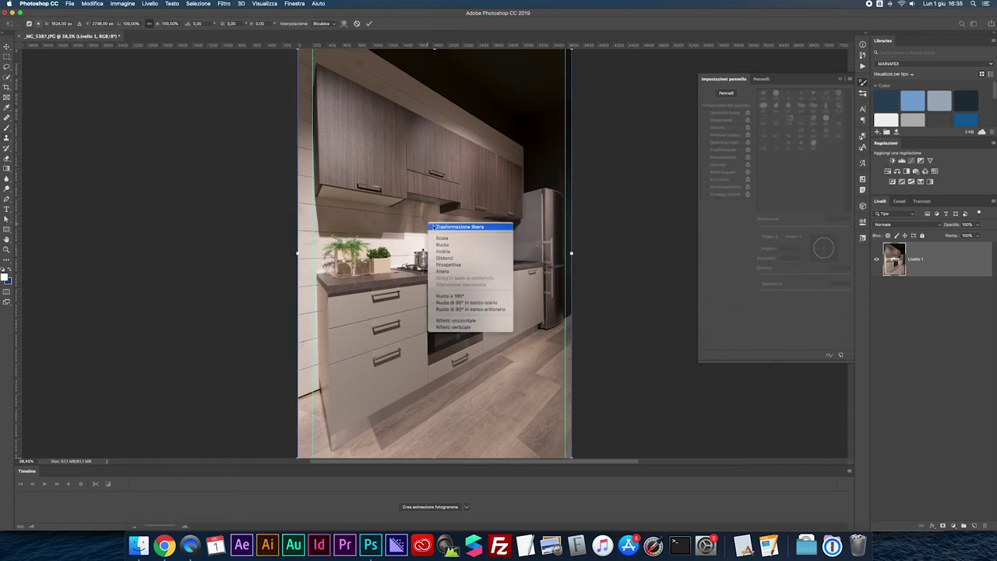
pyautogui.click(452, 258)
pyautogui.hotkey('ctrl', '-')
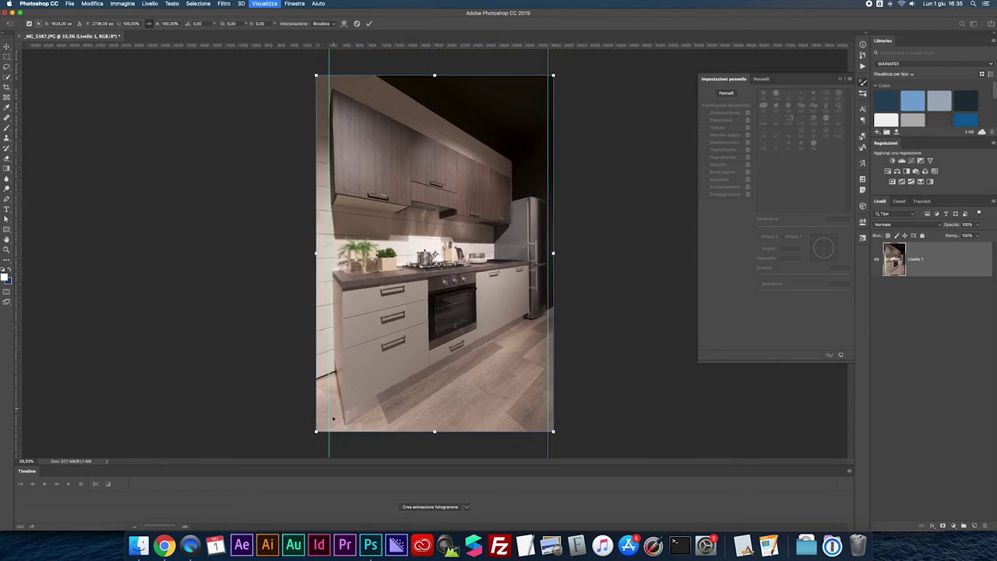
pyautogui.moveTo(316, 432); pyautogui.dragTo(307, 431)
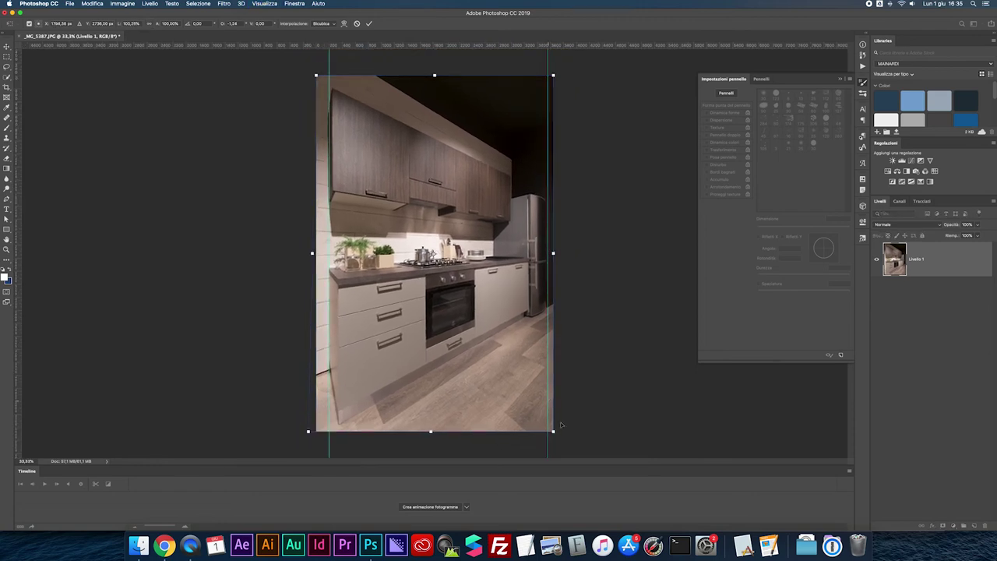
pyautogui.moveTo(553, 74); pyautogui.dragTo(556, 75)
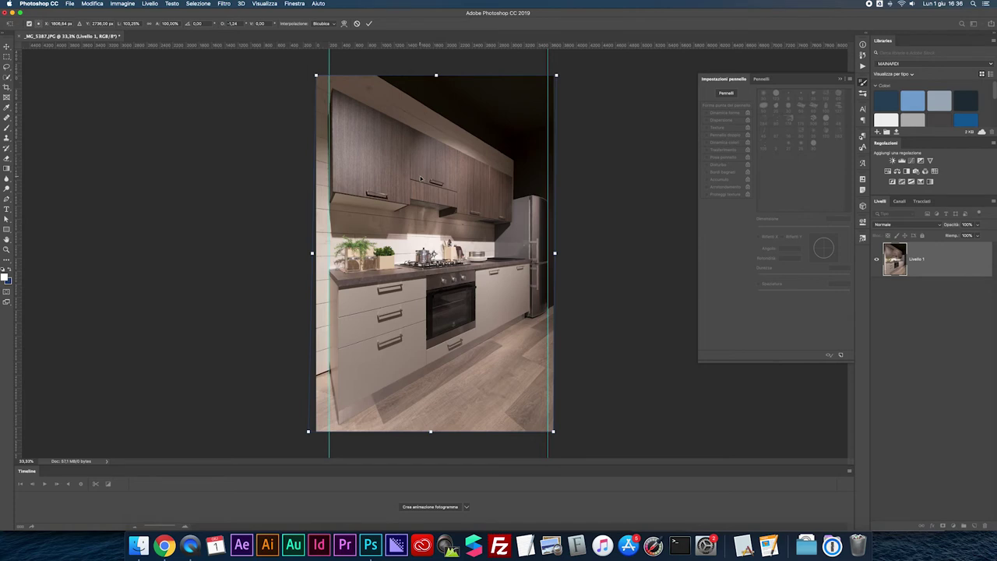
pyautogui.press('Return')
# - Flatten the photo into one background layer with Unico livello and save it
pyautogui.press('s')
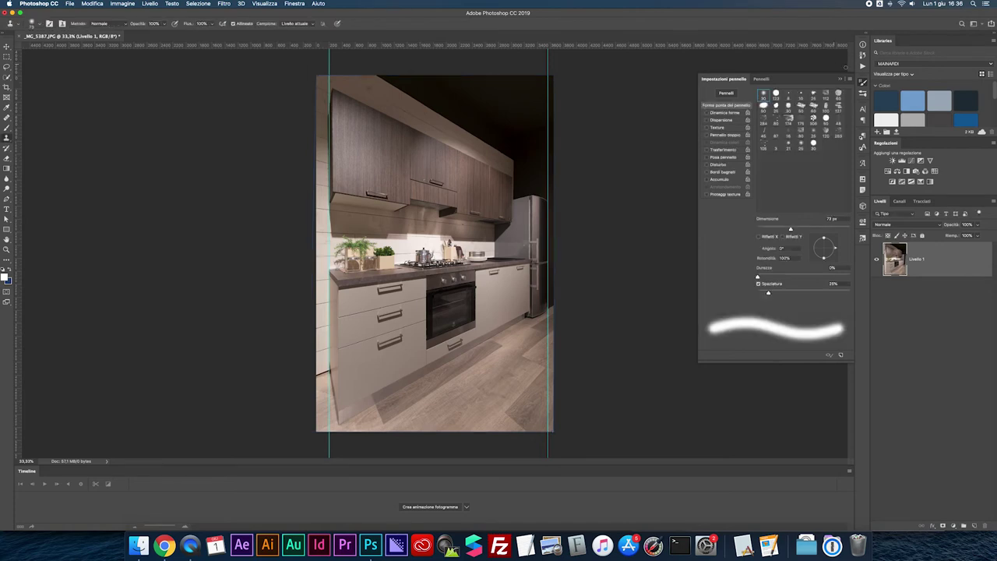
pyautogui.click(842, 79)
pyautogui.click(992, 201)
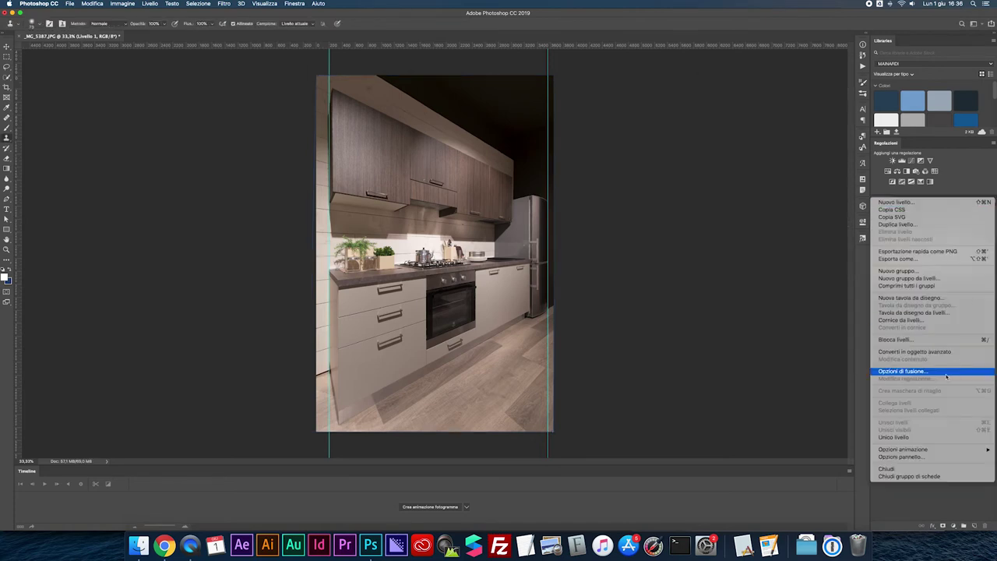
pyautogui.click(907, 439)
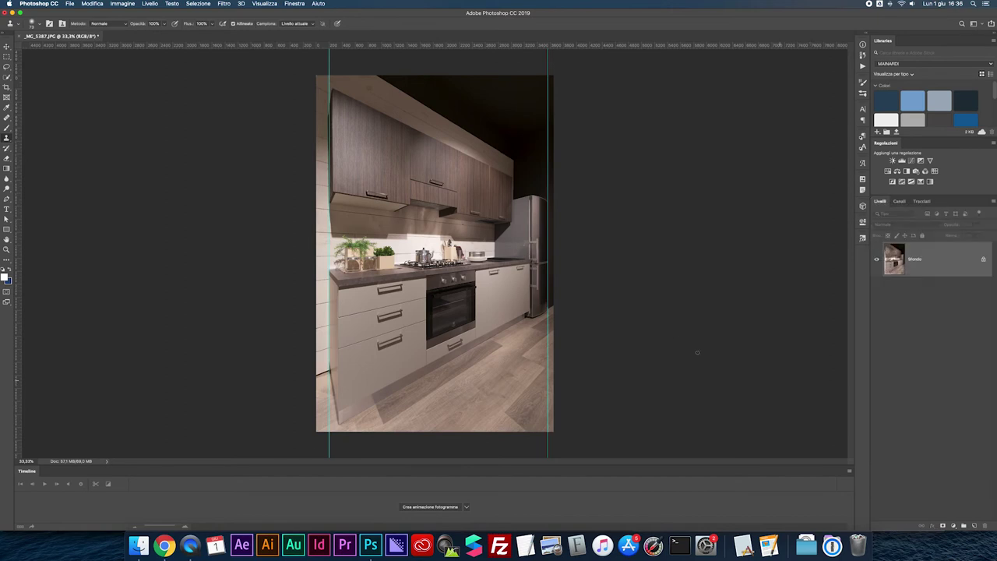
pyautogui.hotkey('ctrl', 's')
# - Confirm the JPEG options and bring up the MC_5390 photo at 100%
pyautogui.press('Return')
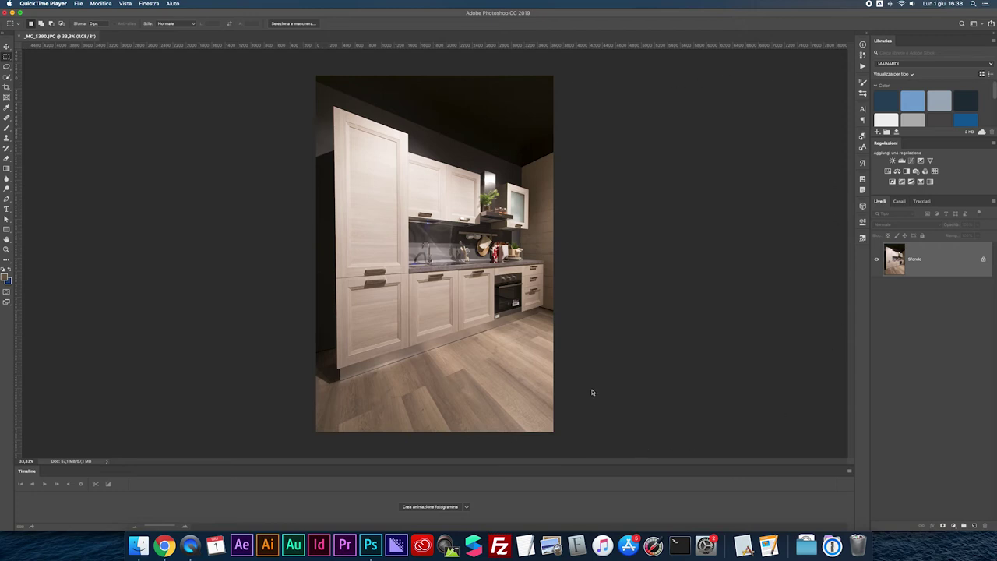
pyautogui.click(446, 315)
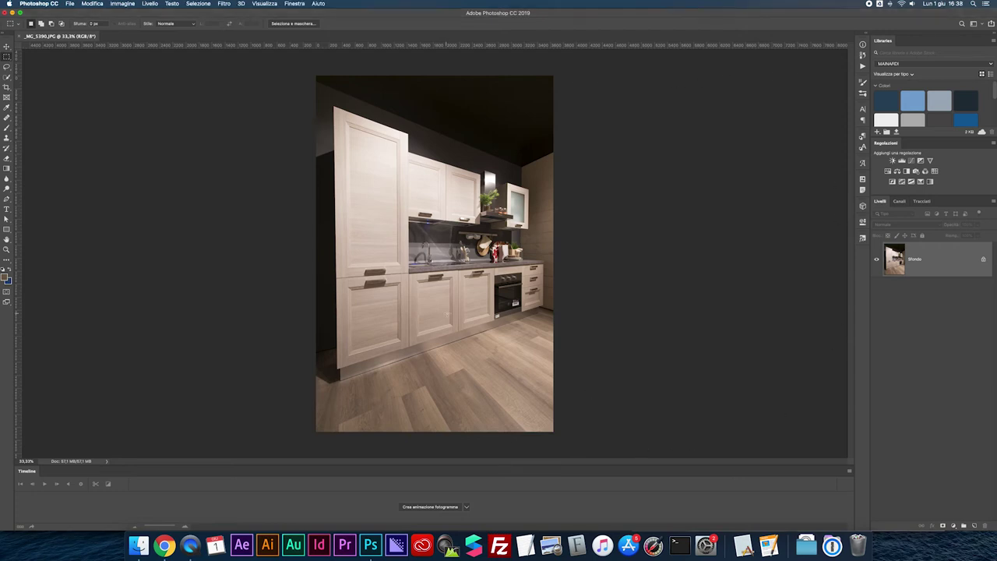
pyautogui.press('super+plus')
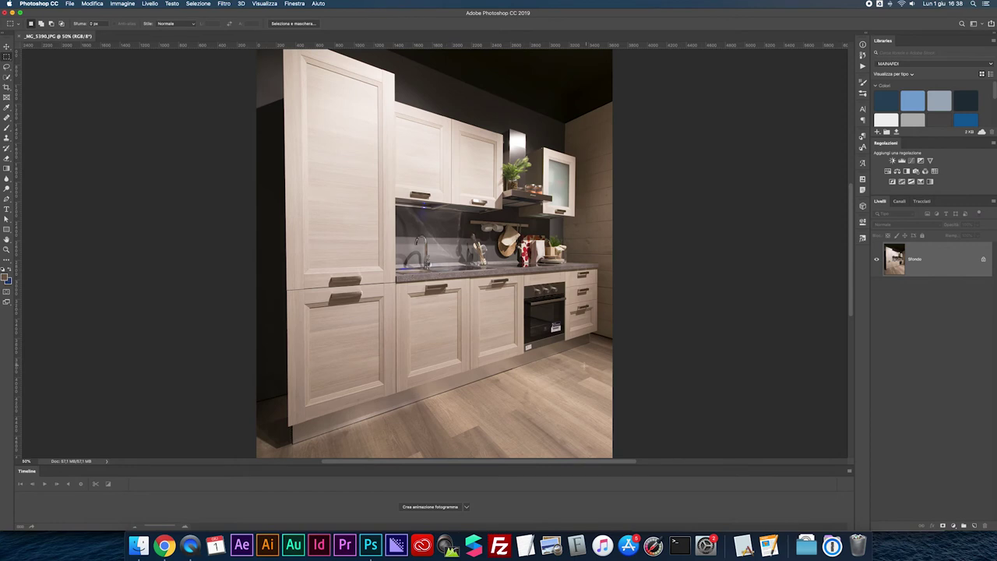
pyautogui.press('super+minus')
pyautogui.press('super+minus')
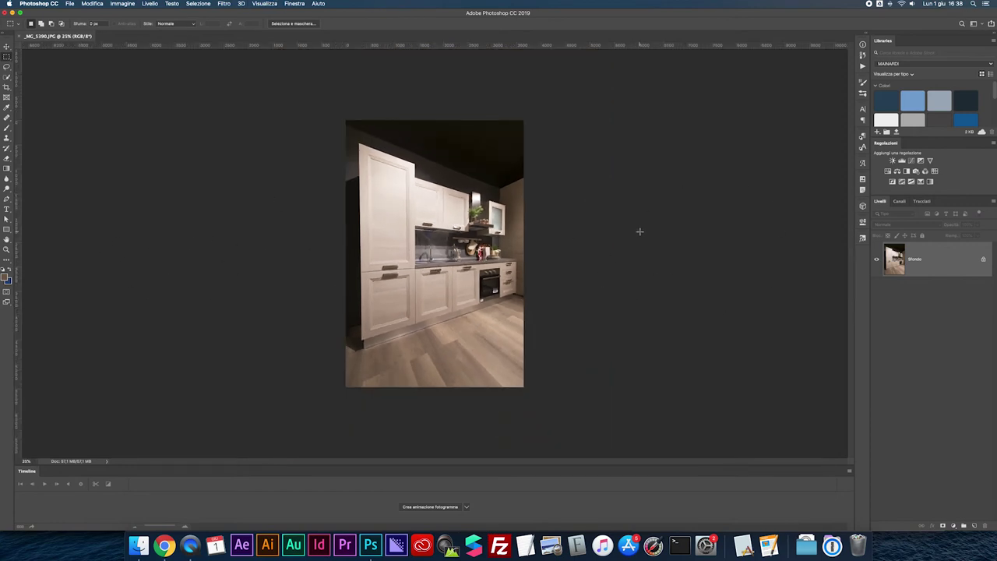
pyautogui.press('super+plus')
pyautogui.press('super+plus')
pyautogui.press('super+plus')
pyautogui.press('super+plus')
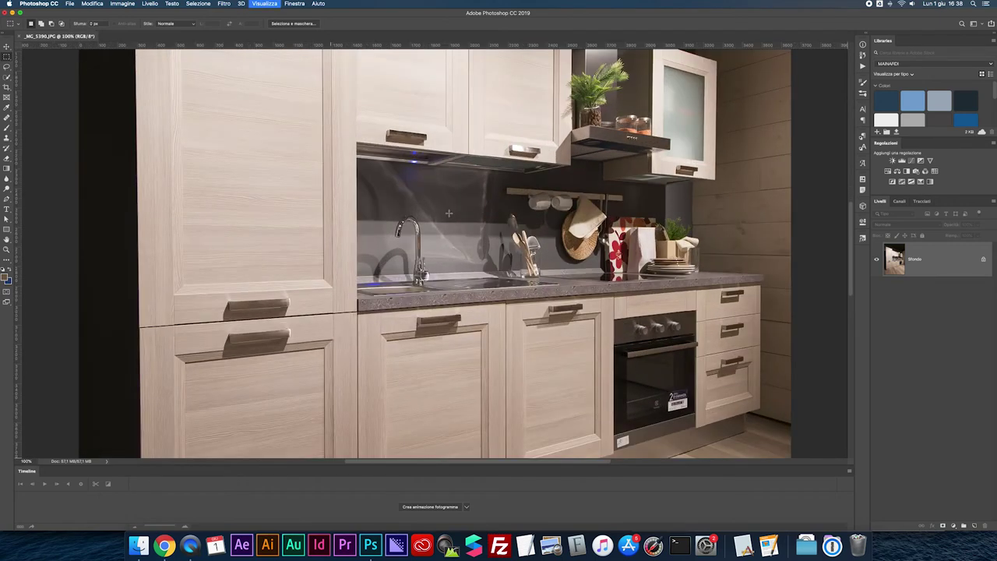
# - Scroll right and zoom to 200% on the oven
pyautogui.hscroll(2, 449, 213)
pyautogui.hscroll(2, 448, 212)
pyautogui.hscroll(2, 449, 212)
pyautogui.hscroll(2, 448, 213)
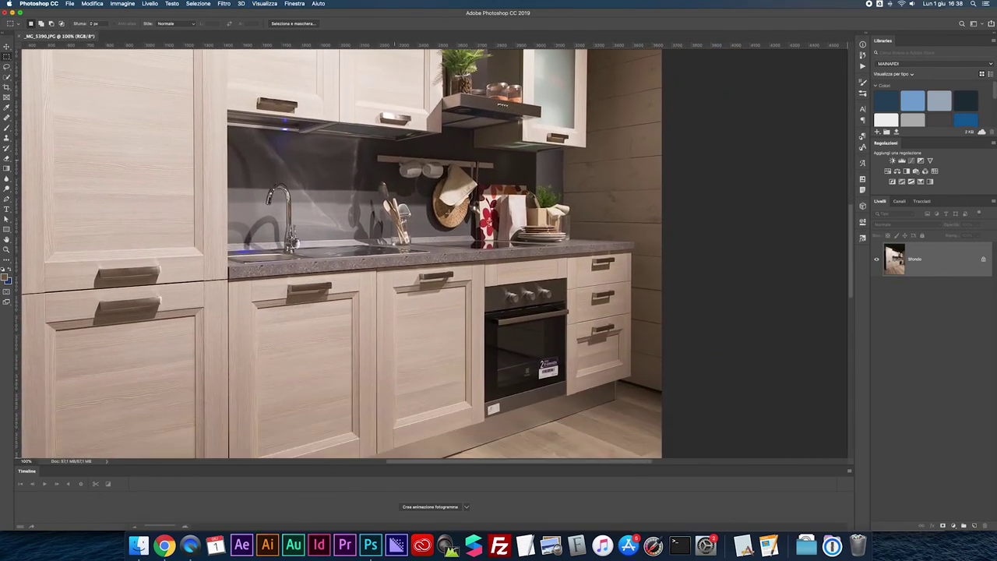
pyautogui.hscroll(2, 449, 213)
pyautogui.press('super+plus')
# - Lasso the oven door's warranty sticker and content-aware fill it away
pyautogui.press('l')
pyautogui.moveTo(514, 257)
pyautogui.mouseDown()
pyautogui.moveTo(556, 246)
pyautogui.moveTo(513, 292)
pyautogui.mouseUp()
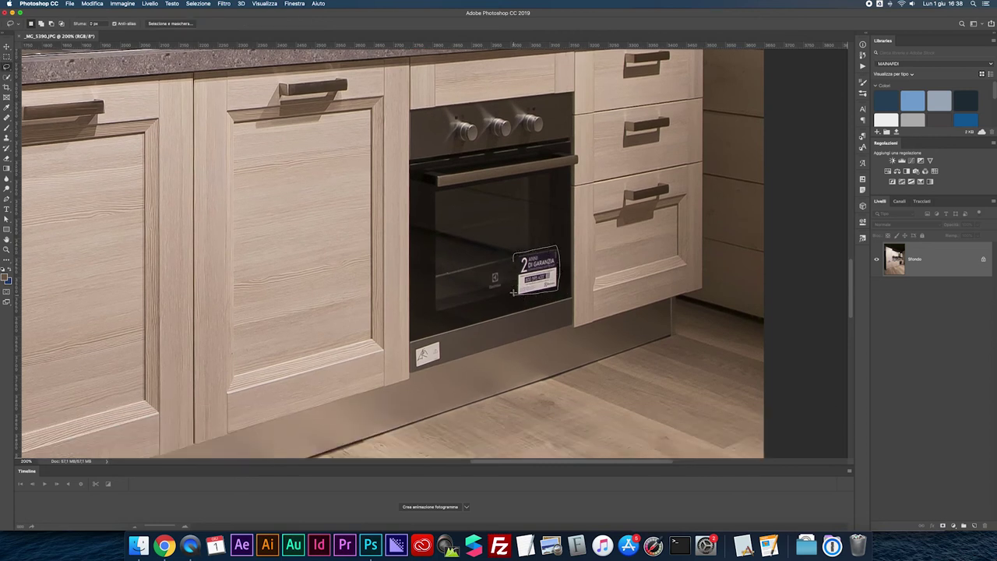
pyautogui.rightClick(524, 270)
pyautogui.click(498, 322)
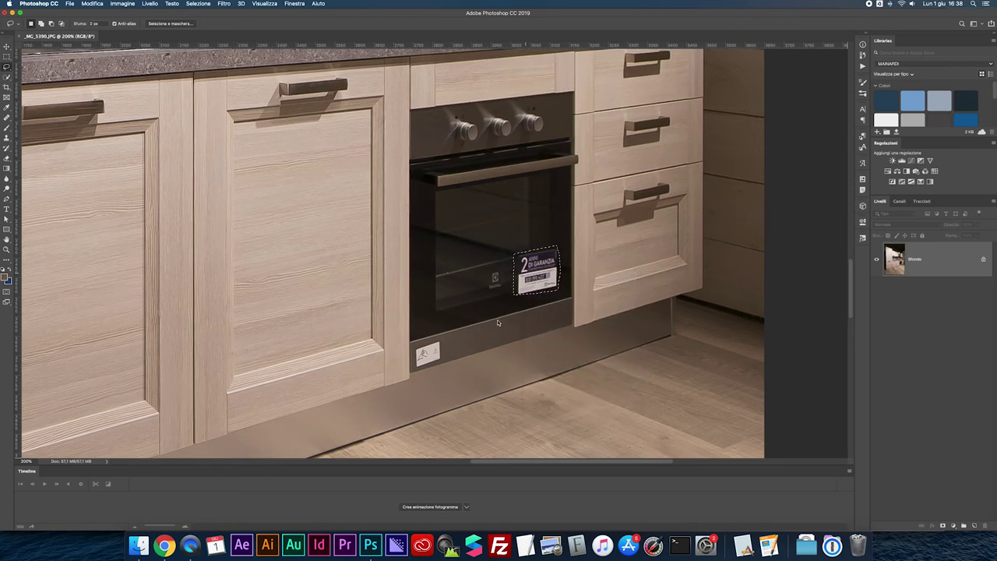
# - Lasso the small label below the oven and content-aware fill it away
pyautogui.moveTo(413, 348); pyautogui.dragTo(442, 362)
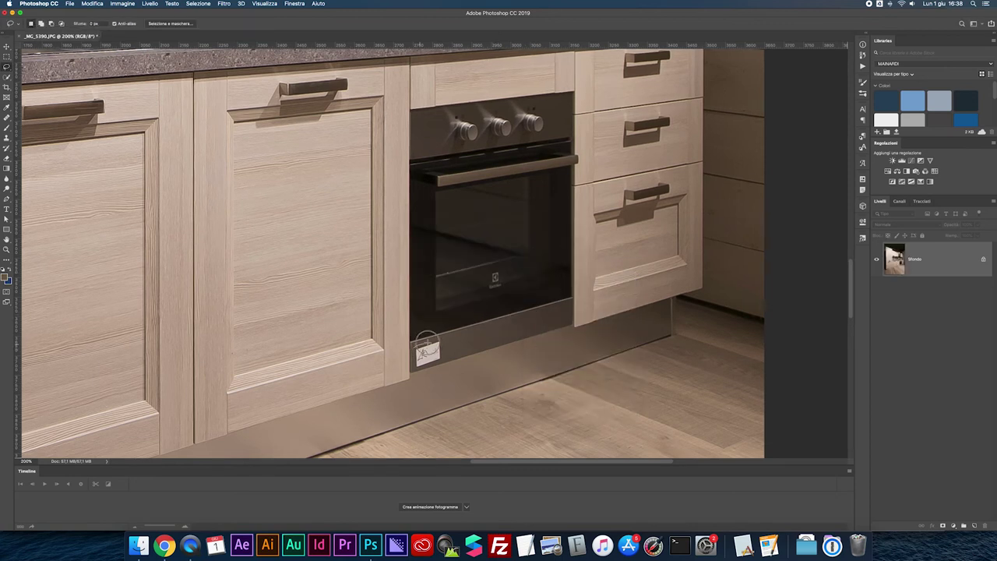
pyautogui.moveTo(441, 361); pyautogui.dragTo(415, 357)
pyautogui.rightClick(420, 356)
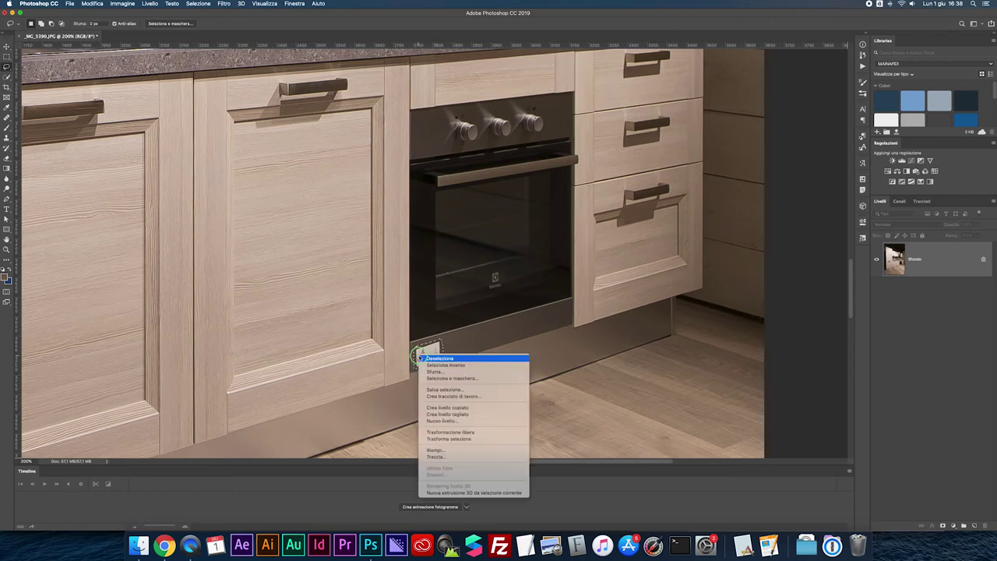
pyautogui.click(435, 450)
pyautogui.press('Return')
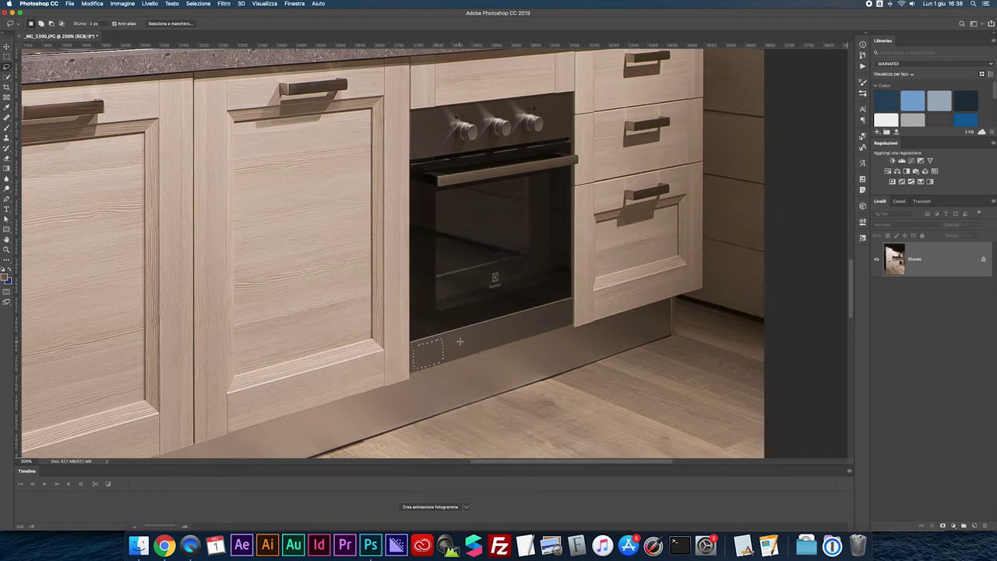
pyautogui.press('super+minus')
pyautogui.press('super+minus')
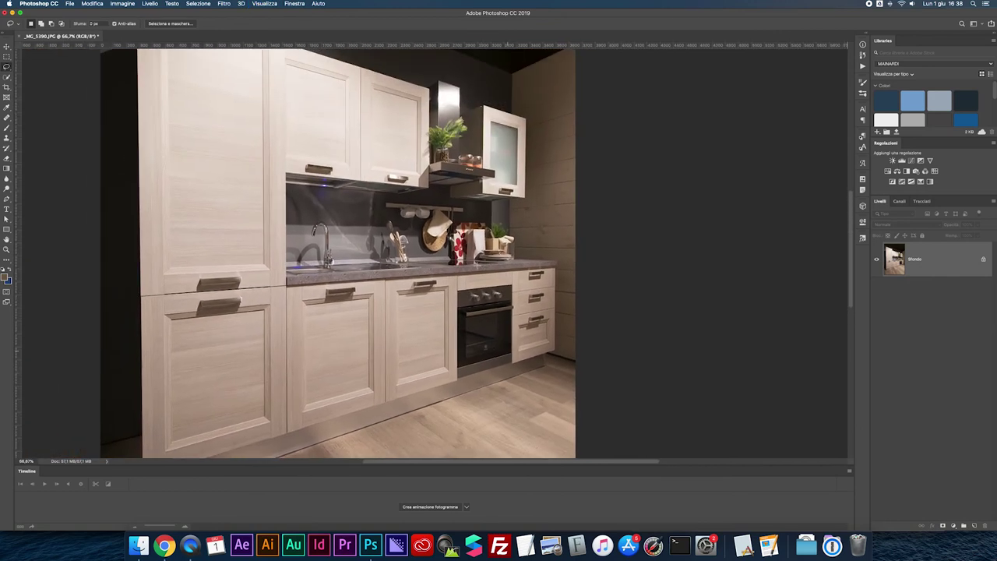
# - Place vertical guides at the tall cabinet and right edge, and unlock Sfondo as Livello 0
pyautogui.press('super+0')
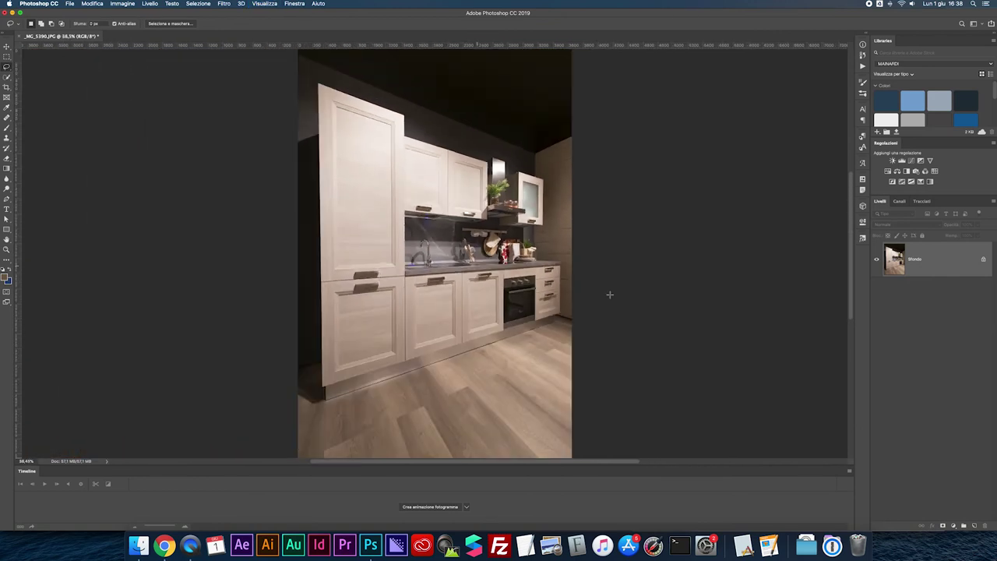
pyautogui.moveTo(15, 211); pyautogui.dragTo(318, 206)
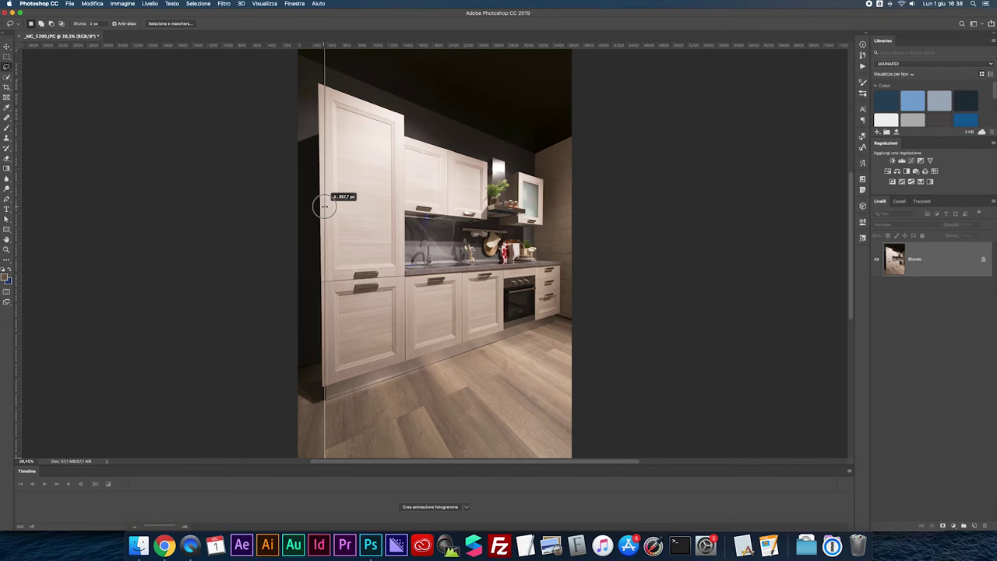
pyautogui.moveTo(16, 207); pyautogui.dragTo(561, 209)
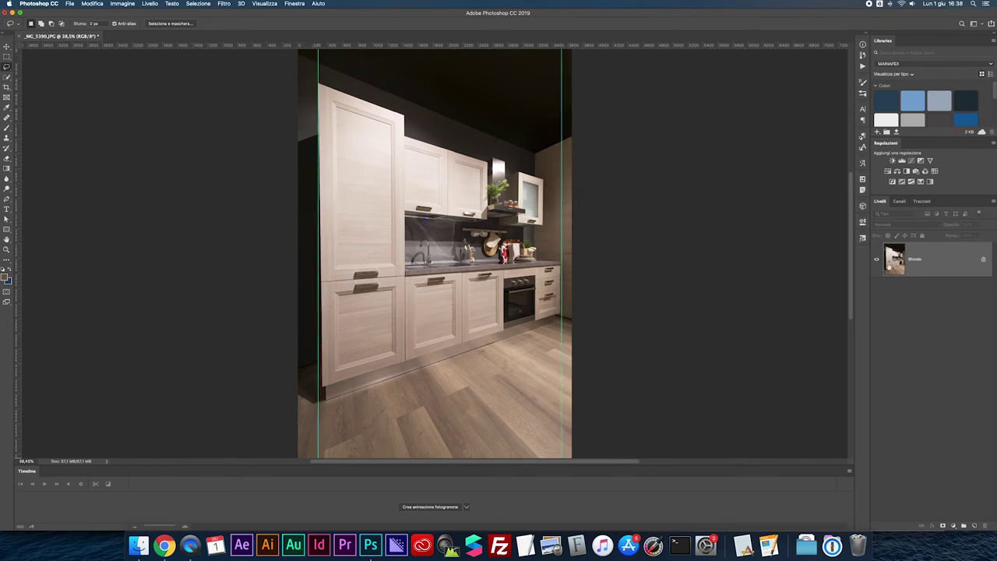
pyautogui.doubleClick(914, 261)
pyautogui.press('Return')
# - Distort the photo, nudging bottom-left, top-right and bottom-right corners to the guides
pyautogui.press('cmd+t')
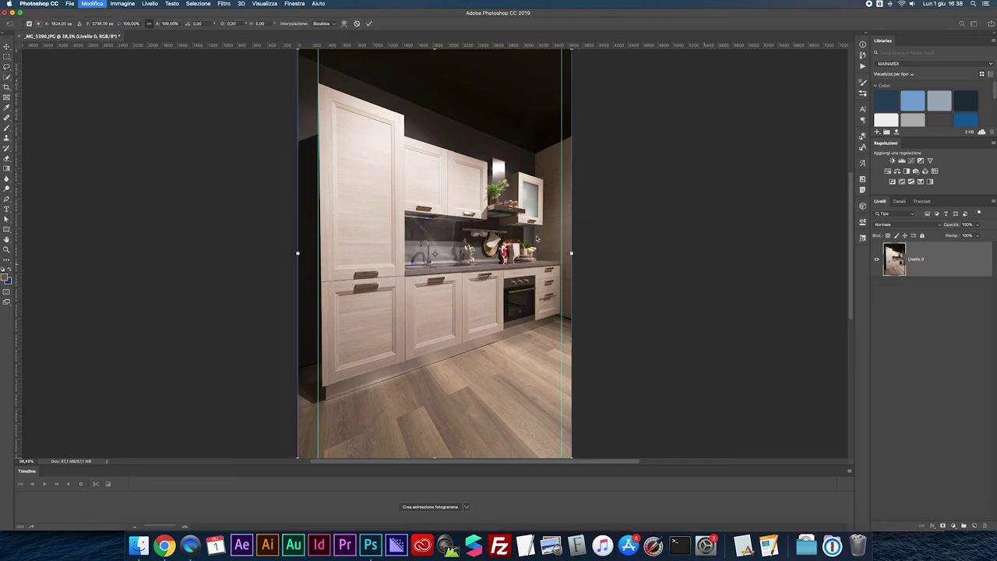
pyautogui.rightClick(407, 212)
pyautogui.click(432, 249)
pyautogui.press('cmd+minus')
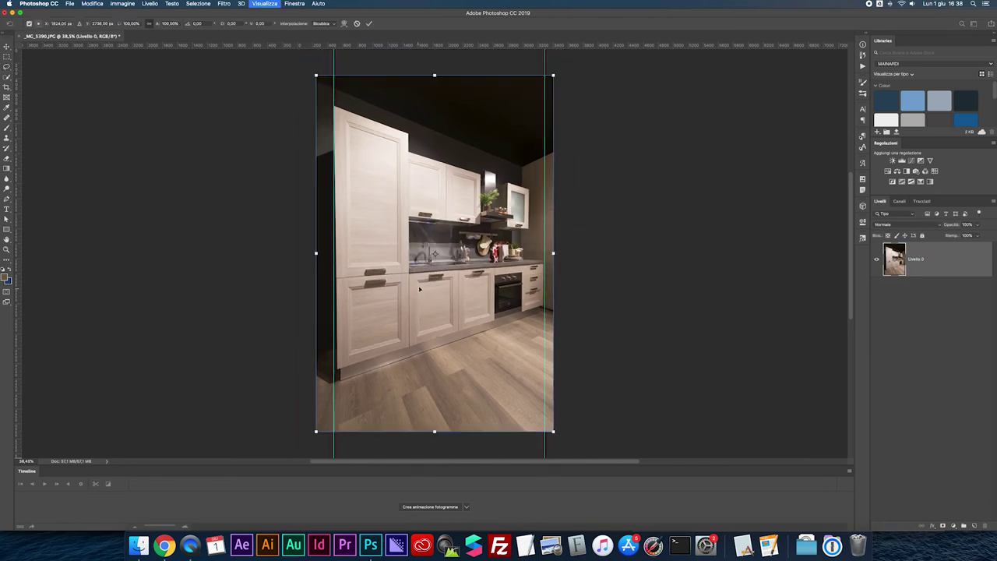
pyautogui.moveTo(313, 434); pyautogui.dragTo(311, 431)
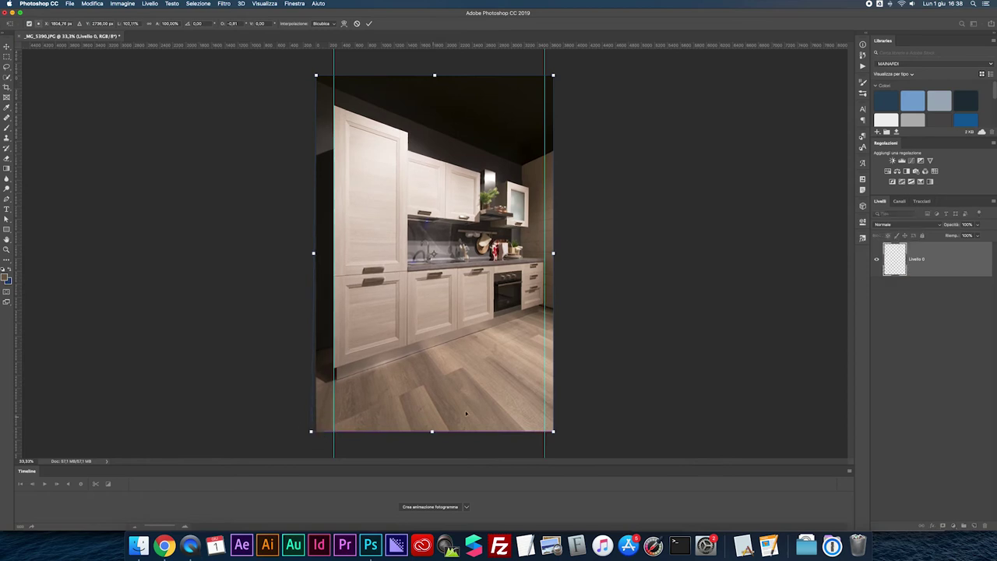
pyautogui.moveTo(553, 77); pyautogui.dragTo(553, 76)
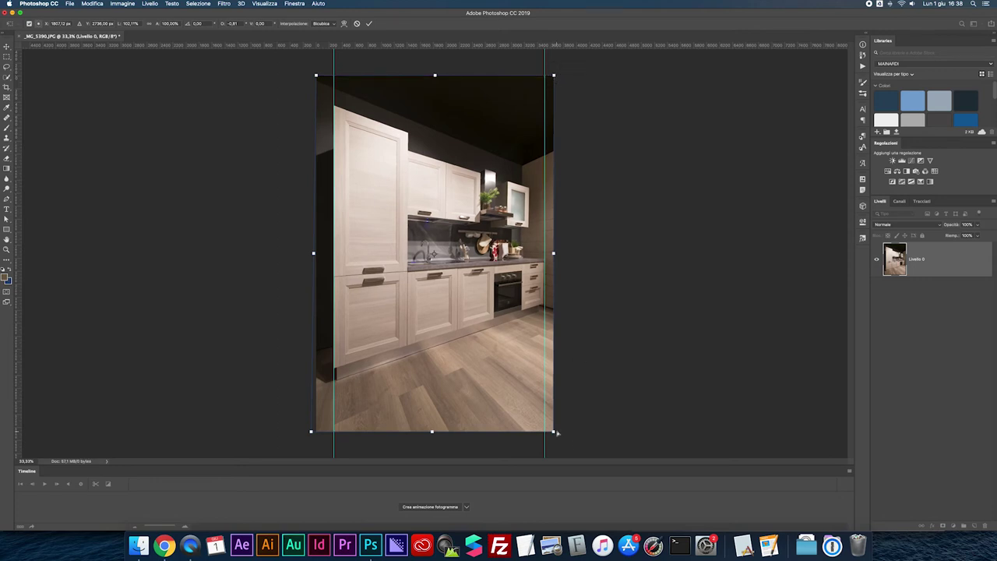
pyautogui.moveTo(554, 433); pyautogui.dragTo(556, 431)
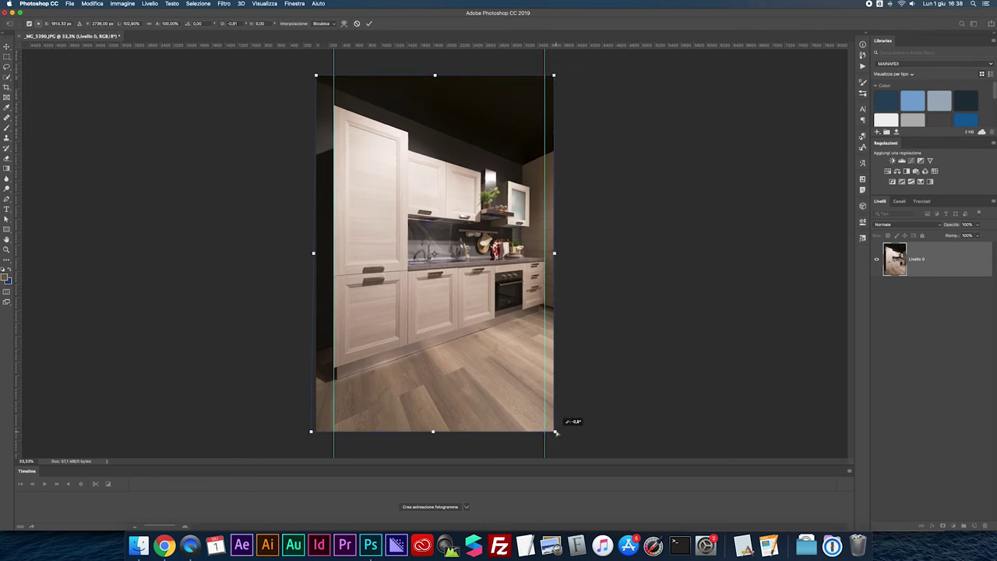
pyautogui.press('Return')
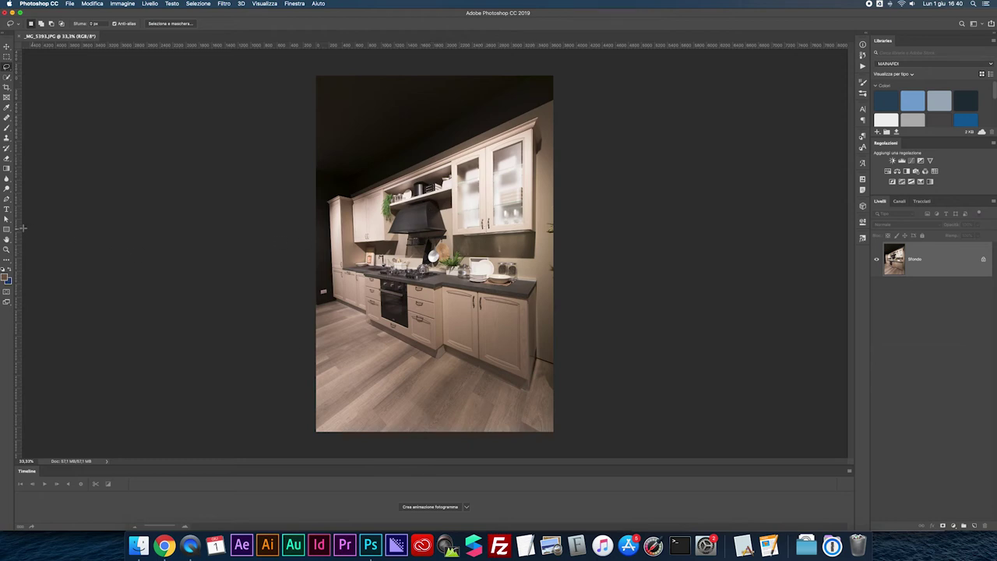
# - Place left and right vertical guides and unlock the background as Livello 0
pyautogui.moveTo(21, 228); pyautogui.dragTo(328, 231)
pyautogui.moveTo(17, 239); pyautogui.dragTo(542, 239)
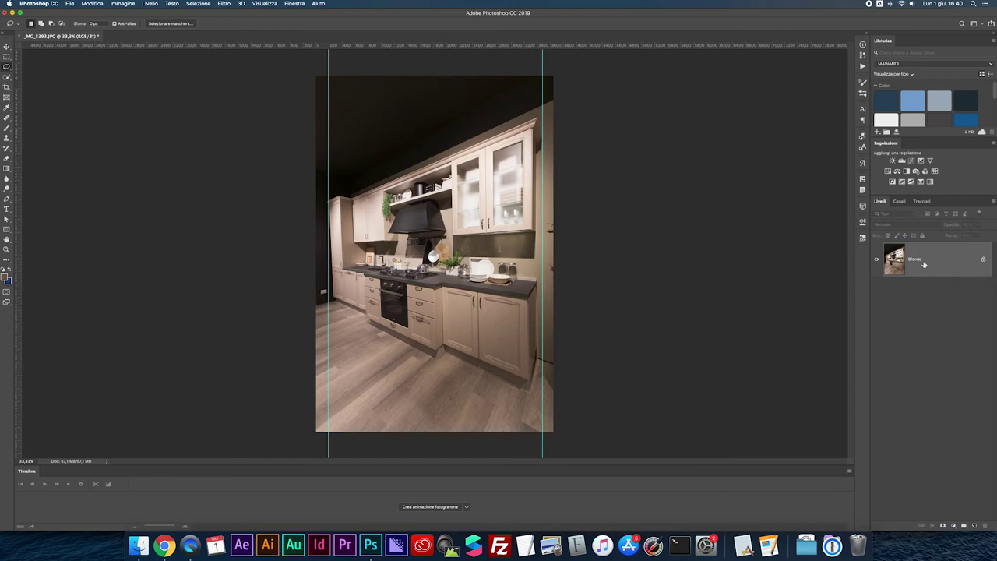
pyautogui.click(984, 260)
pyautogui.hotkey('ctrl', '+')
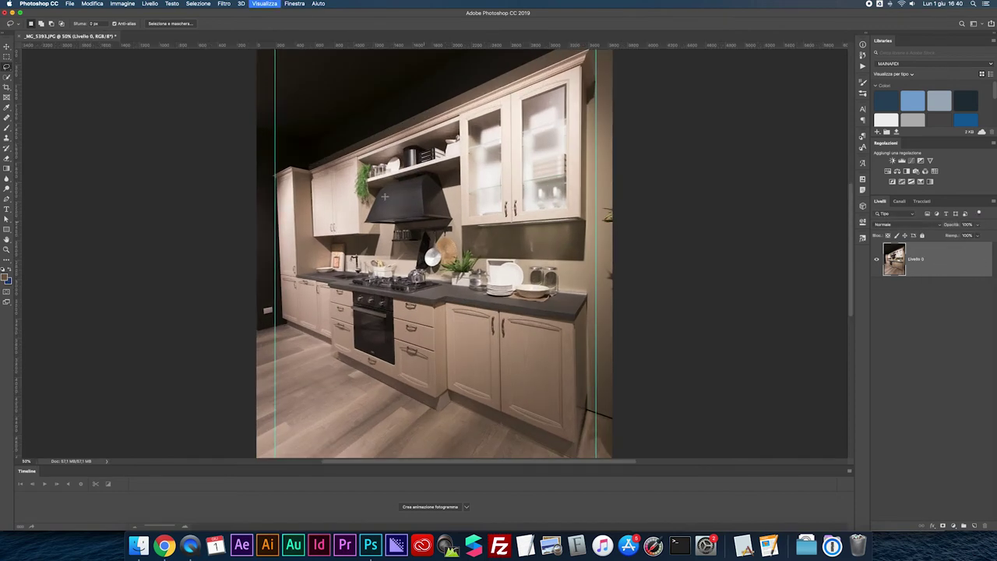
# - Transform the photo, pulling the bottom-left corner outward to straighten the verticals
pyautogui.hotkey('ctrl', 't')
pyautogui.rightClick(410, 179)
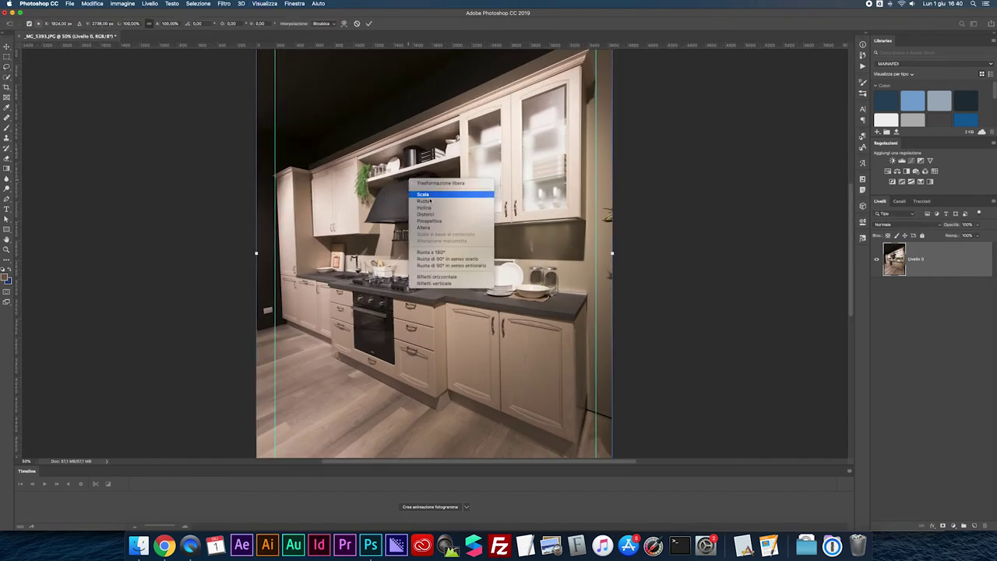
pyautogui.press('Return')
pyautogui.hotkey('ctrl', '-')
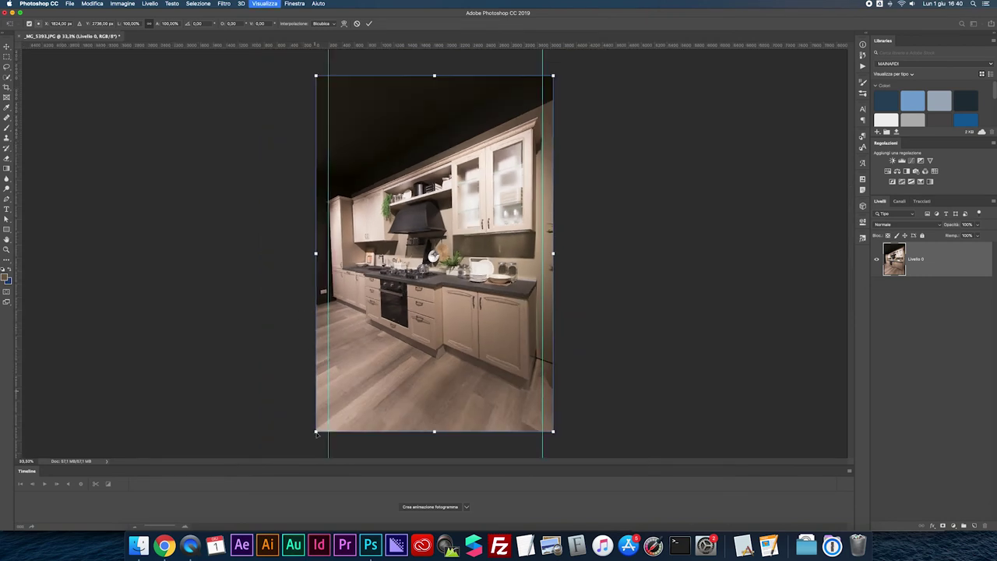
pyautogui.moveTo(315, 431); pyautogui.dragTo(298, 430)
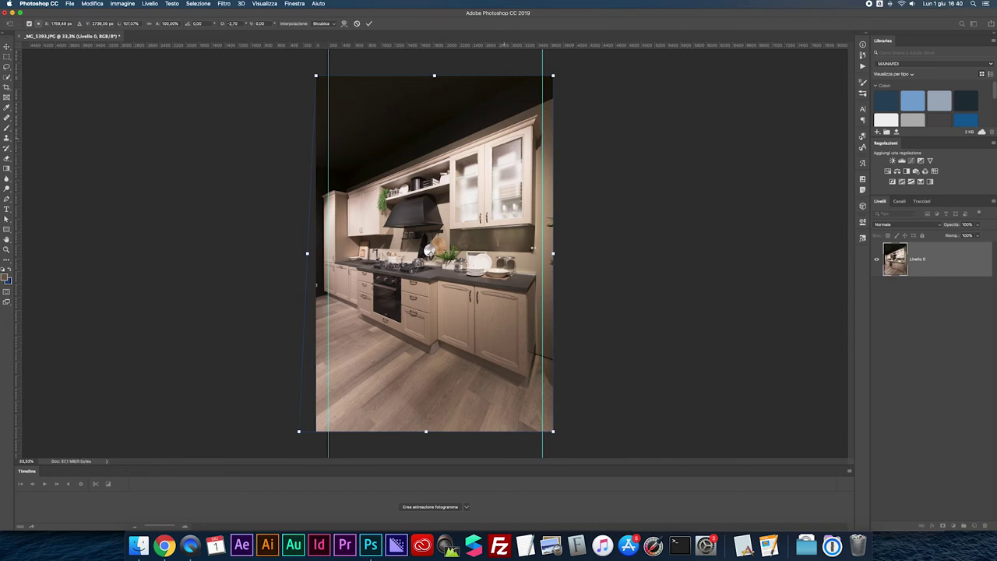
pyautogui.press('Return')
# - Check the straightened cabinets up close, then flatten with Unico livello and save
pyautogui.press('super+plus')
pyautogui.press('super+plus')
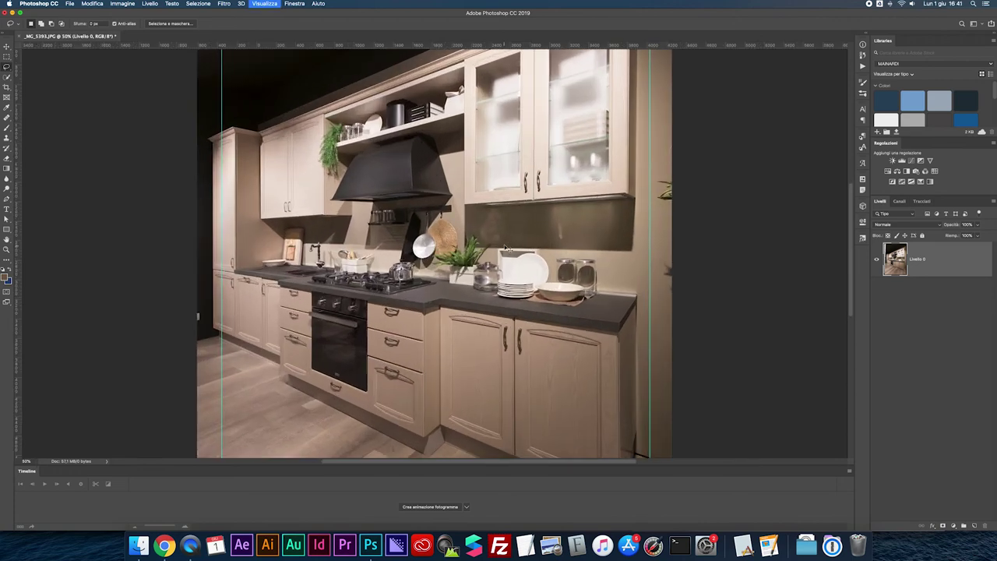
pyautogui.hscroll(-3, 443, 251)
pyautogui.press('super+plus')
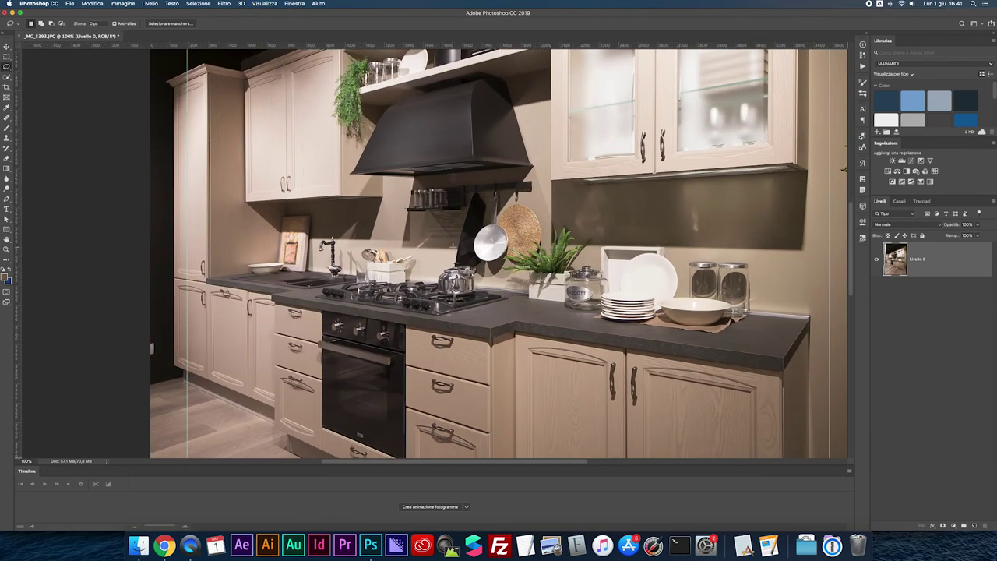
pyautogui.press('super+0')
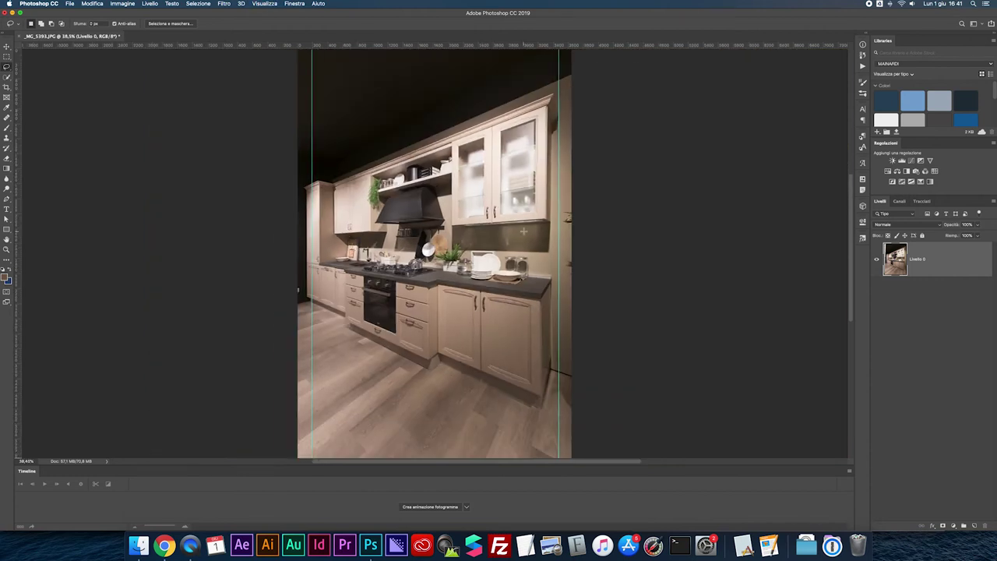
pyautogui.click(991, 201)
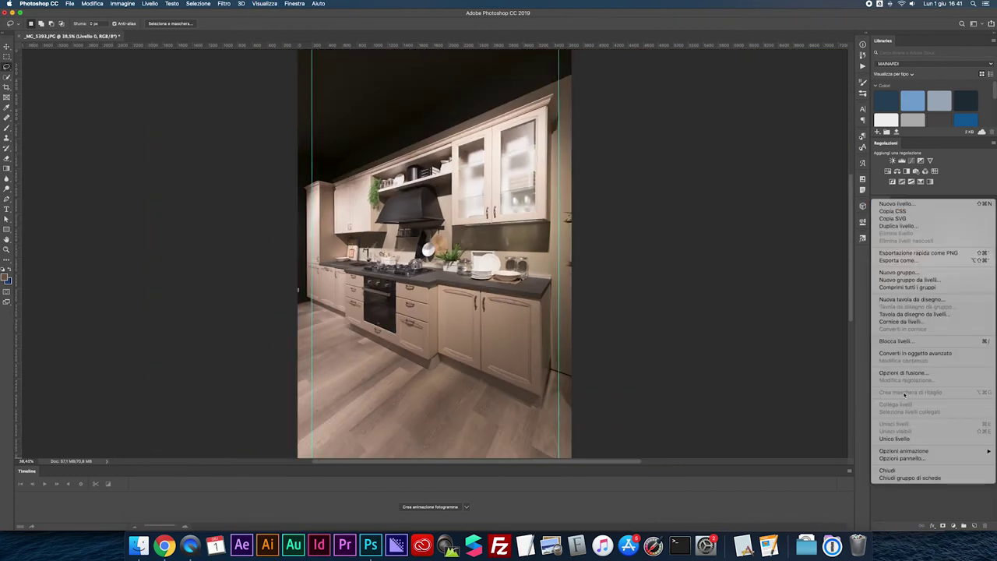
pyautogui.click(889, 438)
pyautogui.press('super+s')
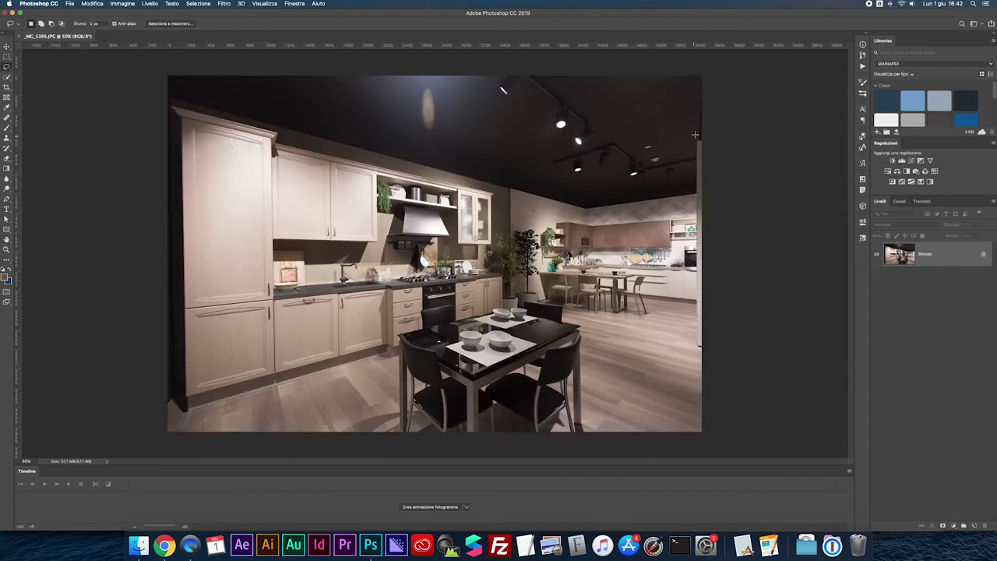
# - Content-aware fill the bright ceiling blob, then unlock Sfondo as Livello 0
pyautogui.moveTo(413, 97)
pyautogui.mouseDown()
pyautogui.moveTo(418, 123)
pyautogui.moveTo(416, 101)
pyautogui.mouseUp()
pyautogui.rightClick(425, 105)
pyautogui.click(468, 205)
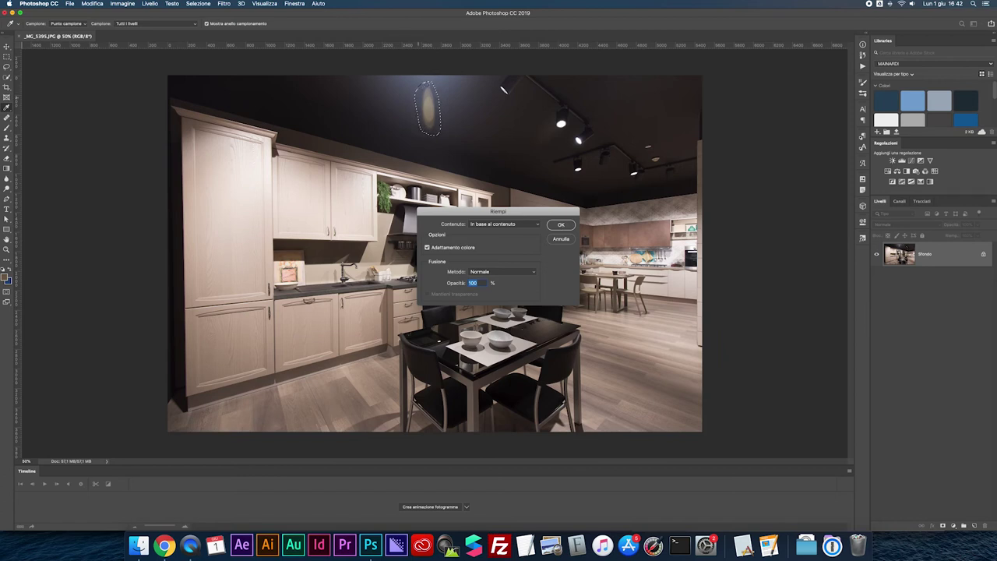
pyautogui.click(561, 225)
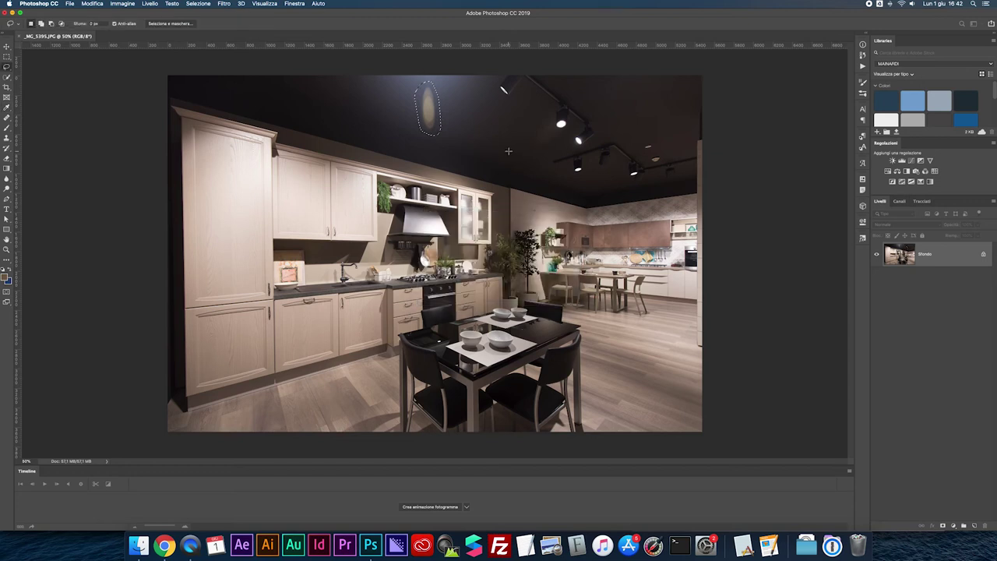
pyautogui.hotkey('ctrl', 'd')
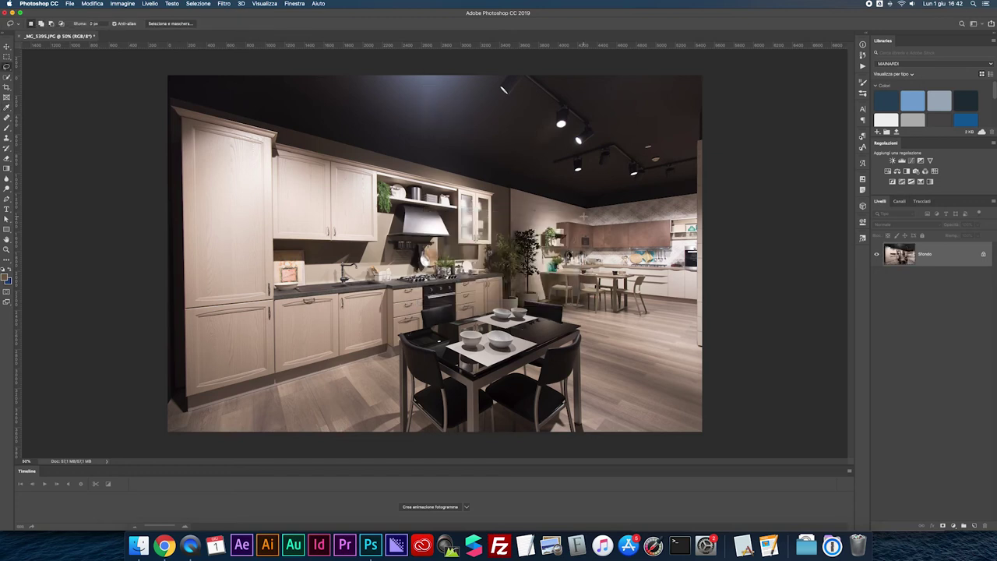
pyautogui.doubleClick(927, 257)
pyautogui.press('Return')
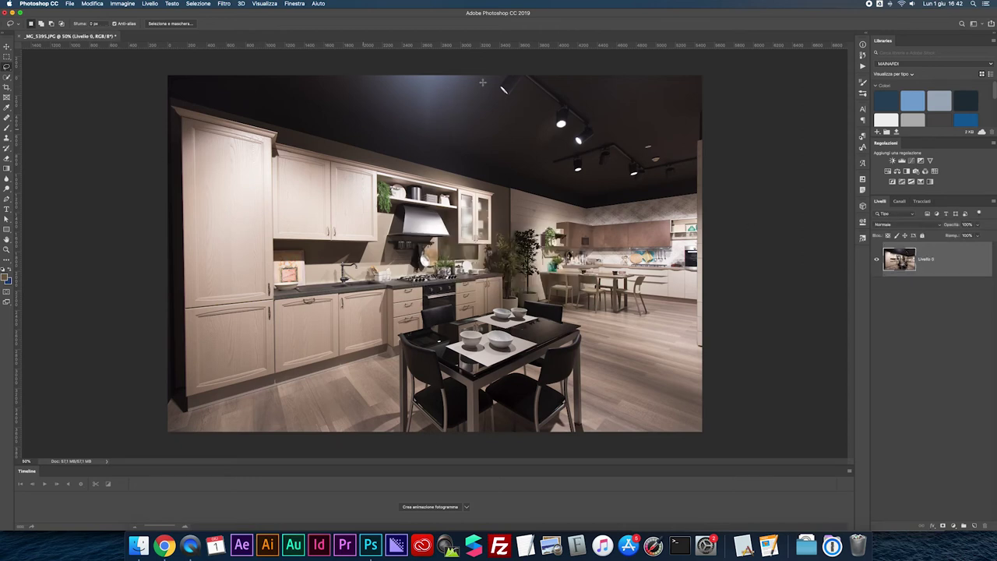
# - Add a left-wall guide and skew the bottom-left corner so the cabinets stand upright
pyautogui.moveTo(17, 222); pyautogui.dragTo(180, 225)
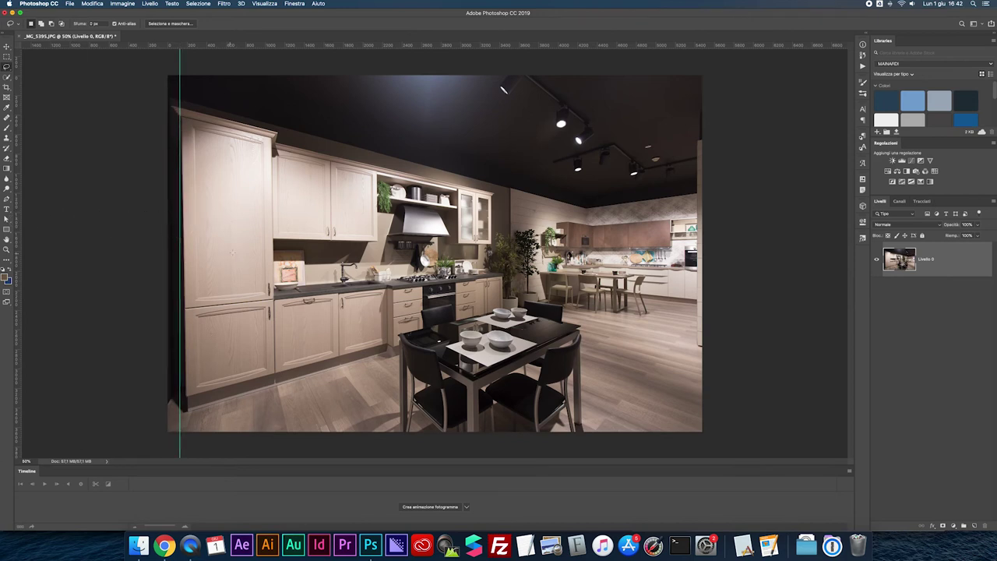
pyautogui.hotkey('ctrl', 't')
pyautogui.rightClick(312, 236)
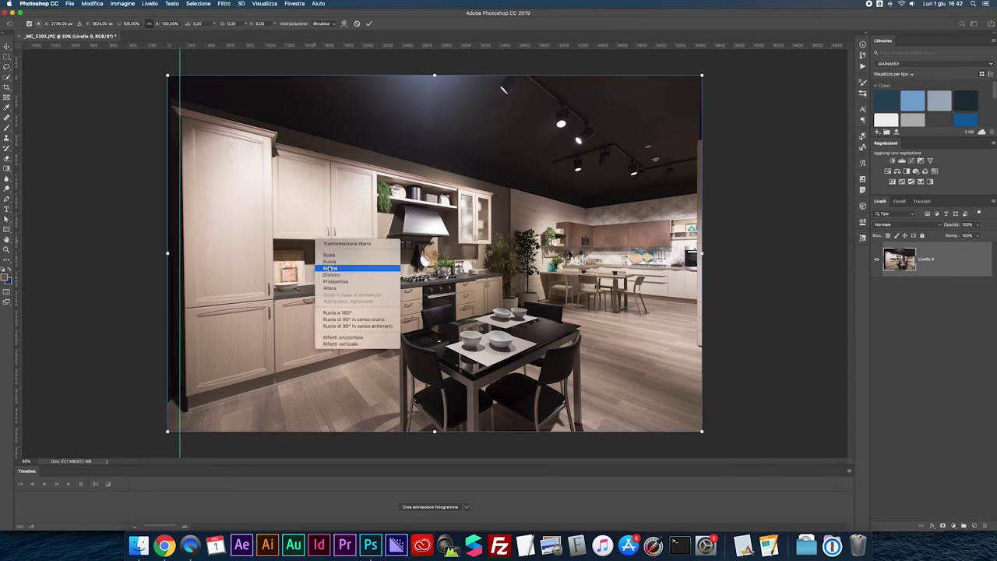
pyautogui.click(335, 274)
pyautogui.moveTo(163, 425); pyautogui.dragTo(161, 432)
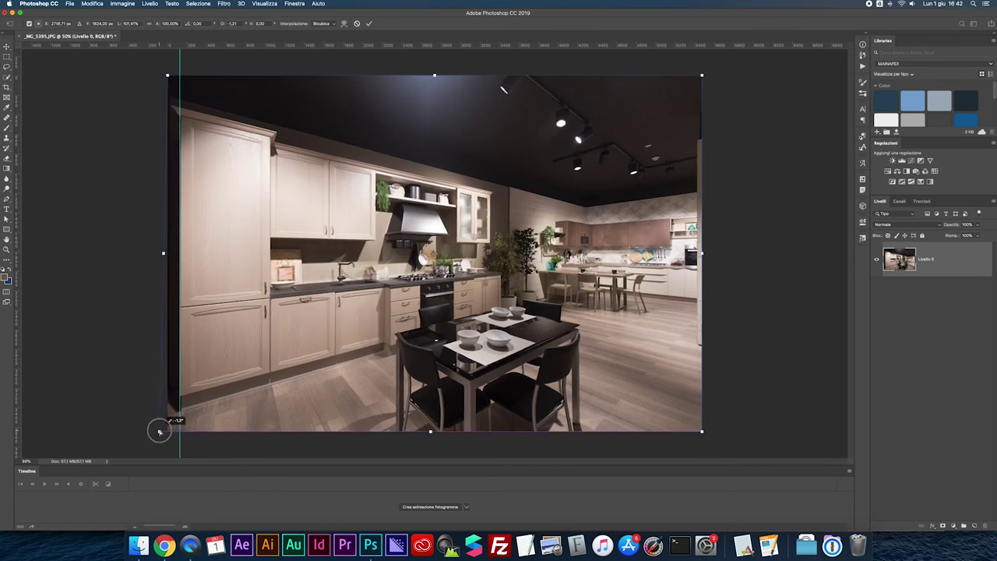
pyautogui.press('Return')
# - Flatten the image with Unico livello and save it as JPEG
pyautogui.click(988, 219)
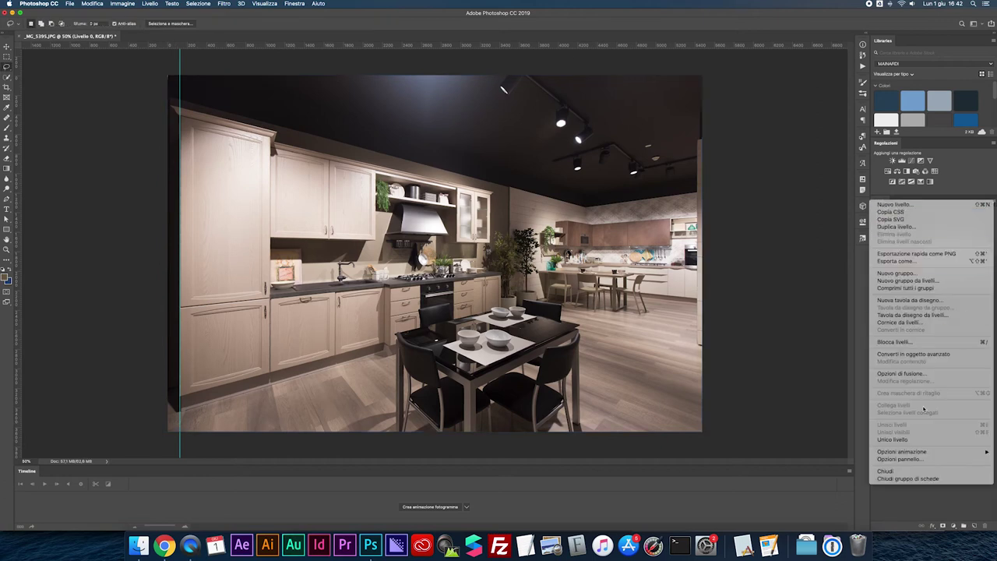
pyautogui.click(778, 223)
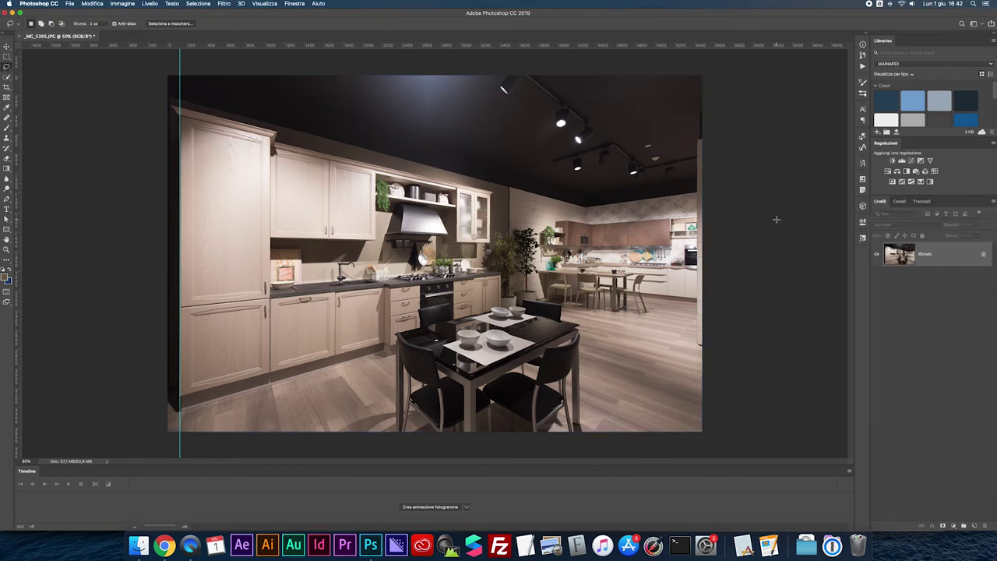
pyautogui.hotkey('ctrl', 's')
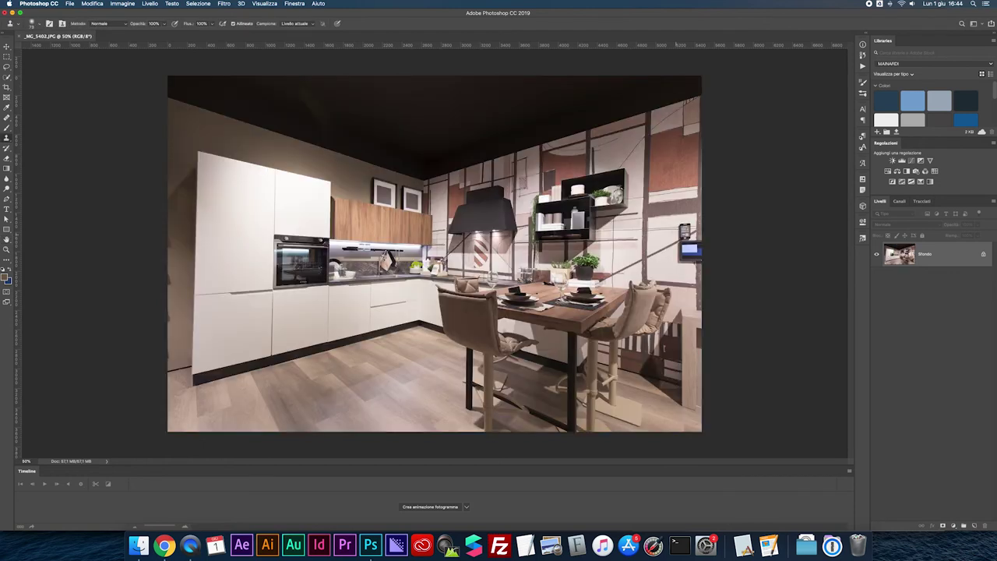
# - Zoom in, marquee the two wall devices and content-aware fill them away
pyautogui.hotkey('ctrl', '+')
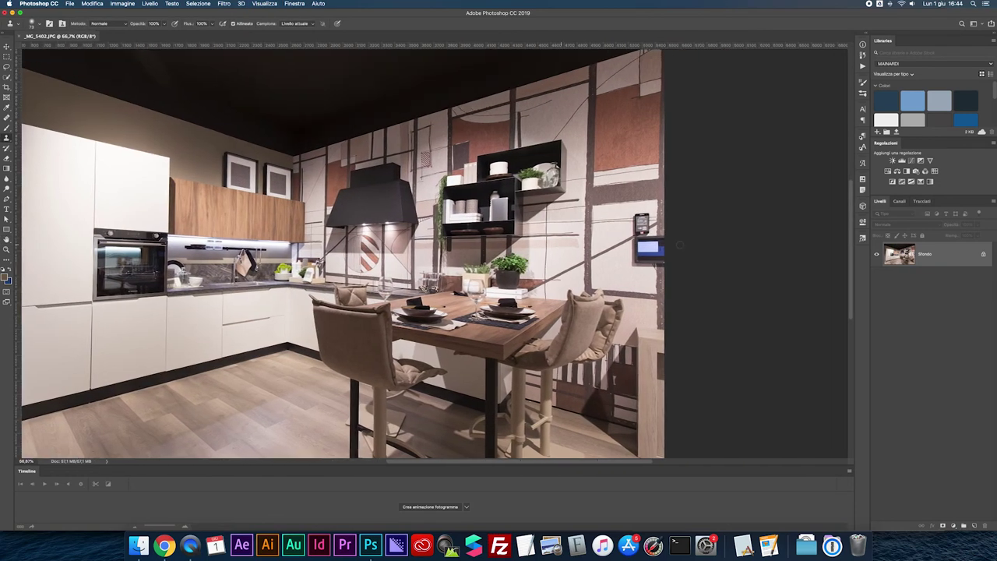
pyautogui.hscroll(3, 684, 249)
pyautogui.hotkey('ctrl', '+')
pyautogui.hotkey('ctrl', '+')
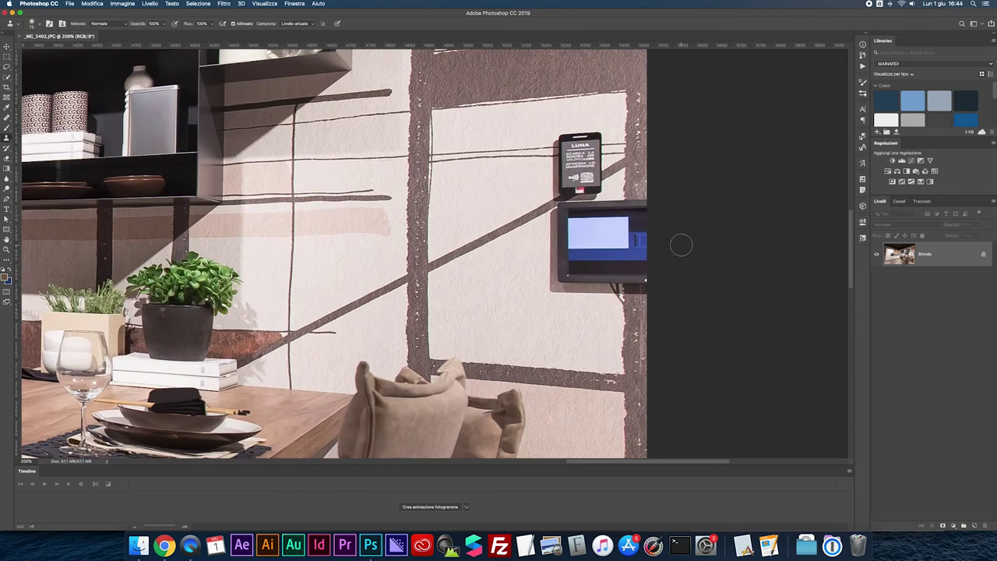
pyautogui.hscroll(3, 682, 247)
pyautogui.scroll(2, 681, 246)
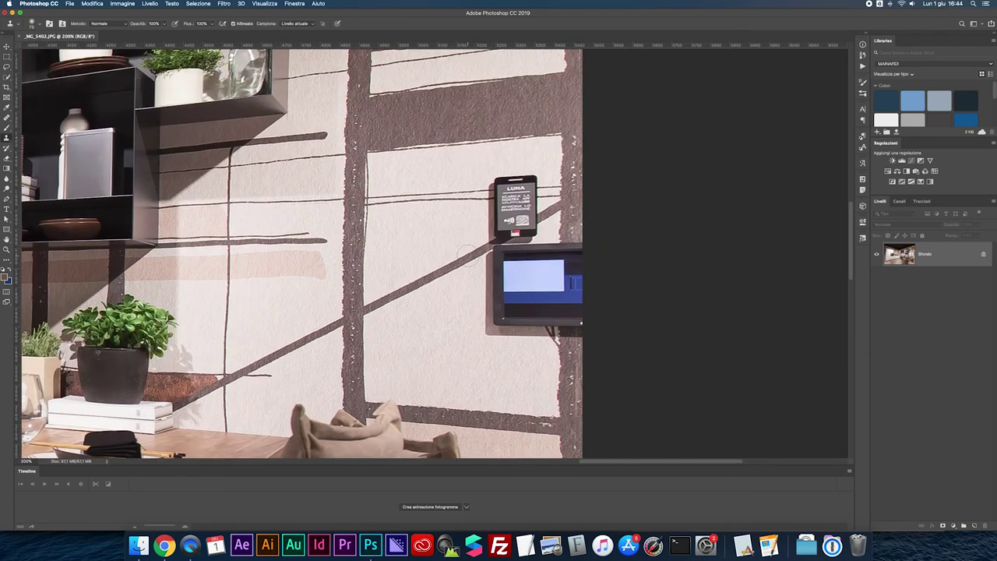
pyautogui.press('m')
pyautogui.moveTo(479, 171); pyautogui.dragTo(615, 343)
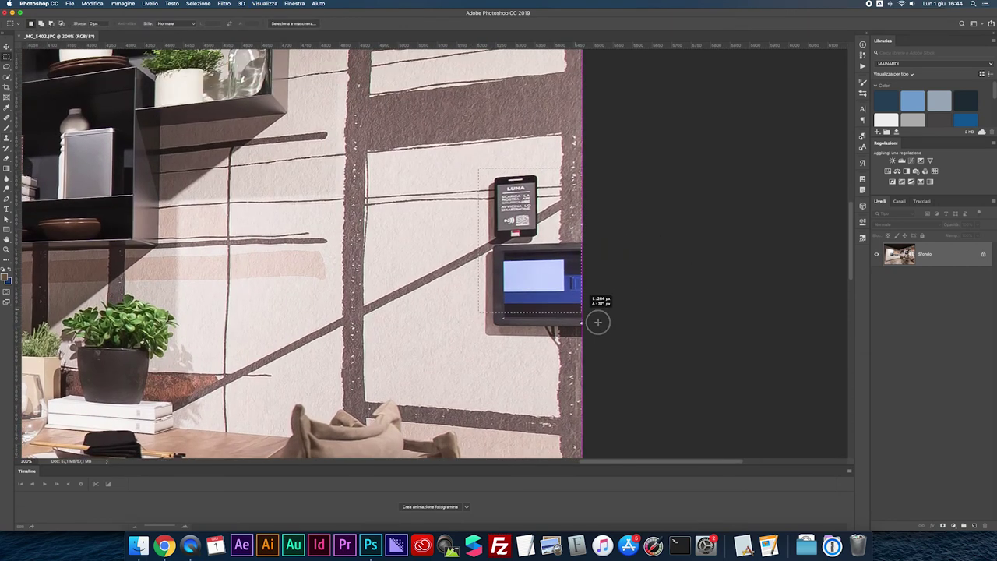
pyautogui.rightClick(550, 254)
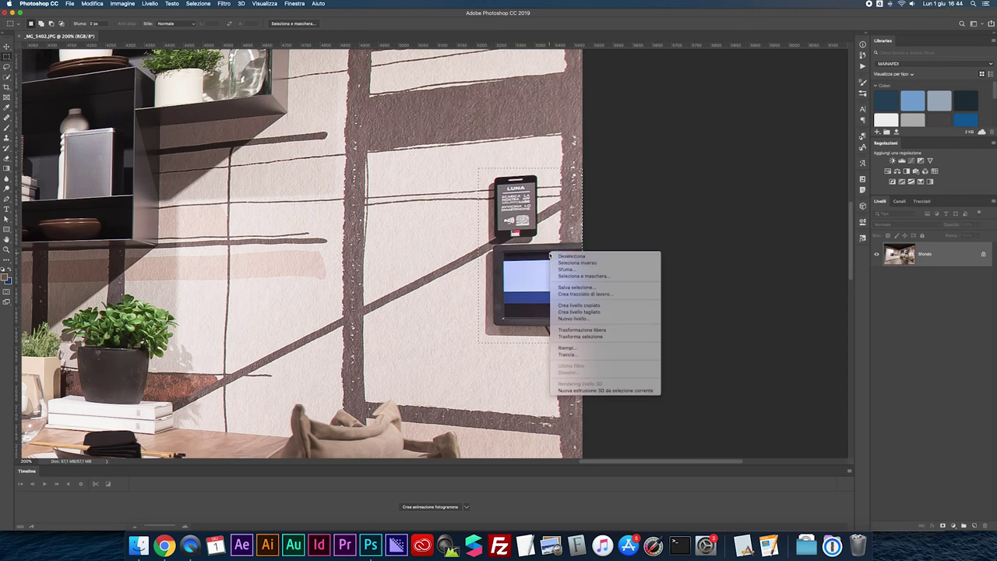
pyautogui.click(575, 347)
pyautogui.press('Return')
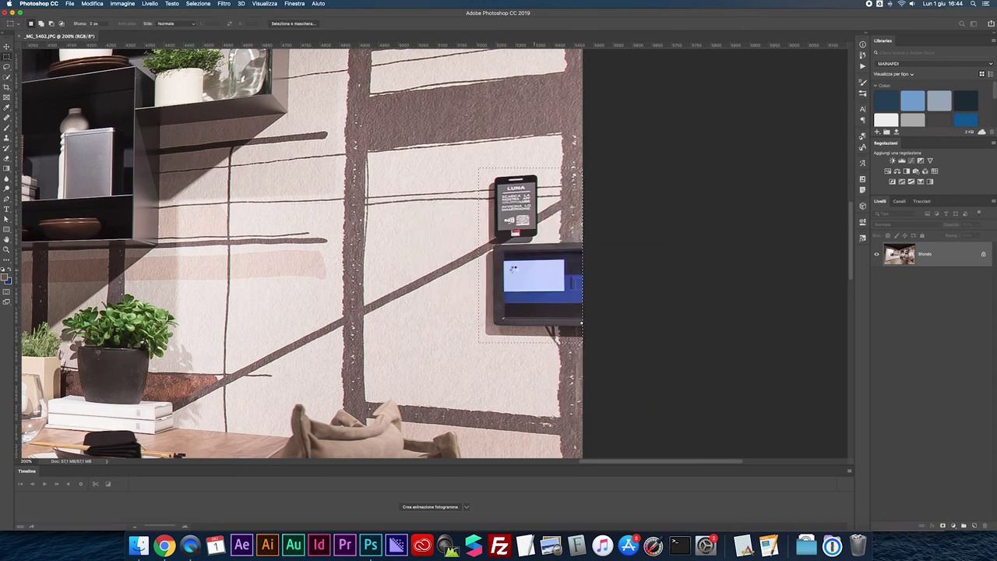
pyautogui.hotkey('ctrl', 'd')
# - Marquee and content-aware fill the two leftover patches where the devices were
pyautogui.moveTo(474, 171); pyautogui.dragTo(557, 201)
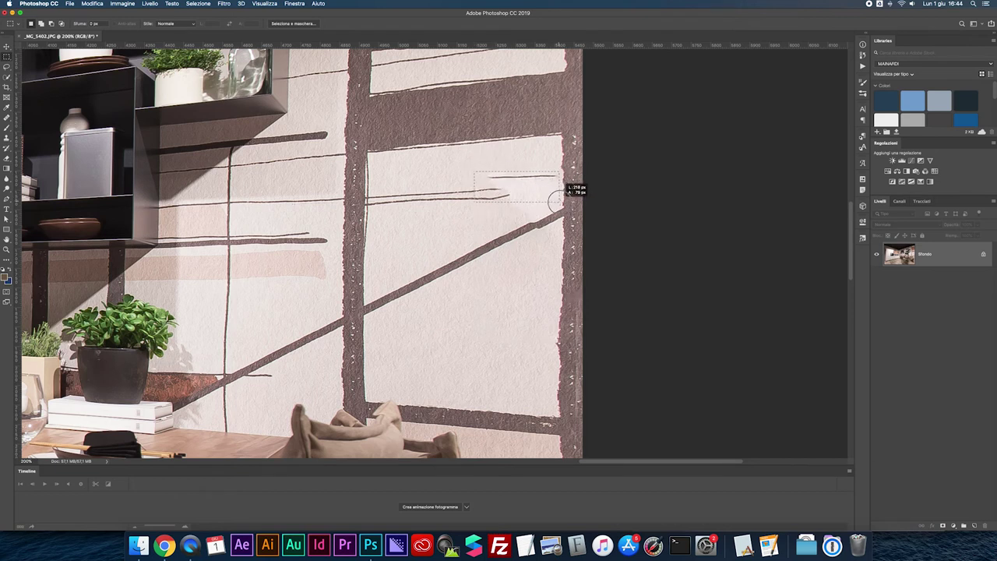
pyautogui.rightClick(520, 194)
pyautogui.click(536, 290)
pyautogui.press('Return')
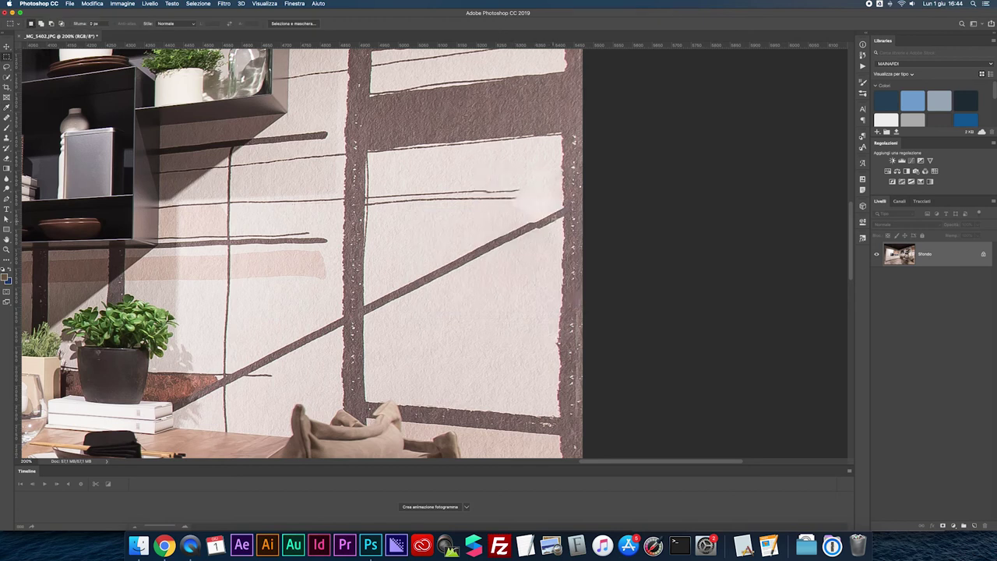
pyautogui.moveTo(508, 183); pyautogui.dragTo(545, 201)
pyautogui.rightClick(546, 198)
pyautogui.click(555, 289)
pyautogui.press('Return')
# - Pick the Clone Stamp, adjust its brush size, and zoom back out to the kitchen
pyautogui.press('s')
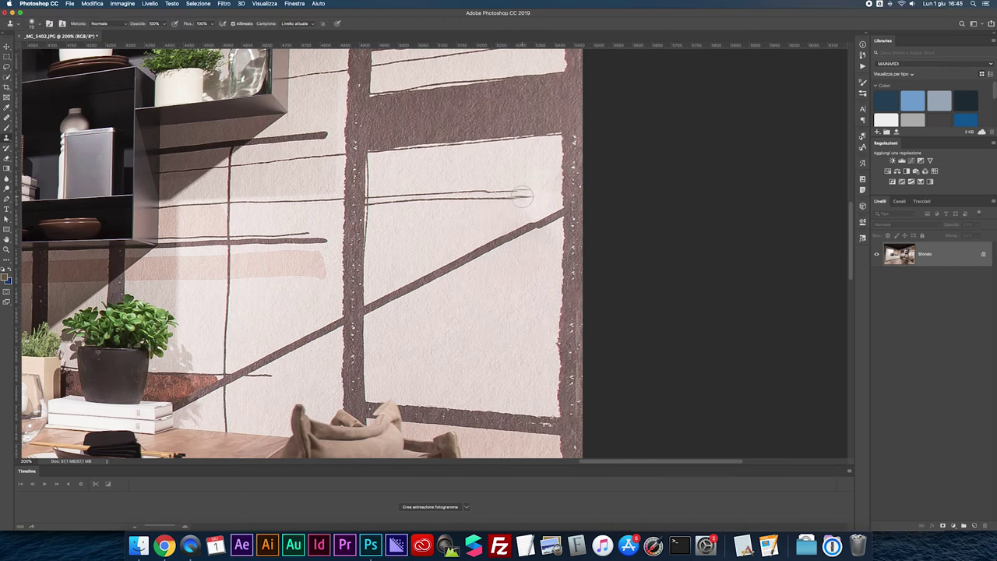
pyautogui.press(']')
pyautogui.press(']')
pyautogui.press('[')
pyautogui.press('[')
pyautogui.press('super+minus')
pyautogui.press('super+minus')
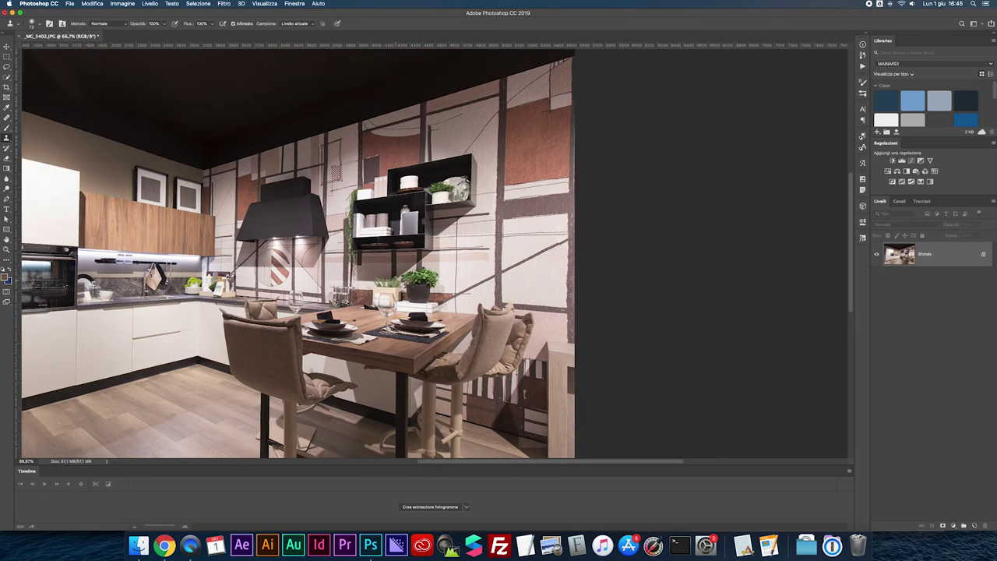
# - Place vertical guides on the left wall edge and the right side, and unlock the background layer
pyautogui.press('super+0')
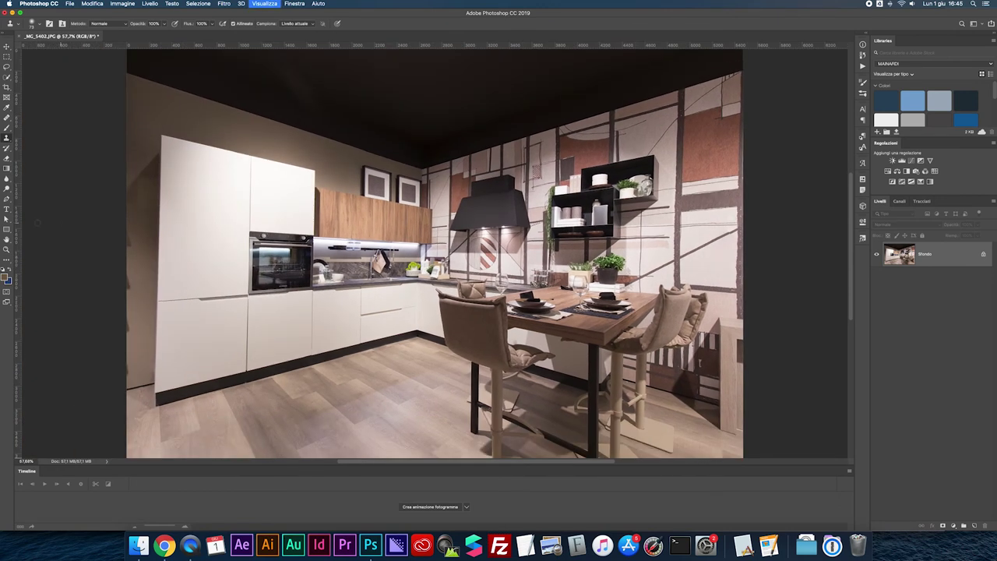
pyautogui.moveTo(21, 225); pyautogui.dragTo(154, 228)
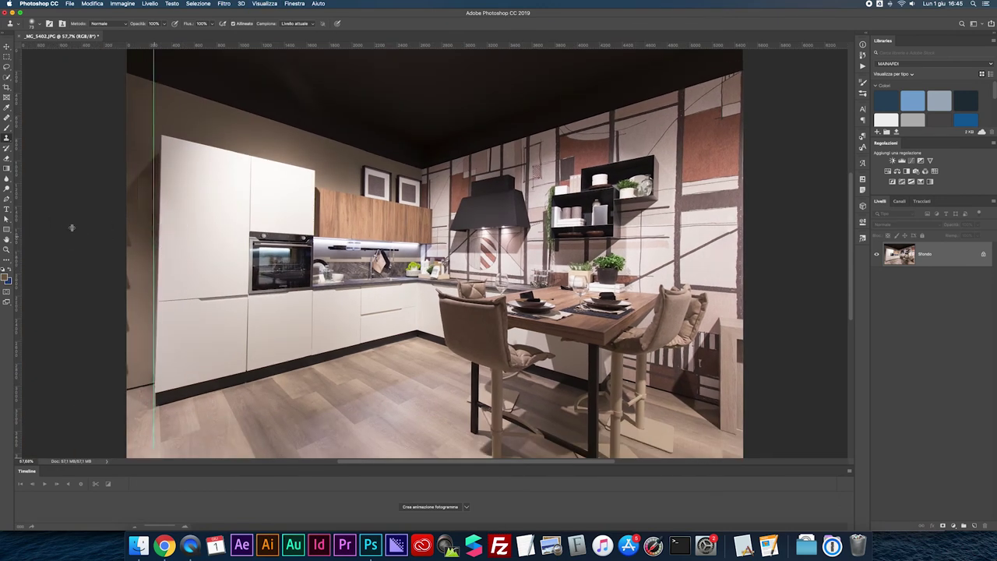
pyautogui.moveTo(17, 220); pyautogui.dragTo(716, 255)
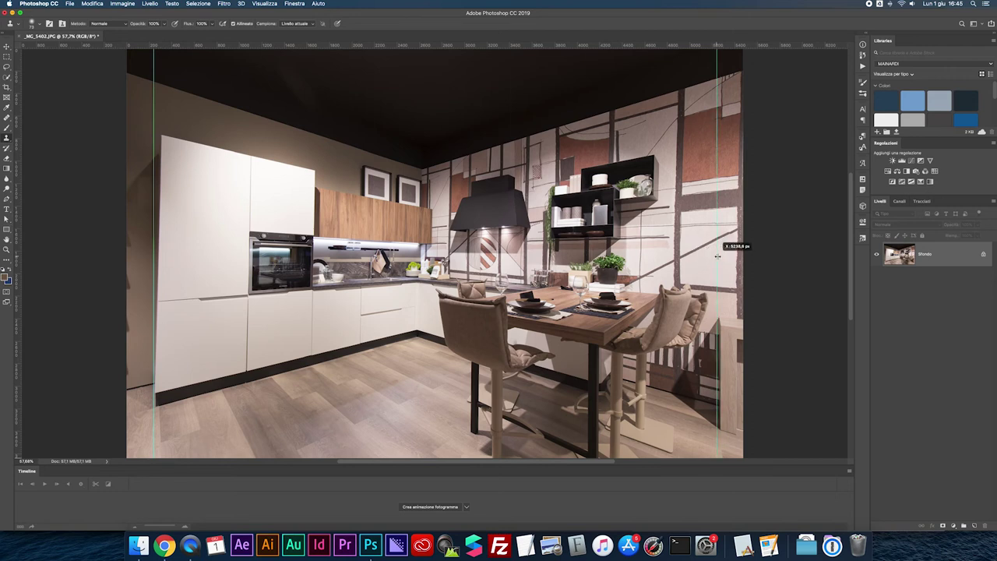
pyautogui.click(983, 255)
# - Apply a Prospettiva transform, adjusting the top and bottom corners until the walls stand vertical
pyautogui.hotkey('ctrl', 't')
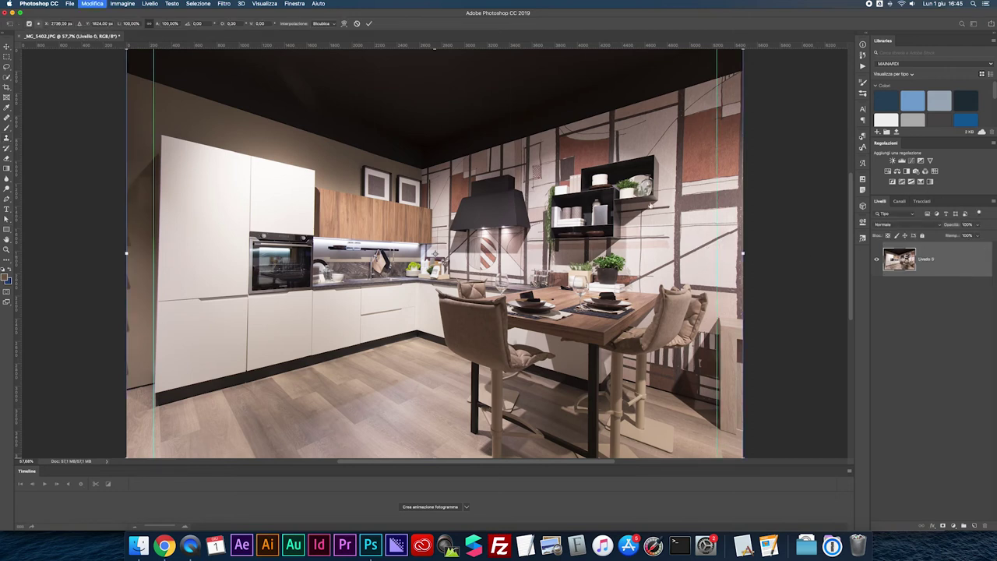
pyautogui.rightClick(372, 142)
pyautogui.click(411, 178)
pyautogui.moveTo(132, 66); pyautogui.dragTo(115, 67)
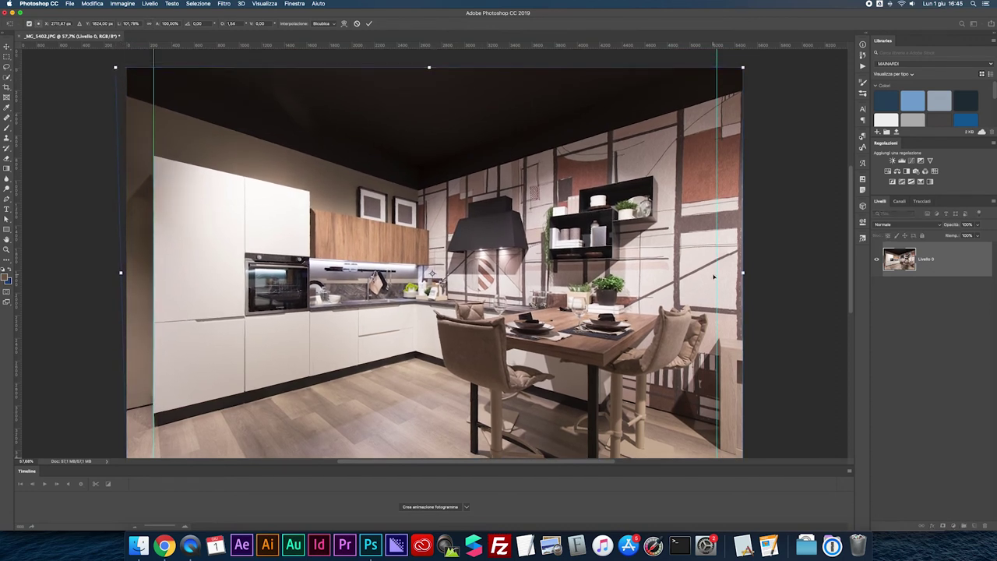
pyautogui.scroll(-1, 741, 425)
pyautogui.scroll(-1, 747, 436)
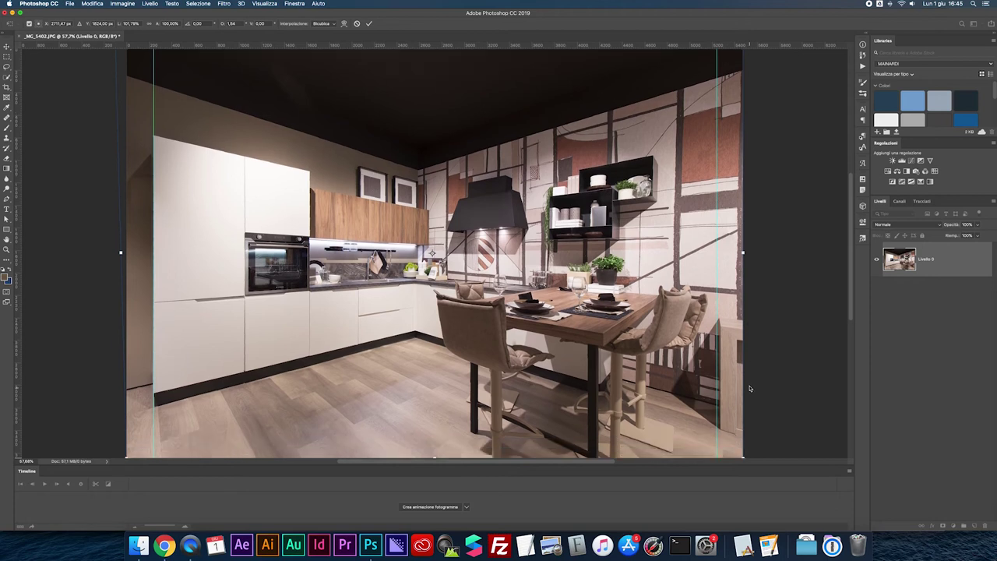
pyautogui.scroll(-1, 751, 455)
pyautogui.moveTo(744, 450); pyautogui.dragTo(747, 447)
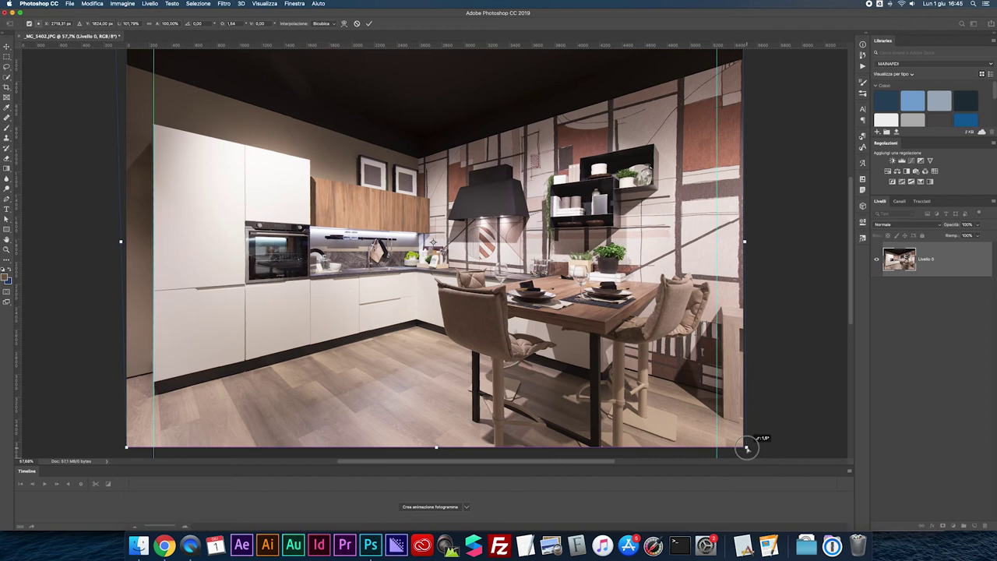
pyautogui.press('Return')
pyautogui.press('s')
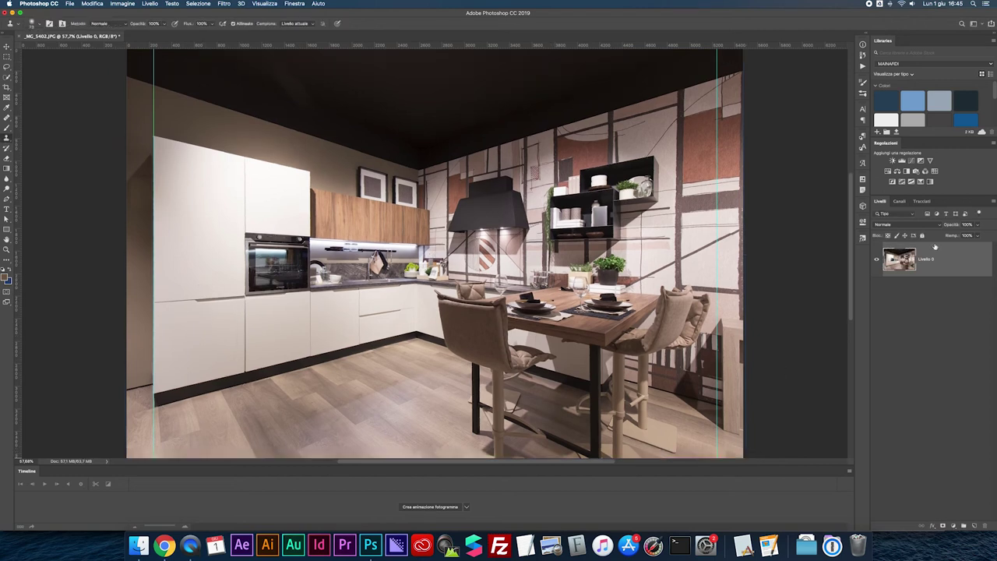
pyautogui.click(993, 203)
# - Flatten and save MC_5402 as JPEG, then Content-Aware fill over MC_5403's wall screen and device
pyautogui.click(927, 441)
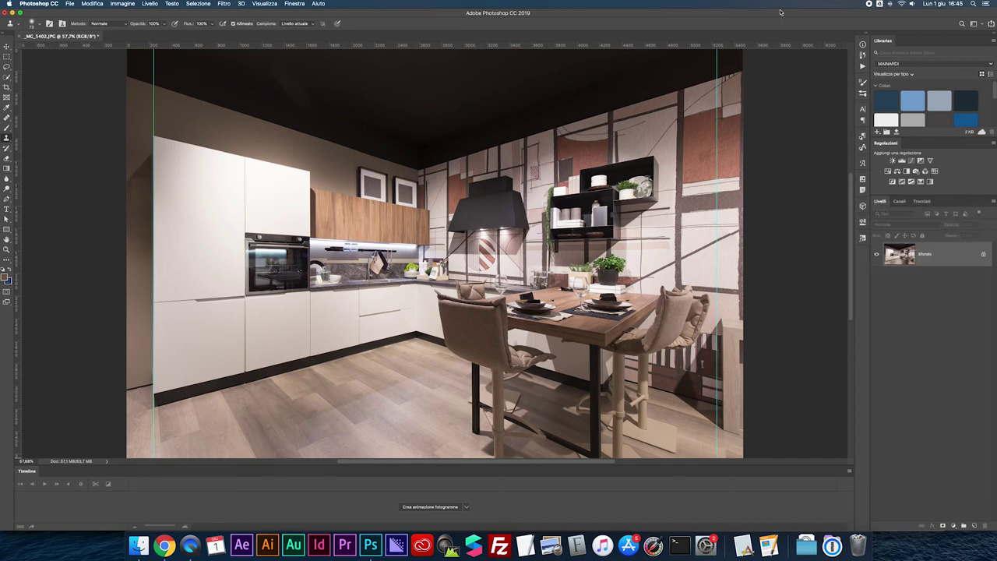
pyautogui.hotkey('ctrl', 's')
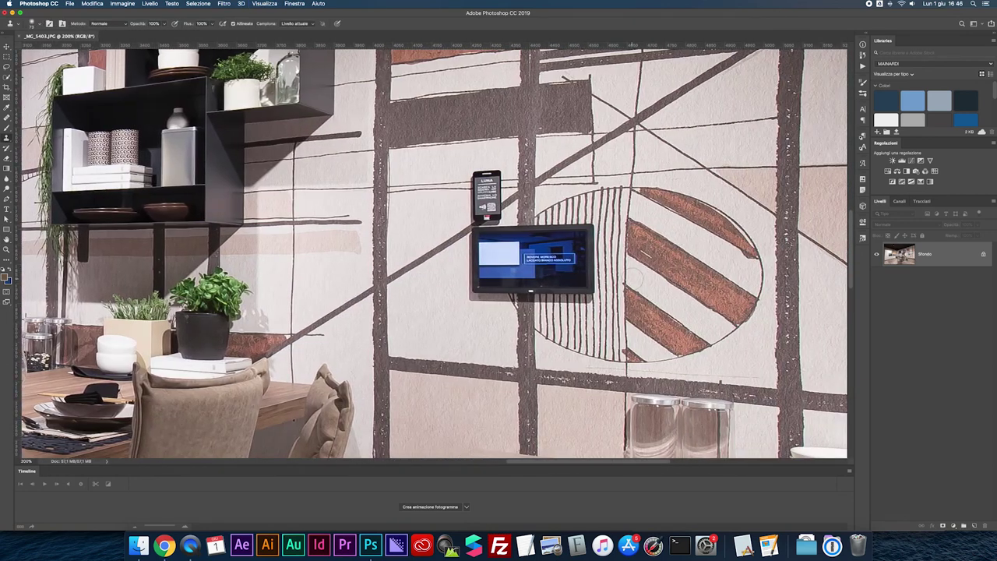
pyautogui.press('m')
pyautogui.moveTo(467, 166); pyautogui.dragTo(596, 308)
pyautogui.rightClick(564, 263)
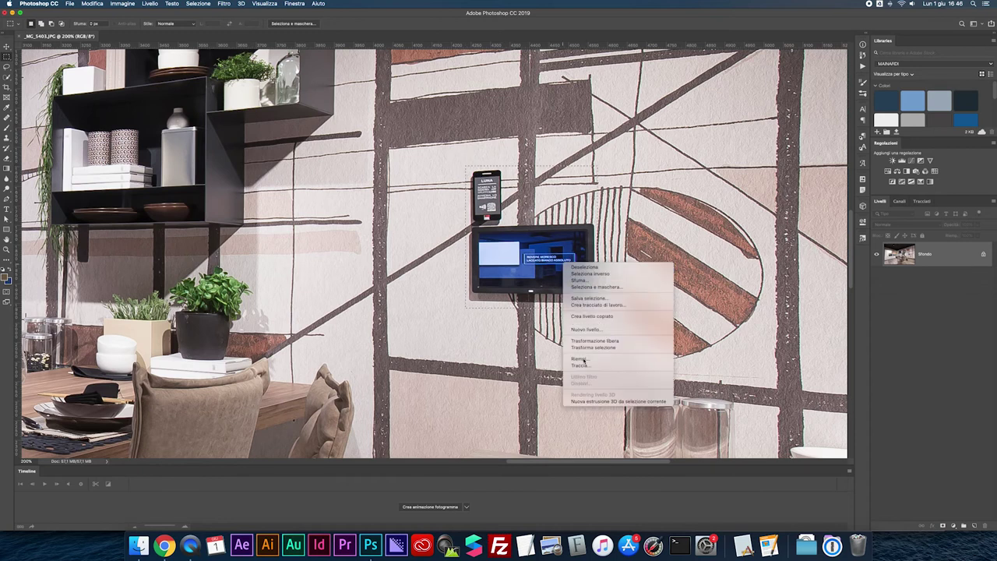
pyautogui.click(579, 366)
pyautogui.press('Return')
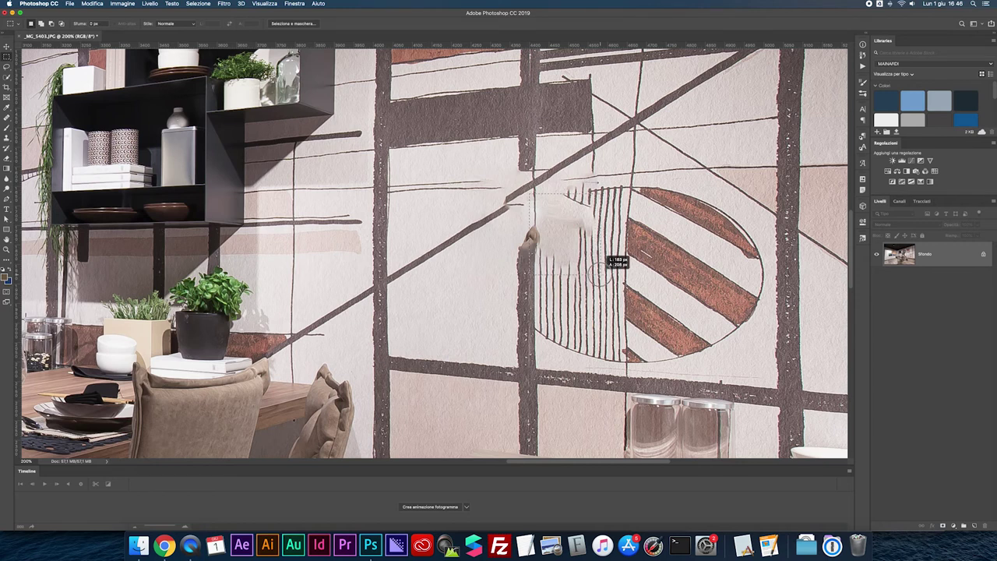
pyautogui.rightClick(564, 240)
pyautogui.click(583, 336)
pyautogui.press('Return')
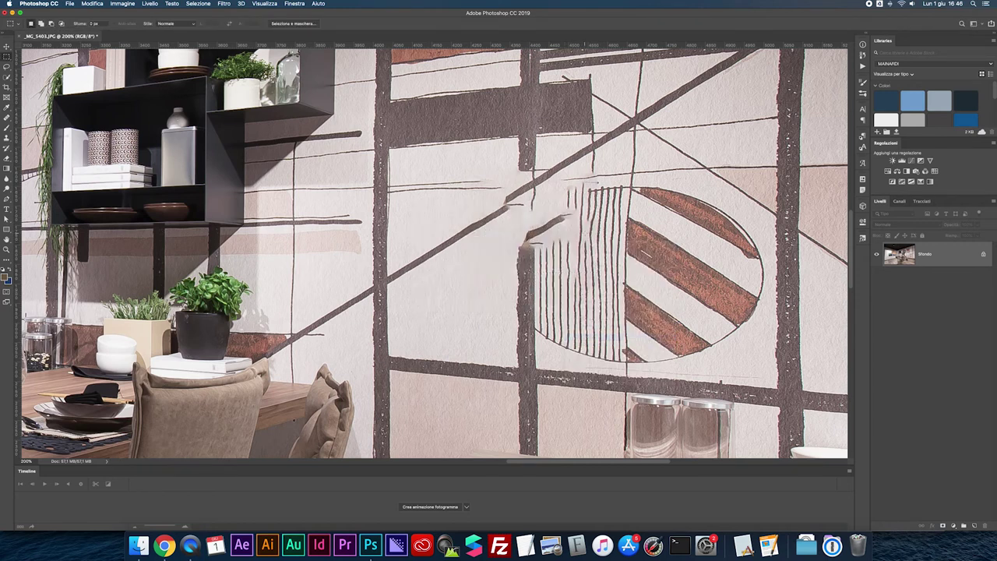
# - Content-Aware fill three leftover wall patches, including one near the striped circle
pyautogui.rightClick(581, 222)
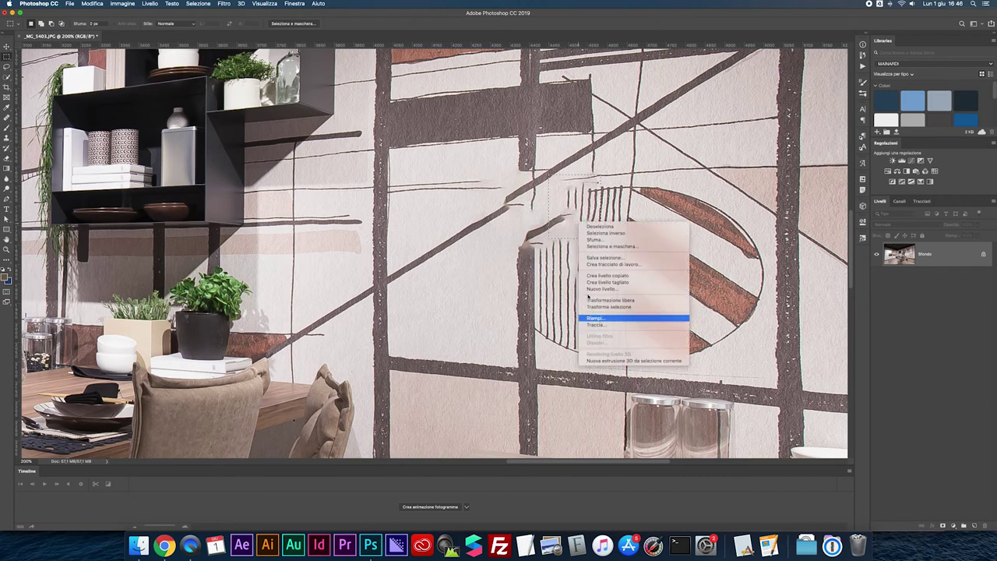
pyautogui.click(600, 319)
pyautogui.press('Return')
pyautogui.moveTo(510, 226); pyautogui.dragTo(534, 255)
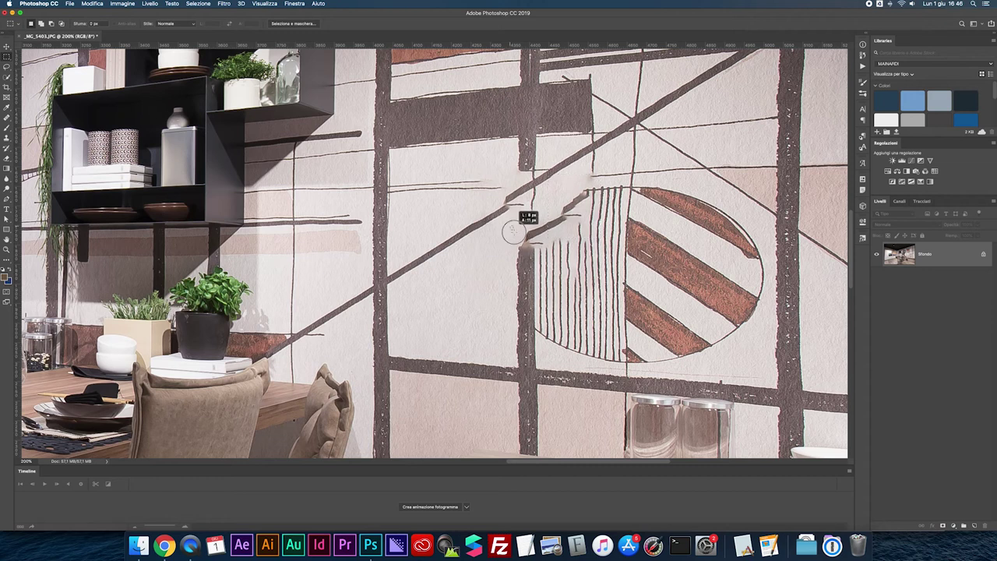
pyautogui.rightClick(525, 247)
pyautogui.click(546, 343)
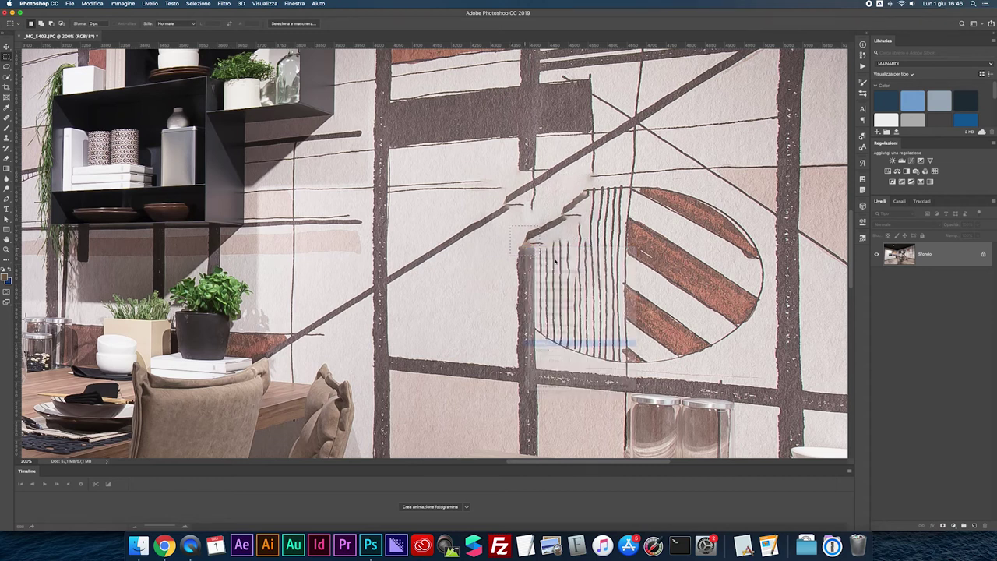
pyautogui.press('Return')
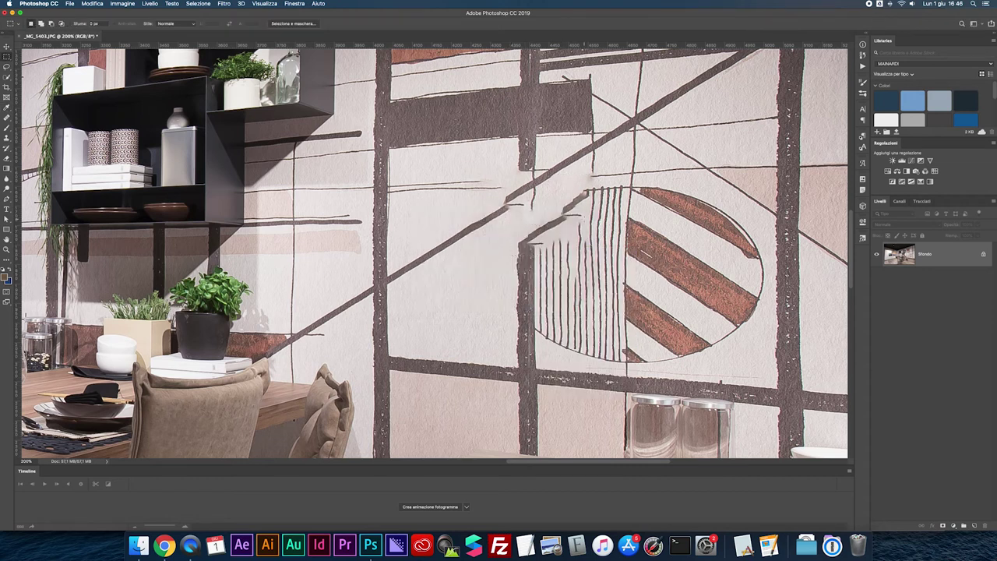
pyautogui.moveTo(585, 173); pyautogui.dragTo(607, 208)
pyautogui.rightClick(591, 176)
pyautogui.click(612, 275)
pyautogui.press('Return')
pyautogui.press('super+minus')
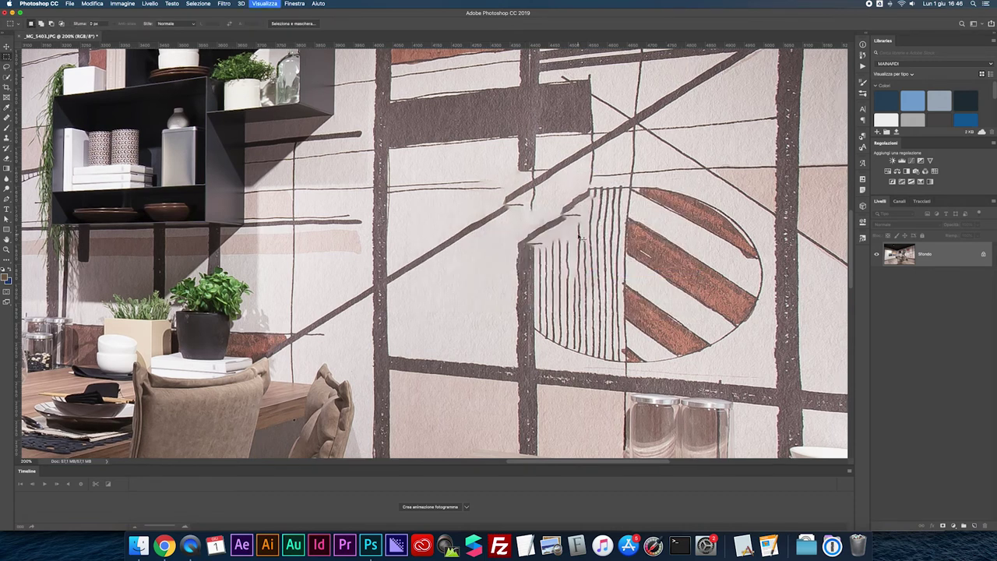
pyautogui.press('super+minus')
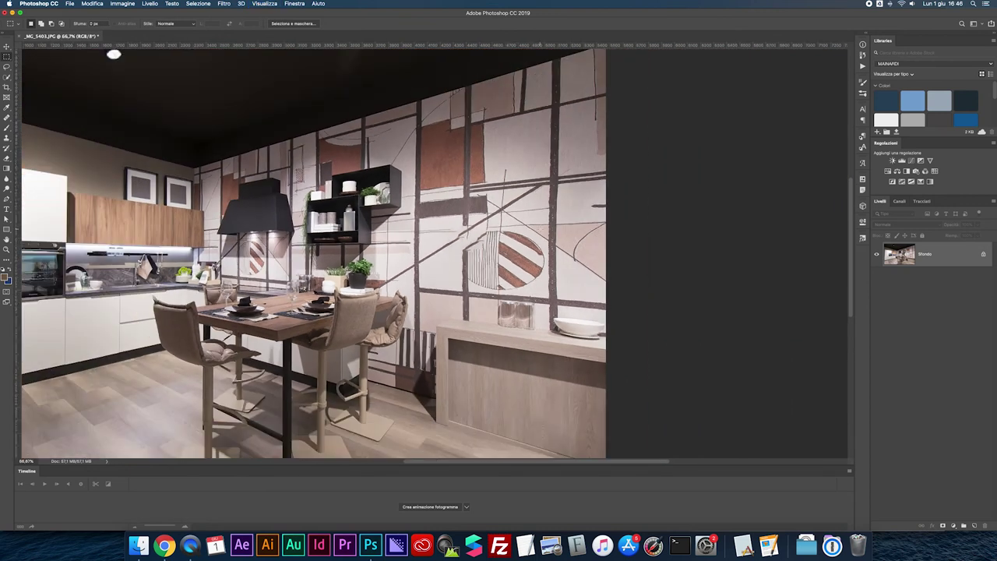
# - Unlock the layer and add vertical guides along the left cabinets and the wall
pyautogui.moveTo(114, 55); pyautogui.dragTo(268, 54)
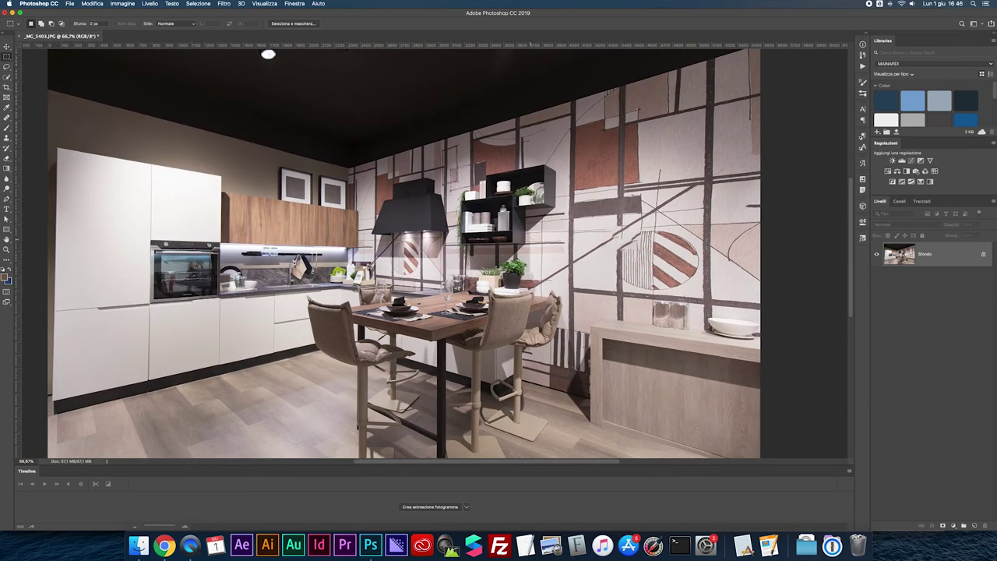
pyautogui.scroll(-2, 630, 245)
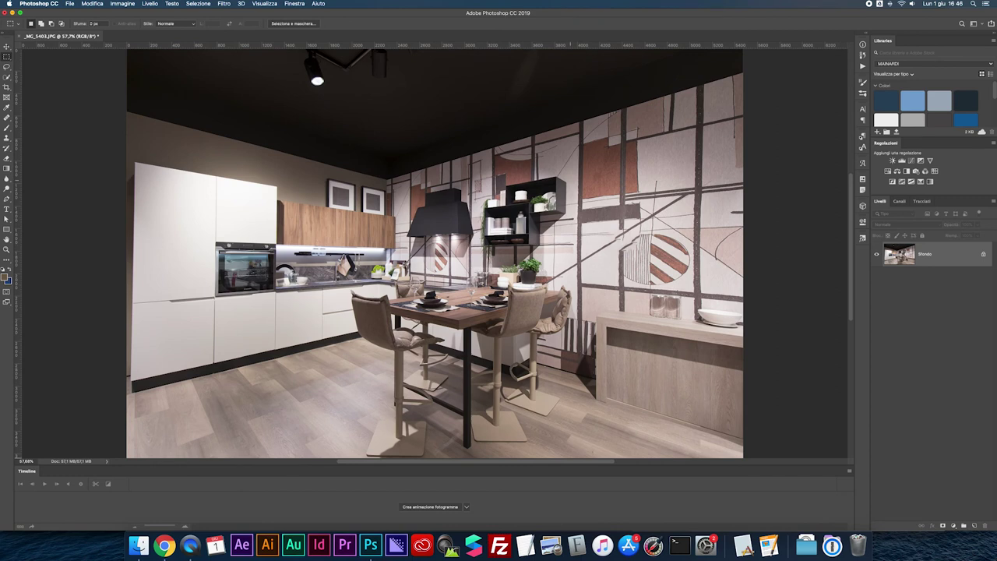
pyautogui.click(985, 255)
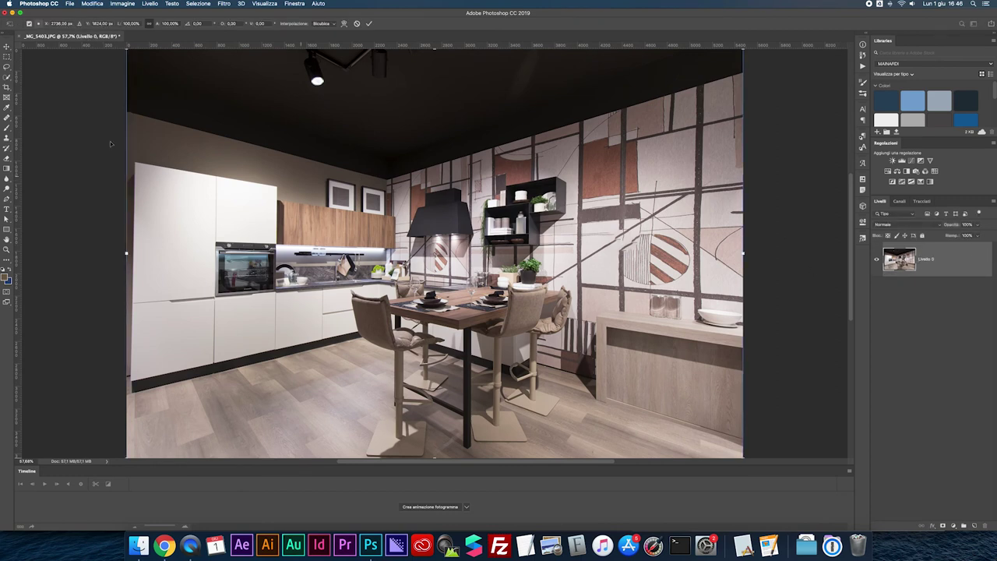
pyautogui.moveTo(20, 158); pyautogui.dragTo(132, 167)
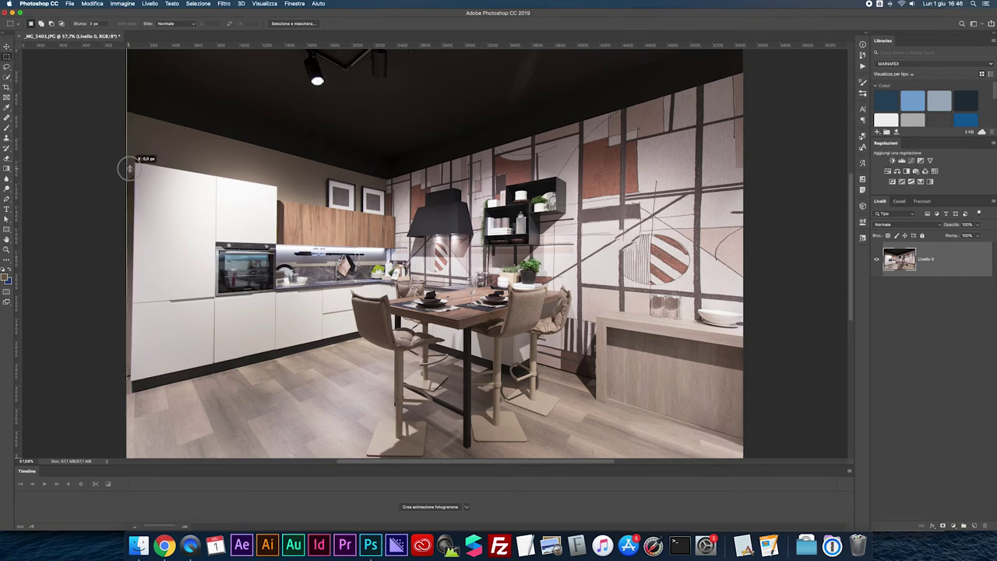
pyautogui.moveTo(132, 167); pyautogui.dragTo(134, 165)
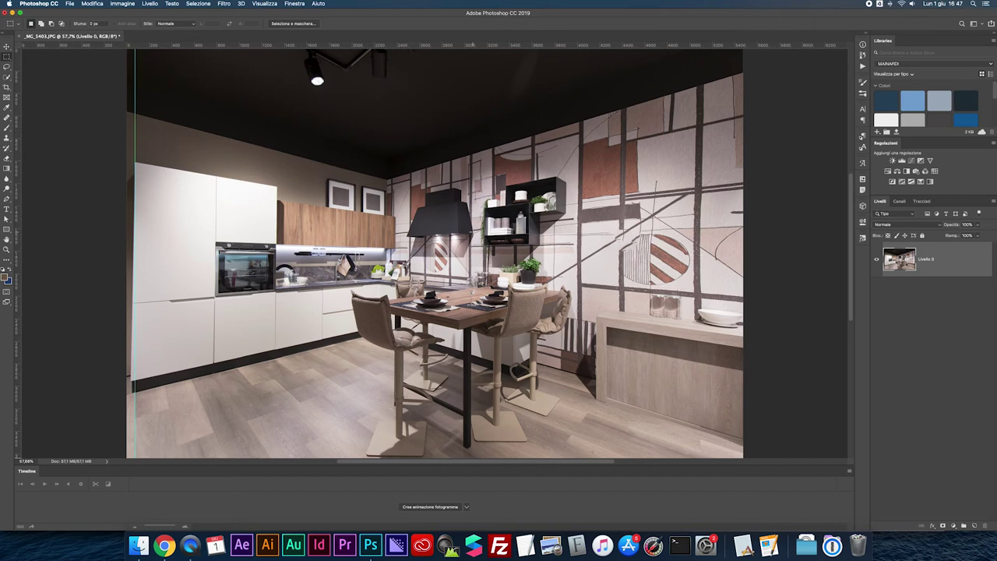
pyautogui.moveTo(15, 240); pyautogui.dragTo(594, 257)
# - Start a Prospettiva transform, pulling the top-left corner inward to straighten the verticals
pyautogui.hotkey('ctrl', 't')
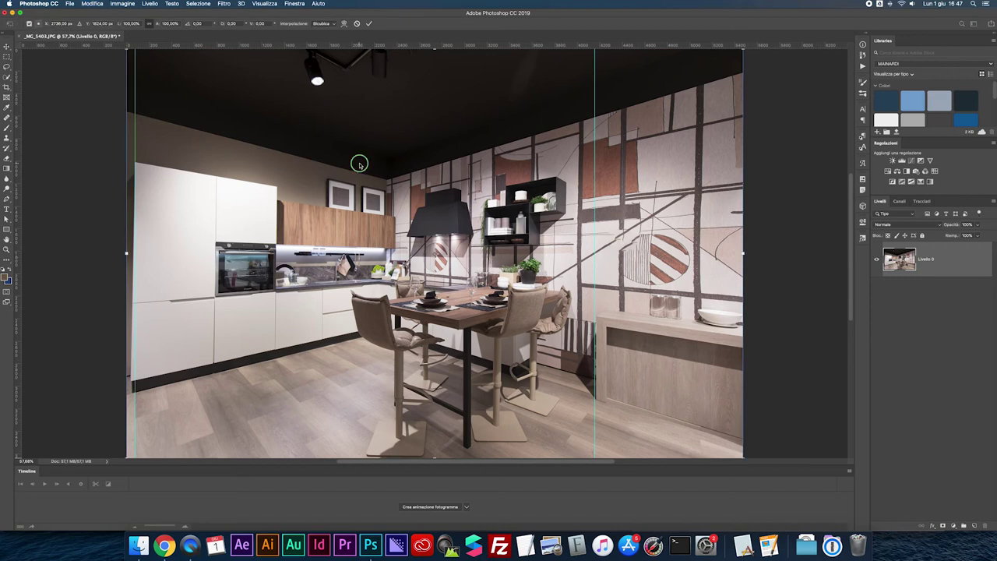
pyautogui.rightClick(359, 162)
pyautogui.click(385, 203)
pyautogui.moveTo(129, 84); pyautogui.dragTo(125, 69)
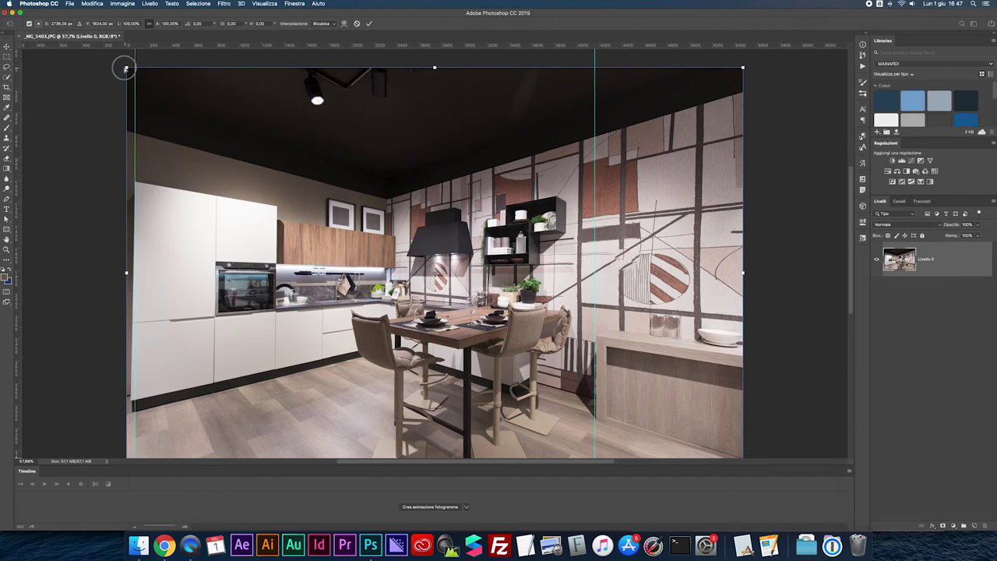
pyautogui.moveTo(122, 69); pyautogui.dragTo(119, 67)
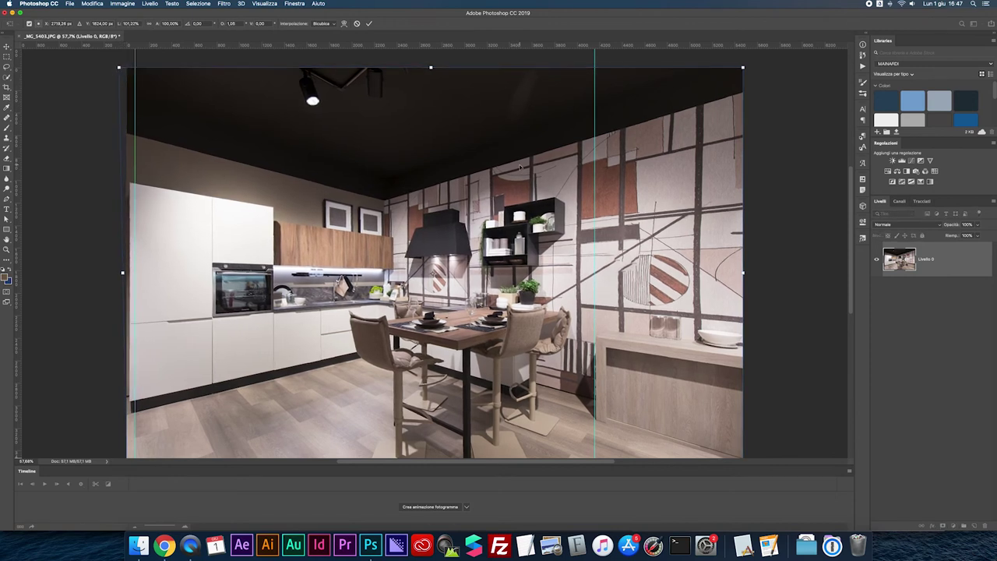
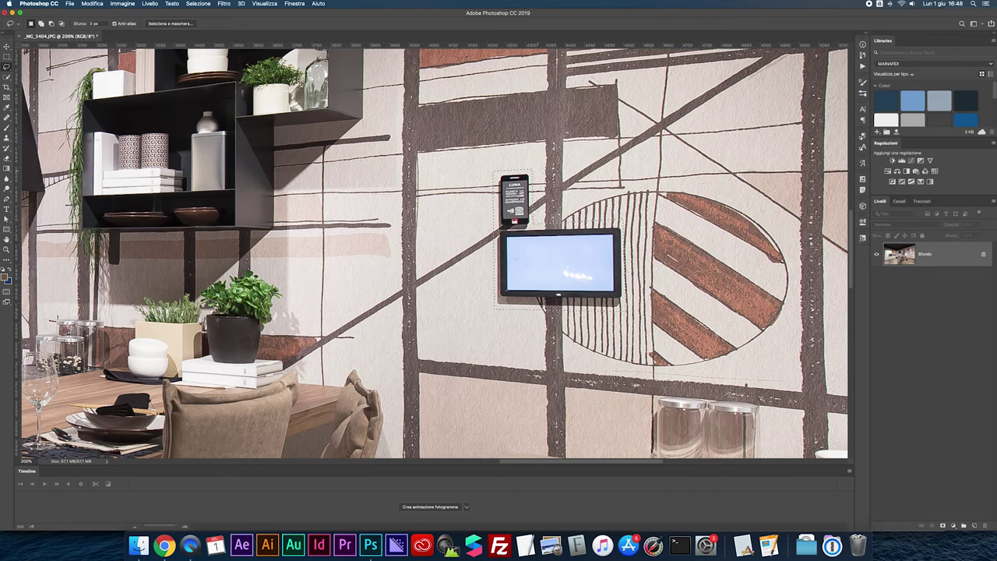
# - Content-aware fill the lasso selection to erase the wall TV and device
pyautogui.rightClick(580, 241)
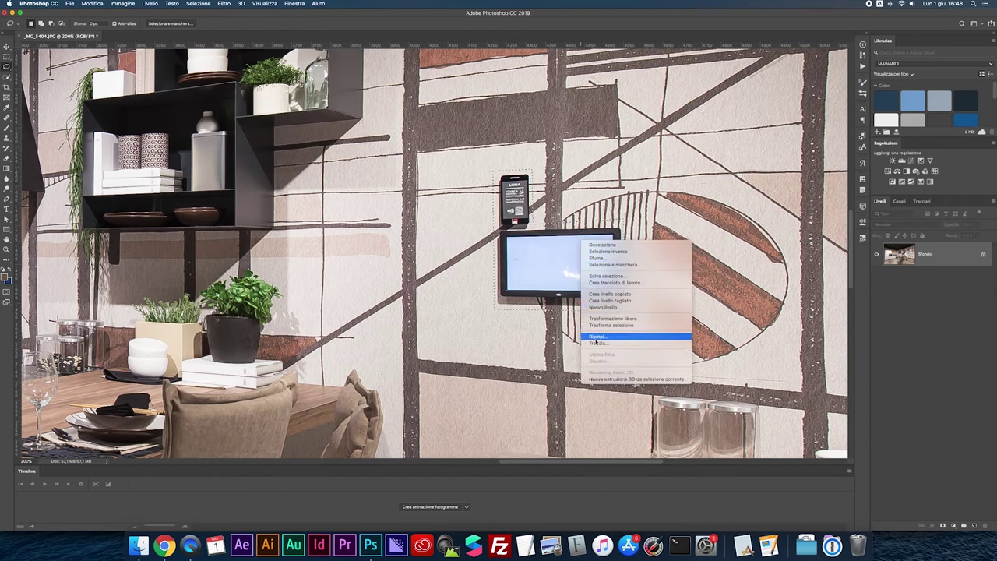
pyautogui.click(595, 337)
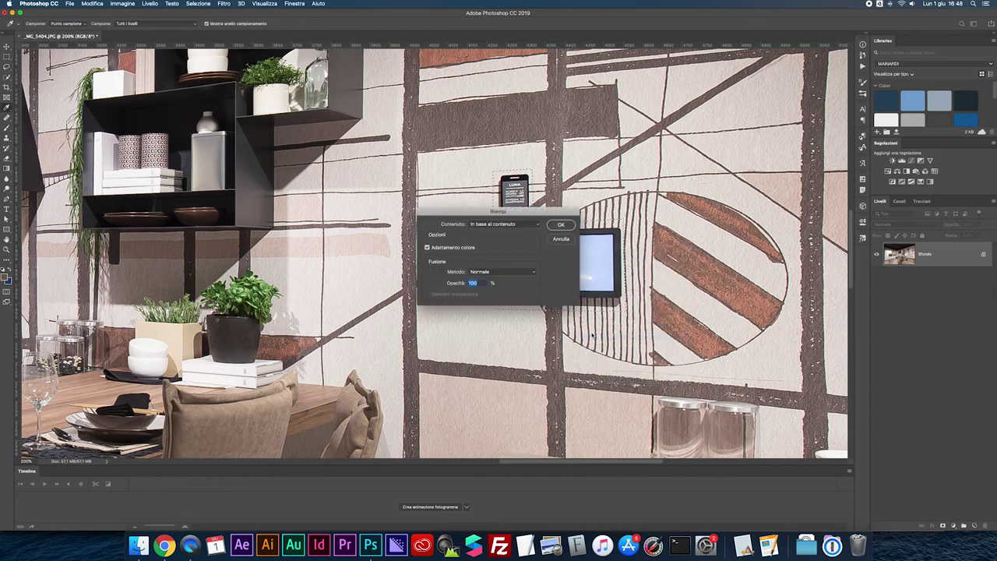
pyautogui.click(560, 224)
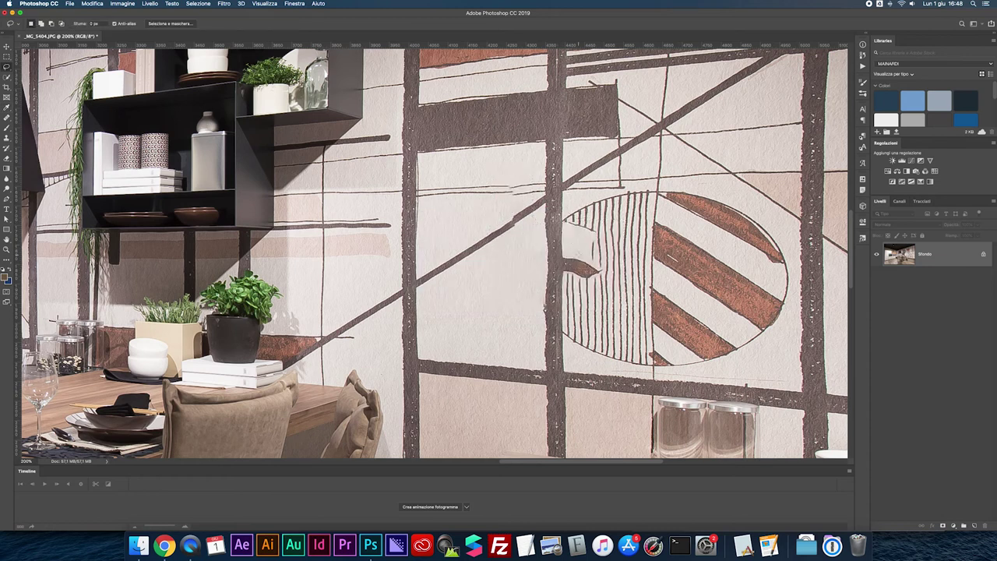
# - Zoom out to the whole kitchen and save the photo as JPEG
pyautogui.hotkey('ctrl', '-')
pyautogui.hotkey('ctrl', '-')
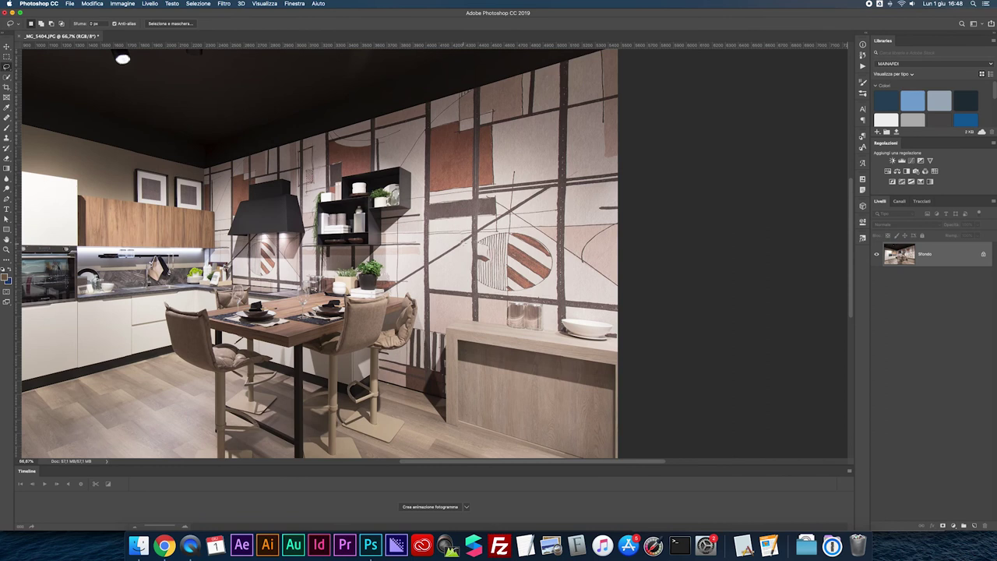
pyautogui.hscroll(-5, 433, 251)
pyautogui.scroll(-2, 433, 251)
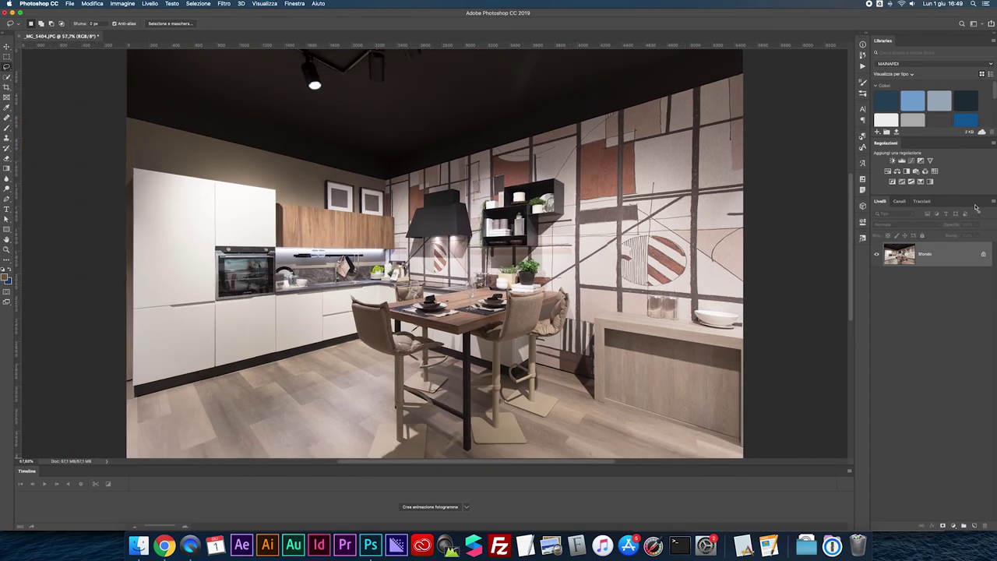
pyautogui.hotkey('ctrl', 's')
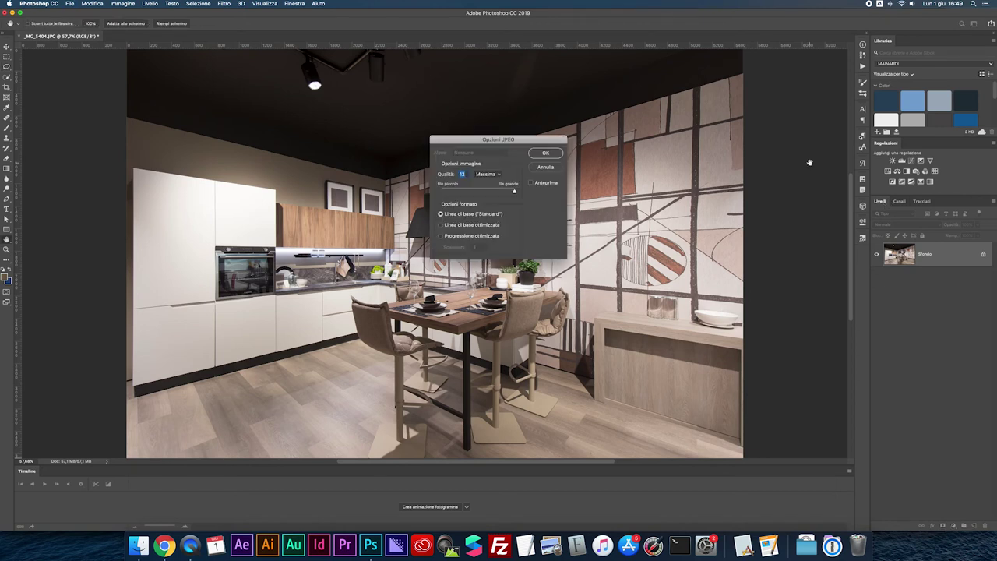
pyautogui.press('Return')
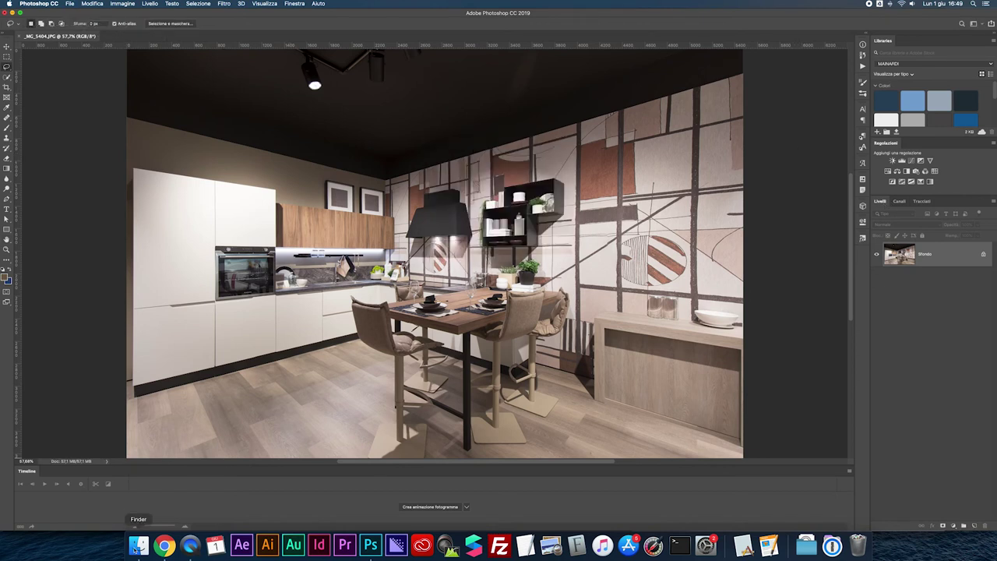
# - Open _MG_5405.JPG from Finder, converting its colours
pyautogui.click(138, 545)
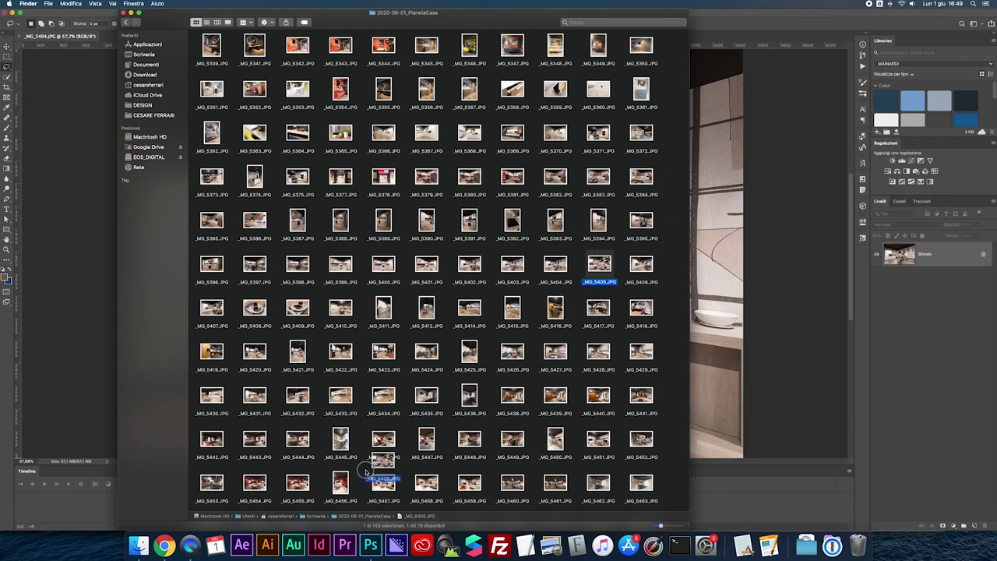
pyautogui.click(370, 545)
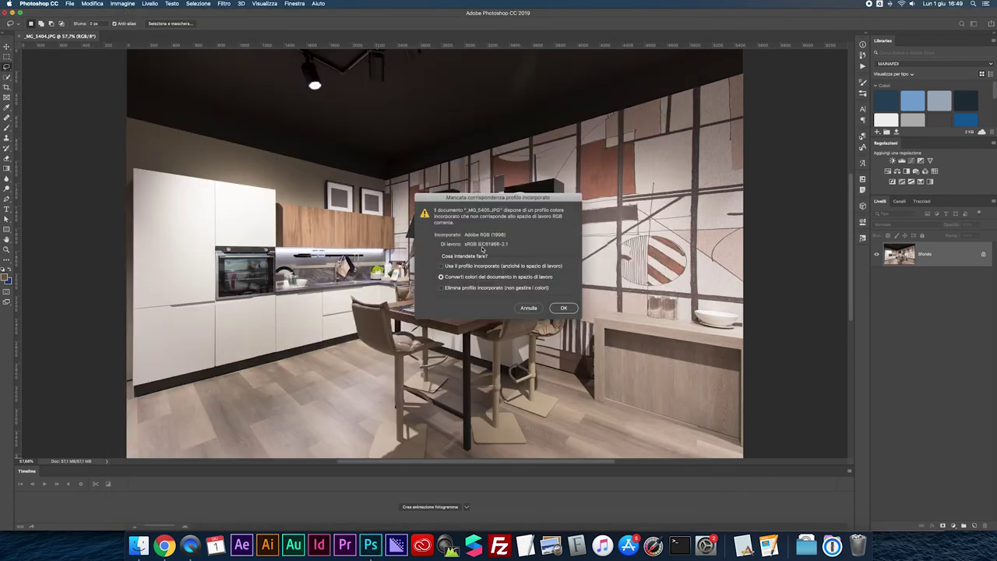
pyautogui.press('Return')
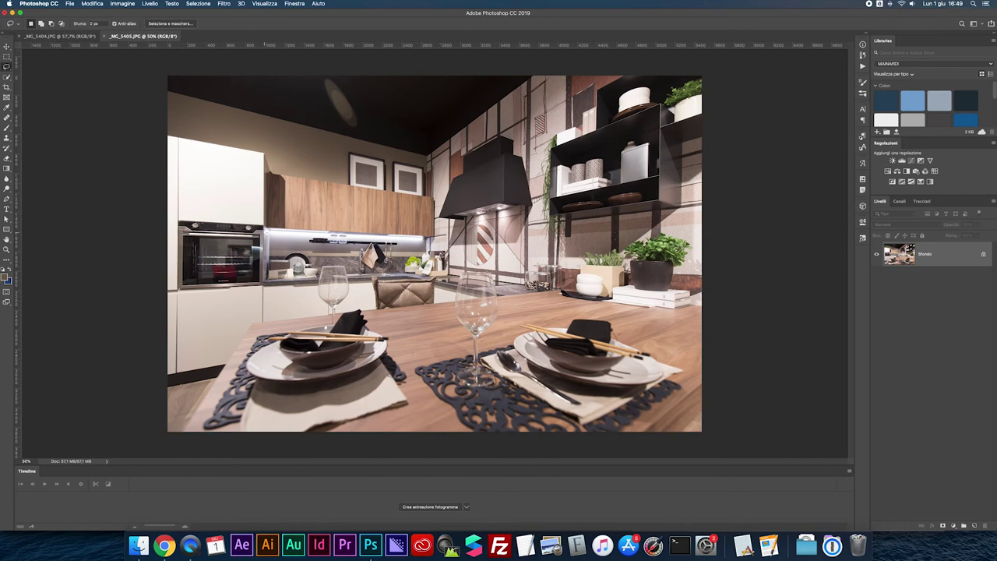
# - Lasso the ceiling light flare, content-aware fill it, and deselect
pyautogui.moveTo(316, 77)
pyautogui.mouseDown()
pyautogui.moveTo(366, 129)
pyautogui.moveTo(321, 117)
pyautogui.mouseUp()
pyautogui.rightClick(338, 98)
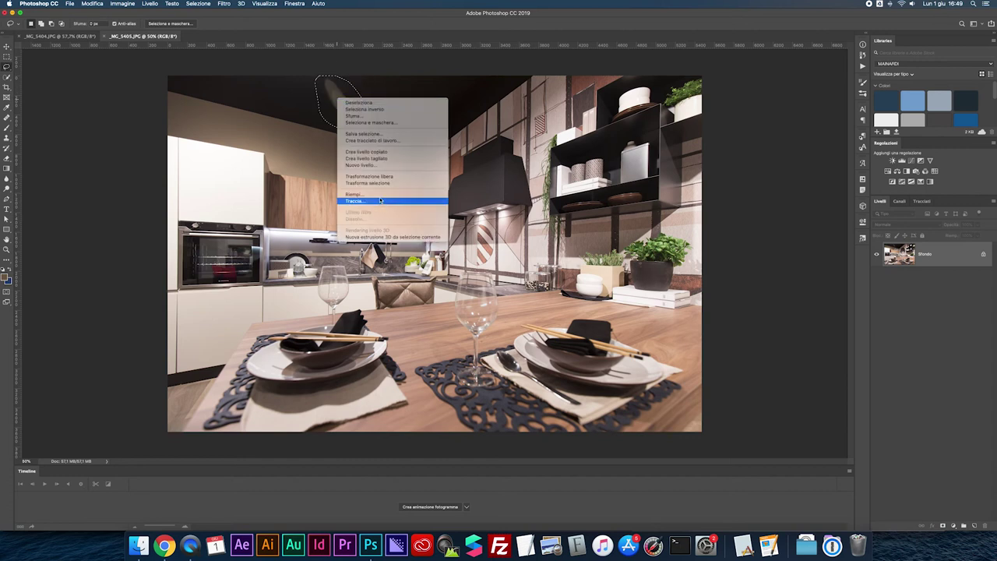
pyautogui.press('Return')
pyautogui.press('Return')
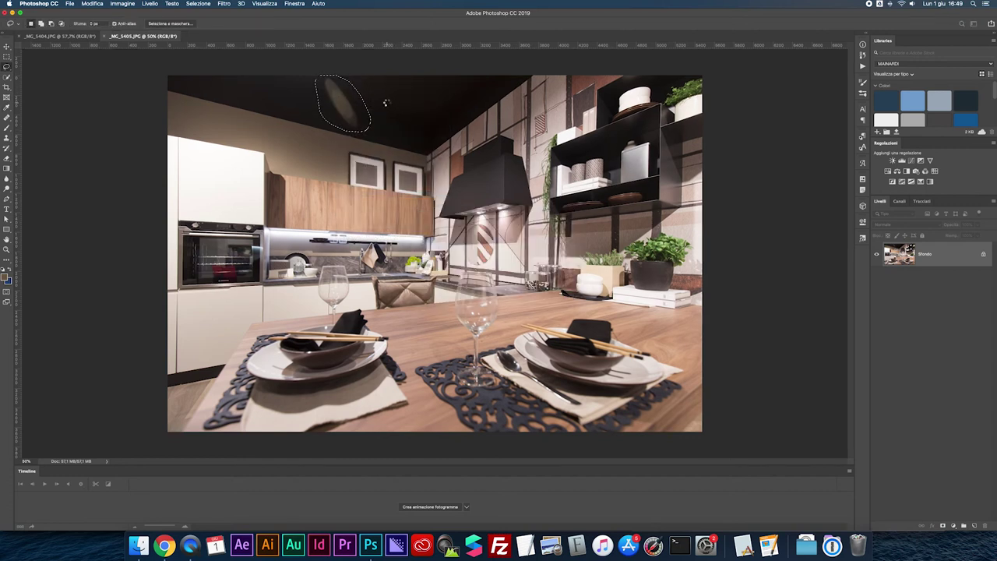
pyautogui.hotkey('ctrl', 'd')
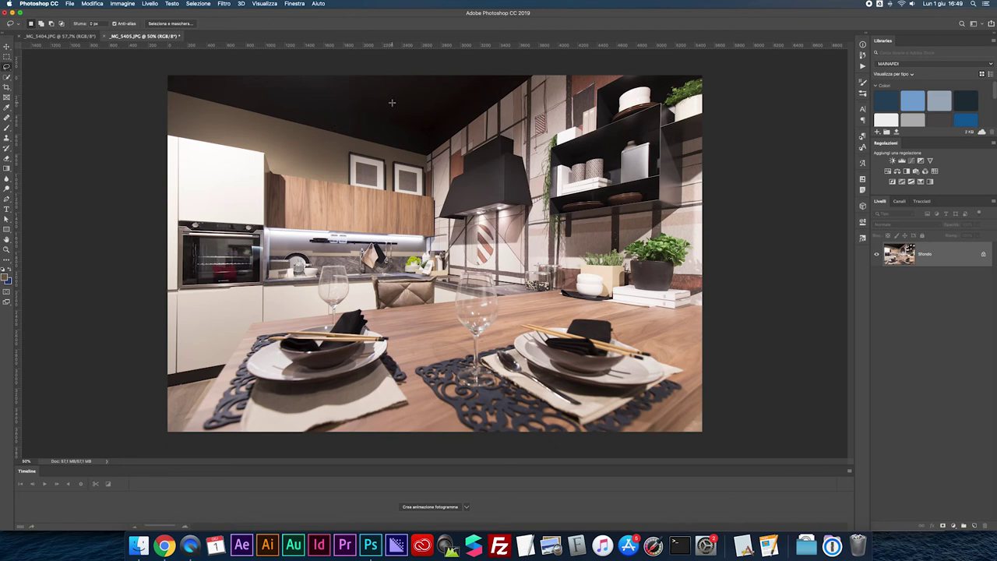
# - Save _MG_5405 as JPEG and close it
pyautogui.hotkey('ctrl', 's')
pyautogui.press('Return')
pyautogui.click(106, 36)
# - Preview and open _MG_5406.JPG, keeping its embedded colour profile
pyautogui.click(136, 545)
pyautogui.click(638, 261)
pyautogui.press('space')
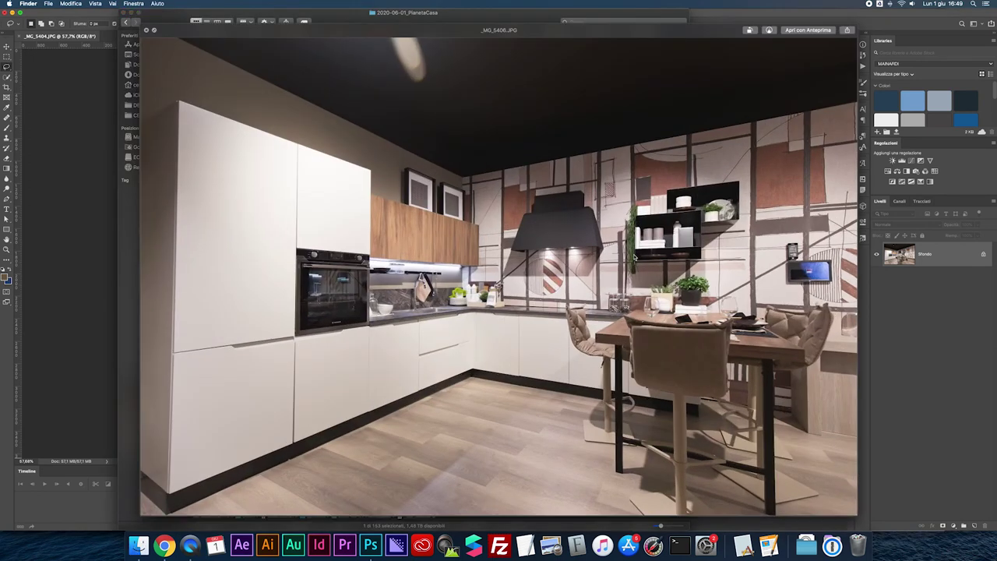
pyautogui.press('space')
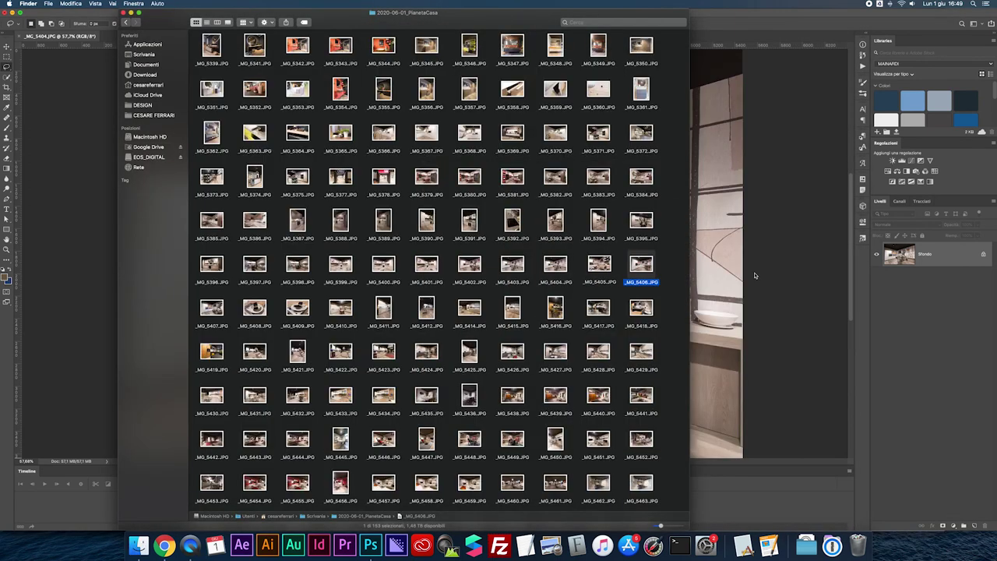
pyautogui.moveTo(600, 368); pyautogui.dragTo(370, 545)
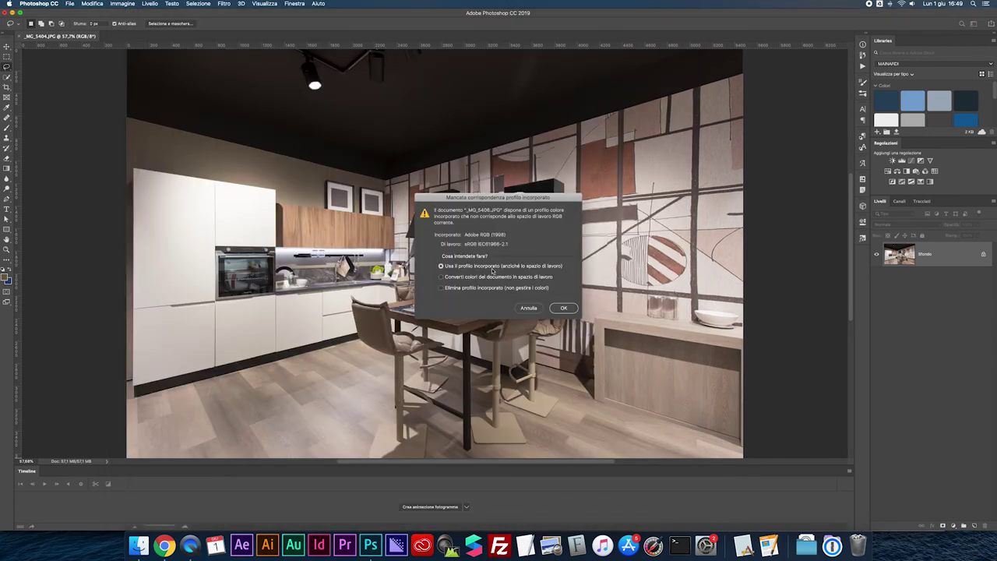
pyautogui.press('Return')
# - Zoom in and content-aware fill a lasso around the wall TV and device
pyautogui.scroll(2, 600, 261)
pyautogui.scroll(1, 600, 261)
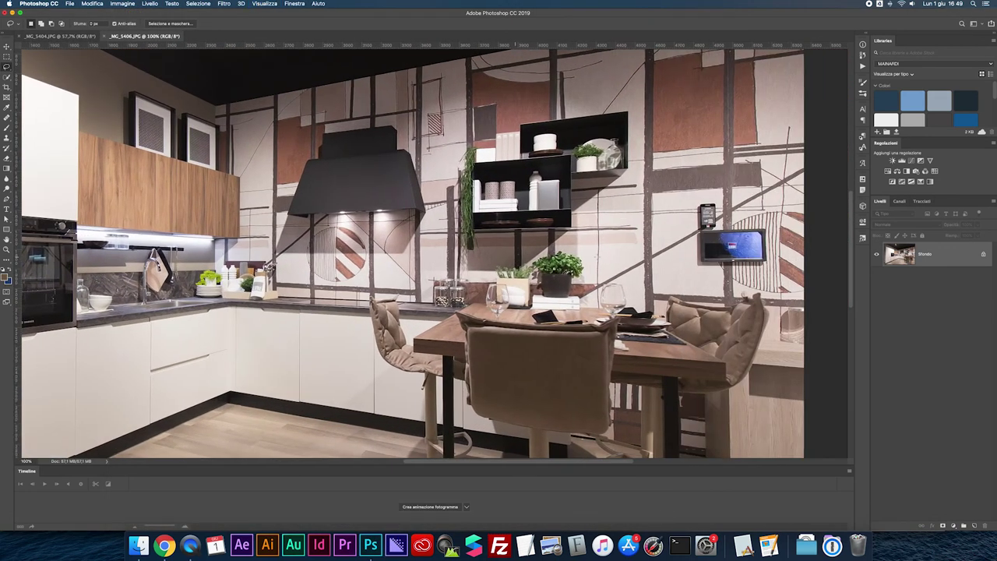
pyautogui.scroll(2, 600, 261)
pyautogui.scroll(2, 598, 260)
pyautogui.scroll(2, 598, 259)
pyautogui.scroll(2, 598, 259)
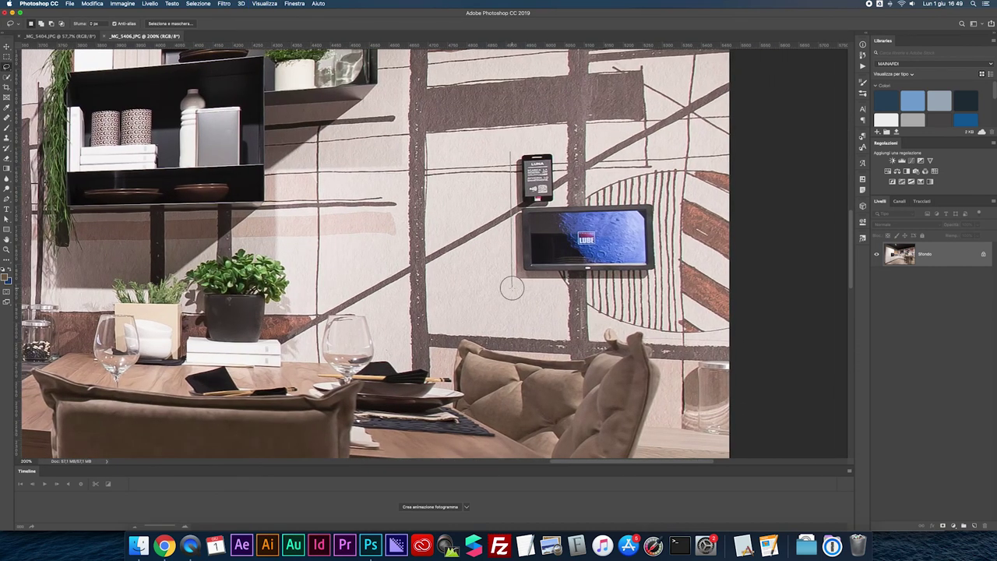
pyautogui.moveTo(511, 153)
pyautogui.mouseDown()
pyautogui.moveTo(652, 282)
pyautogui.moveTo(558, 198)
pyautogui.mouseUp()
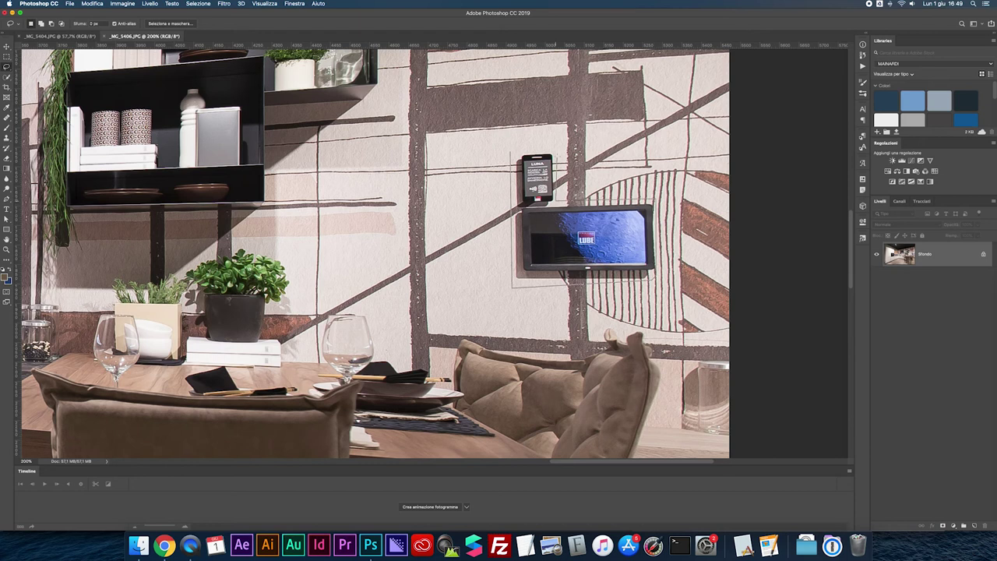
pyautogui.moveTo(558, 199); pyautogui.dragTo(511, 154)
pyautogui.rightClick(537, 170)
pyautogui.click(553, 266)
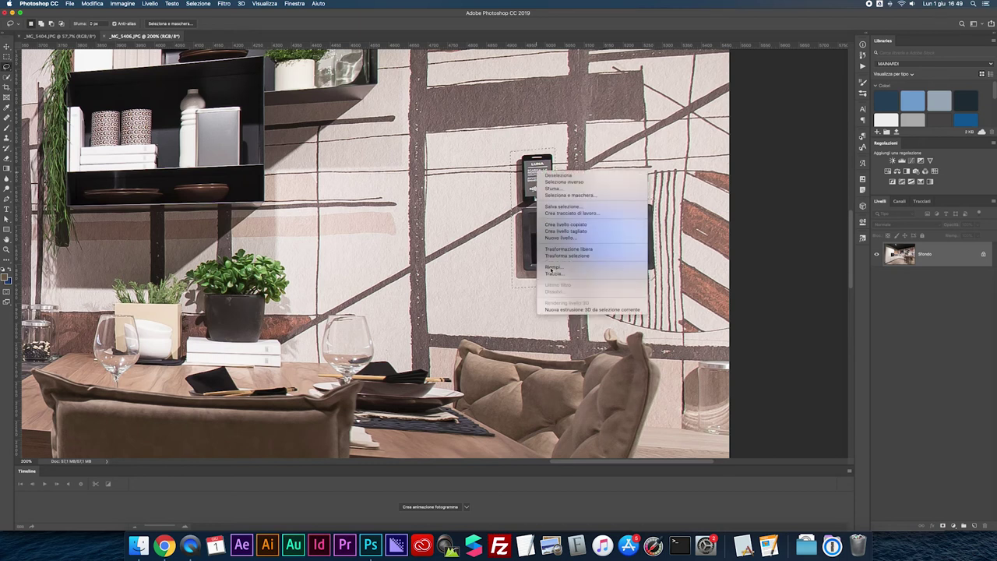
pyautogui.press('Return')
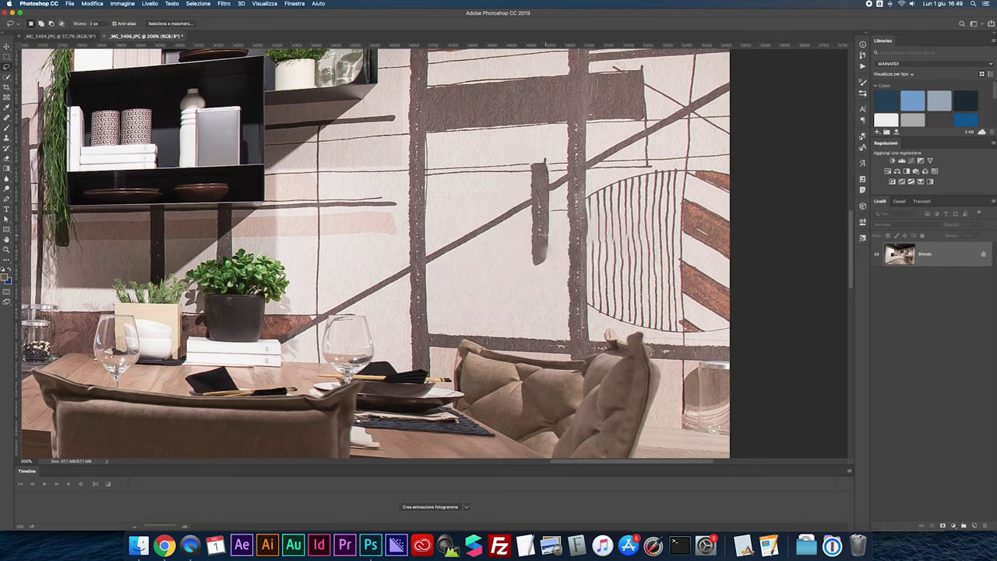
# - Switch to the Clone Stamp tool and zoom out to the whole kitchen
pyautogui.press('s')
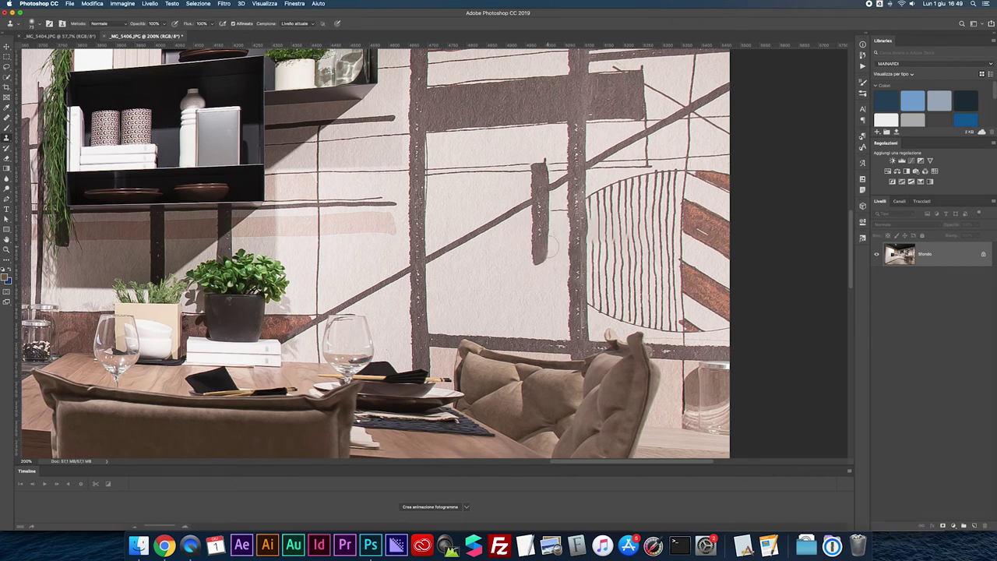
pyautogui.press('super+minus')
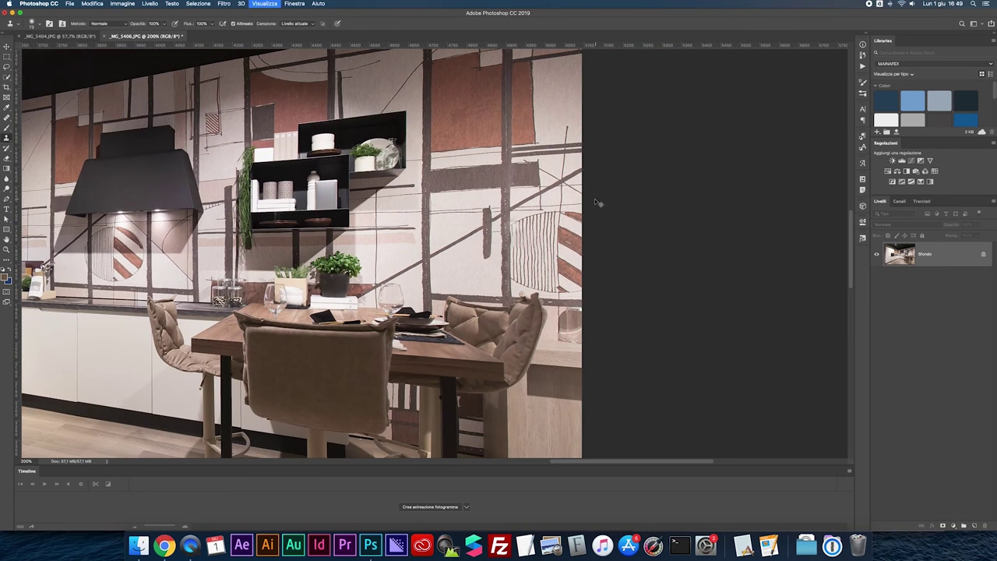
pyautogui.press('super+minus')
pyautogui.press('super+minus')
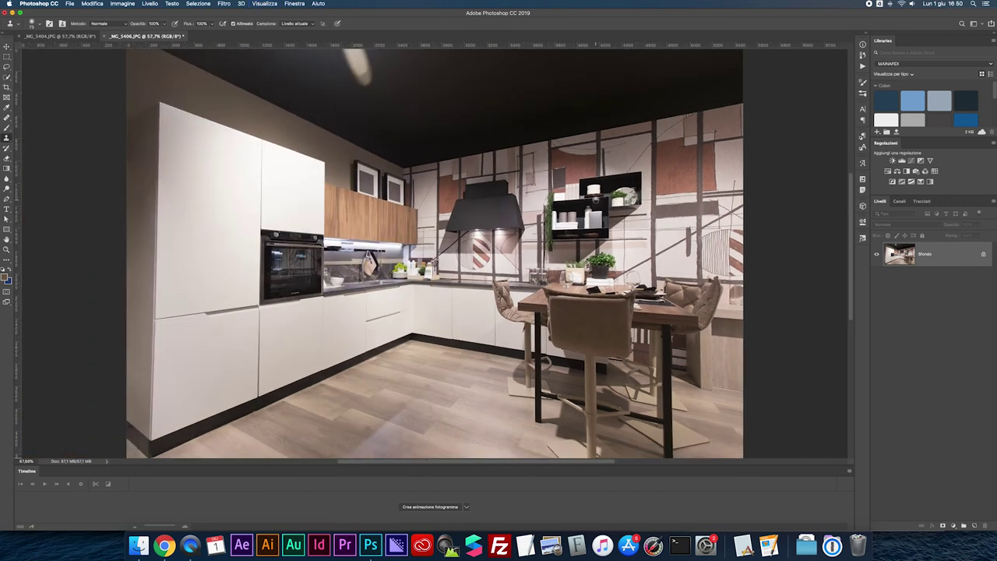
# - Add vertical guides near both sides and unlock the background layer
pyautogui.moveTo(17, 269); pyautogui.dragTo(151, 262)
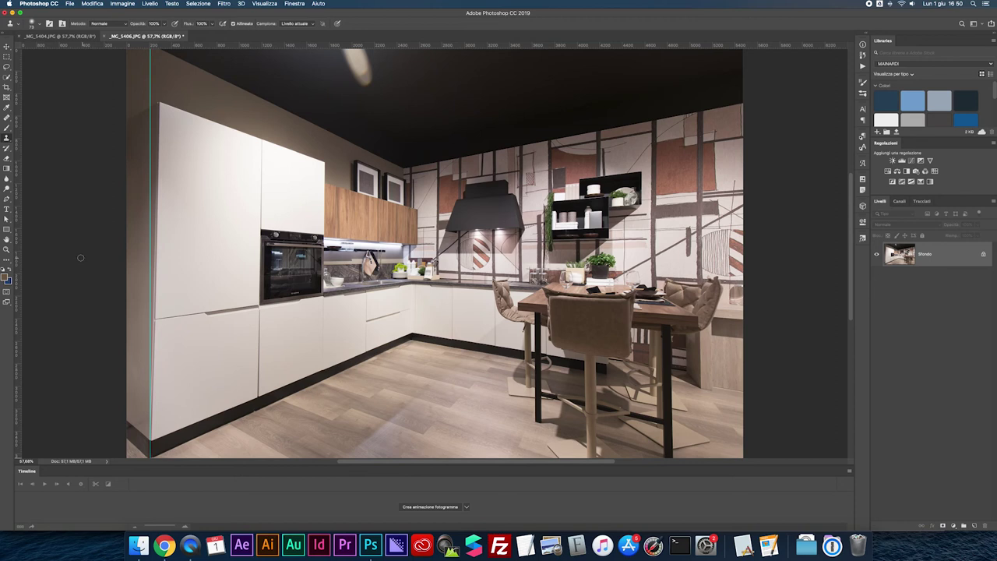
pyautogui.moveTo(21, 256); pyautogui.dragTo(698, 265)
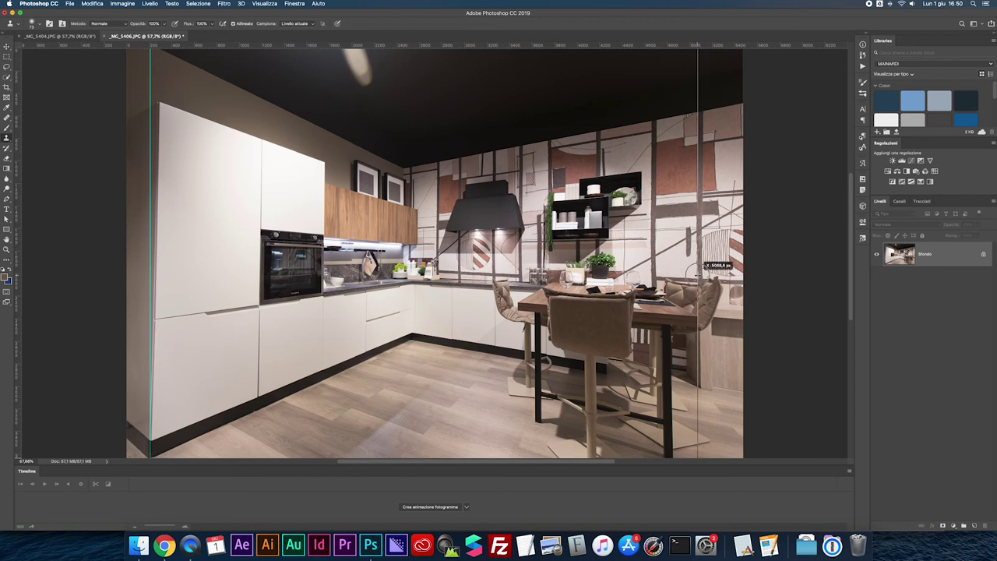
pyautogui.click(983, 254)
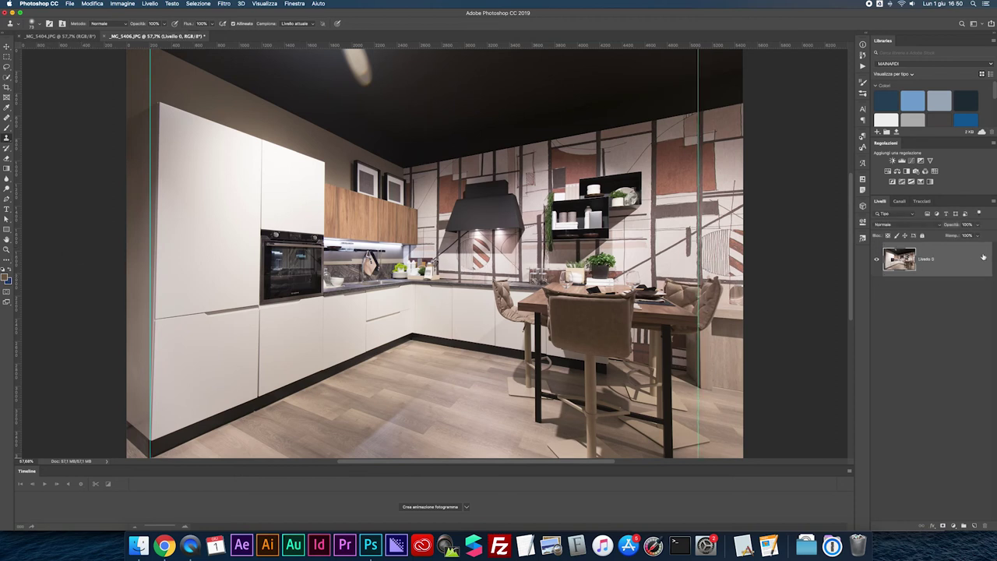
# - Distort the image, pulling the top corners outward to straighten the verticals
pyautogui.hotkey('ctrl', 't')
pyautogui.rightClick(262, 226)
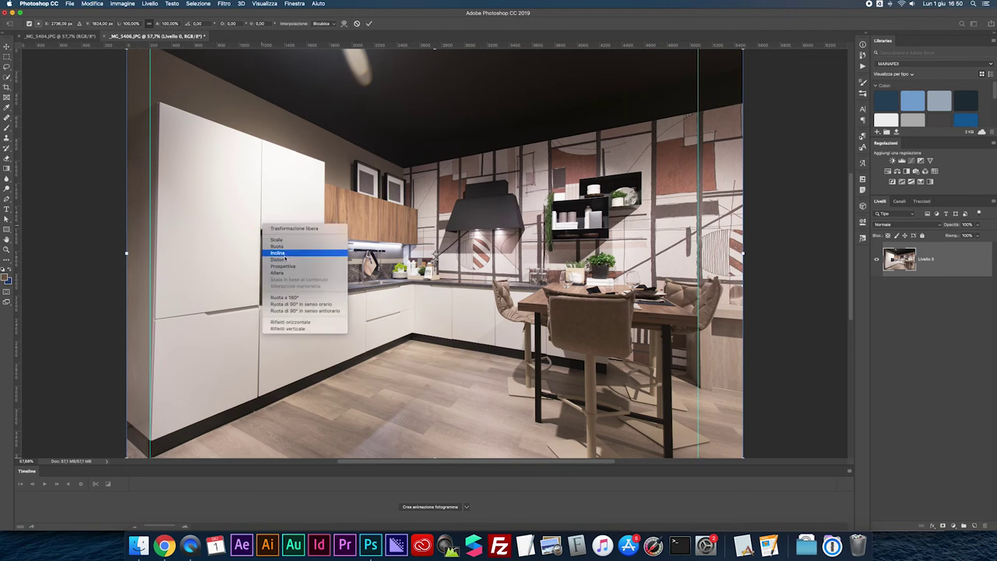
pyautogui.click(279, 259)
pyautogui.hotkey('ctrl', '-')
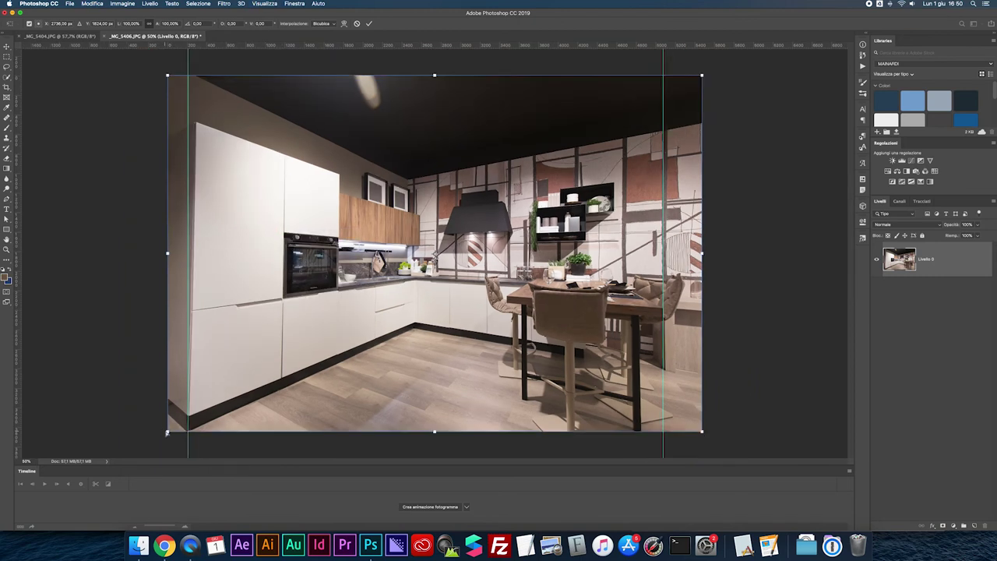
pyautogui.moveTo(164, 433); pyautogui.dragTo(160, 424)
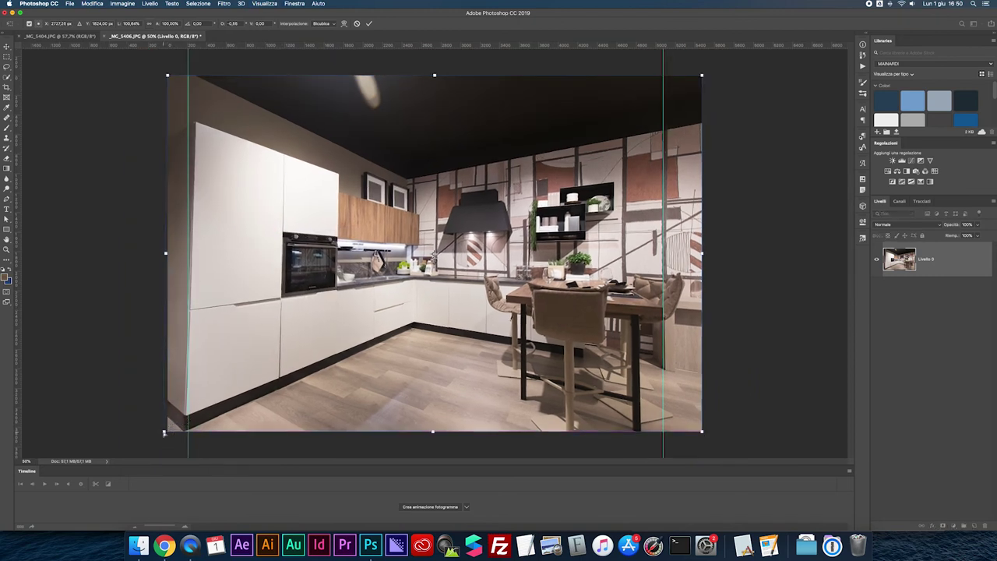
pyautogui.hotkey('ctrl', 'z')
pyautogui.moveTo(167, 75); pyautogui.dragTo(158, 76)
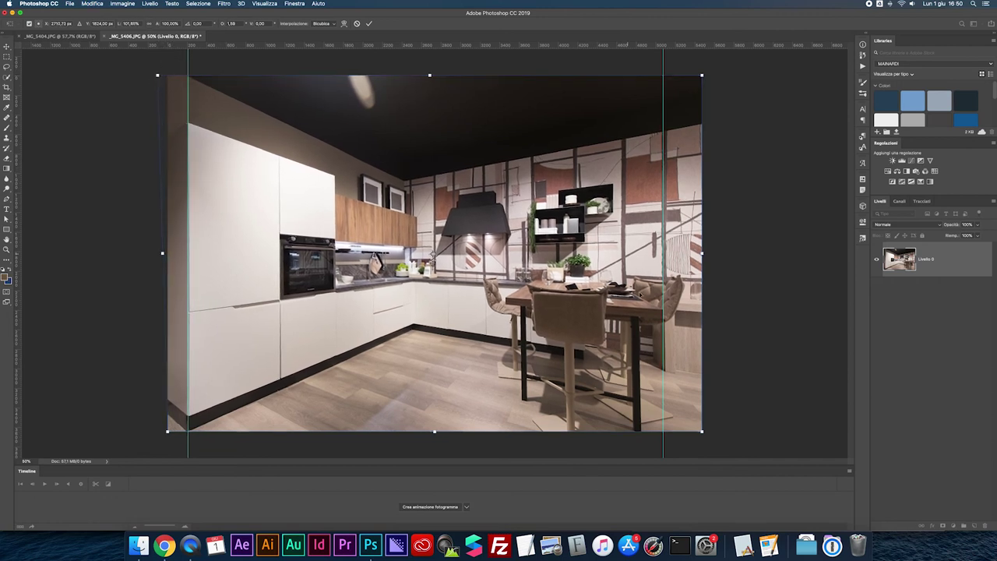
pyautogui.moveTo(702, 75); pyautogui.dragTo(707, 75)
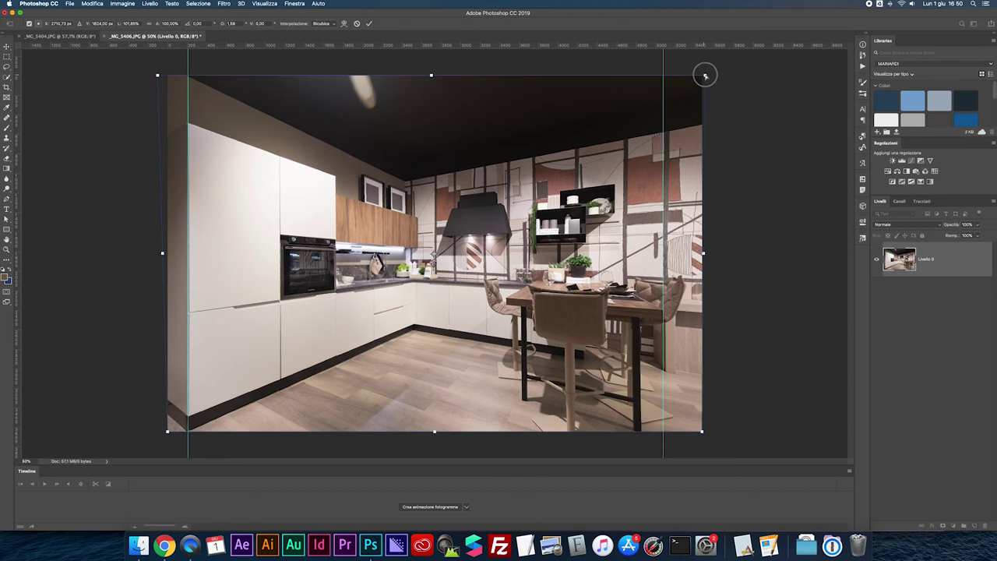
pyautogui.press('Return')
# - Flatten the photo into a single background layer
pyautogui.press('s')
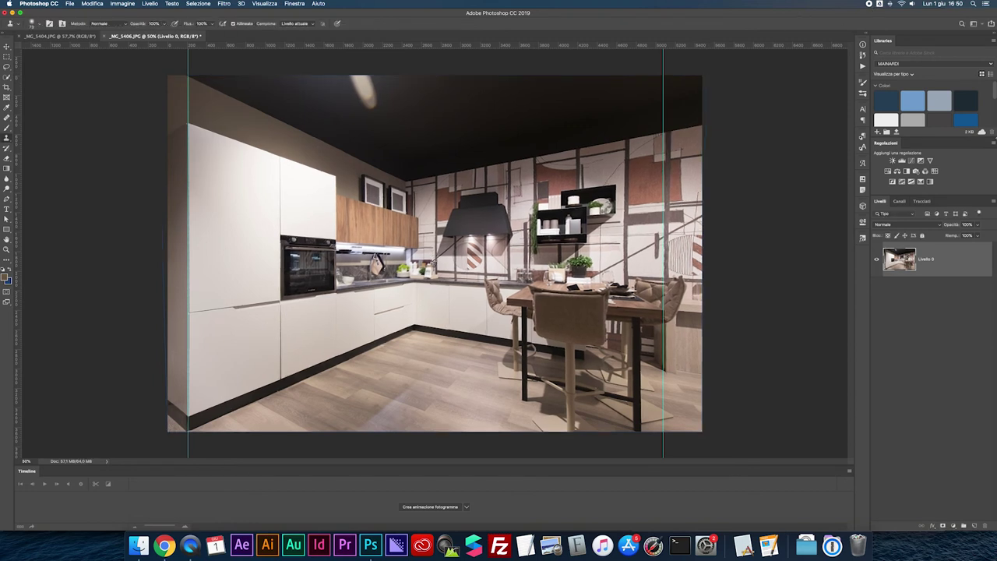
pyautogui.click(992, 203)
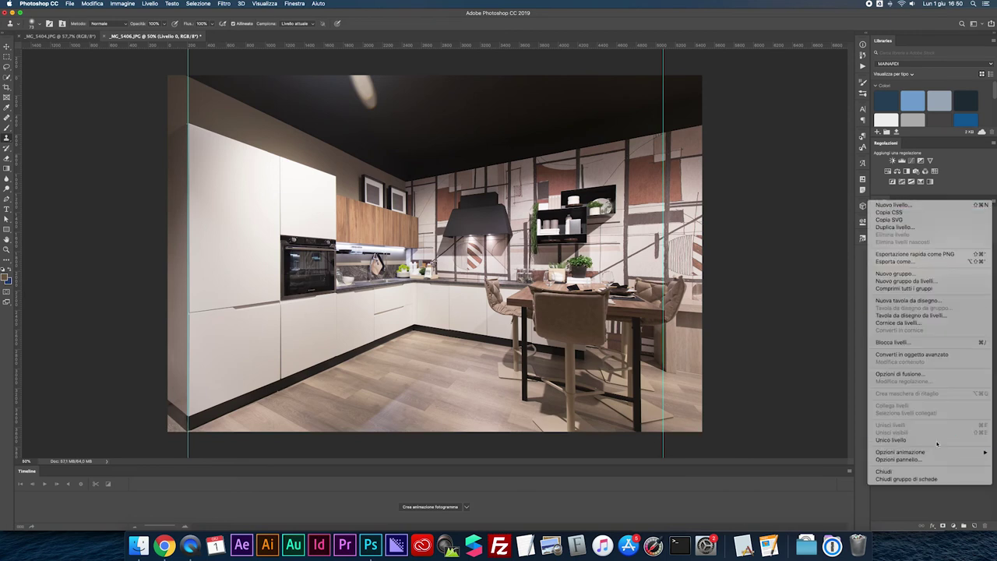
pyautogui.click(907, 409)
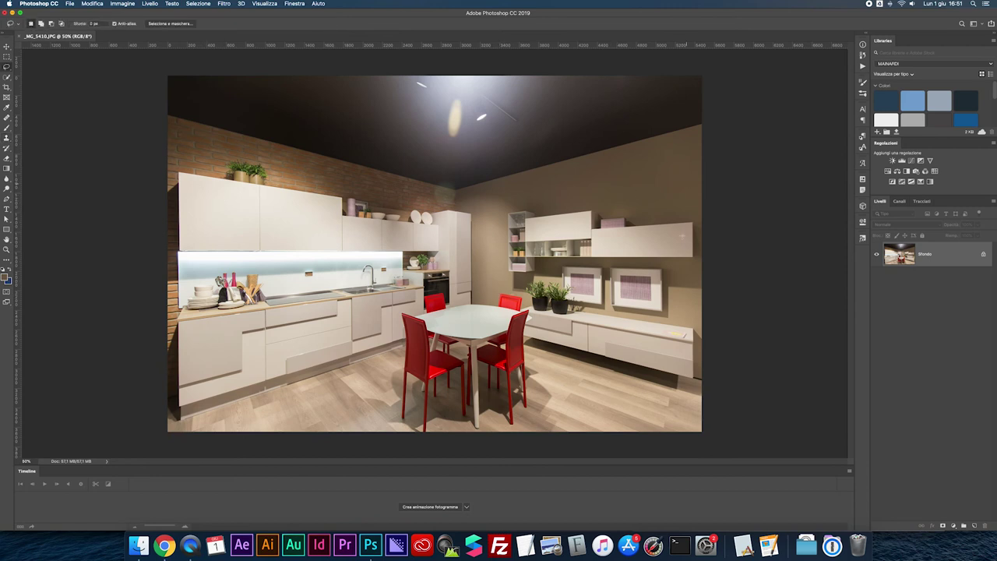
# - Lasso the ceiling light spot and content-aware fill it
pyautogui.moveTo(442, 94); pyautogui.dragTo(439, 137)
pyautogui.rightClick(449, 123)
pyautogui.click(473, 219)
pyautogui.press('Return')
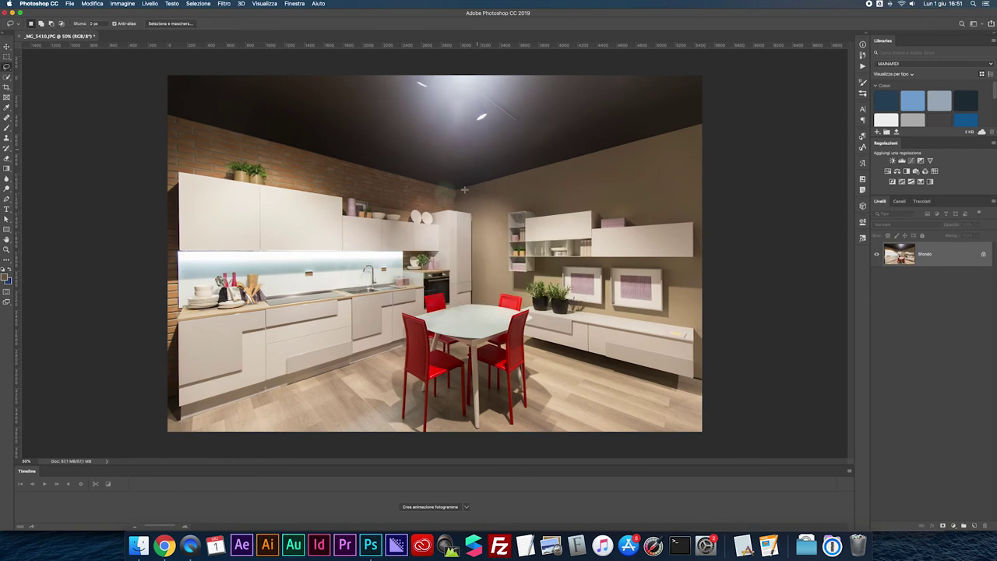
# - Refill the ceiling spot, deselect, and save as JPEG at quality 12
pyautogui.moveTo(444, 92); pyautogui.dragTo(459, 128)
pyautogui.rightClick(457, 123)
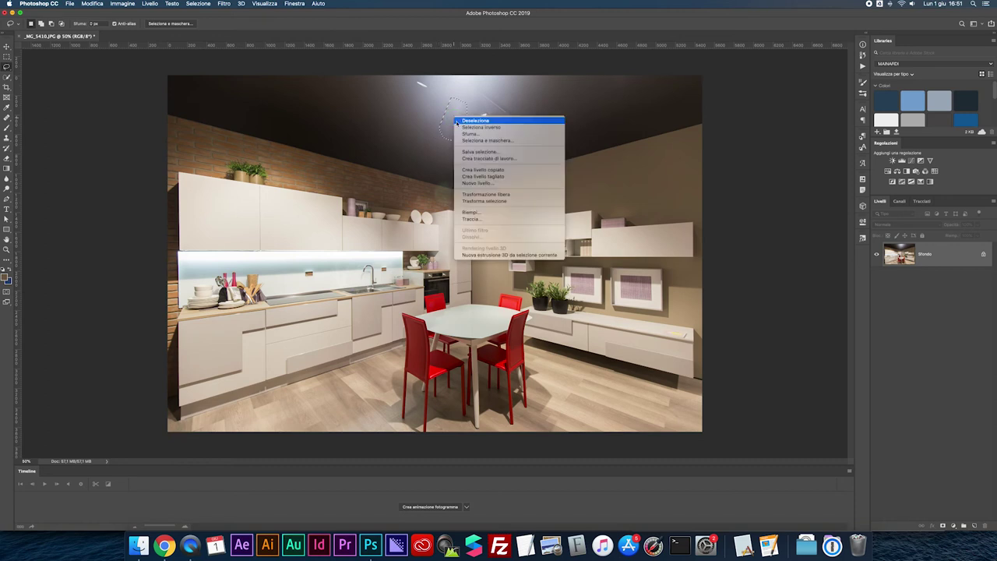
pyautogui.click(477, 212)
pyautogui.press('Return')
pyautogui.press('super+d')
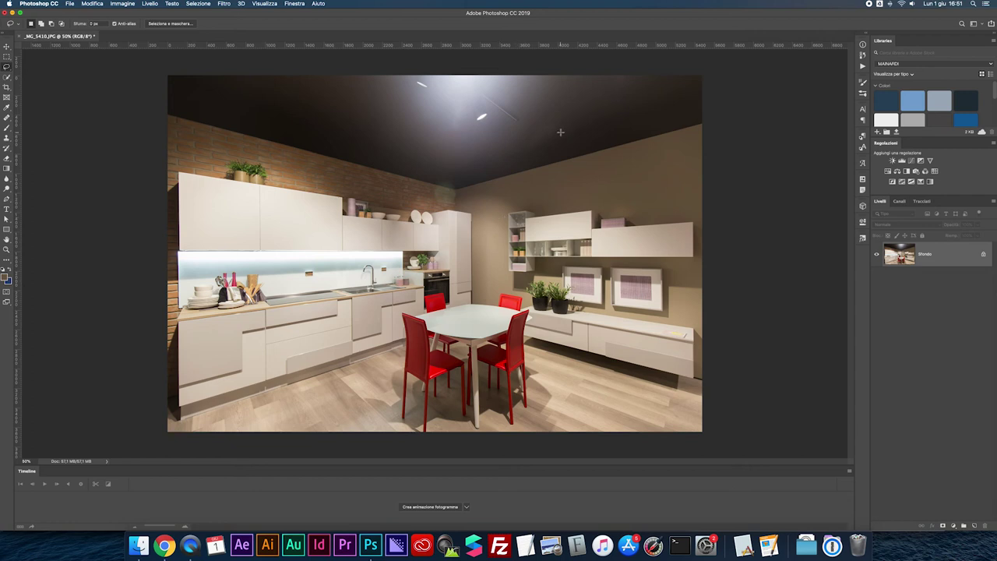
pyautogui.hotkey('ctrl', 's')
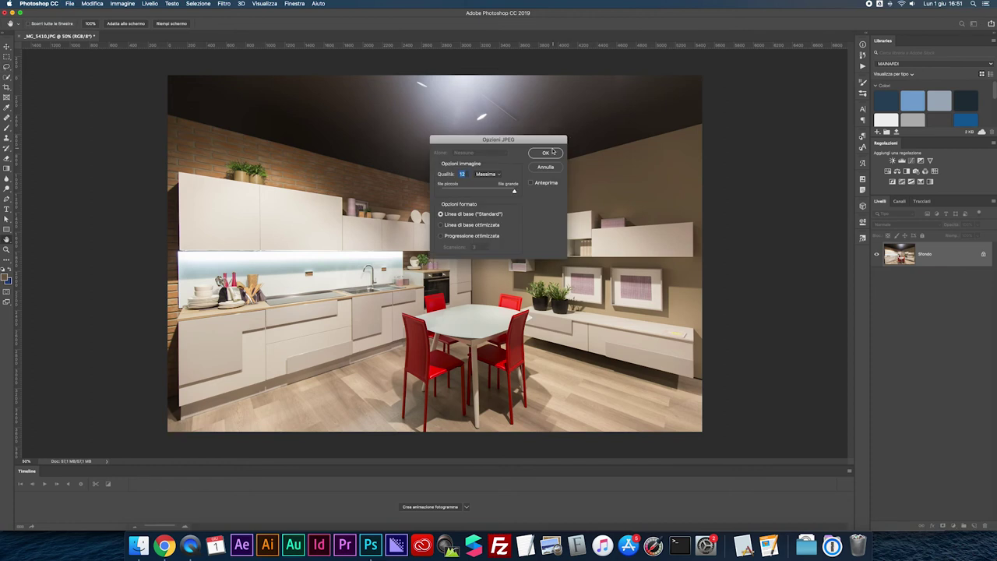
pyautogui.click(554, 152)
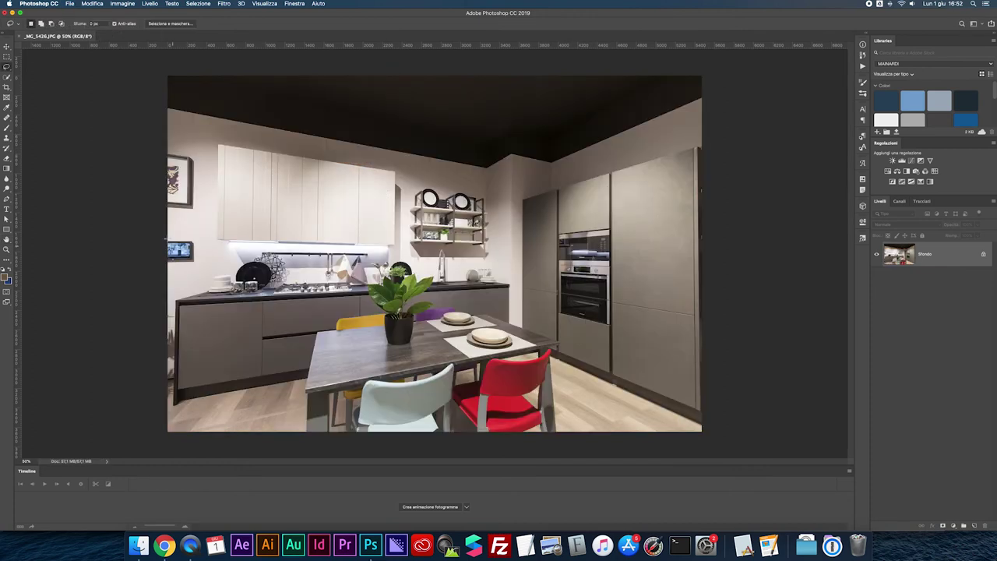
# - Lasso the small TV on the left wall and content-aware fill it away
pyautogui.moveTo(169, 235); pyautogui.dragTo(168, 268)
pyautogui.rightClick(176, 232)
pyautogui.click(202, 332)
pyautogui.press('Return')
pyautogui.press('super+d')
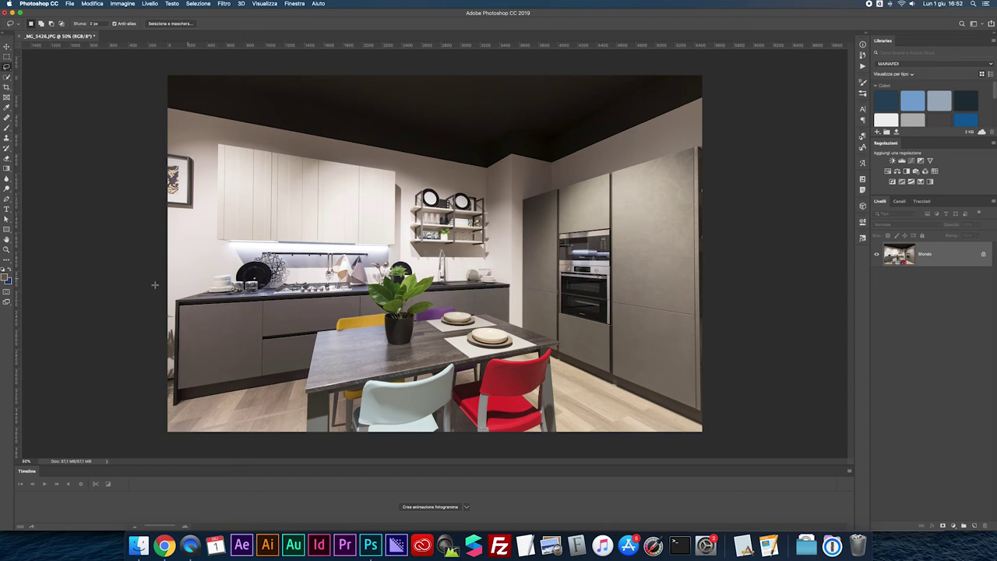
# - Place guides near both edges, unlock the background, and start Free Transform
pyautogui.moveTo(18, 279); pyautogui.dragTo(173, 286)
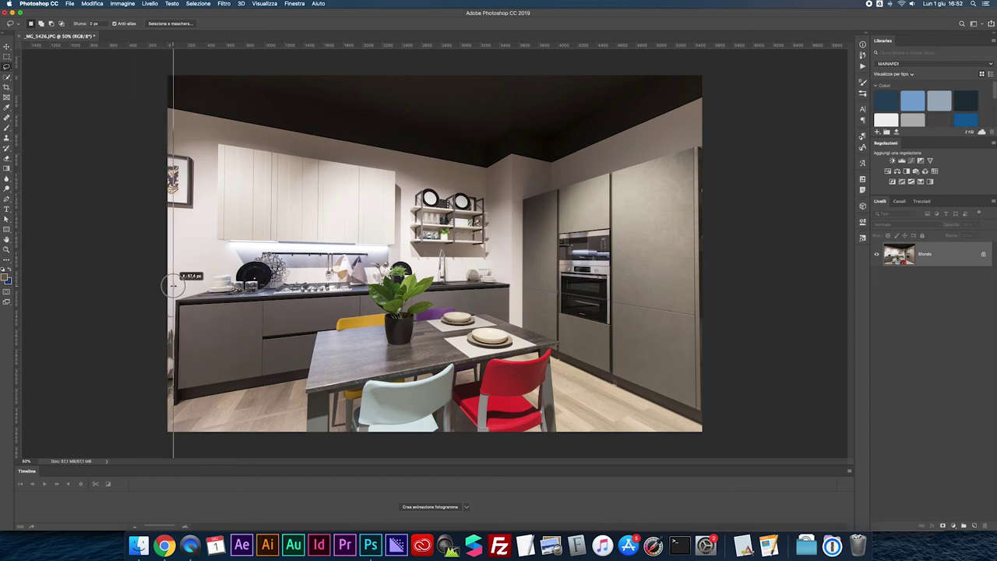
pyautogui.moveTo(19, 258); pyautogui.dragTo(693, 228)
pyautogui.doubleClick(925, 254)
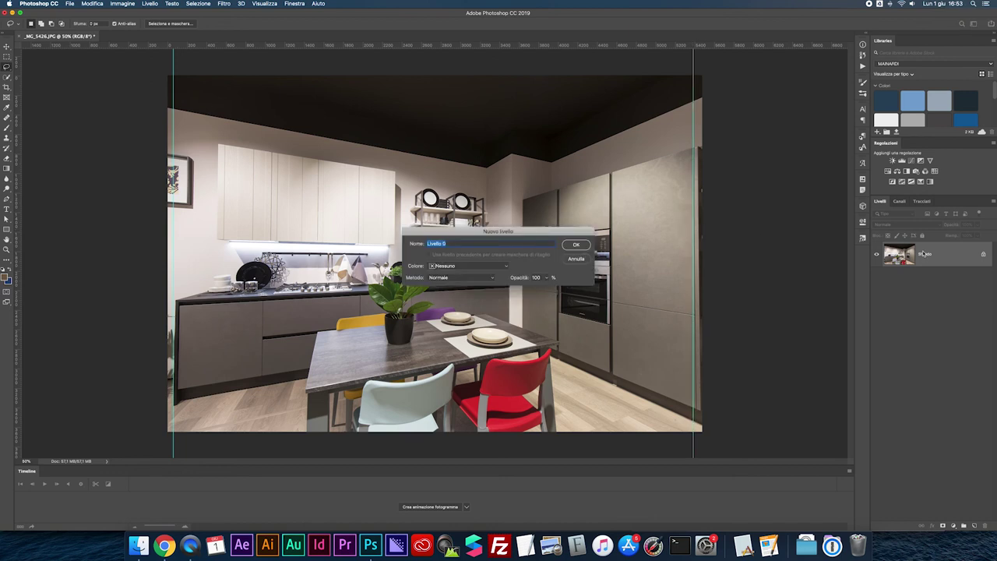
pyautogui.press('Return')
pyautogui.hotkey('ctrl', 't')
# - Distort the top corners outward to straighten the grey kitchen's verticals
pyautogui.rightClick(396, 182)
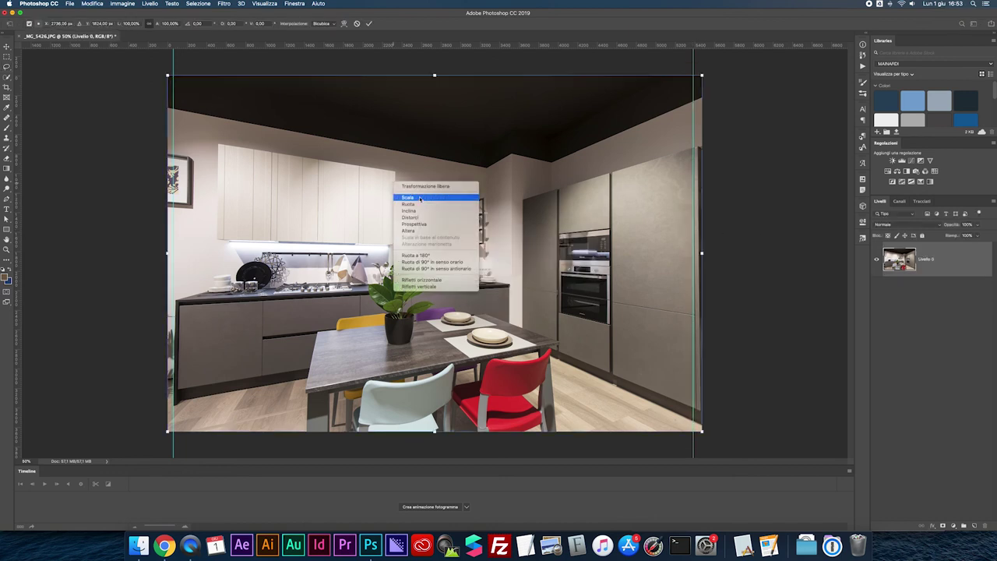
pyautogui.click(421, 217)
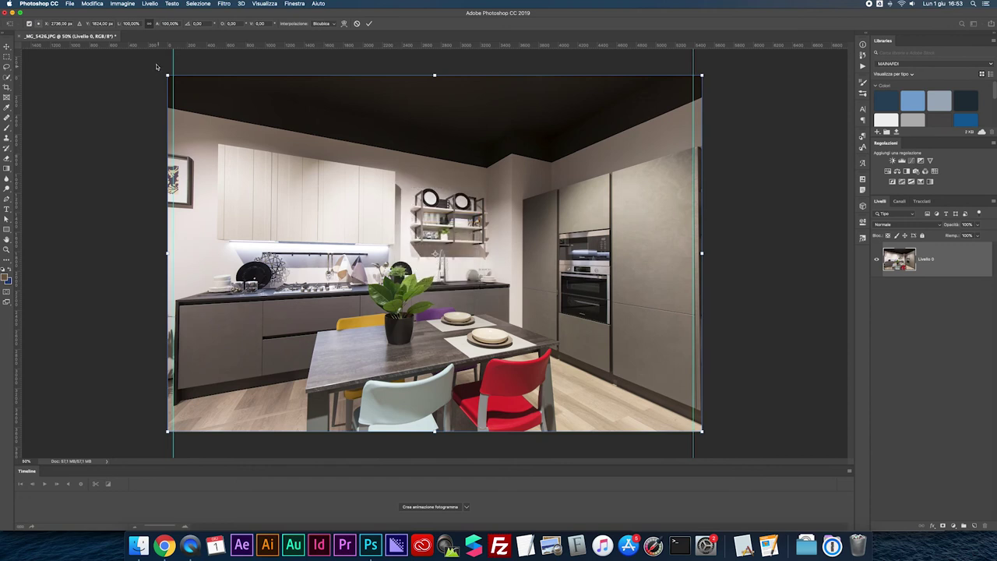
pyautogui.moveTo(168, 75); pyautogui.dragTo(162, 75)
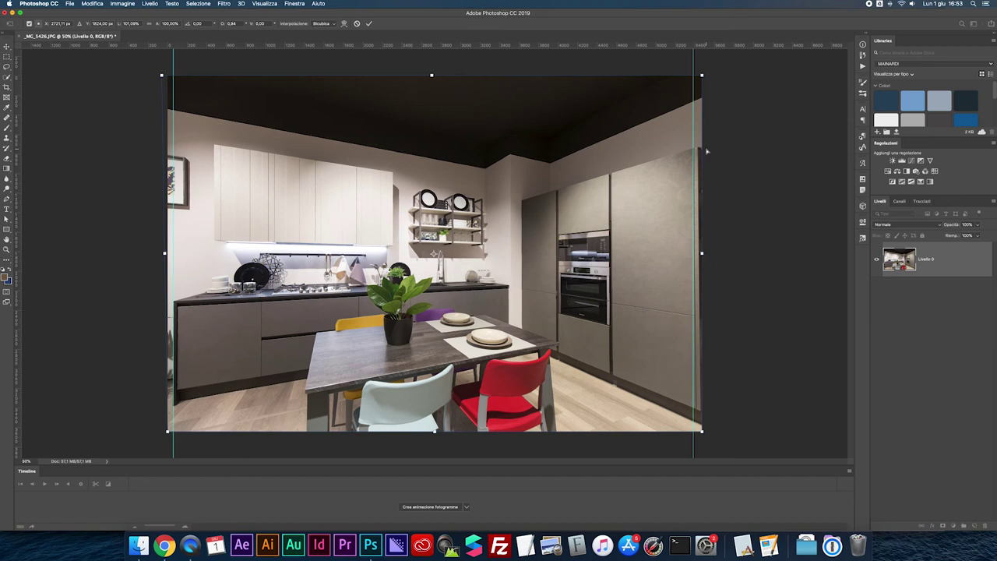
pyautogui.moveTo(703, 75); pyautogui.dragTo(706, 76)
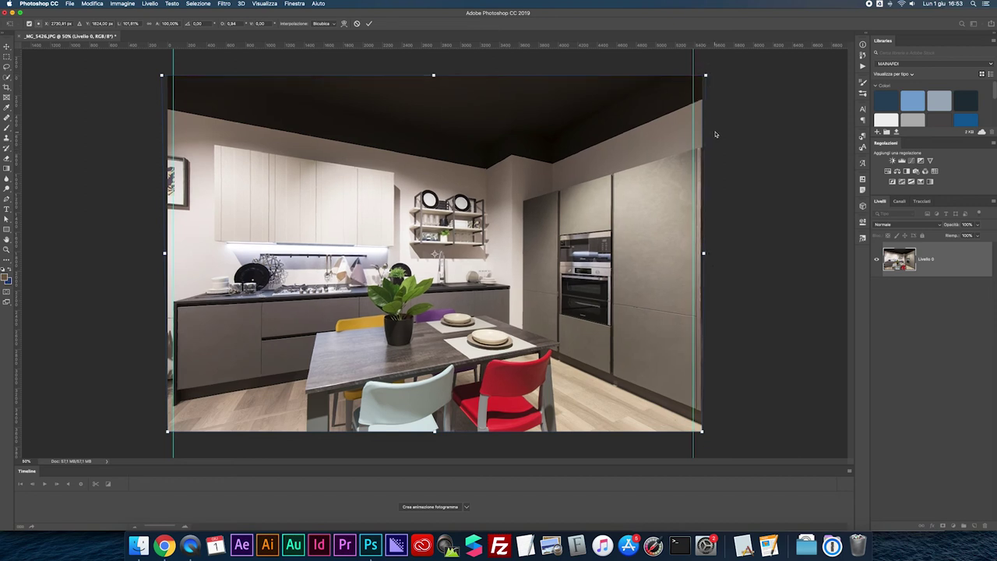
pyautogui.press('Return')
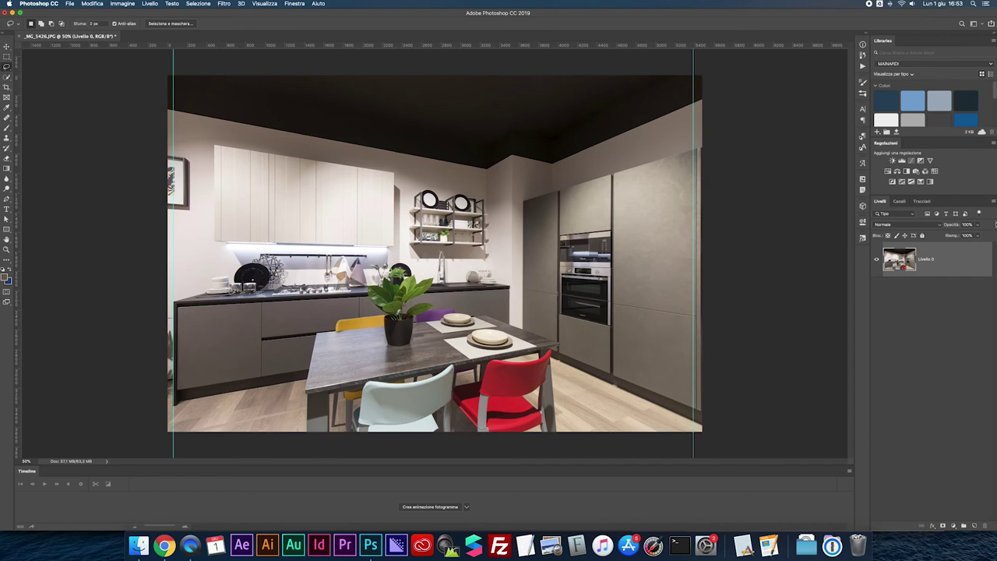
# - Flatten _MG_5426 and save it as JPEG
pyautogui.click(993, 201)
pyautogui.click(894, 437)
pyautogui.press('super+s')
pyautogui.press('Return')
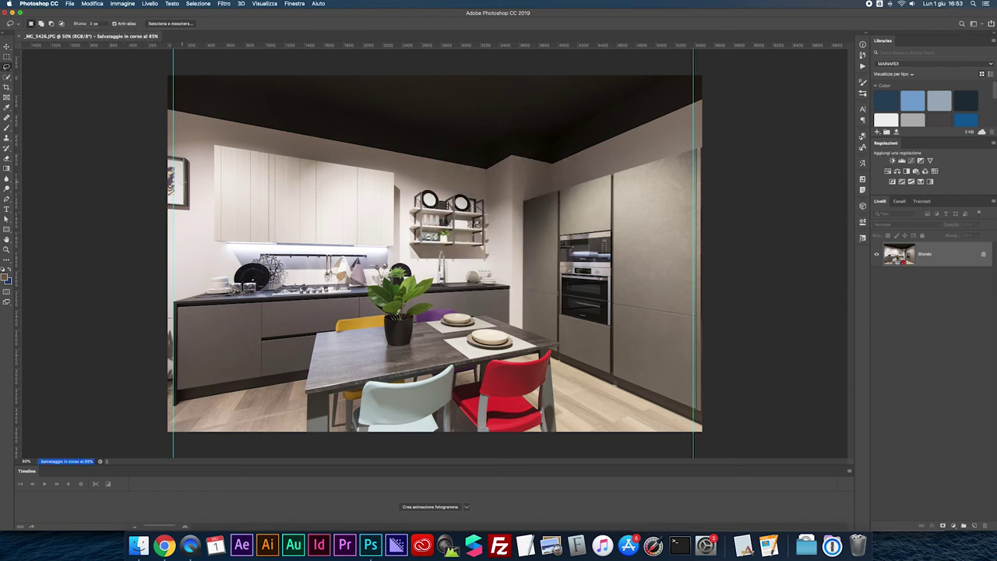
# - Select and preview _MG_5427.JPG in Finder, then open it in Photoshop
pyautogui.click(139, 545)
pyautogui.press('Right')
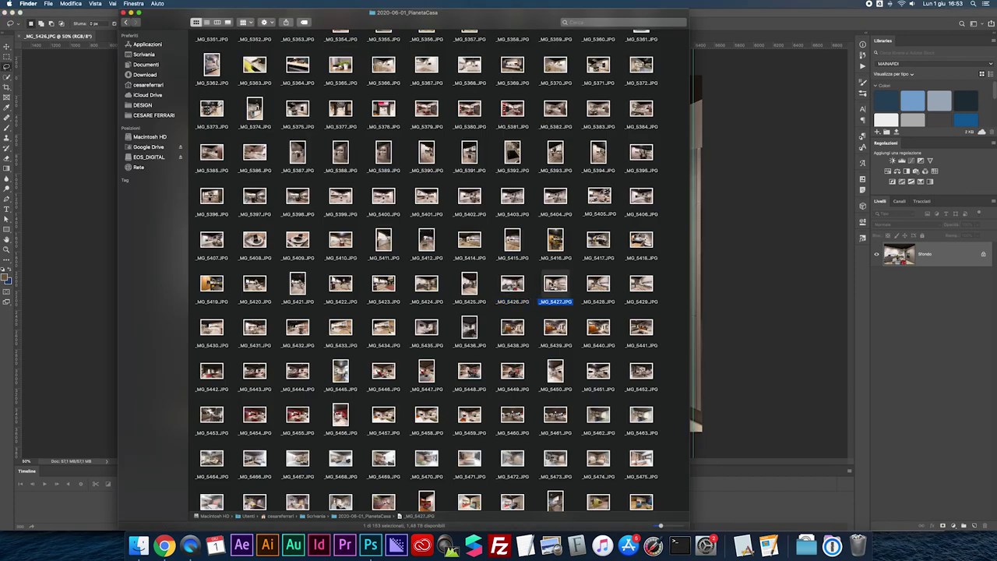
pyautogui.press('space')
pyautogui.press('space')
pyautogui.click(371, 545)
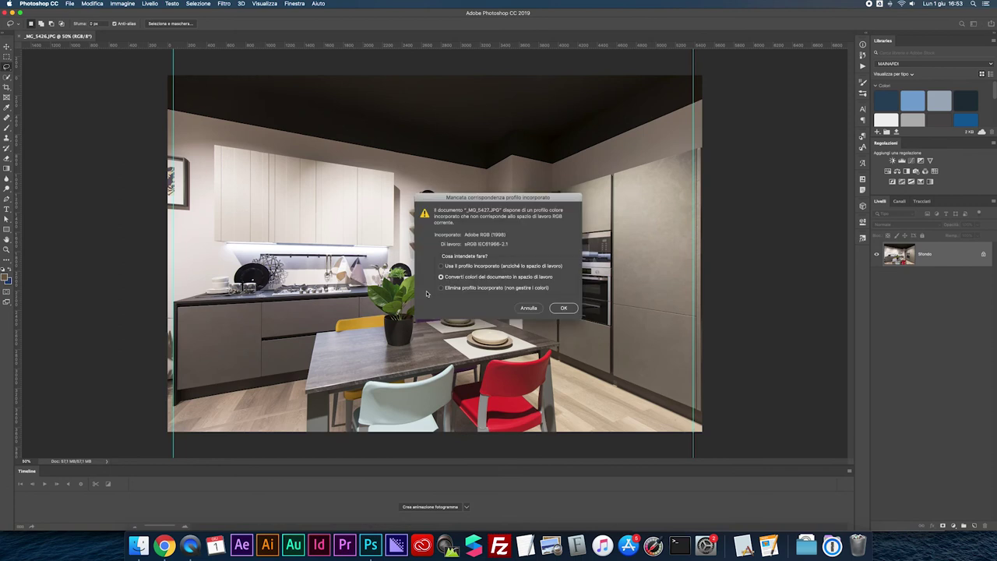
# - Convert _MG_5427's profile and content-aware fill a marquee strip along its right edge
pyautogui.press('Return')
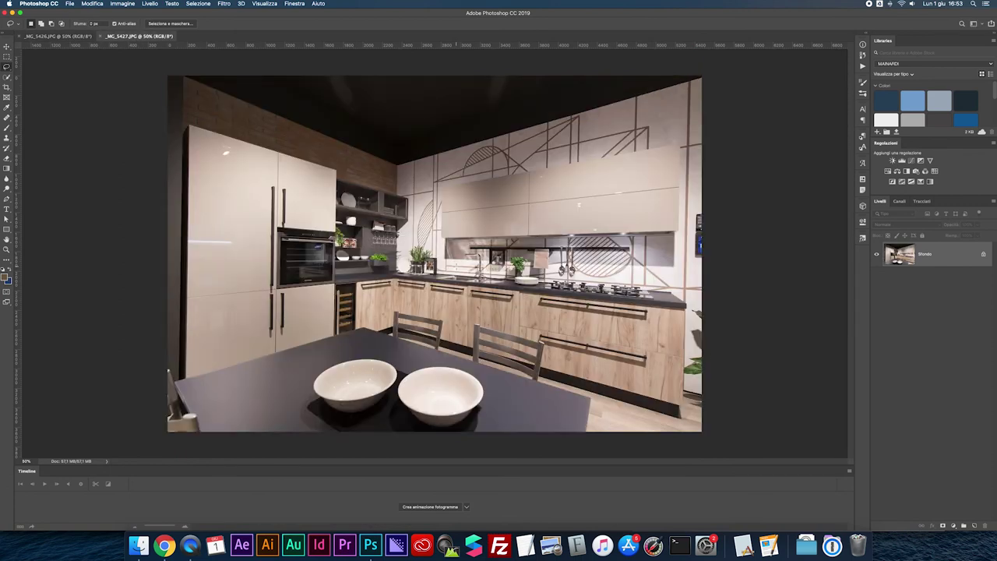
pyautogui.press('m')
pyautogui.moveTo(693, 209); pyautogui.dragTo(724, 263)
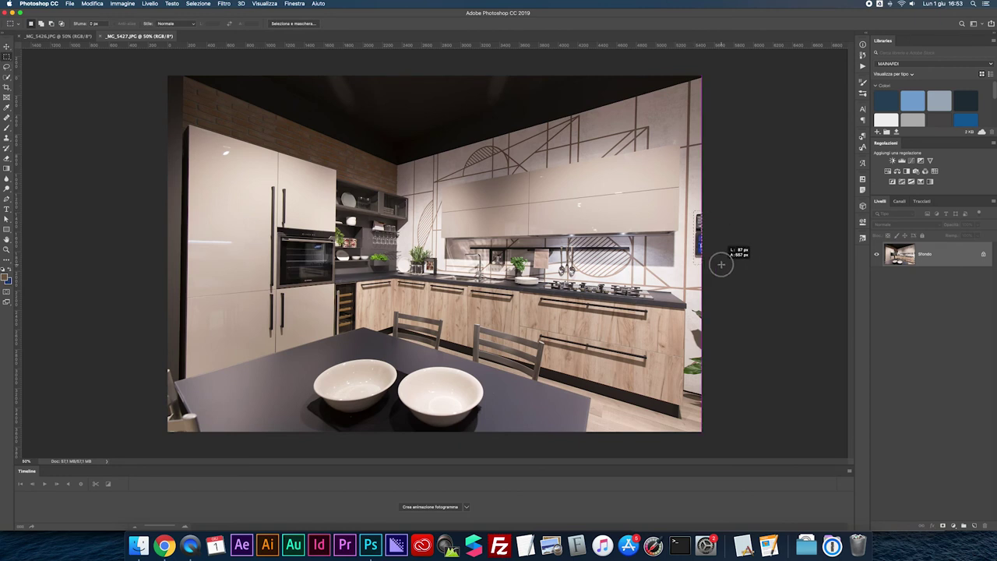
pyautogui.rightClick(700, 241)
pyautogui.click(717, 334)
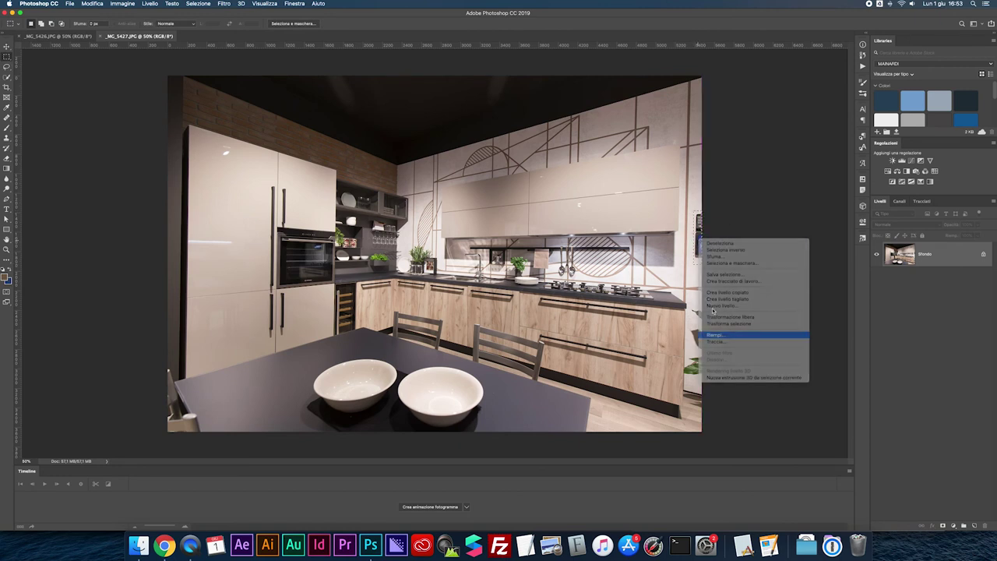
pyautogui.press('Return')
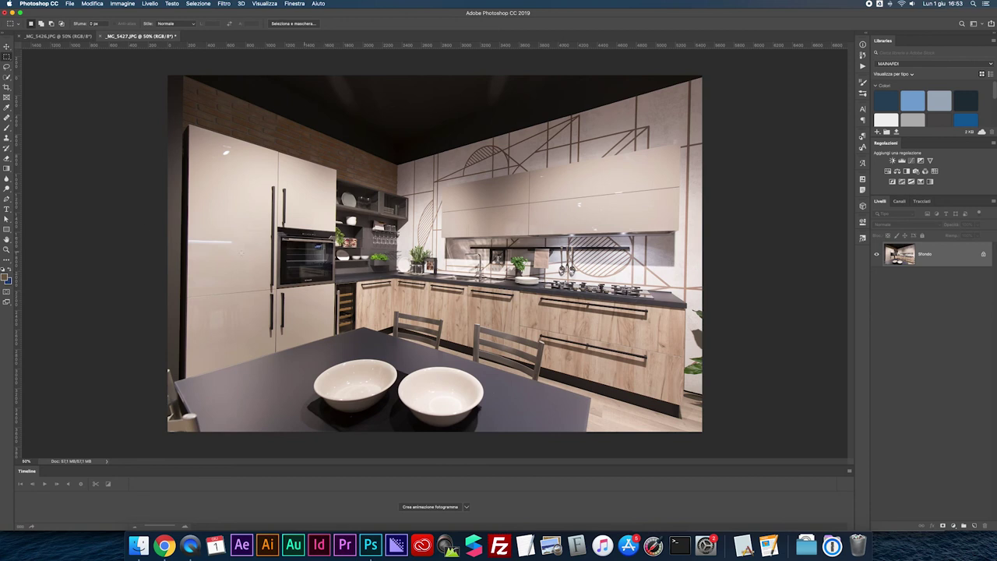
# - Place vertical guides near both edges and unlock the background layer
pyautogui.moveTo(19, 216); pyautogui.dragTo(179, 201)
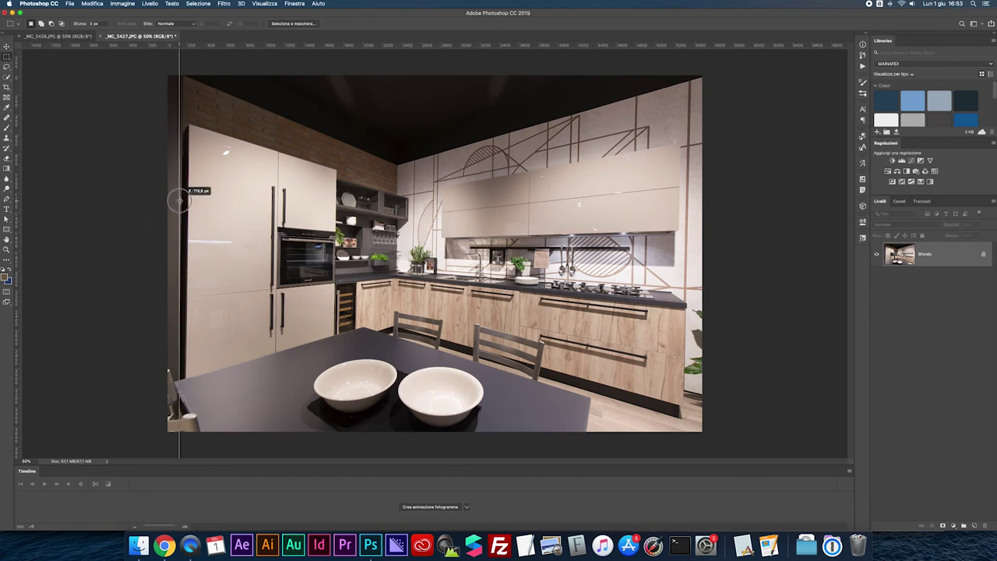
pyautogui.moveTo(19, 207); pyautogui.dragTo(682, 215)
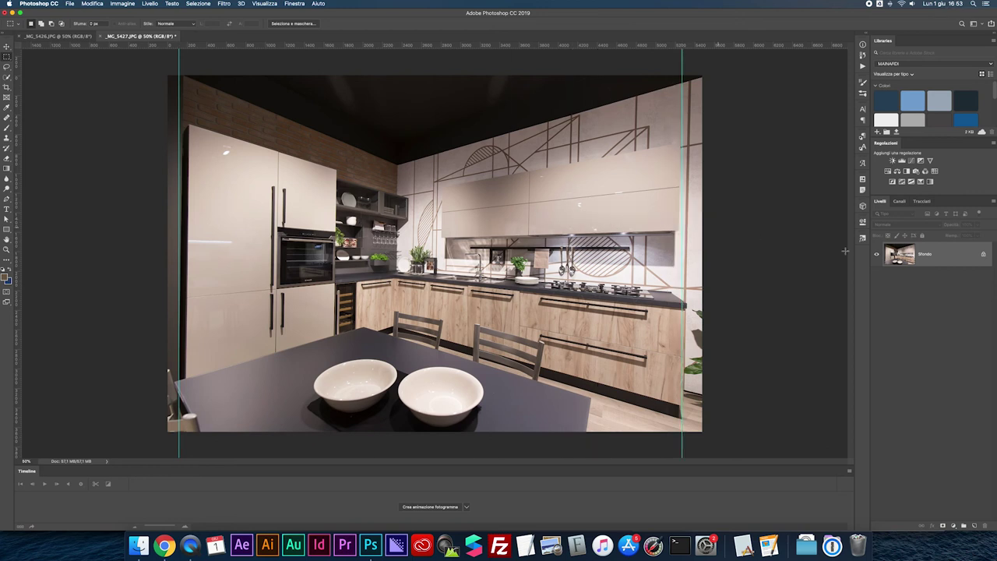
pyautogui.click(983, 255)
# - Distort the corners outward until the verticals match the guides, then apply
pyautogui.press('super+t')
pyautogui.rightClick(578, 187)
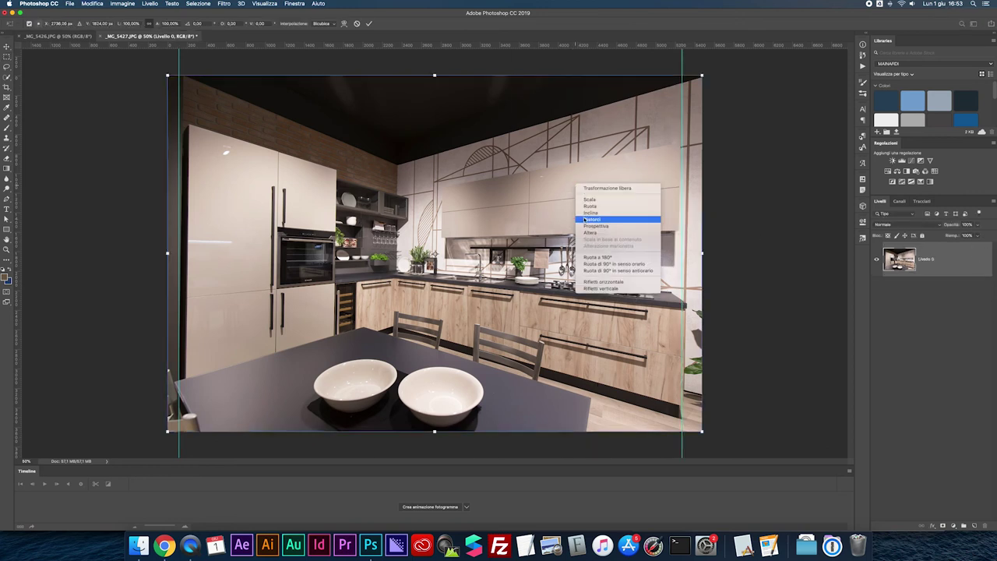
pyautogui.click(592, 219)
pyautogui.moveTo(168, 77); pyautogui.dragTo(161, 75)
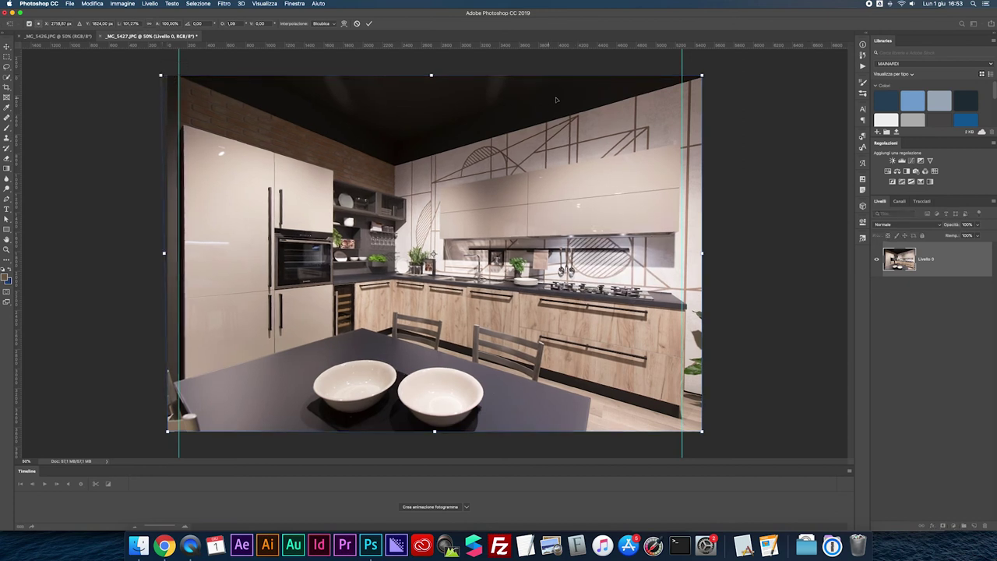
pyautogui.moveTo(702, 76); pyautogui.dragTo(702, 75)
pyautogui.moveTo(701, 431); pyautogui.dragTo(708, 432)
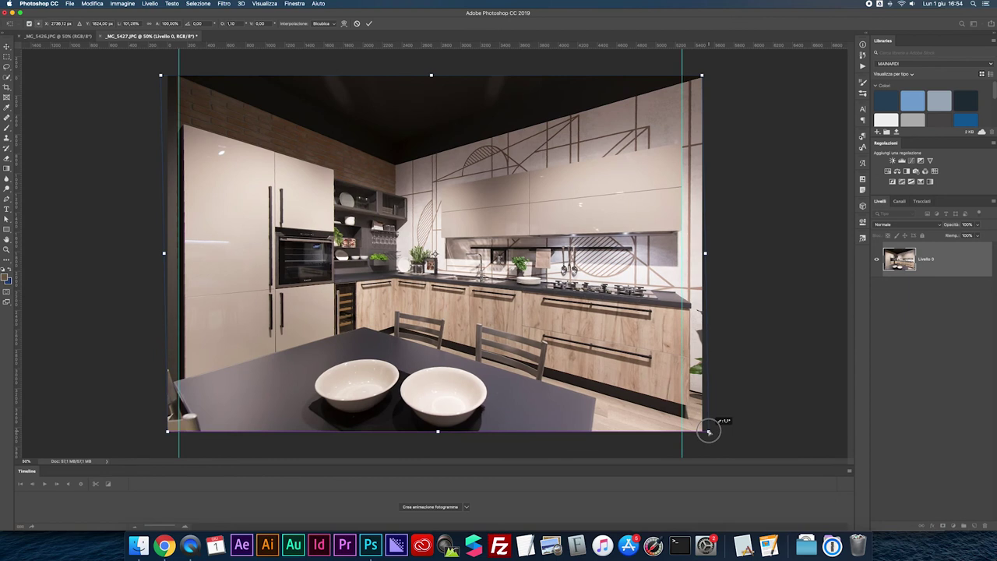
pyautogui.moveTo(709, 432); pyautogui.dragTo(709, 431)
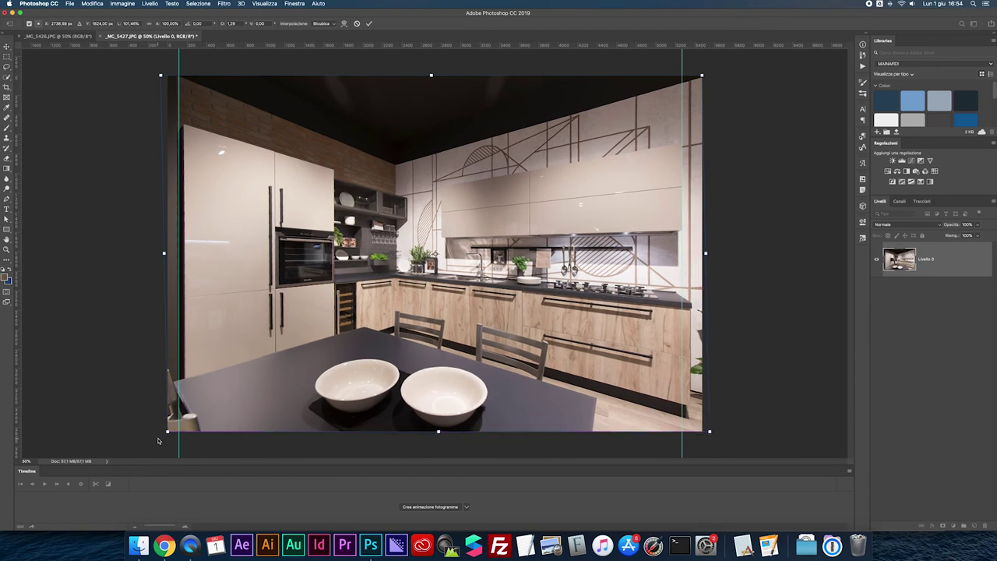
pyautogui.moveTo(166, 432); pyautogui.dragTo(166, 431)
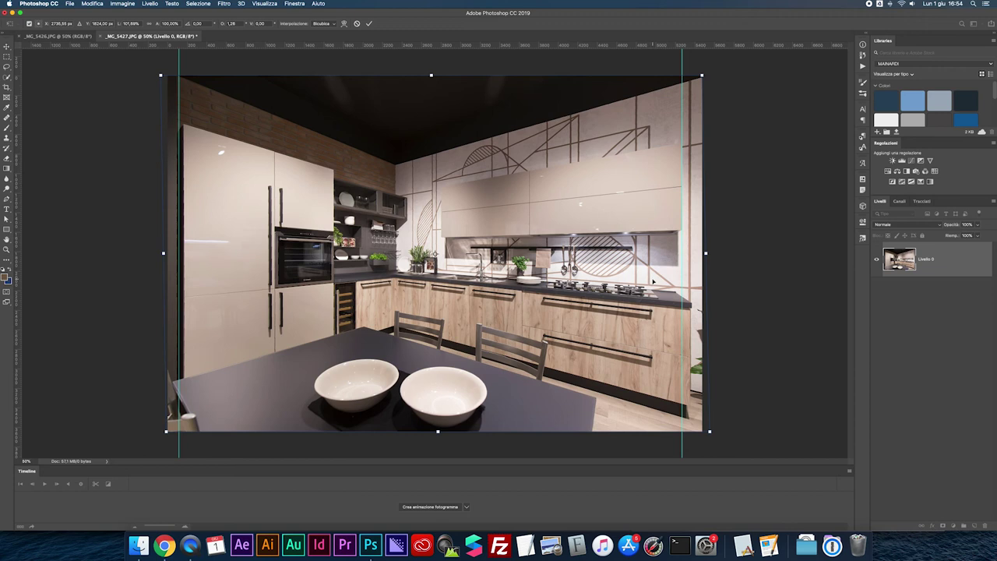
pyautogui.press('Return')
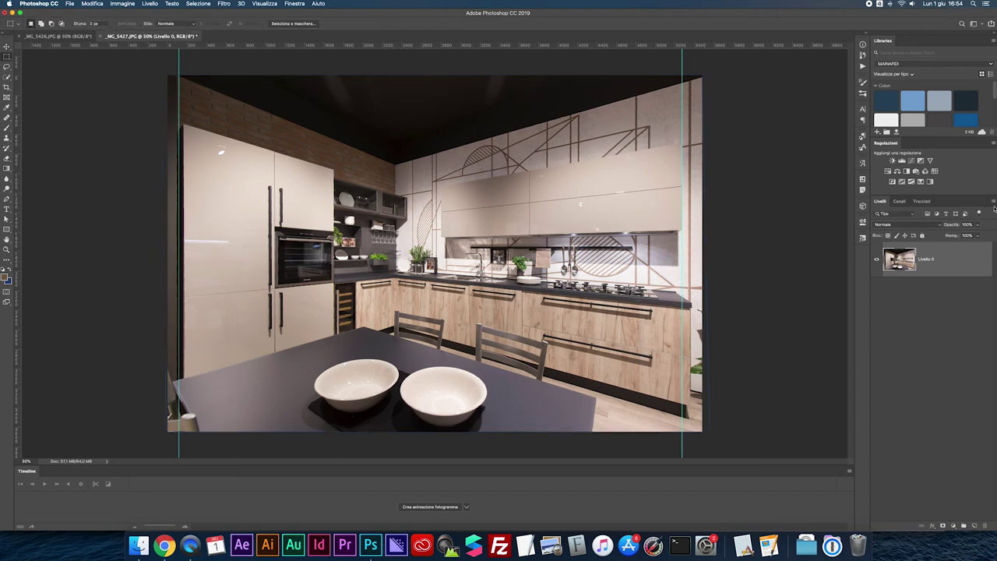
# - Flatten the image and content-aware fill two flare spots on the ceiling
pyautogui.click(993, 201)
pyautogui.click(891, 439)
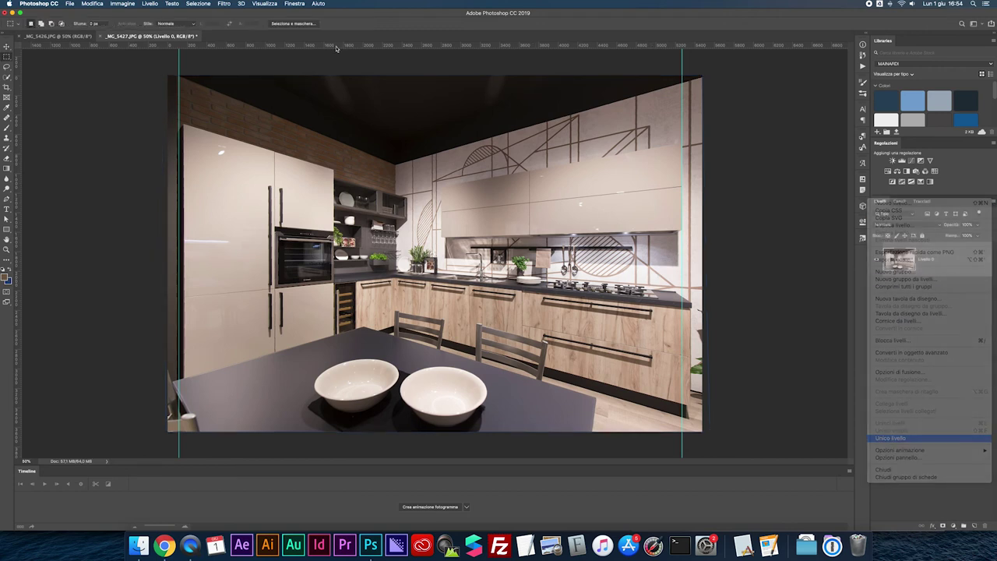
pyautogui.press('l')
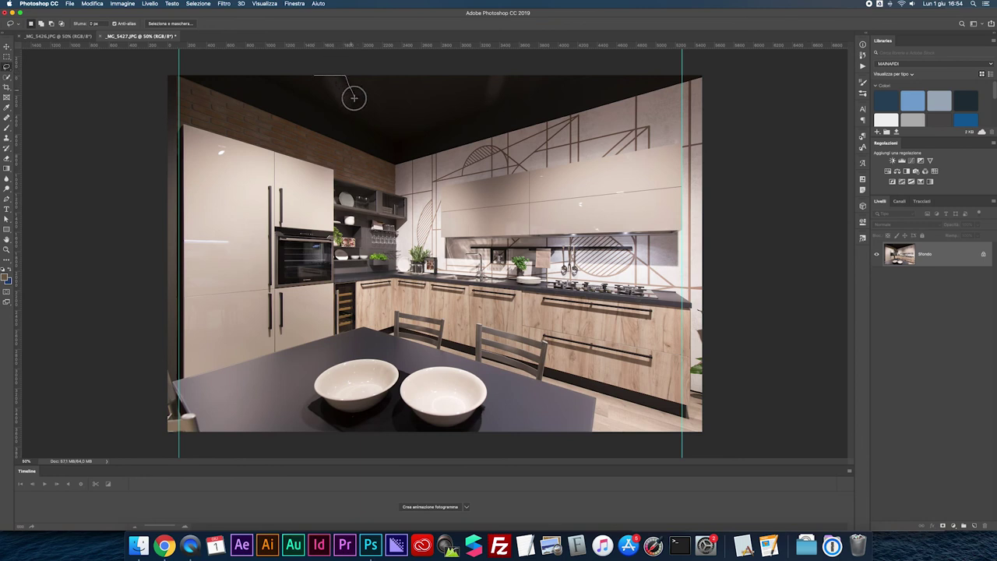
pyautogui.moveTo(333, 70); pyautogui.dragTo(318, 76)
pyautogui.moveTo(477, 81); pyautogui.dragTo(477, 105)
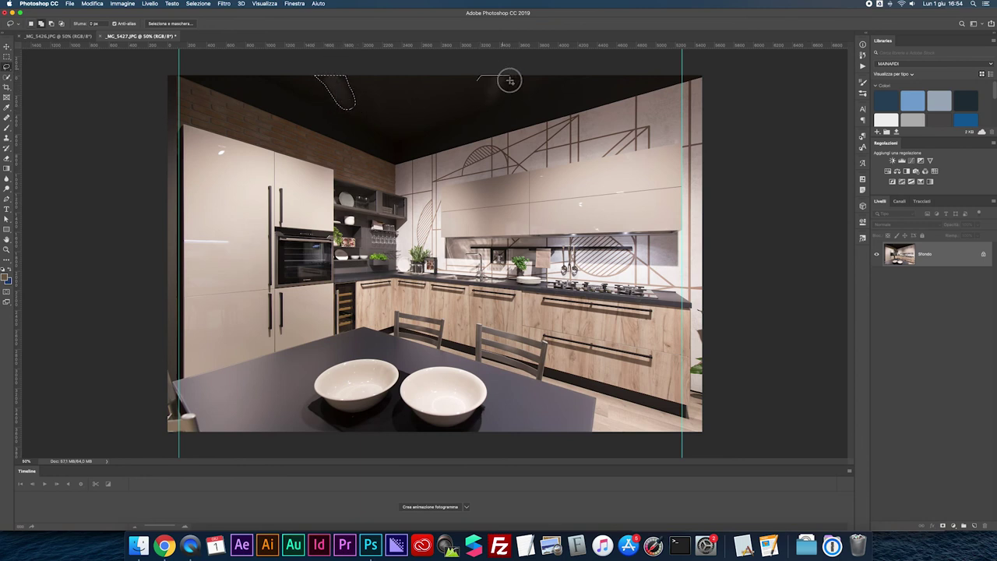
pyautogui.rightClick(494, 90)
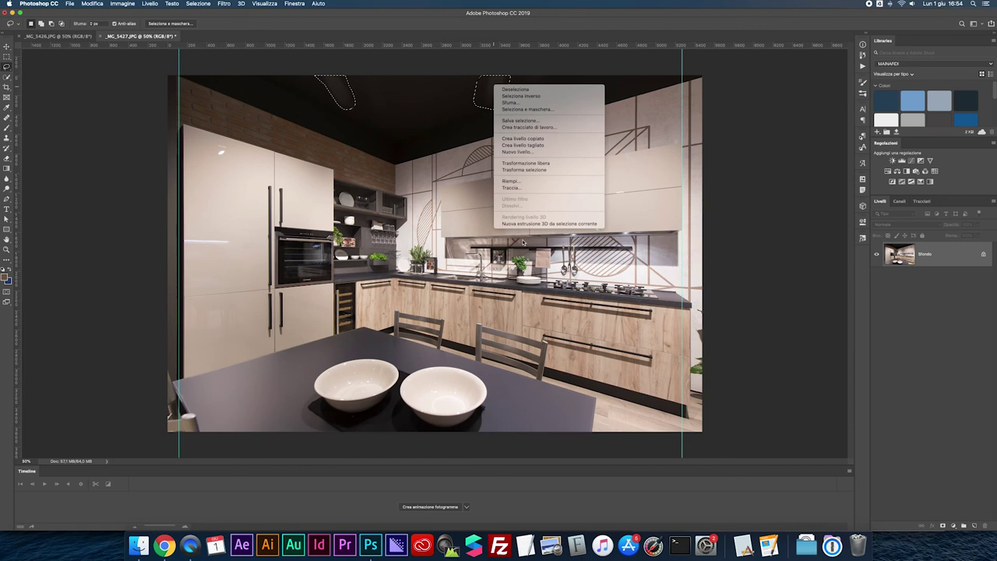
pyautogui.click(499, 180)
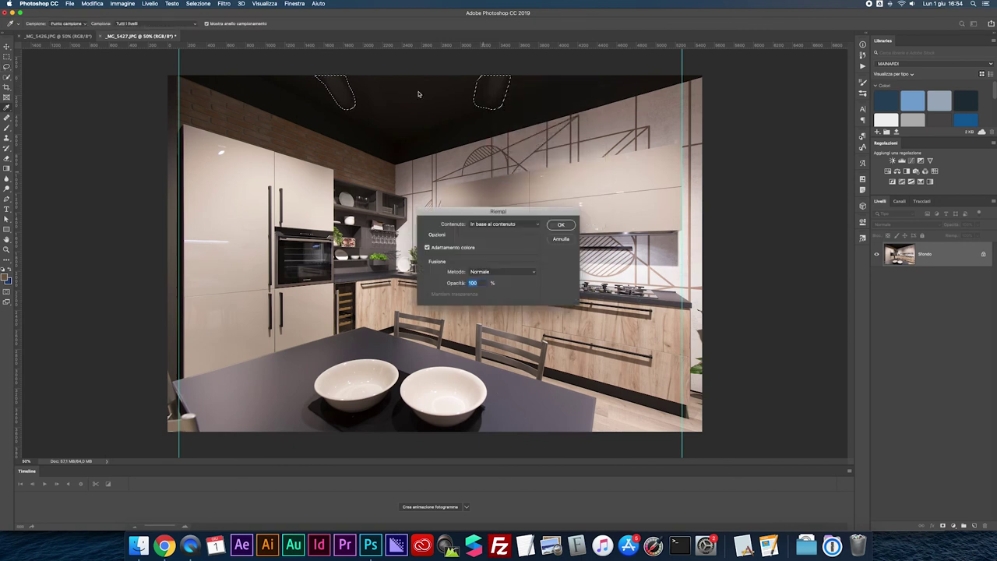
pyautogui.press('Return')
pyautogui.press('super+d')
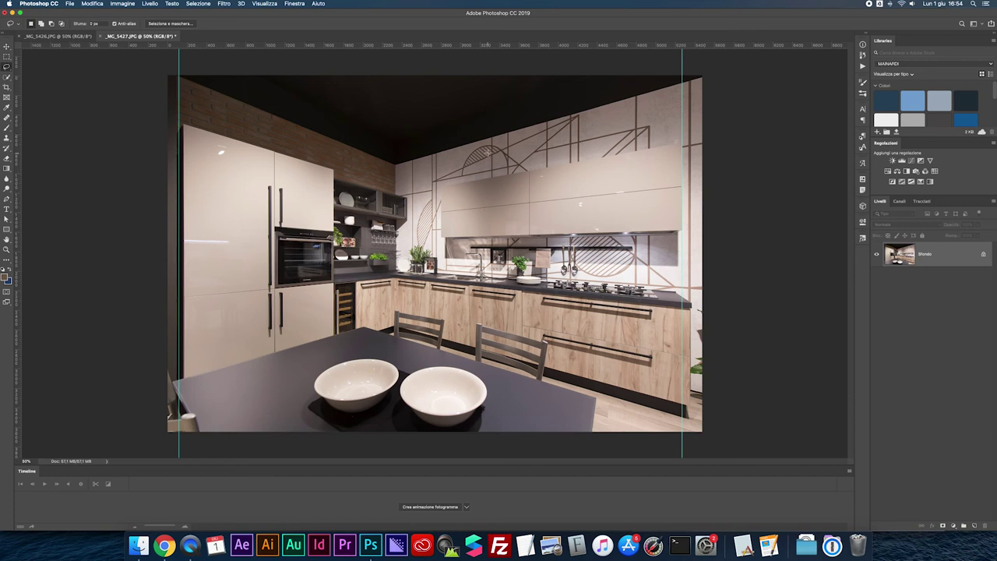
# - Content-aware fill the fridge-door and cabinet reflections
pyautogui.moveTo(221, 147); pyautogui.dragTo(220, 153)
pyautogui.moveTo(221, 150); pyautogui.dragTo(220, 154)
pyautogui.moveTo(574, 196)
pyautogui.mouseDown()
pyautogui.moveTo(605, 233)
pyautogui.moveTo(594, 226)
pyautogui.mouseUp()
pyautogui.moveTo(539, 174); pyautogui.dragTo(543, 178)
pyautogui.rightClick(576, 201)
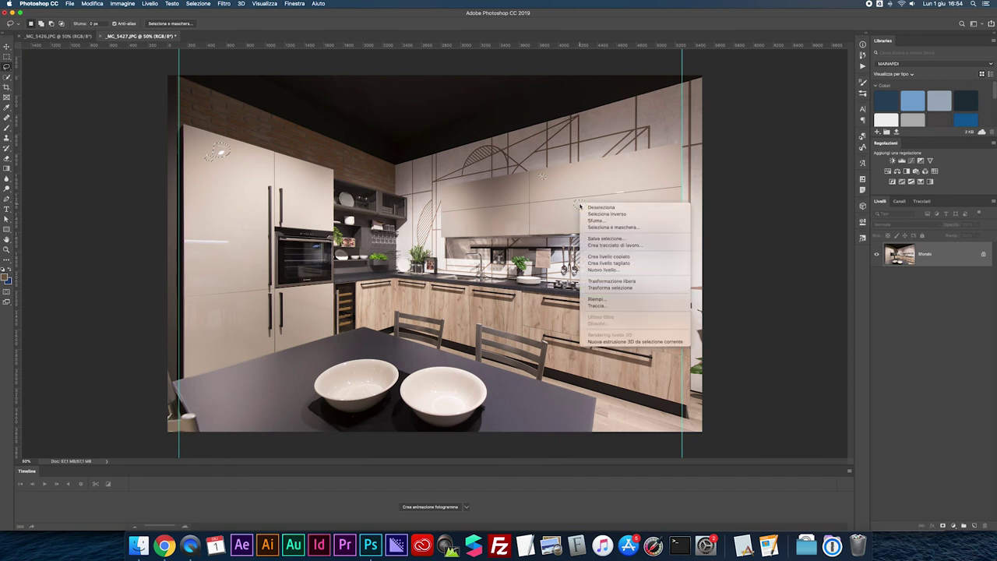
pyautogui.click(616, 298)
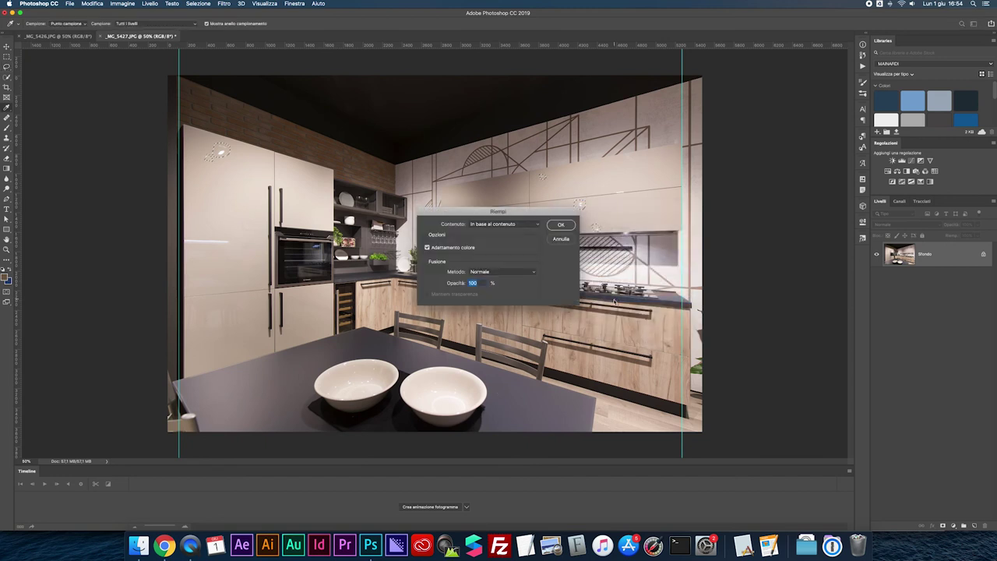
pyautogui.press('Return')
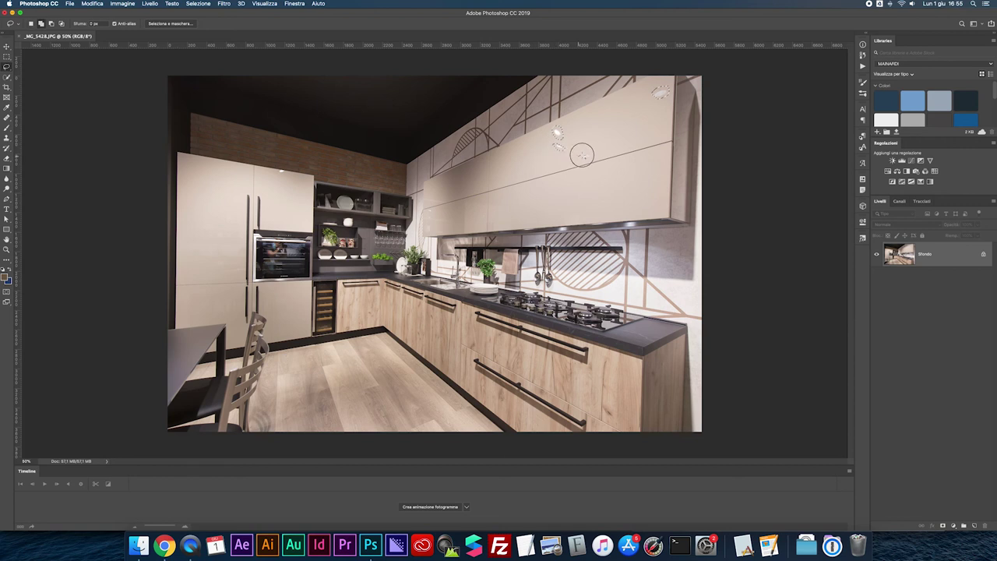
# - Content-aware fill the upper-cabinet reflections and set a vertical guide on the right cabinet edge
pyautogui.press('shift')
pyautogui.rightClick(558, 132)
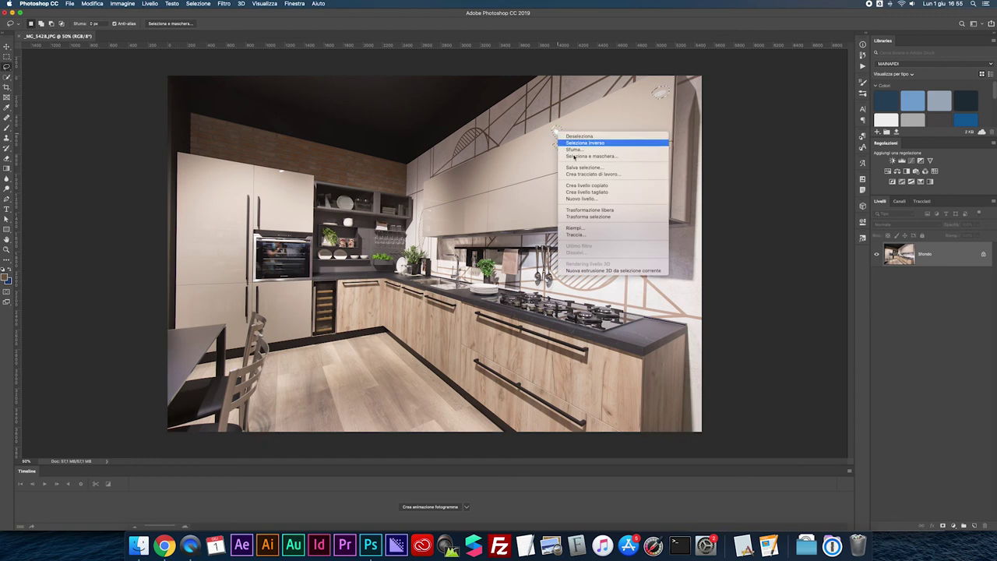
pyautogui.click(592, 231)
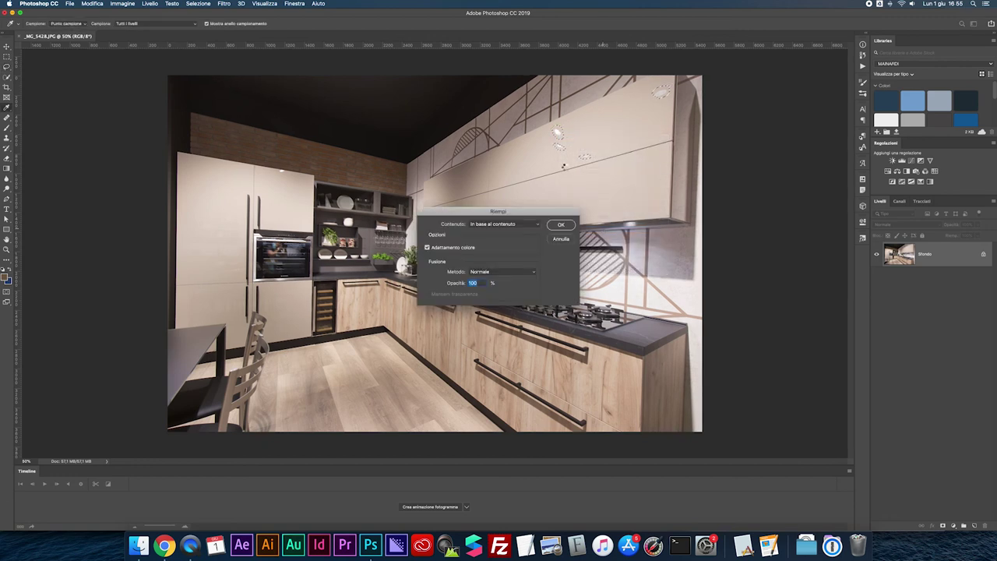
pyautogui.press('Return')
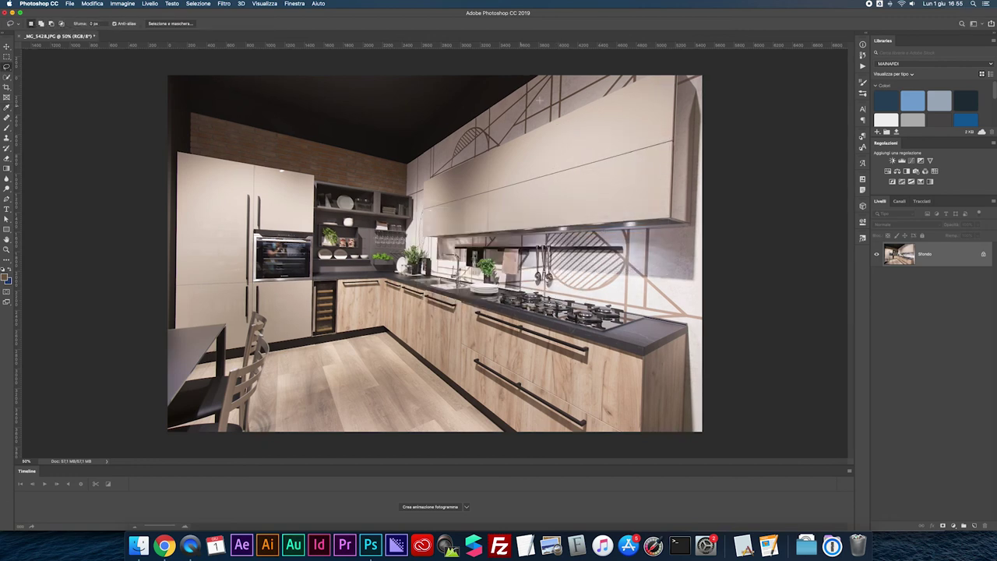
pyautogui.moveTo(18, 254); pyautogui.dragTo(692, 264)
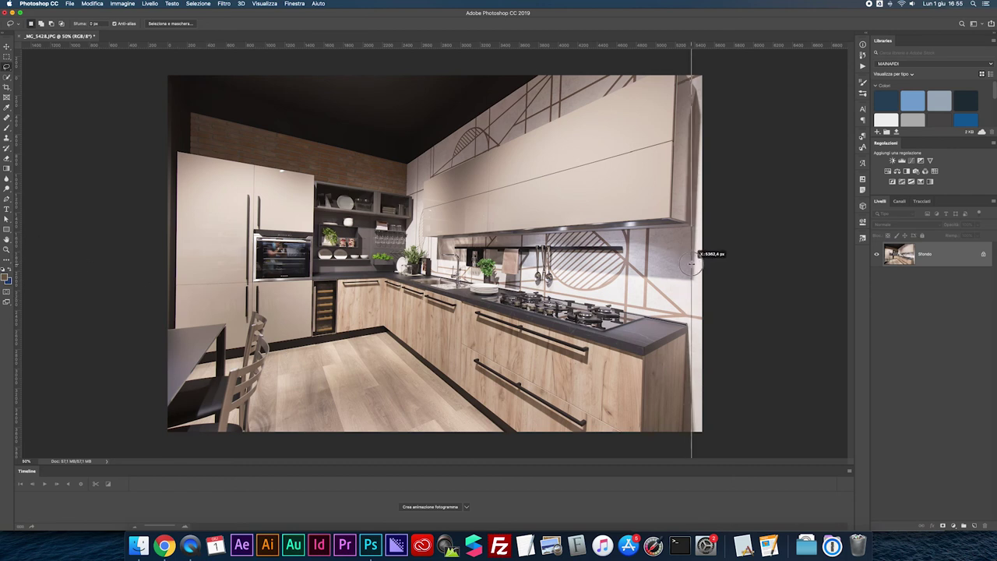
pyautogui.moveTo(691, 265); pyautogui.dragTo(687, 265)
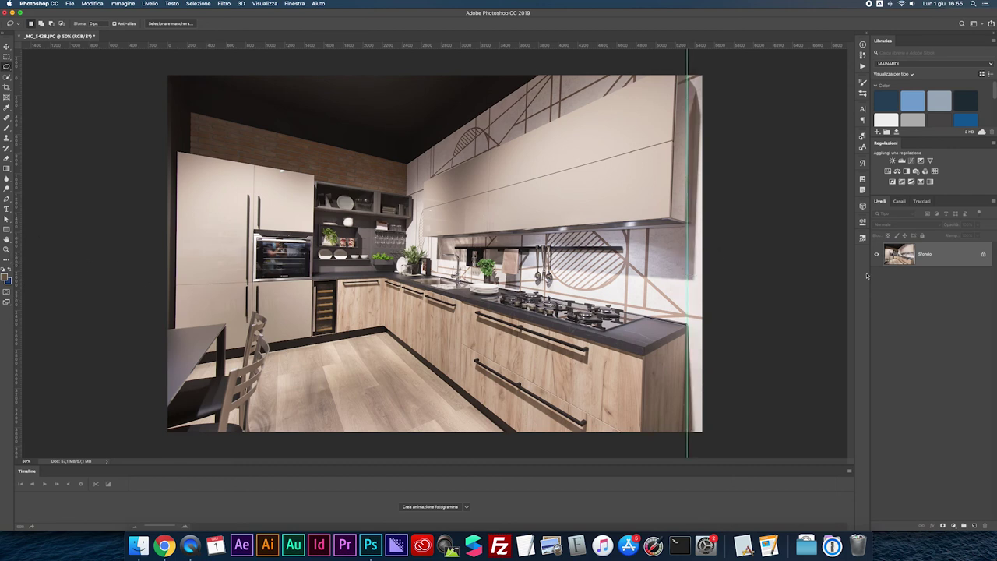
# - Distort _MG_5428's corners so its right edge meets the guide, then flatten the image
pyautogui.click(981, 253)
pyautogui.hotkey('ctrl', 't')
pyautogui.rightClick(449, 230)
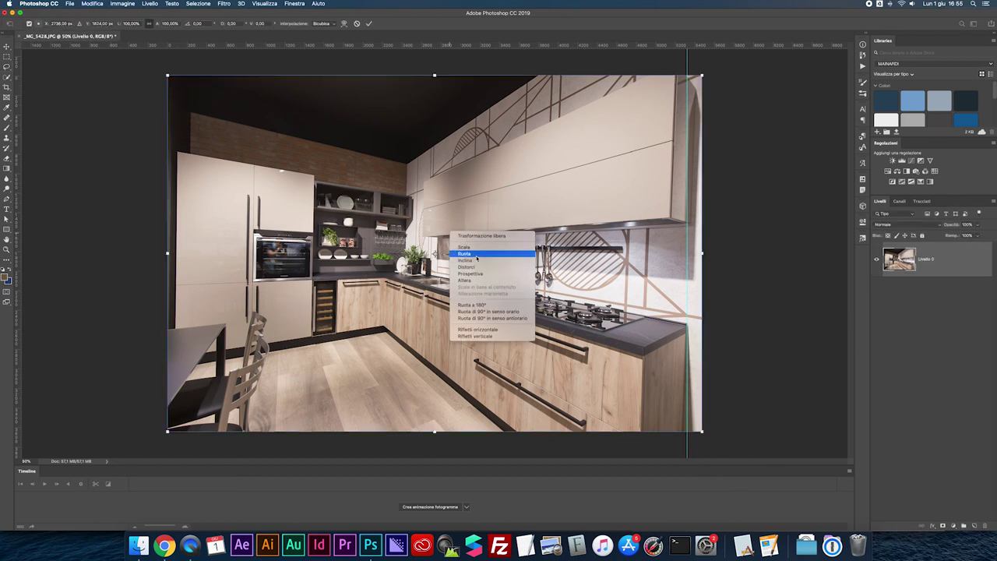
pyautogui.click(476, 267)
pyautogui.moveTo(704, 431); pyautogui.dragTo(715, 430)
pyautogui.moveTo(167, 78); pyautogui.dragTo(164, 76)
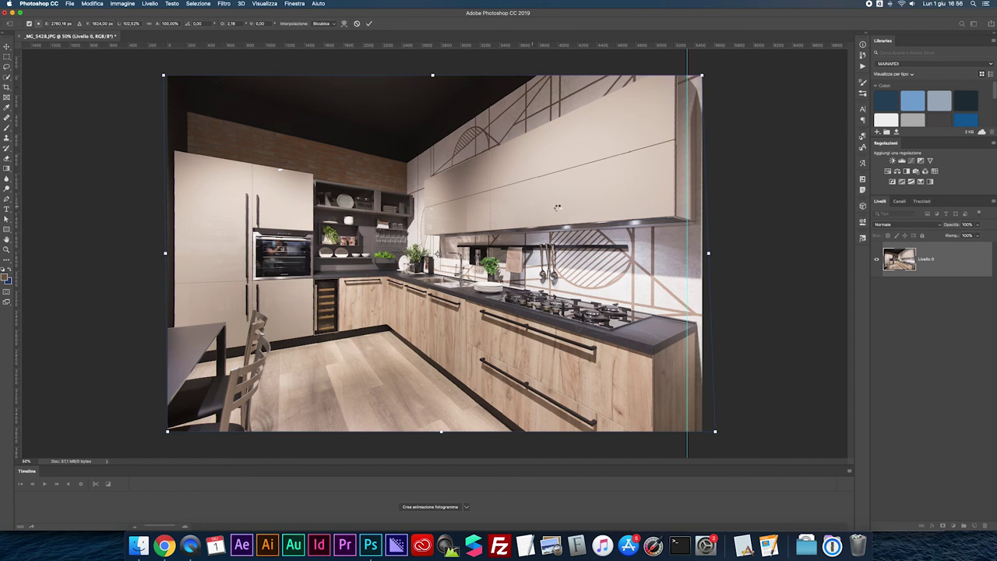
pyautogui.press('Return')
pyautogui.click(991, 201)
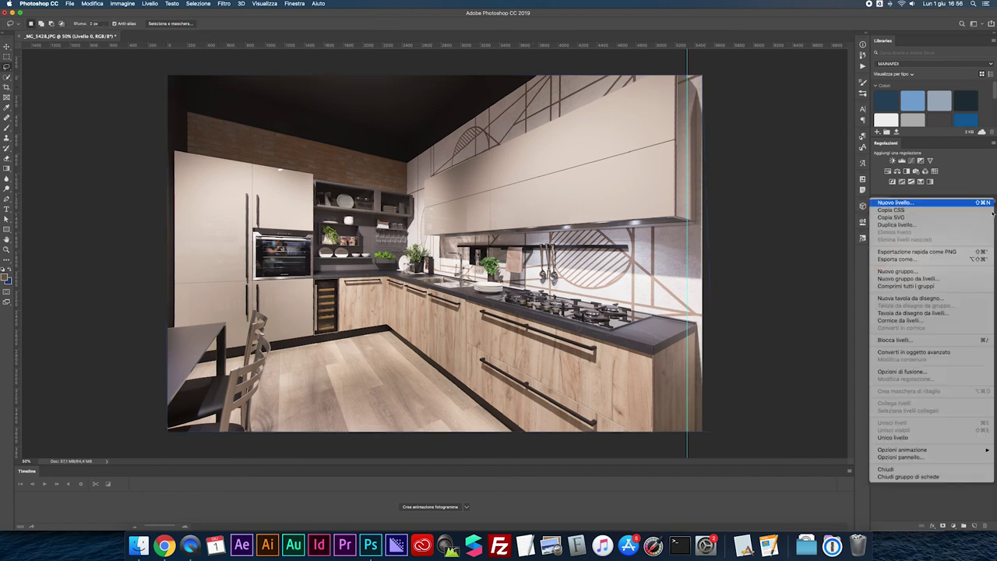
pyautogui.click(893, 437)
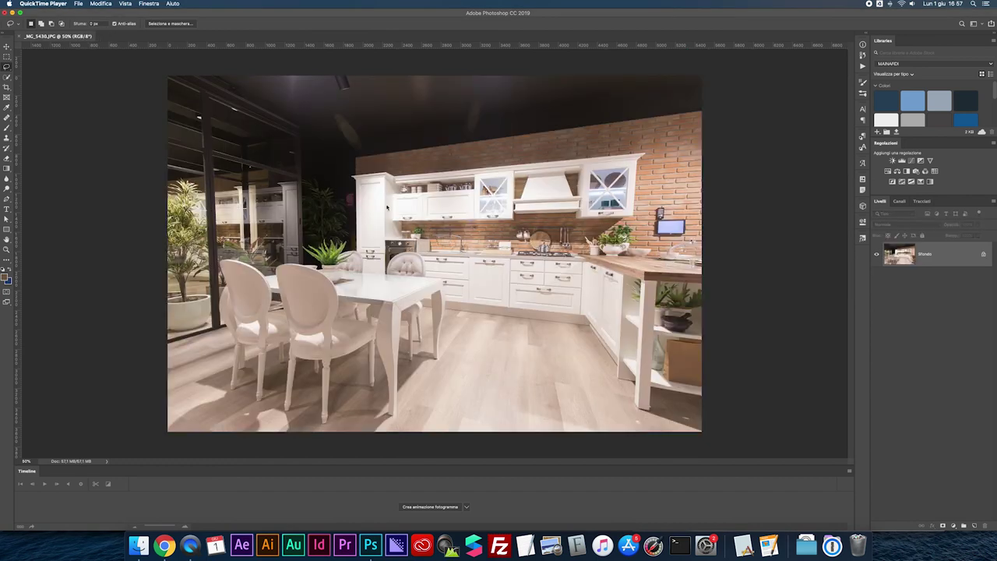
# - Add vertical guides along _MG_5430's left window frame and right shelf post
pyautogui.click(17, 204)
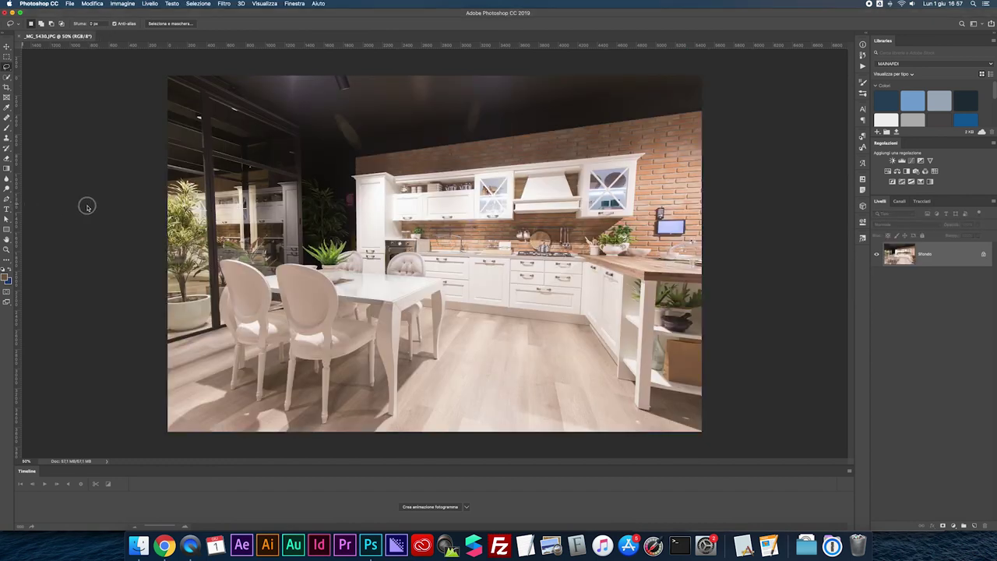
pyautogui.moveTo(24, 207); pyautogui.dragTo(199, 199)
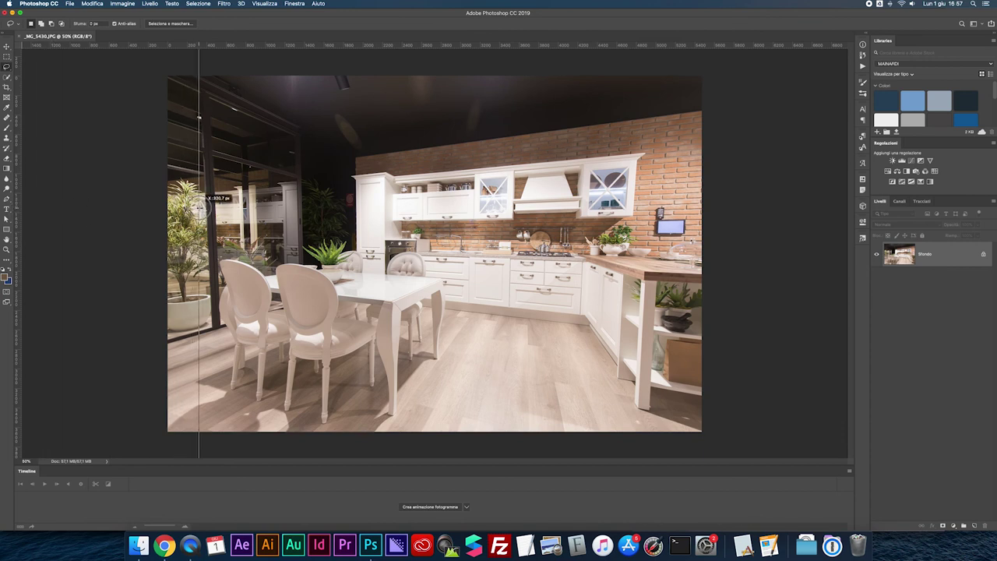
pyautogui.moveTo(20, 222)
pyautogui.mouseDown()
pyautogui.moveTo(588, 209)
pyautogui.moveTo(634, 226)
pyautogui.mouseUp()
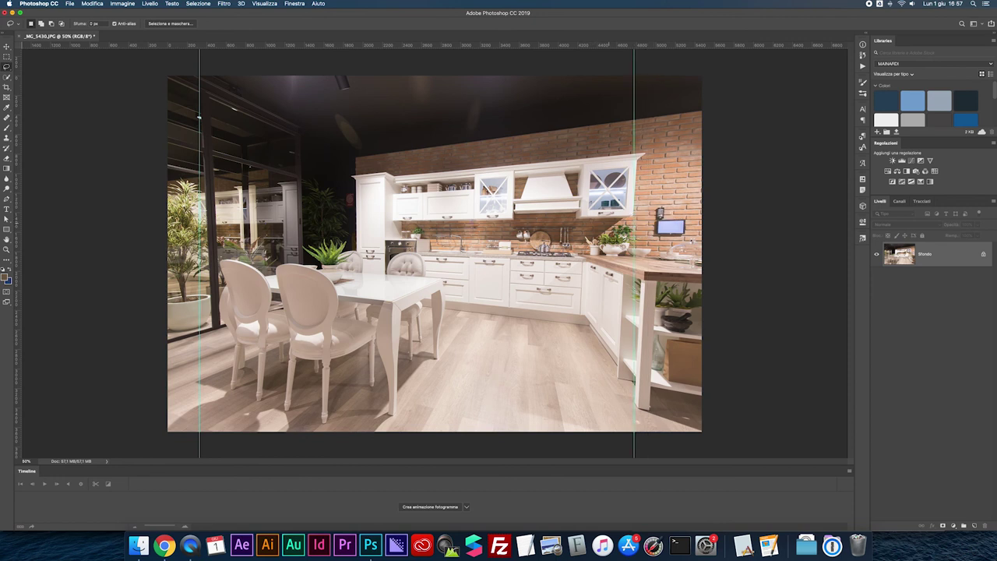
# - Skew the photo's bottom corners outward to straighten verticals, then undo to compare
pyautogui.click(983, 256)
pyautogui.press('super+t')
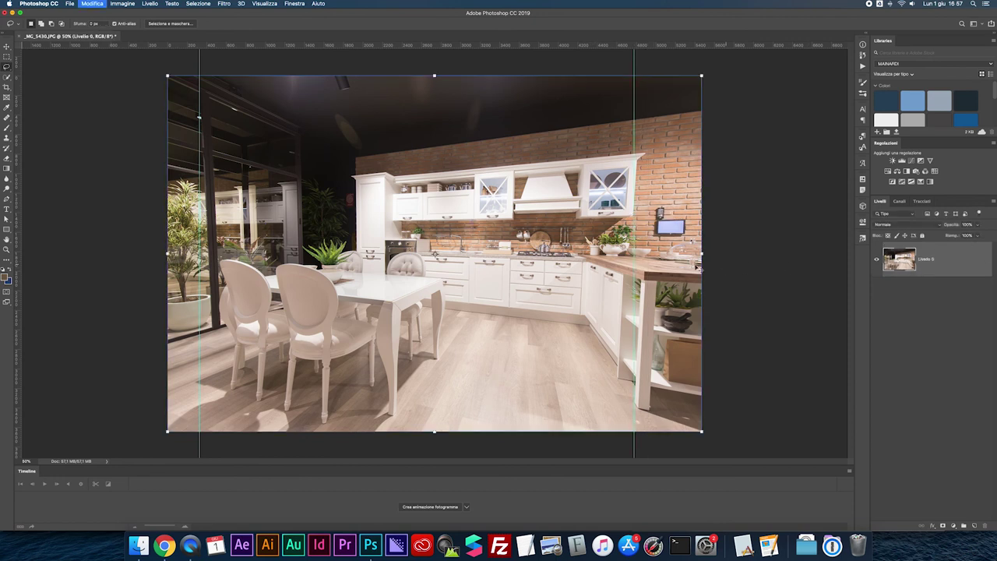
pyautogui.rightClick(537, 214)
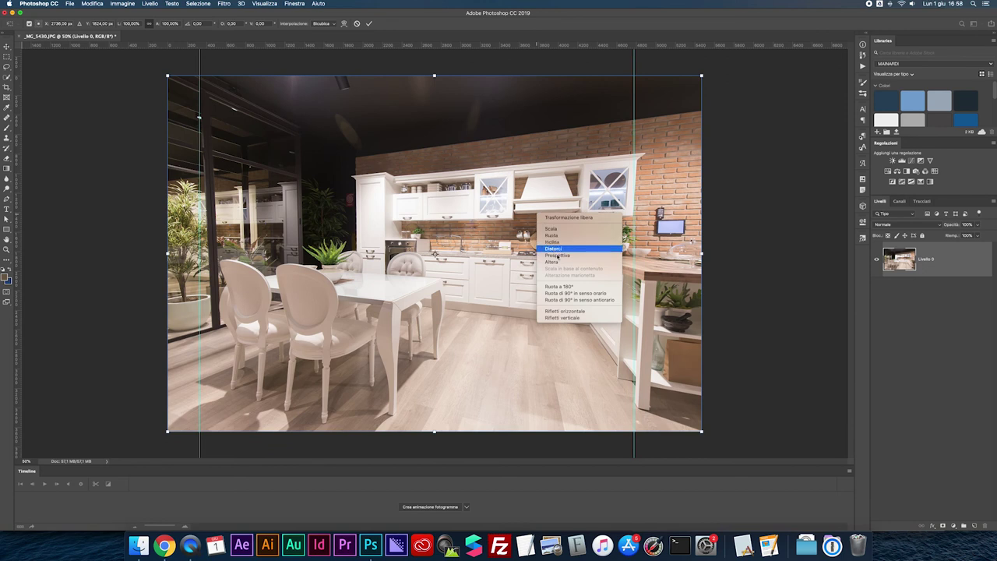
pyautogui.click(552, 242)
pyautogui.moveTo(703, 433); pyautogui.dragTo(727, 430)
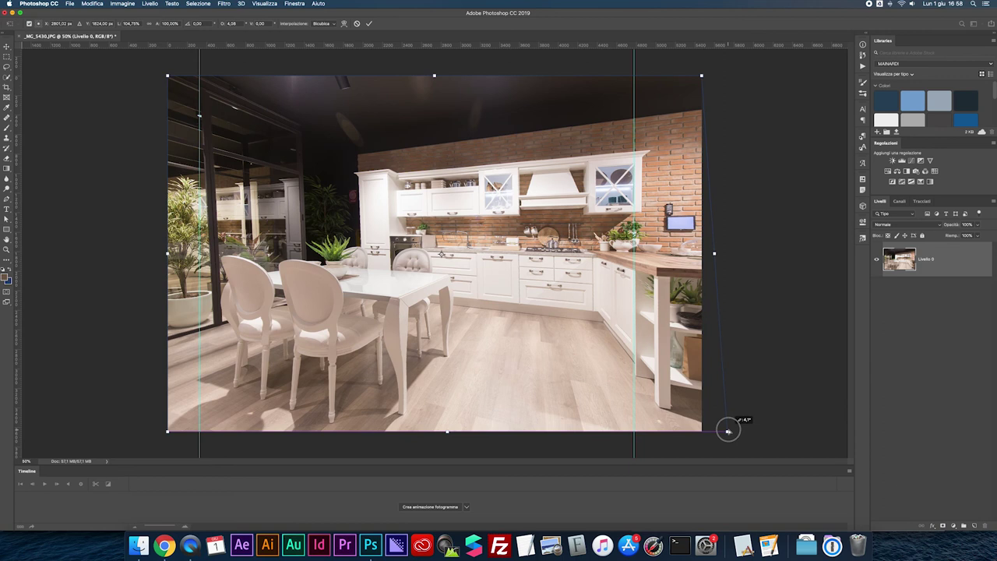
pyautogui.moveTo(726, 430); pyautogui.dragTo(727, 431)
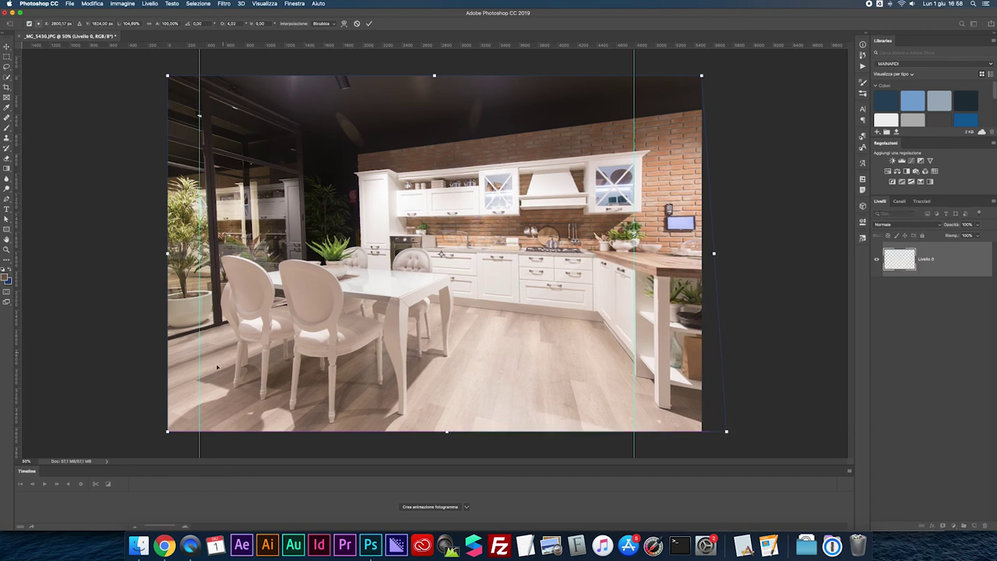
pyautogui.moveTo(167, 431); pyautogui.dragTo(145, 431)
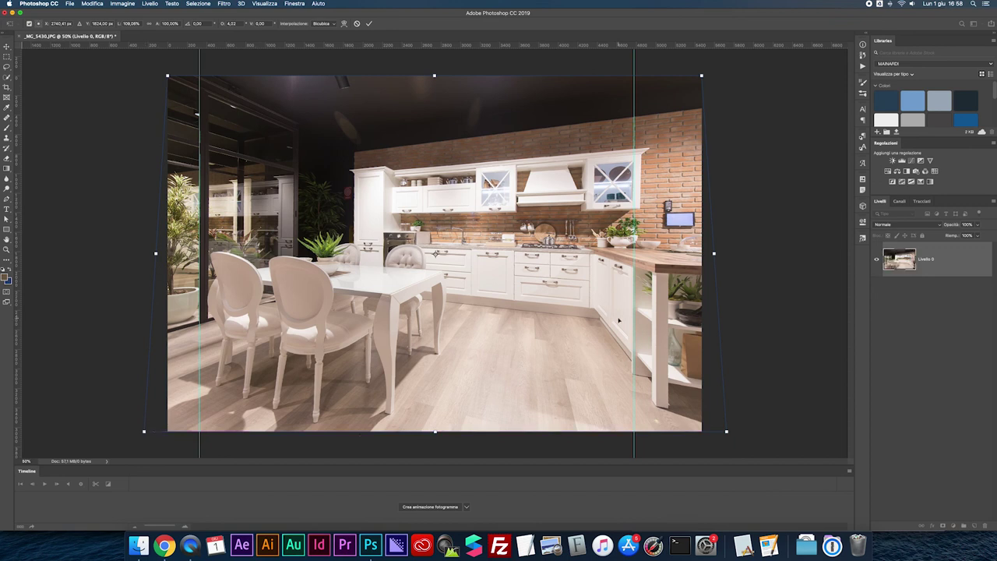
pyautogui.press('Return')
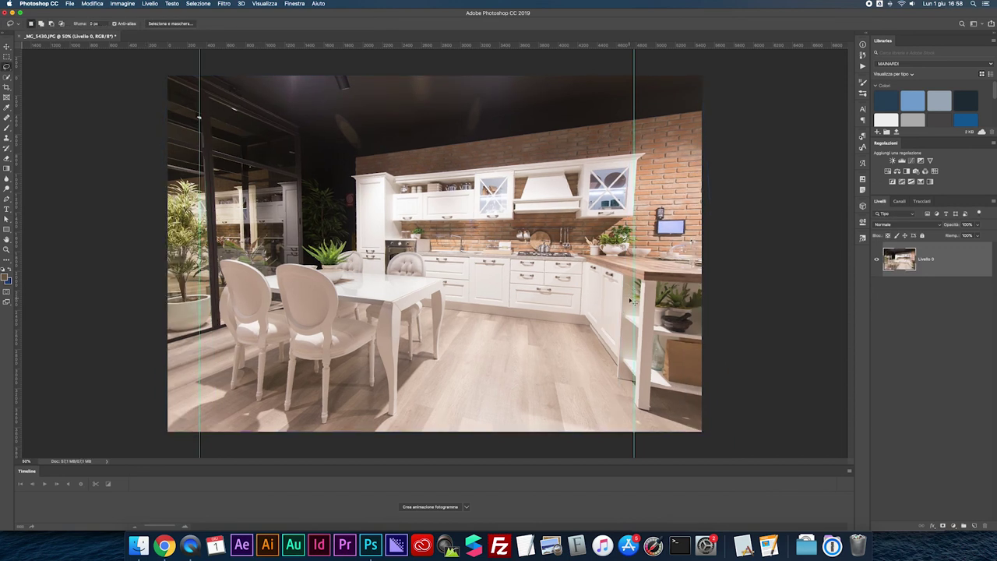
pyautogui.hotkey('ctrl', 'z')
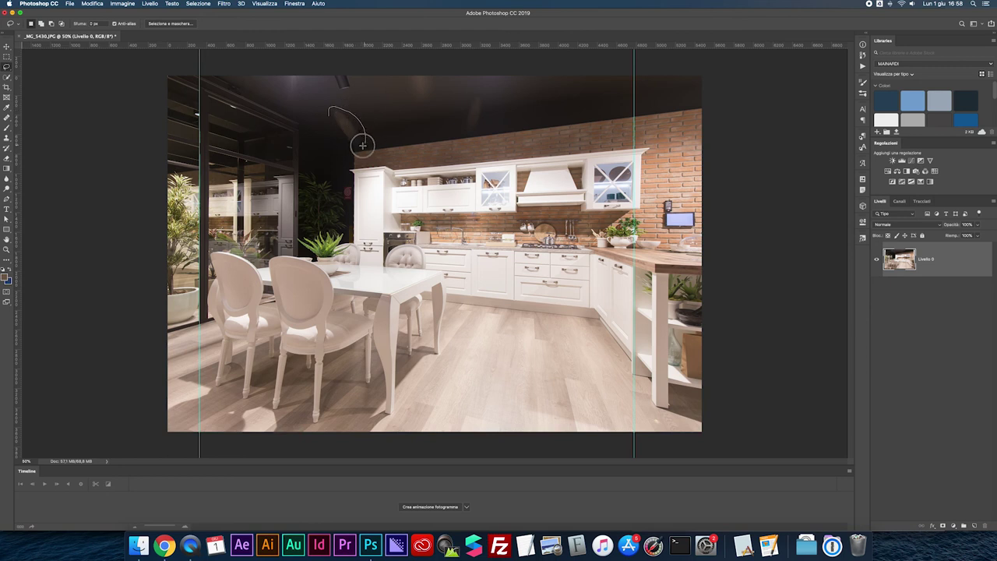
# - Content-aware fill two ceiling flares, deselect, and flatten the image
pyautogui.moveTo(343, 135); pyautogui.dragTo(346, 140)
pyautogui.moveTo(469, 108); pyautogui.dragTo(467, 130)
pyautogui.rightClick(471, 115)
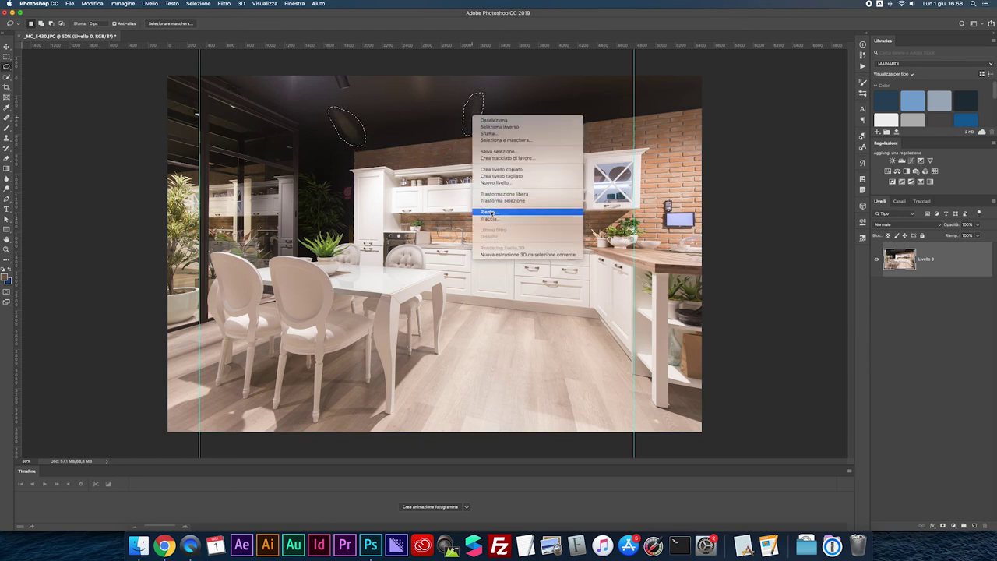
pyautogui.click(471, 155)
pyautogui.press('Return')
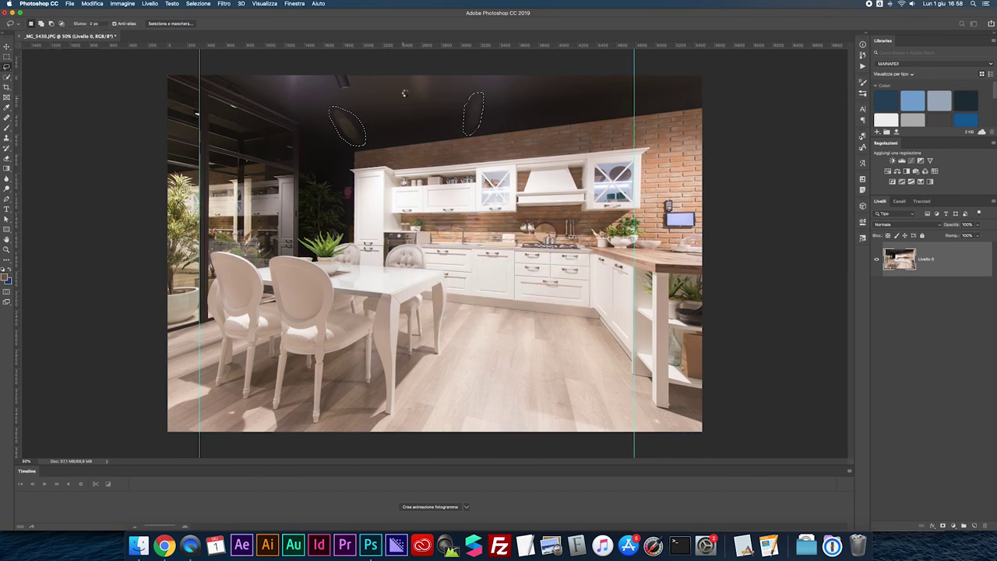
pyautogui.click(776, 260)
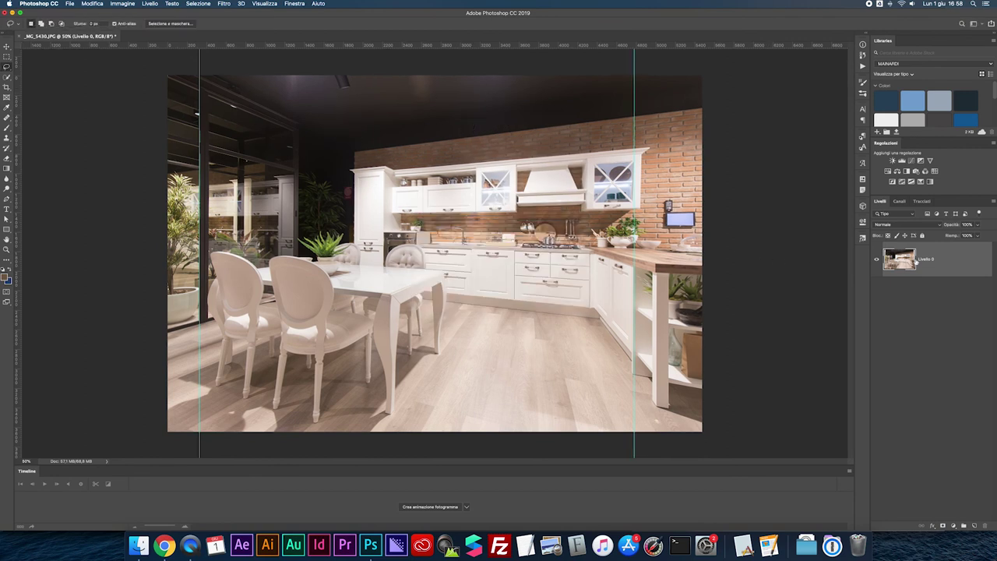
pyautogui.click(992, 201)
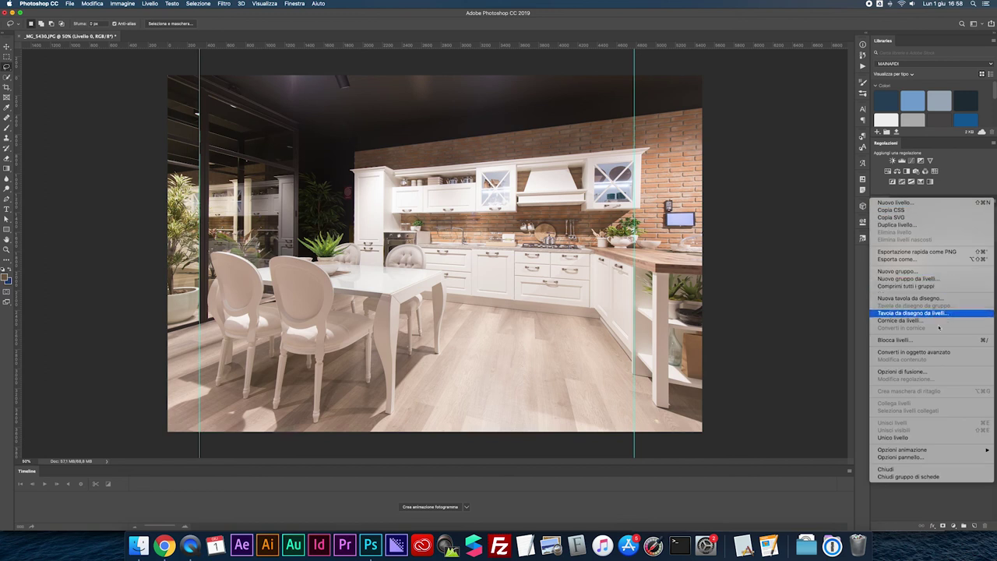
pyautogui.click(904, 438)
# - Content-aware fill the top ceiling lamp and a small spot near the top edge
pyautogui.moveTo(404, 75)
pyautogui.mouseDown()
pyautogui.moveTo(433, 98)
pyautogui.moveTo(438, 77)
pyautogui.mouseUp()
pyautogui.rightClick(415, 83)
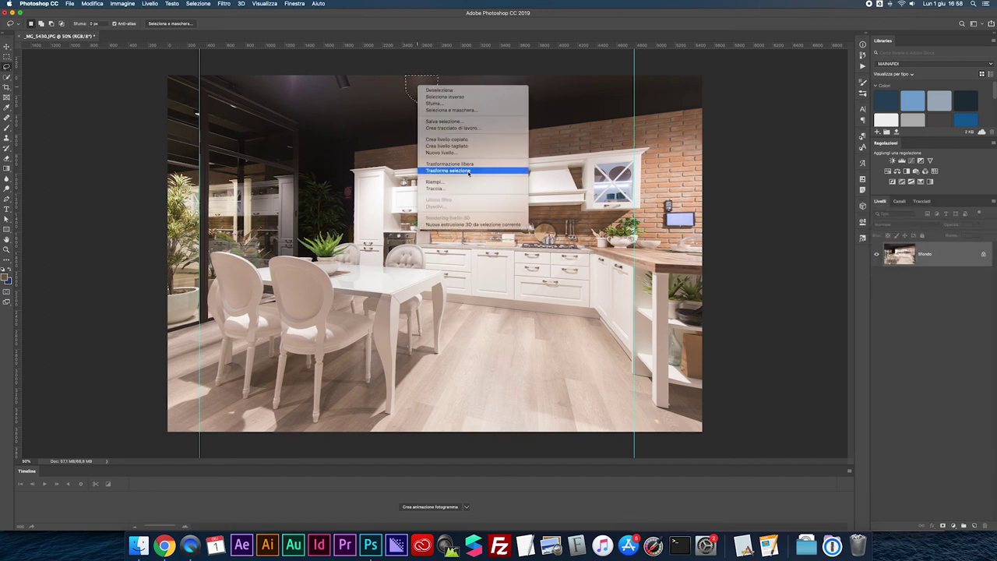
pyautogui.click(468, 179)
pyautogui.press('Return')
pyautogui.press('super+d')
pyautogui.moveTo(274, 75); pyautogui.dragTo(292, 79)
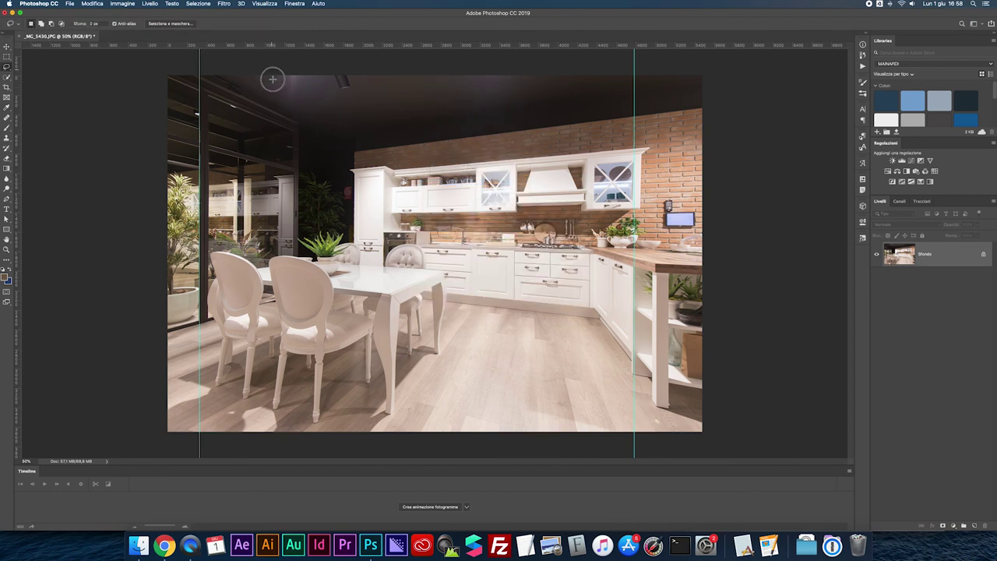
pyautogui.rightClick(292, 78)
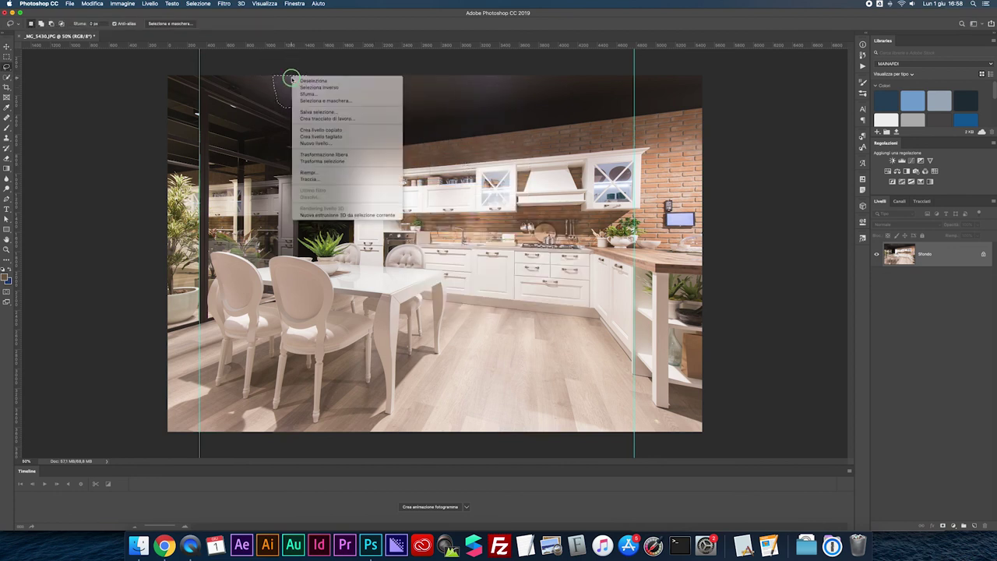
pyautogui.click(308, 172)
pyautogui.press('Return')
pyautogui.press('super+d')
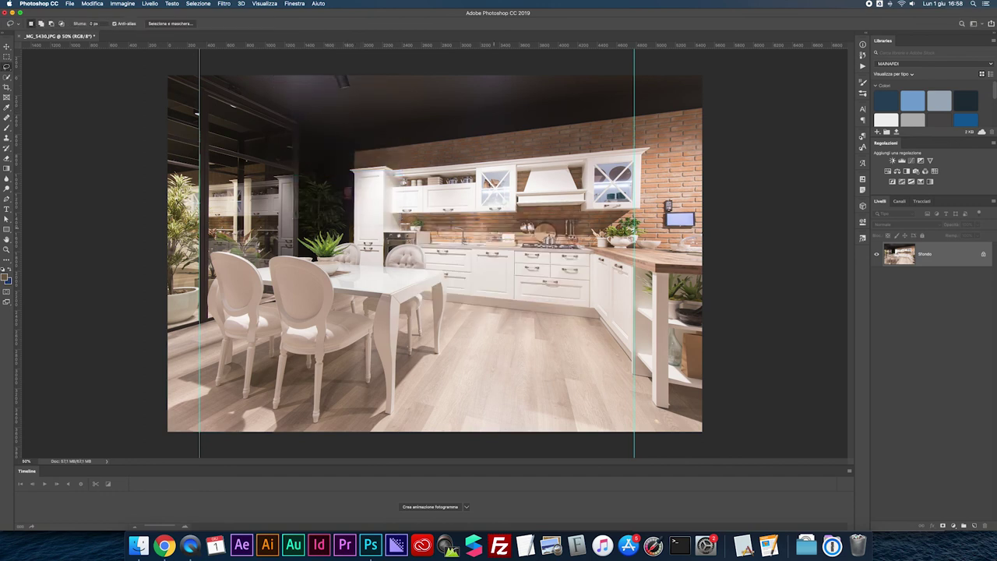
pyautogui.press('super+plus')
pyautogui.press('super+plus')
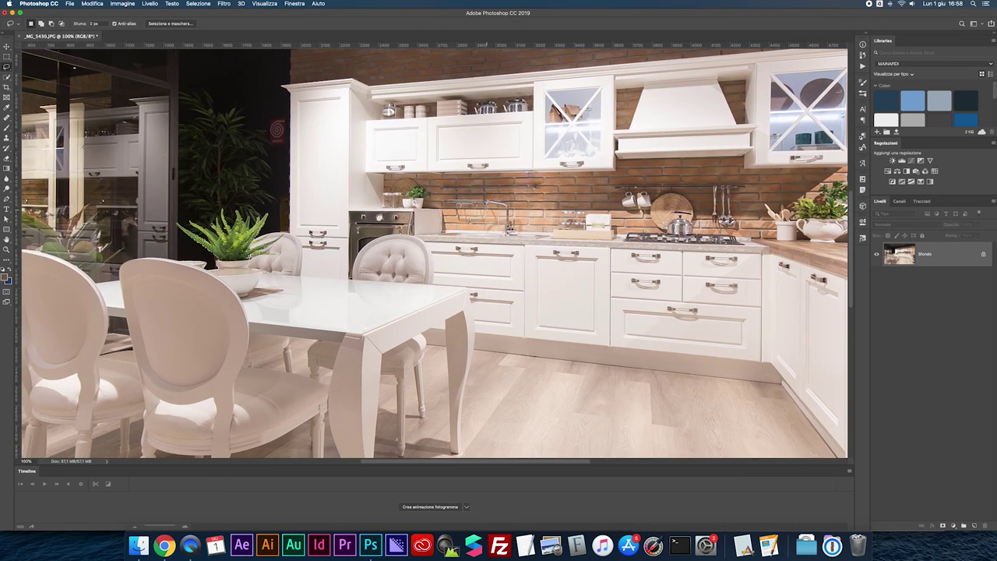
# - At 200% zoom, content-aware fill a rectangular selection over the red logo sign
pyautogui.press('super+minus')
pyautogui.press('super+plus')
pyautogui.press('super+plus')
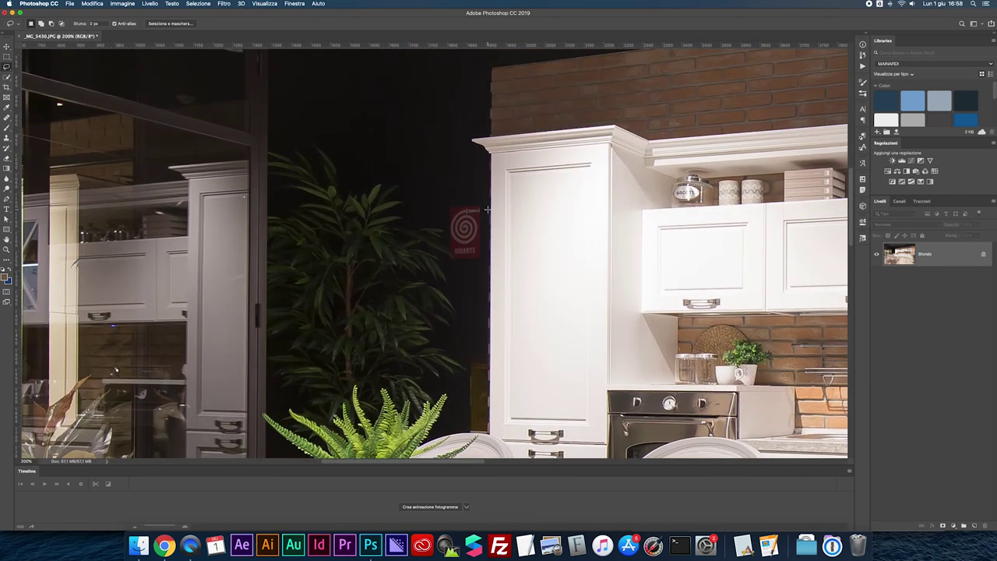
pyautogui.press('m')
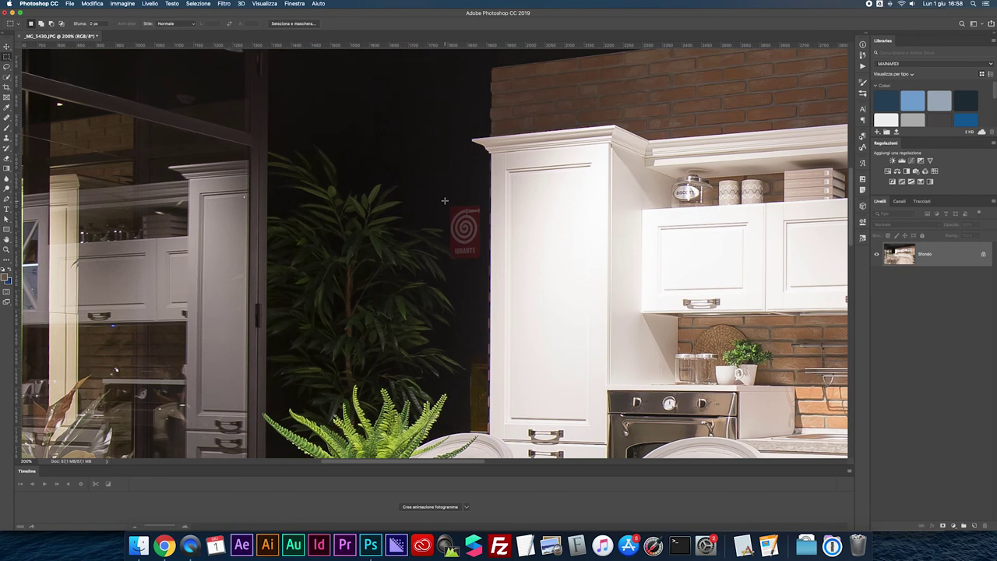
pyautogui.moveTo(445, 201); pyautogui.dragTo(479, 260)
pyautogui.rightClick(463, 227)
pyautogui.click(478, 324)
pyautogui.press('Return')
pyautogui.press('super+minus')
pyautogui.press('super+minus')
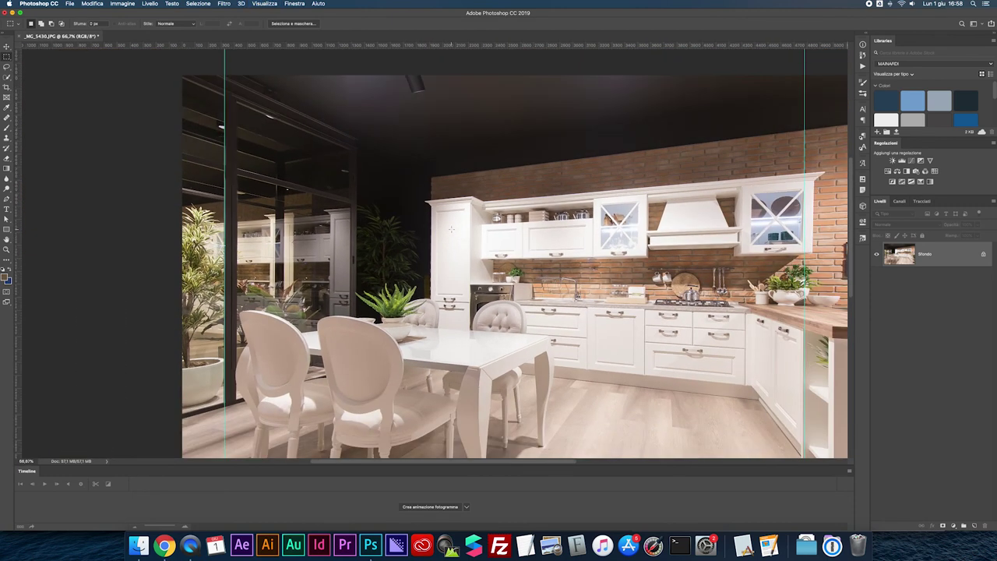
# - Move to the brick wall at 200% and lasso the wall screen and device
pyautogui.hscroll(2, 450, 229)
pyautogui.hscroll(5, 450, 229)
pyautogui.hscroll(1, 576, 233)
pyautogui.press('super+plus')
pyautogui.hscroll(3, 576, 232)
pyautogui.press('super+plus')
pyautogui.hscroll(3, 576, 232)
pyautogui.hscroll(1, 576, 232)
pyautogui.press('l')
pyautogui.moveTo(537, 212)
pyautogui.mouseDown()
pyautogui.moveTo(530, 331)
pyautogui.moveTo(549, 340)
pyautogui.moveTo(660, 335)
pyautogui.moveTo(666, 268)
pyautogui.moveTo(574, 265)
pyautogui.moveTo(573, 219)
pyautogui.mouseUp()
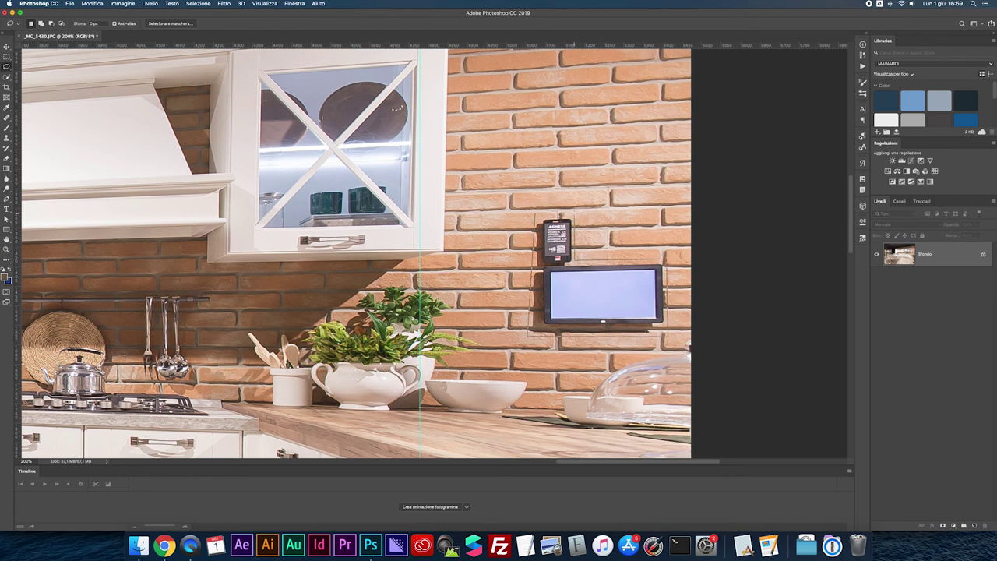
# - Content-aware fill the selected wall screen and control box
pyautogui.rightClick(553, 224)
pyautogui.click(587, 319)
pyautogui.press('Return')
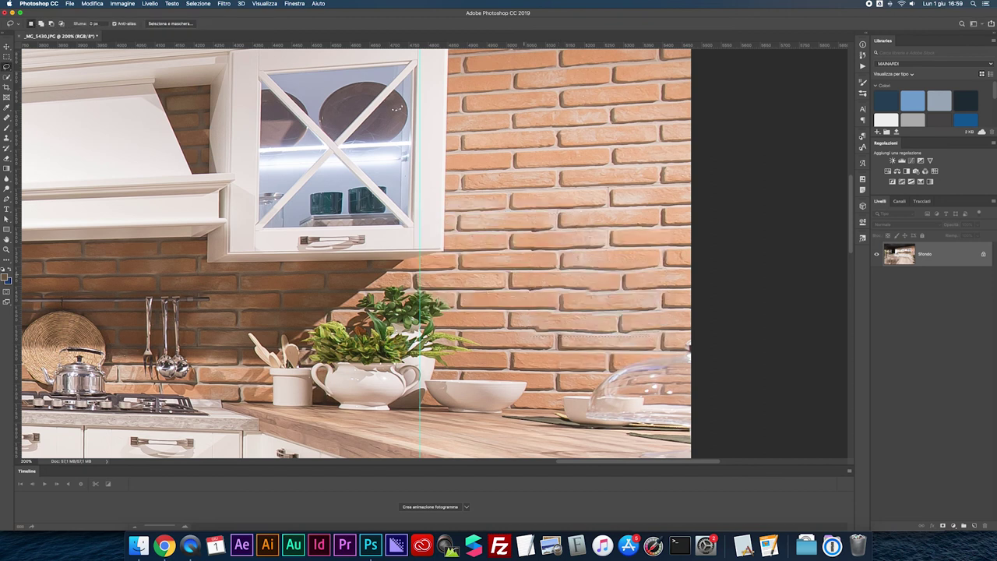
# - Clone-stamp clean mortar over the smudged brick joint and dark brick-edge smudge
pyautogui.press('s')
pyautogui.scroll(6, 562, 279)
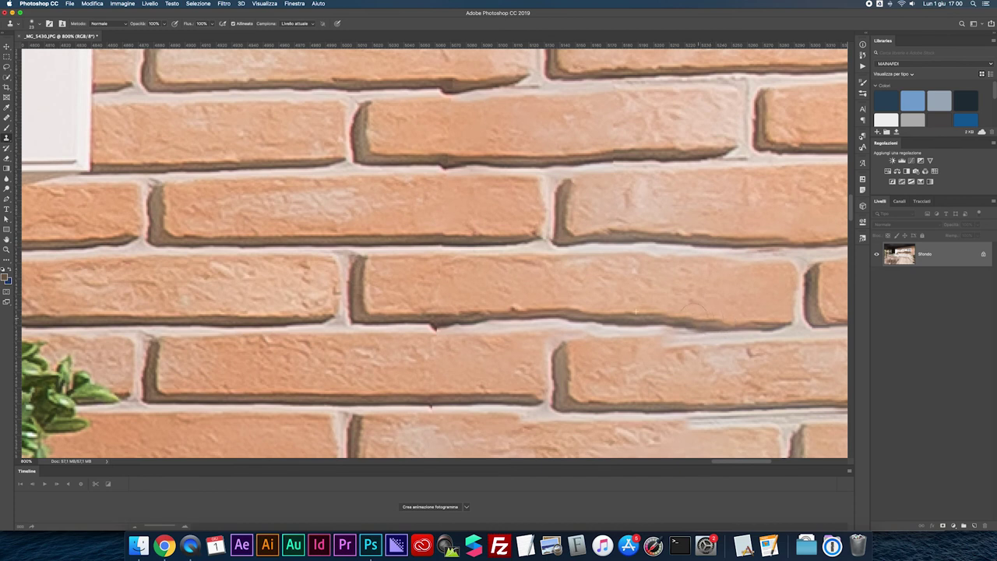
pyautogui.press('super+minus')
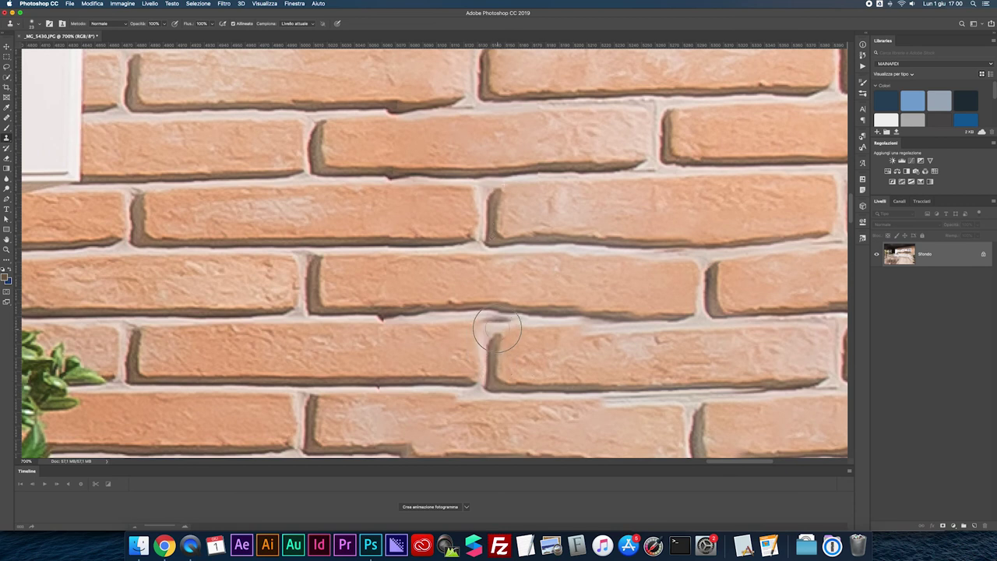
pyautogui.press('super+z')
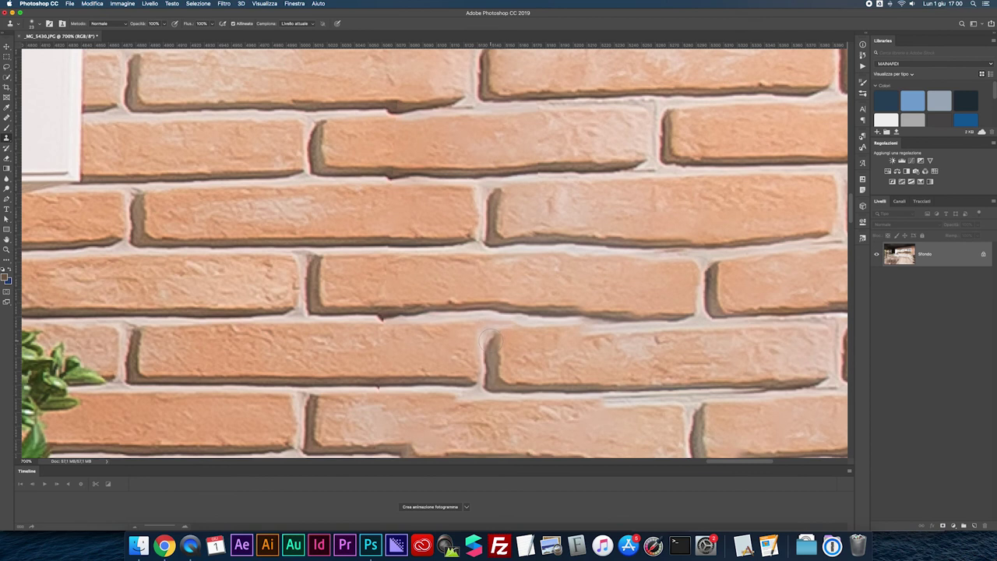
pyautogui.press('super+minus')
pyautogui.hscroll(3, 491, 338)
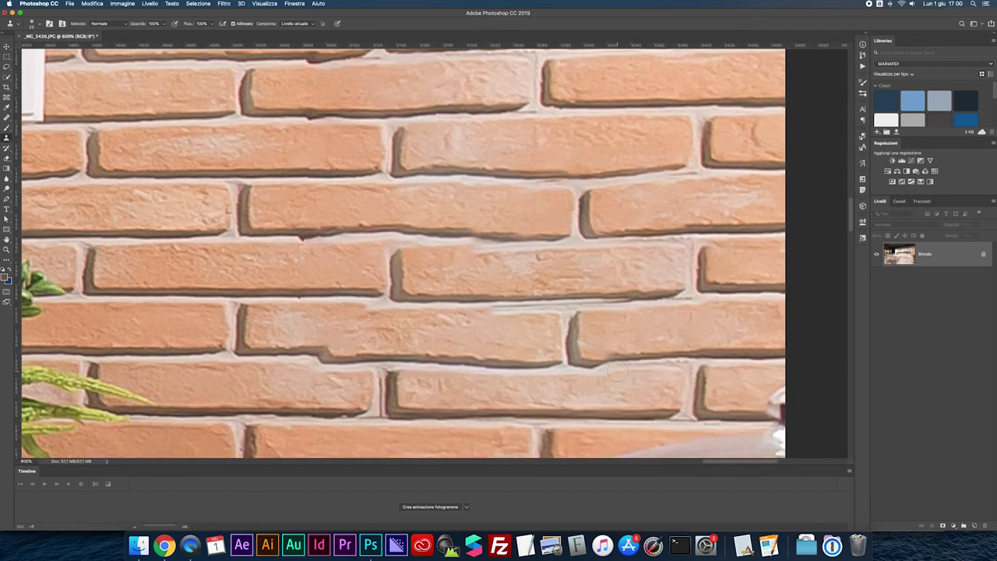
pyautogui.scroll(-1, 468, 351)
pyautogui.hscroll(-1, 468, 350)
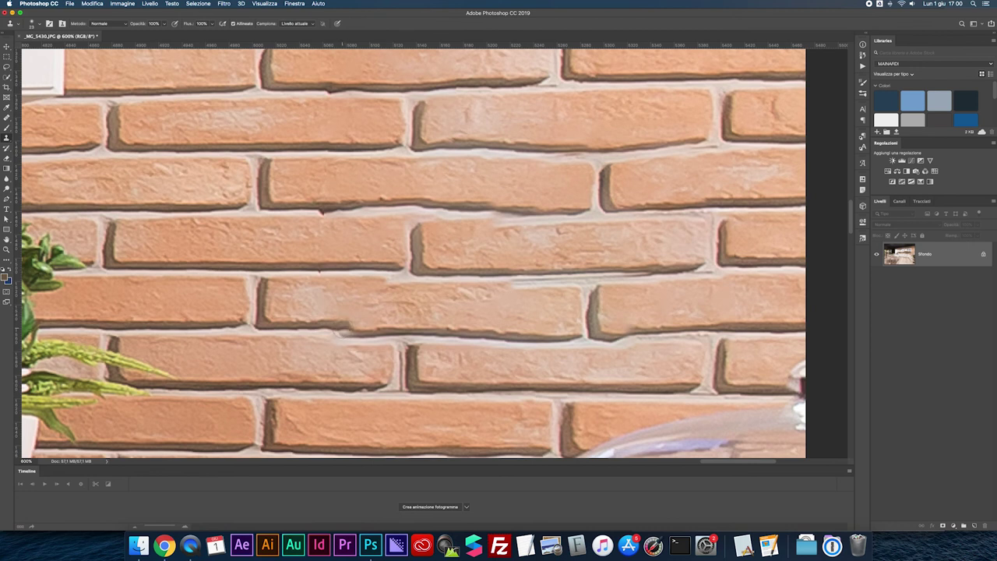
pyautogui.moveTo(343, 331); pyautogui.dragTo(382, 333)
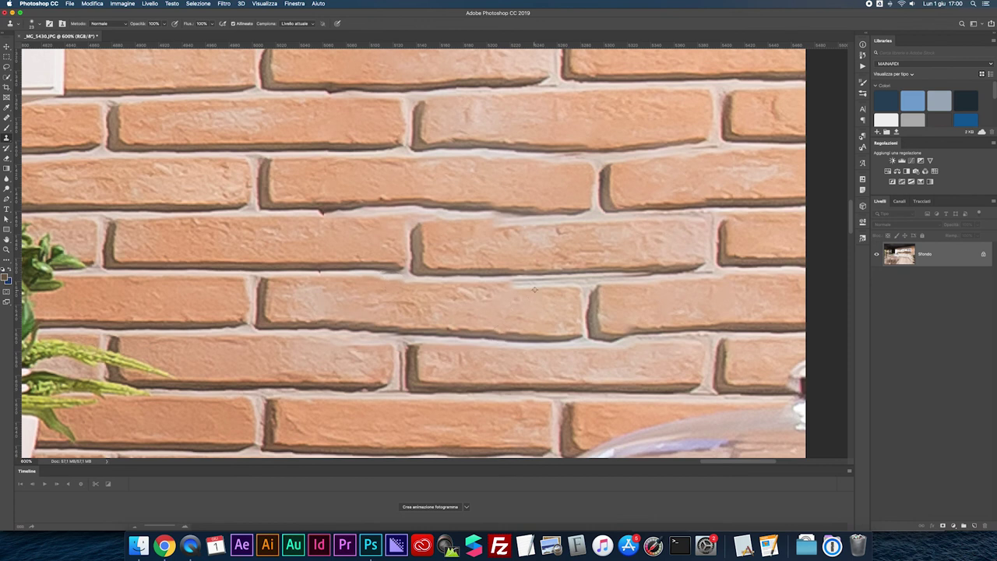
pyautogui.click(508, 285)
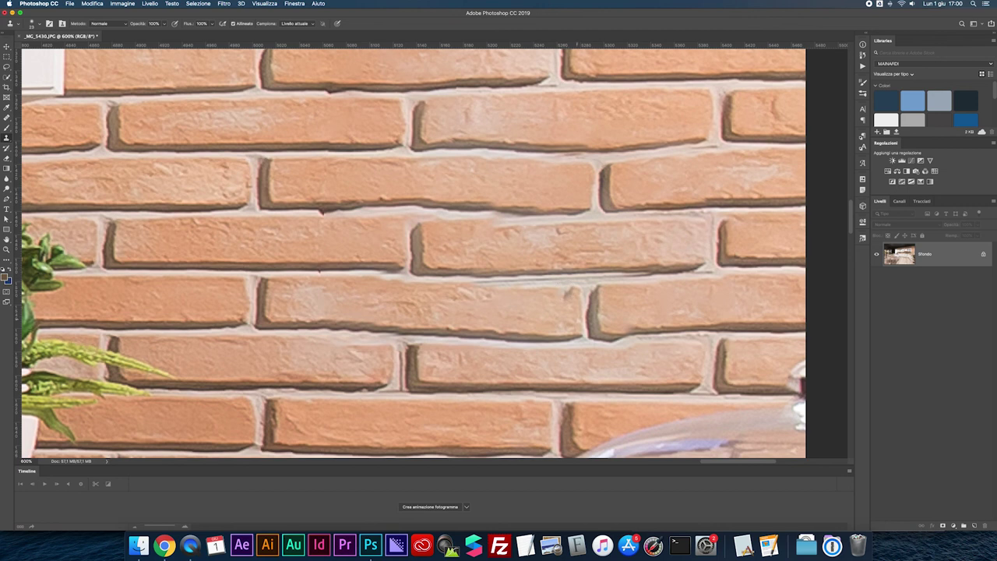
pyautogui.scroll(-5, 653, 339)
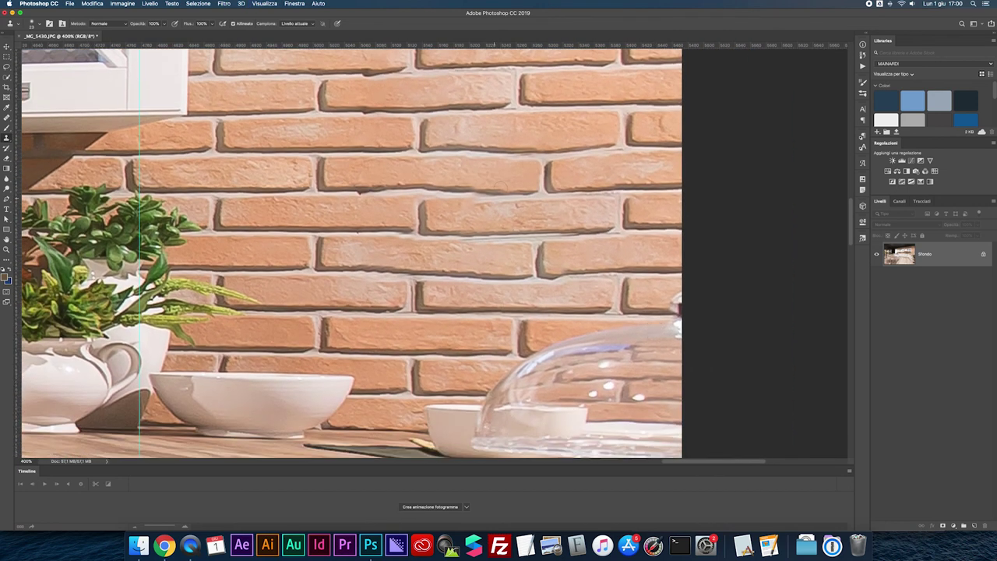
# - Adjust the clone brush size and zoom to 500% on the brick wall
pyautogui.scroll(2, 544, 213)
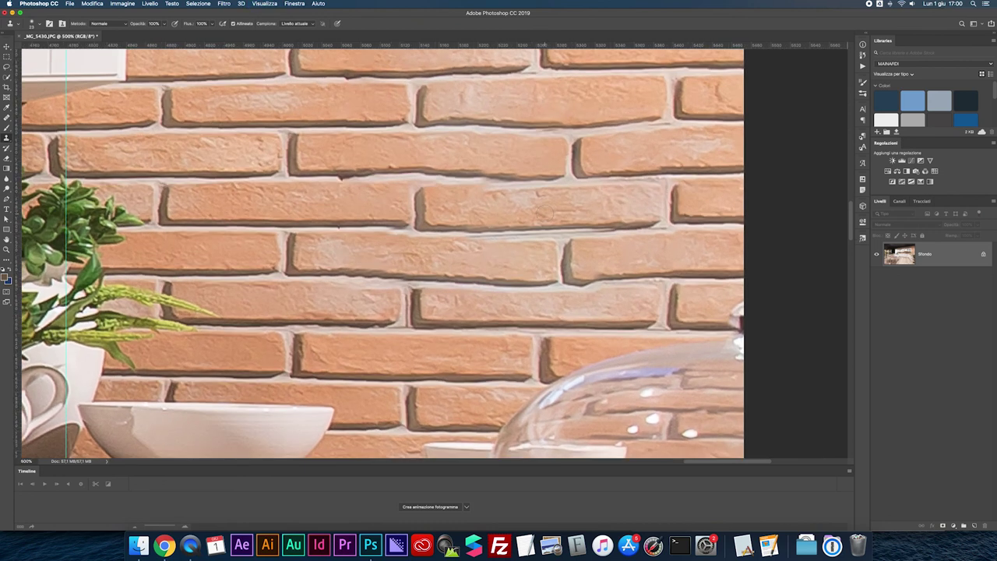
pyautogui.scroll(2, 544, 212)
pyautogui.scroll(1, 544, 213)
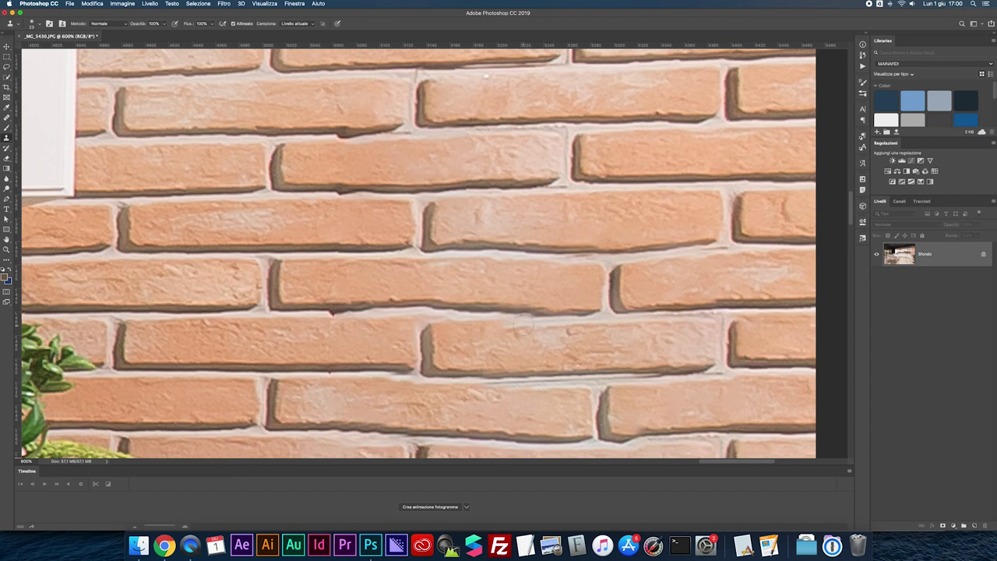
pyautogui.press(']')
pyautogui.press(']')
pyautogui.press('[')
pyautogui.press('[')
pyautogui.press('[')
pyautogui.press('super+minus')
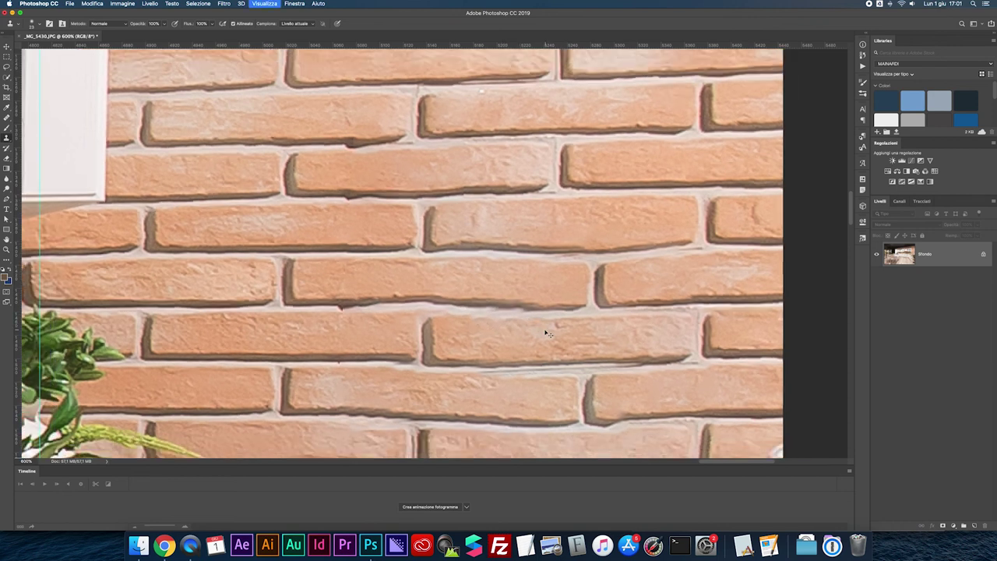
pyautogui.press('super+minus')
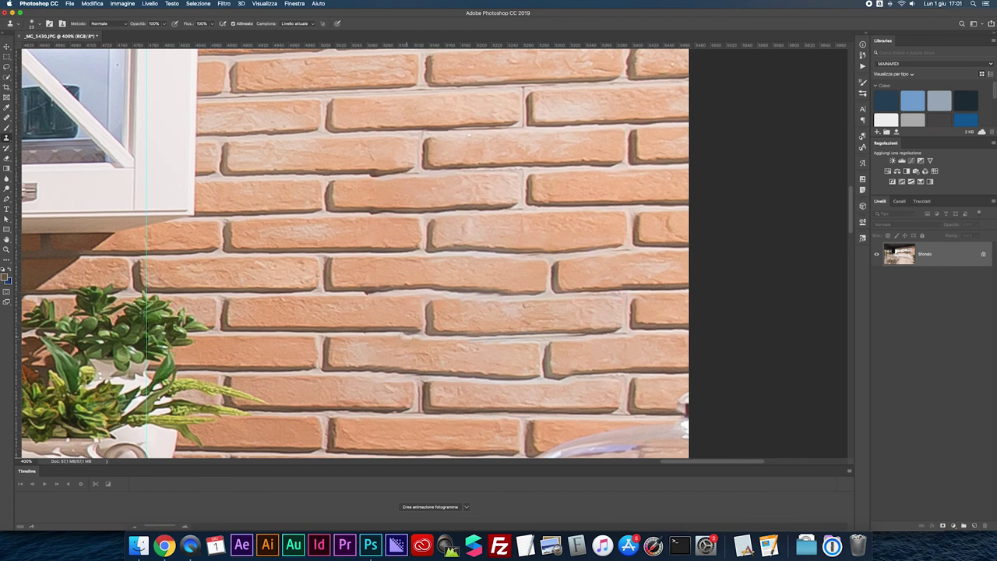
pyautogui.press('super+plus')
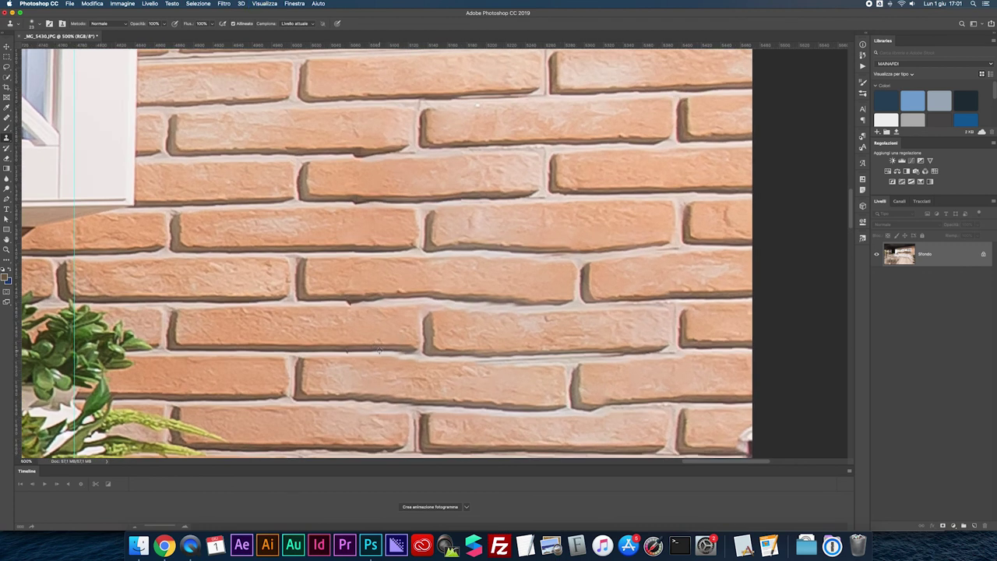
pyautogui.press(']')
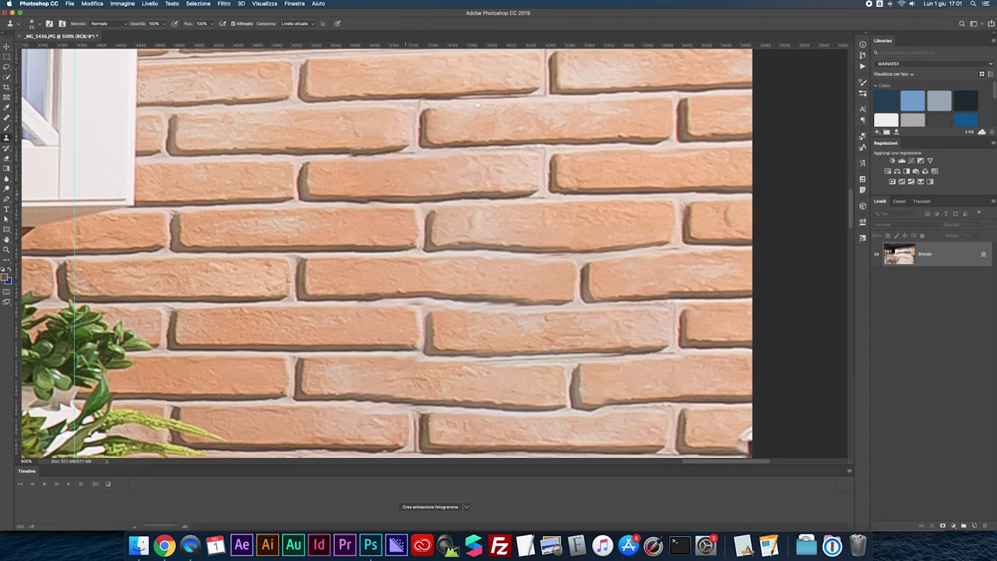
# - Fit the whole kitchen photo on screen
pyautogui.scroll(-2, 401, 210)
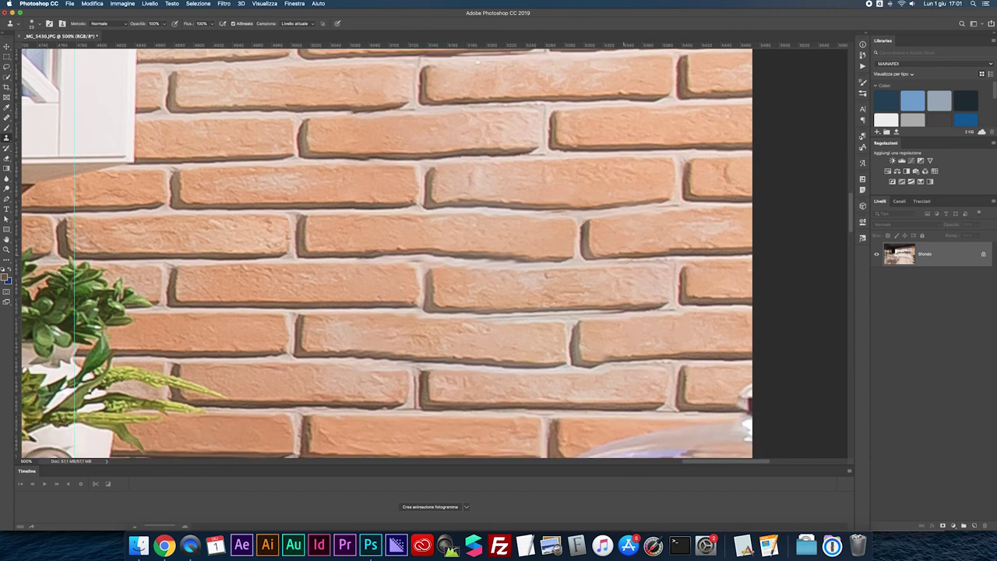
pyautogui.scroll(-2, 623, 257)
pyautogui.press('super+minus')
pyautogui.press('super+minus')
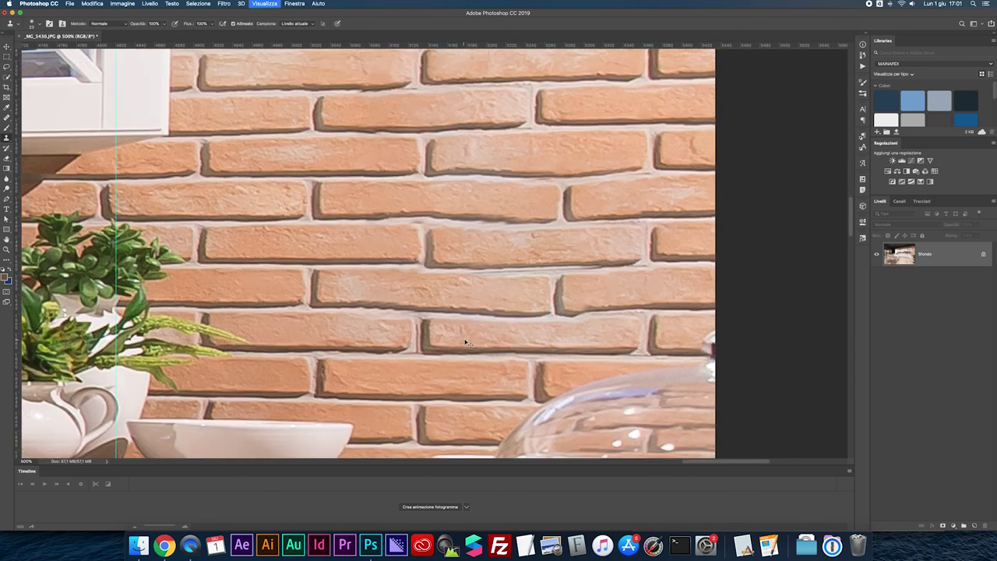
pyautogui.press('super+0')
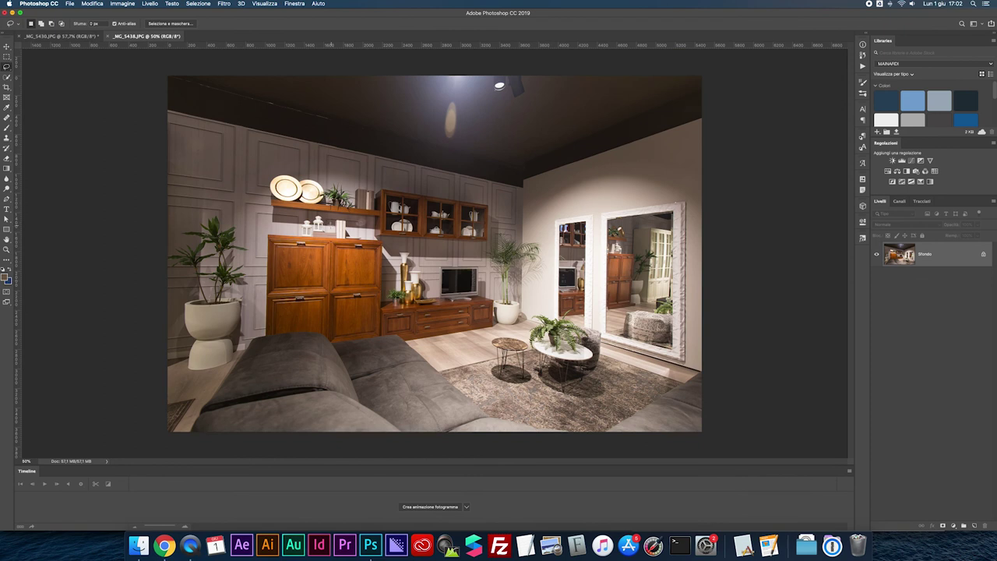
# - Add a left vertical guide and content-aware fill the ceiling light flare
pyautogui.moveTo(24, 209); pyautogui.dragTo(244, 209)
pyautogui.moveTo(445, 100); pyautogui.dragTo(441, 139)
pyautogui.rightClick(448, 115)
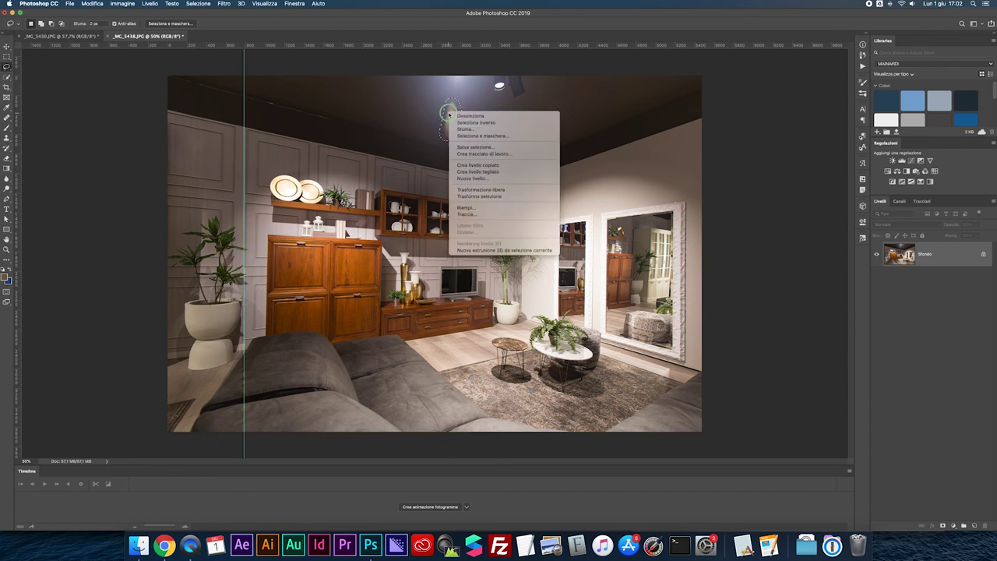
pyautogui.click(468, 208)
pyautogui.press('Return')
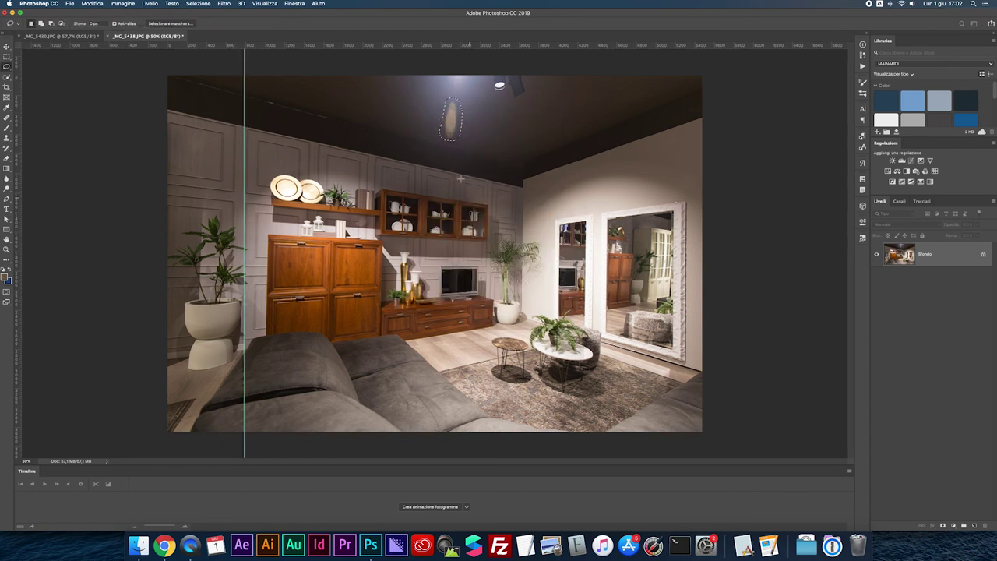
pyautogui.hotkey('ctrl', 'd')
# - Distort the unlocked layer, pulling the top-left corner out to straighten verticals
pyautogui.click(983, 254)
pyautogui.hotkey('ctrl', 't')
pyautogui.rightClick(477, 217)
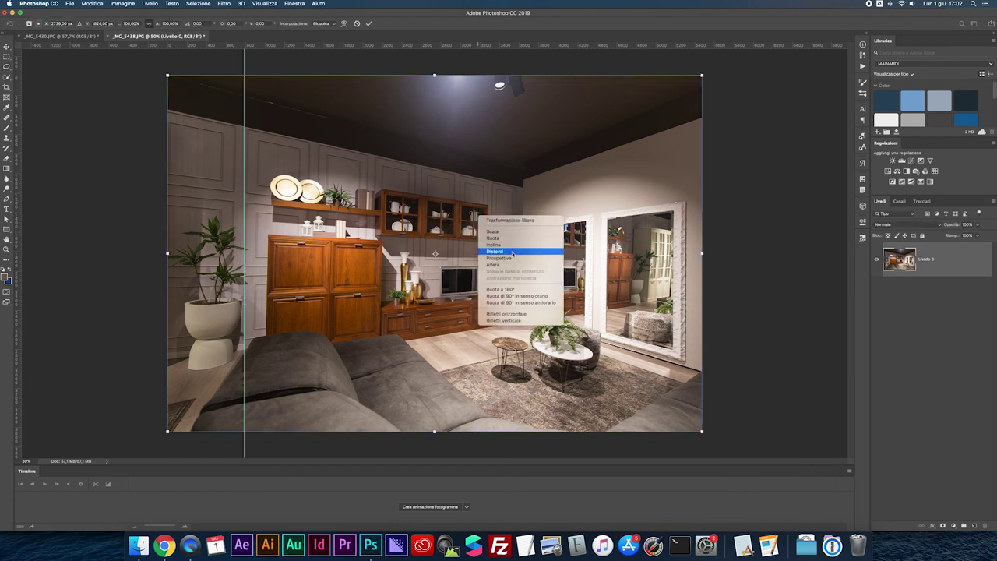
pyautogui.click(505, 252)
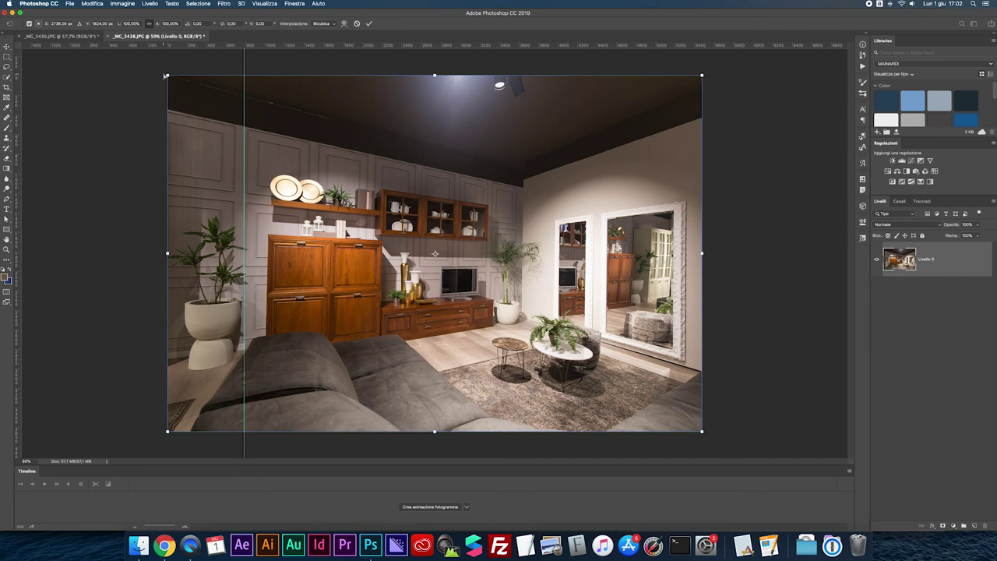
pyautogui.moveTo(167, 76); pyautogui.dragTo(160, 75)
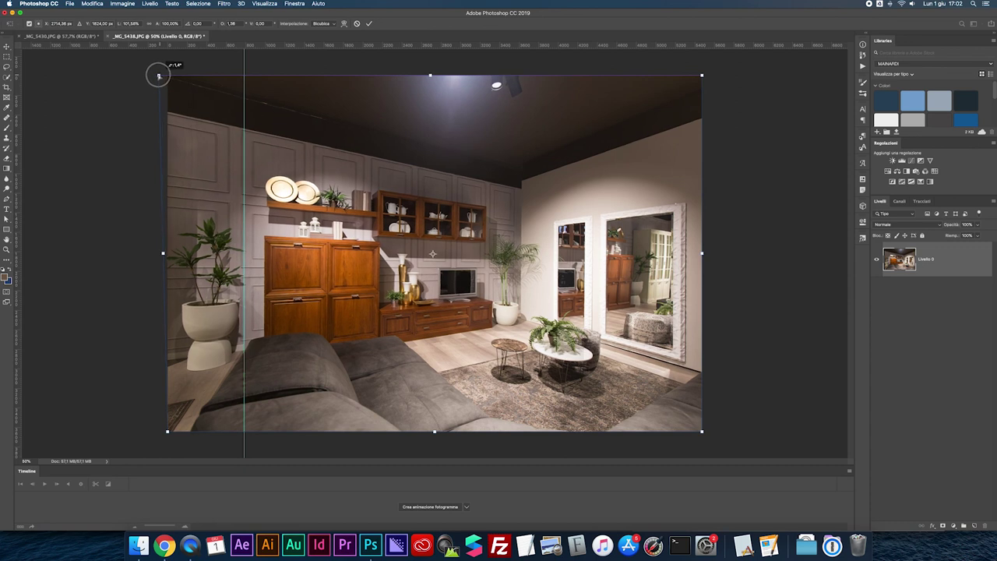
pyautogui.moveTo(161, 75); pyautogui.dragTo(156, 75)
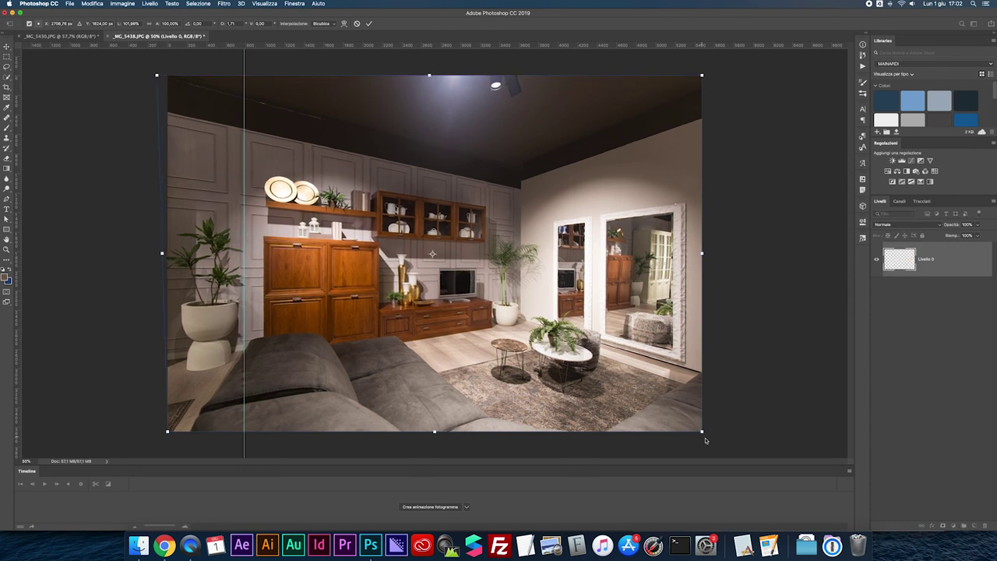
pyautogui.press('Return')
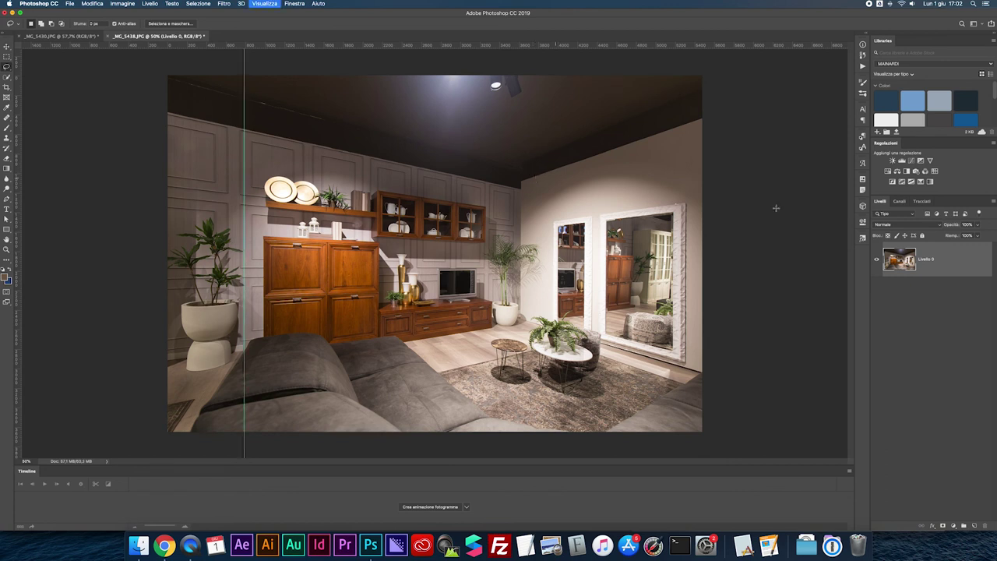
# - Flatten _MG_5438 and save it as a JPEG
pyautogui.click(991, 202)
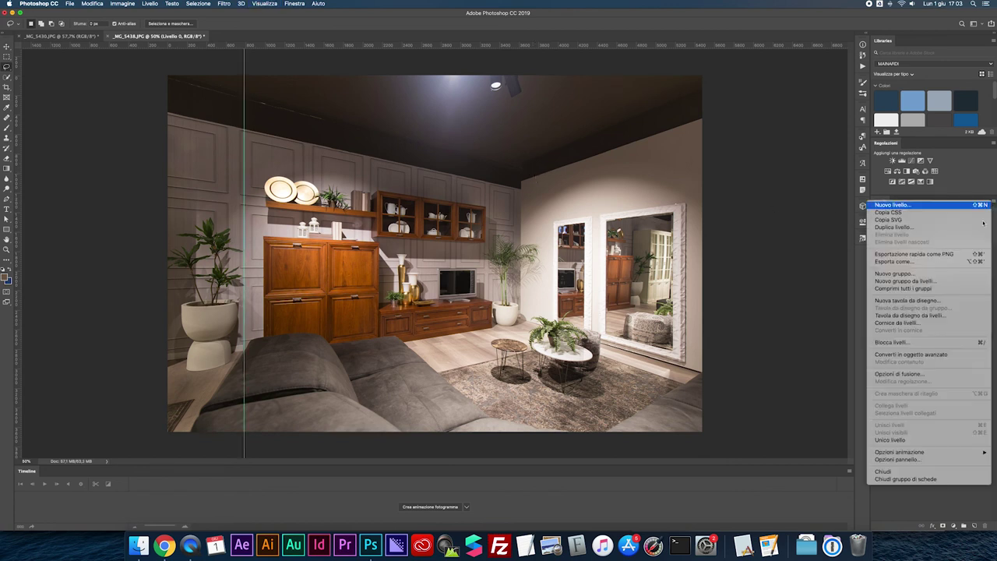
pyautogui.click(891, 441)
pyautogui.press('super+s')
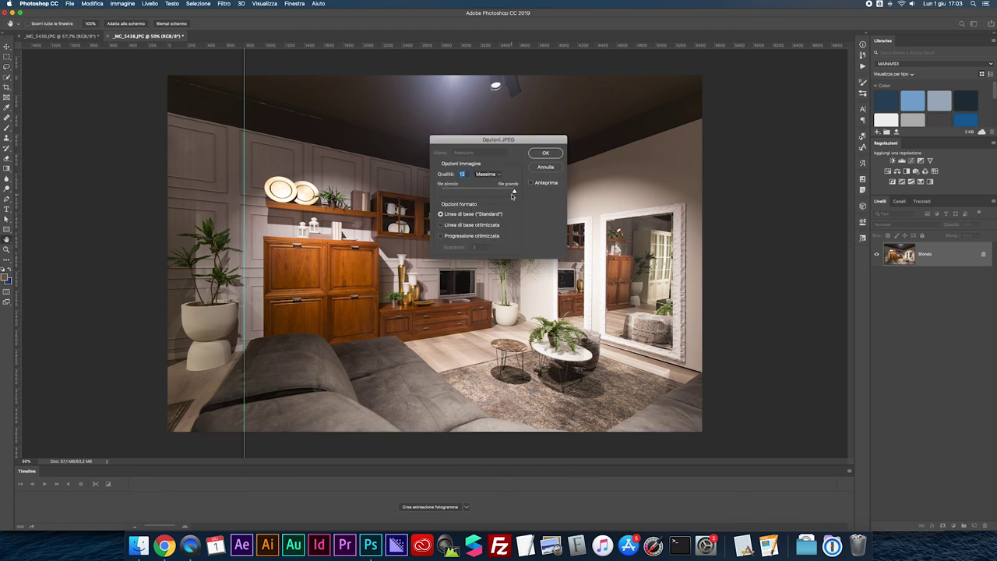
pyautogui.press('Return')
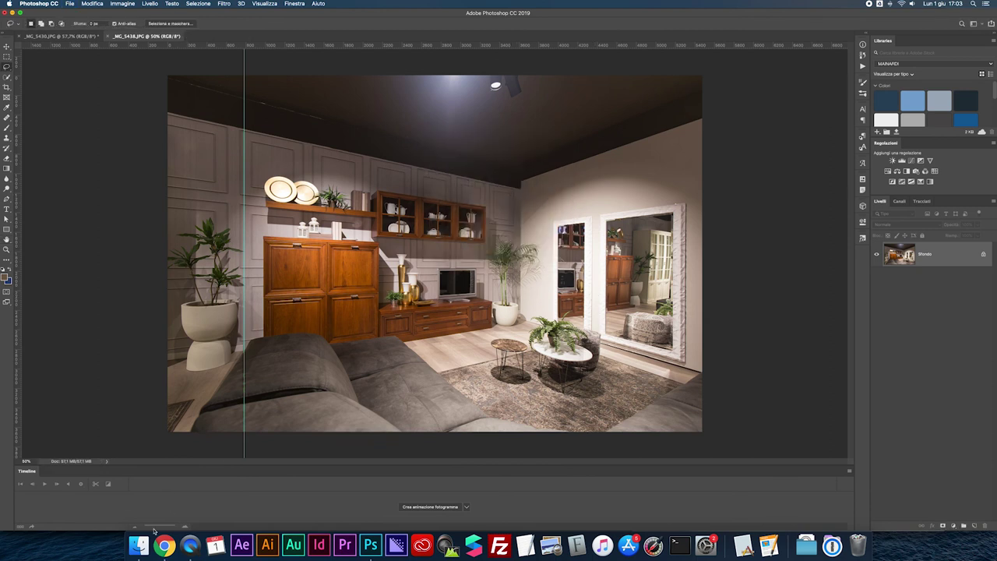
# - Select _MG_5439.JPG in the showroom photo folder to open it
pyautogui.click(149, 540)
pyautogui.click(554, 333)
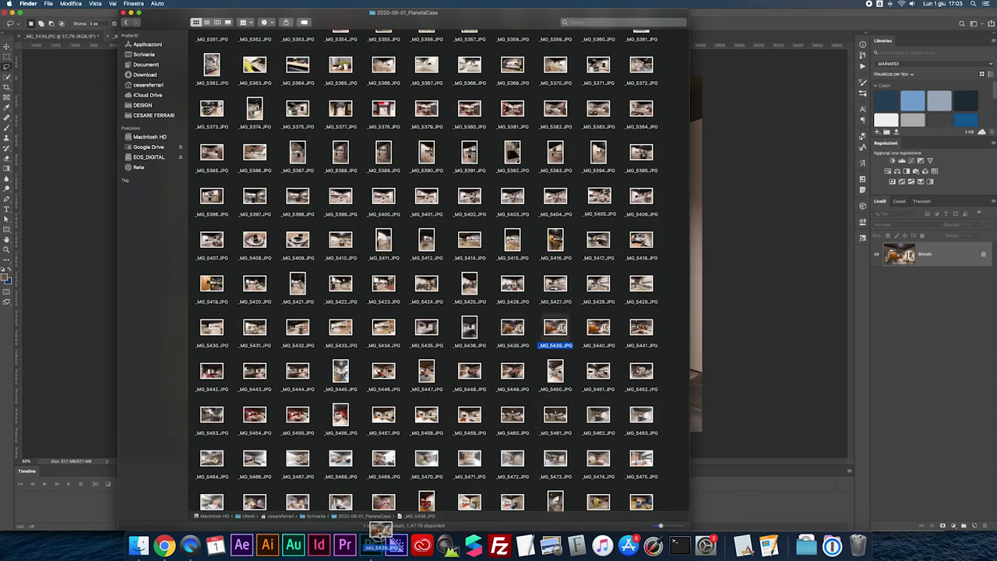
pyautogui.click(371, 545)
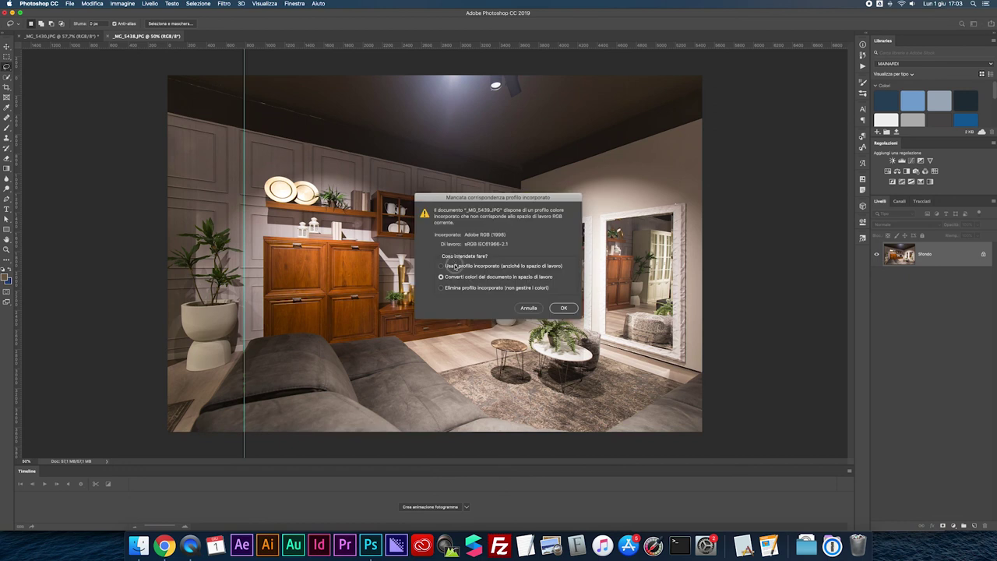
# - Accept the profile conversion and content-aware fill the ceiling lamp flare
pyautogui.press('Return')
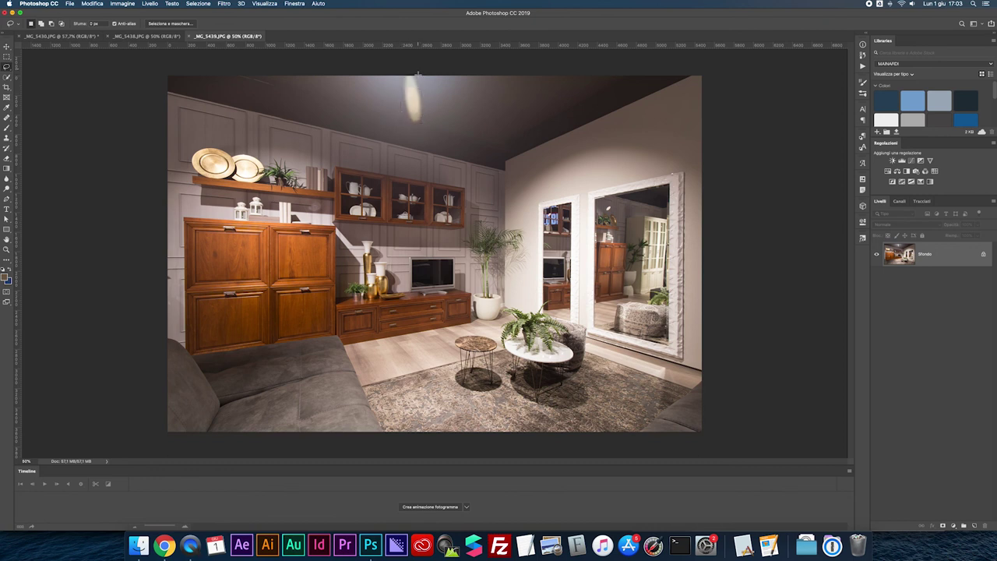
pyautogui.moveTo(418, 74); pyautogui.dragTo(413, 105)
pyautogui.rightClick(411, 99)
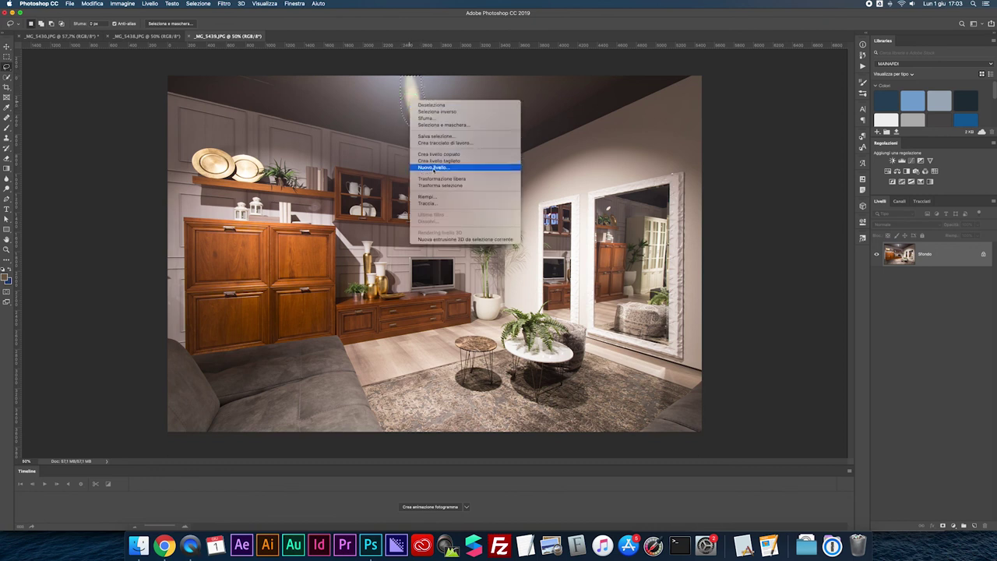
pyautogui.click(438, 196)
pyautogui.press('Return')
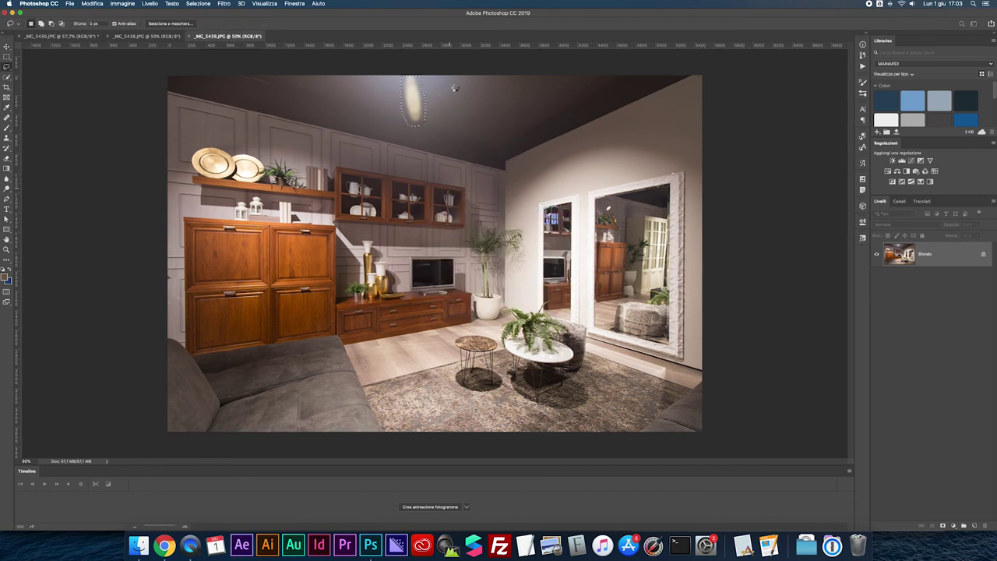
pyautogui.hotkey('ctrl', 'd')
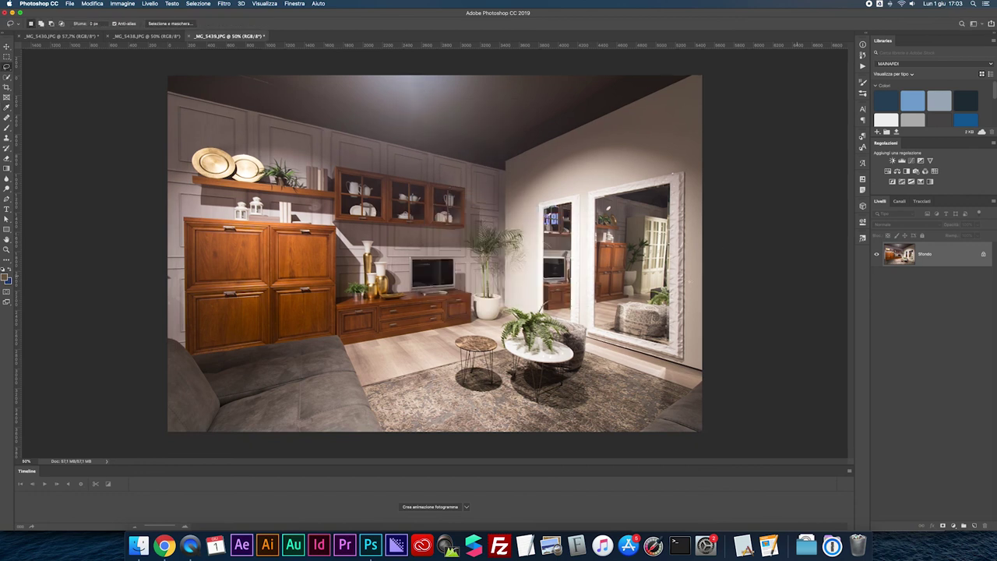
# - Add left and right vertical guides, then distort the bottom corners outward to straighten verticals
pyautogui.moveTo(20, 260); pyautogui.dragTo(182, 248)
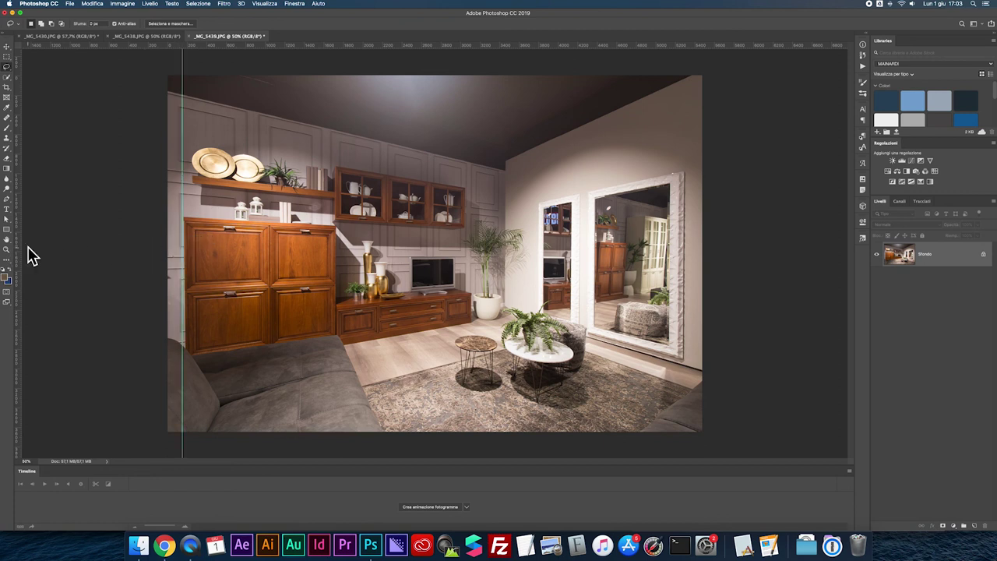
pyautogui.moveTo(20, 248); pyautogui.dragTo(685, 237)
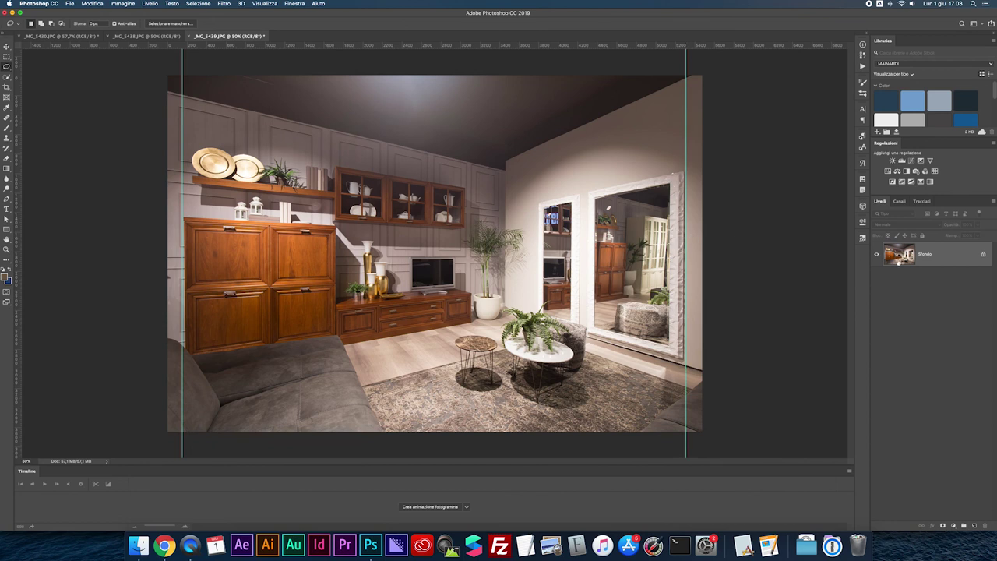
pyautogui.click(983, 255)
pyautogui.press('cmd+t')
pyautogui.rightClick(543, 186)
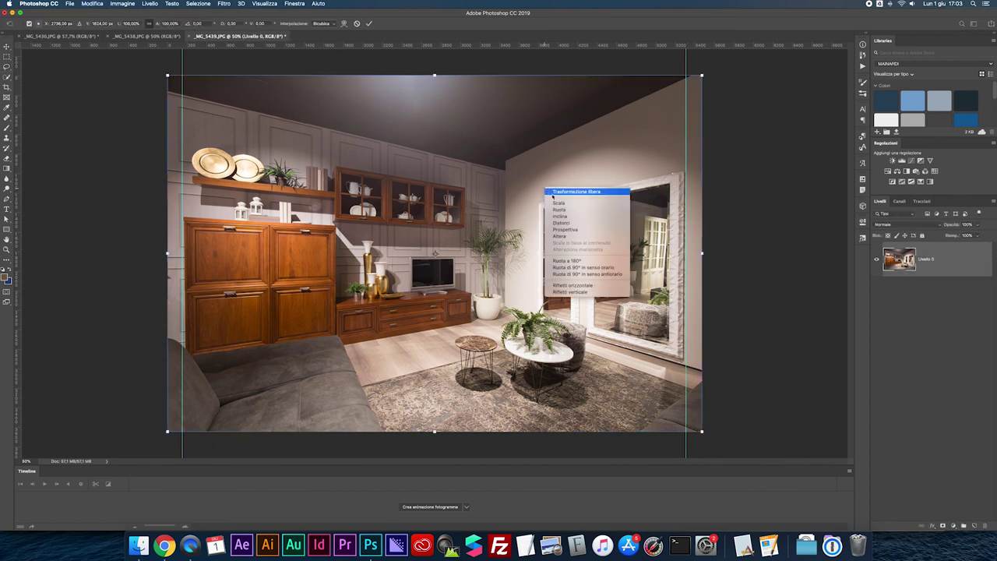
pyautogui.click(592, 222)
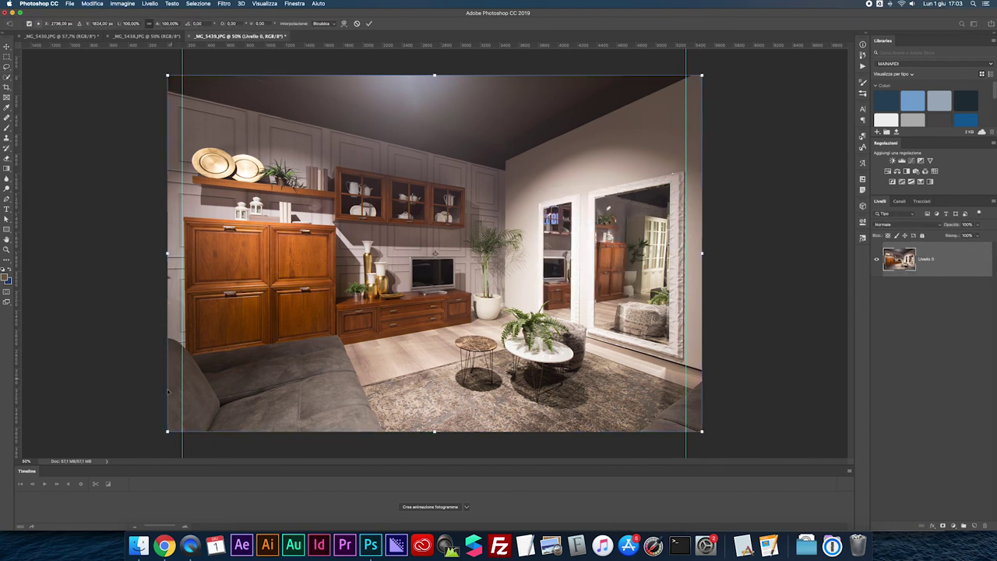
pyautogui.moveTo(168, 434); pyautogui.dragTo(161, 433)
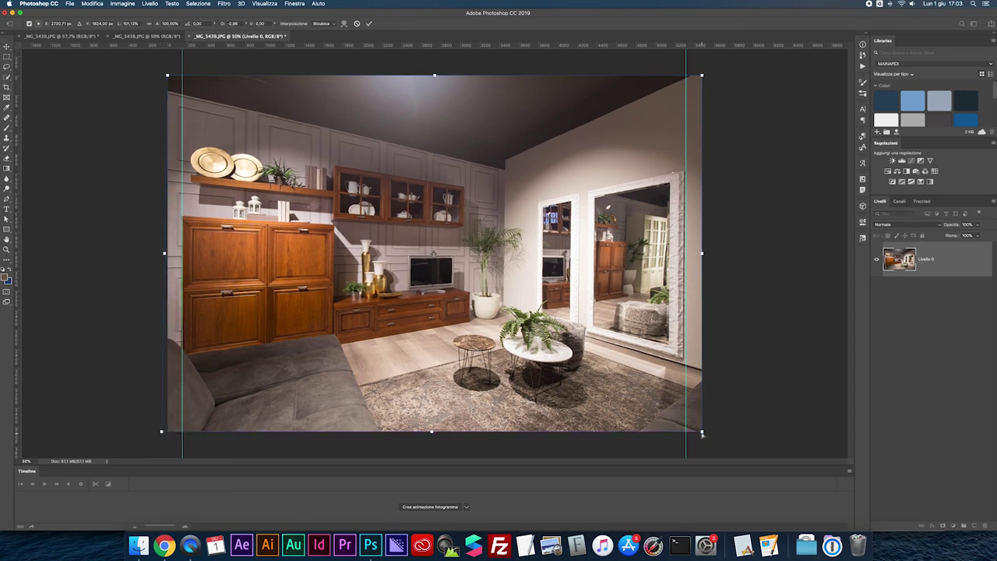
pyautogui.moveTo(702, 434); pyautogui.dragTo(707, 431)
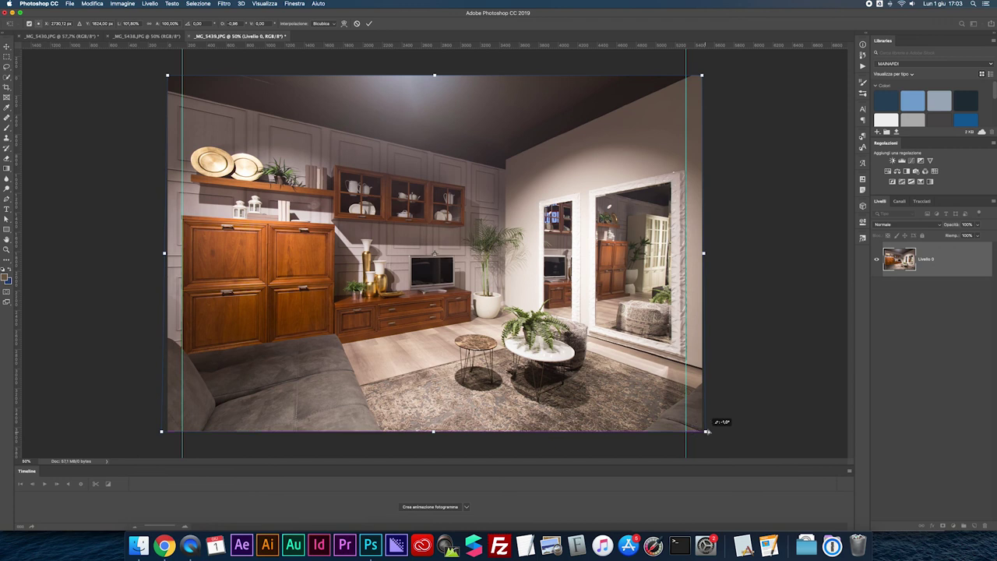
pyautogui.press('Return')
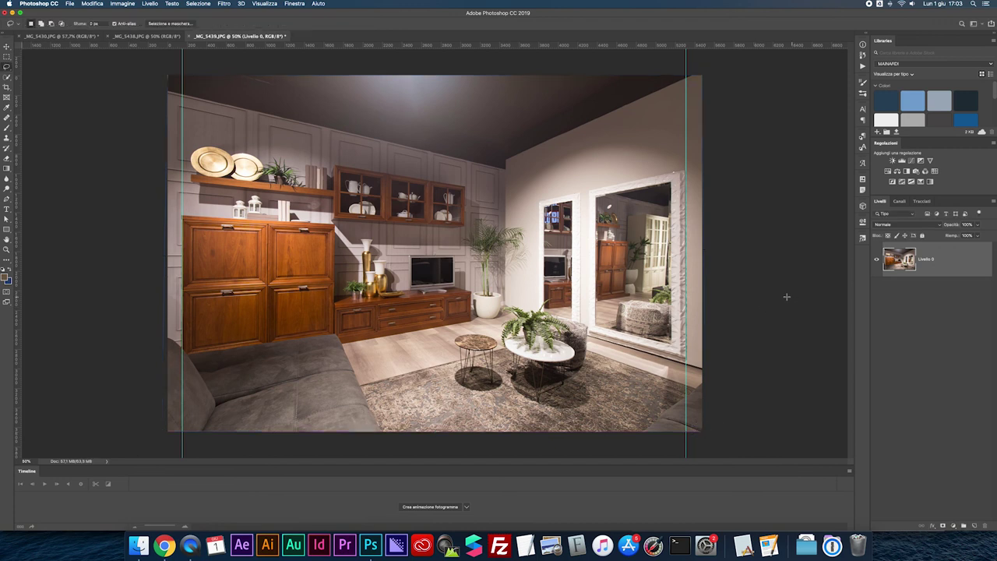
# - Flatten _MG_5439 and save it as a JPEG
pyautogui.click(993, 201)
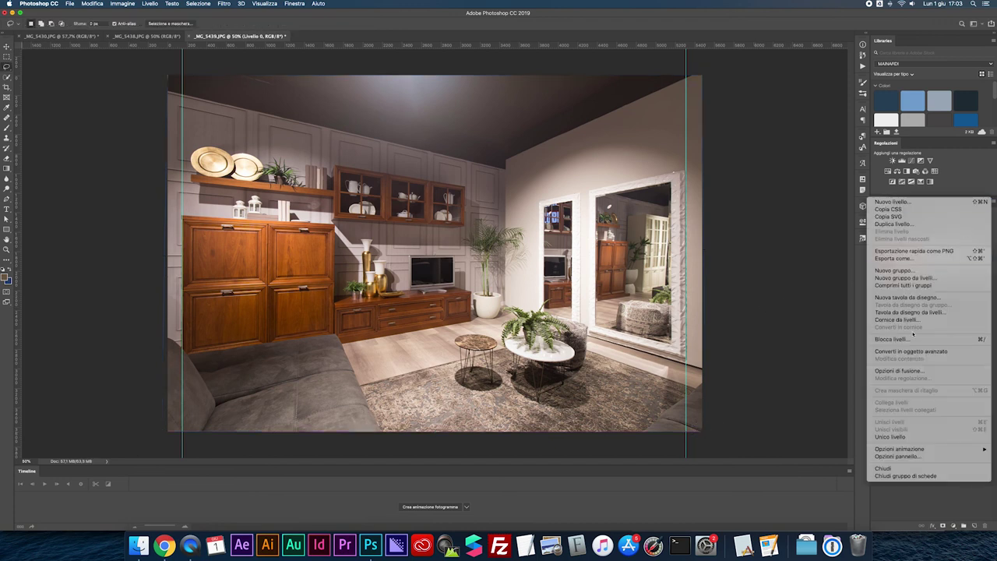
pyautogui.click(888, 436)
pyautogui.hotkey('ctrl', 's')
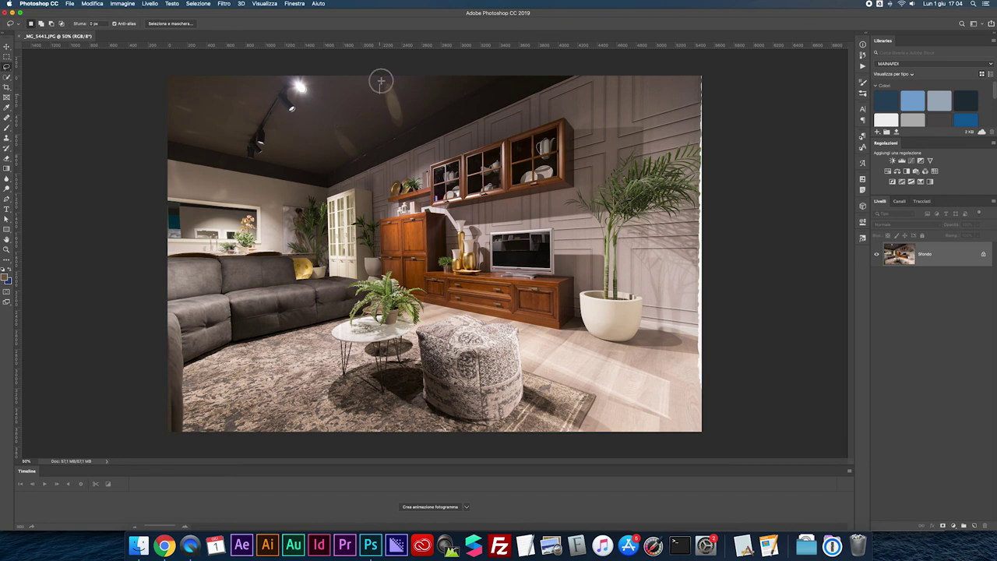
# - Lasso two light spots on the living-room ceiling, content-aware fill them, and deselect
pyautogui.moveTo(394, 86); pyautogui.dragTo(387, 81)
pyautogui.moveTo(336, 138); pyautogui.dragTo(345, 153)
pyautogui.rightClick(345, 145)
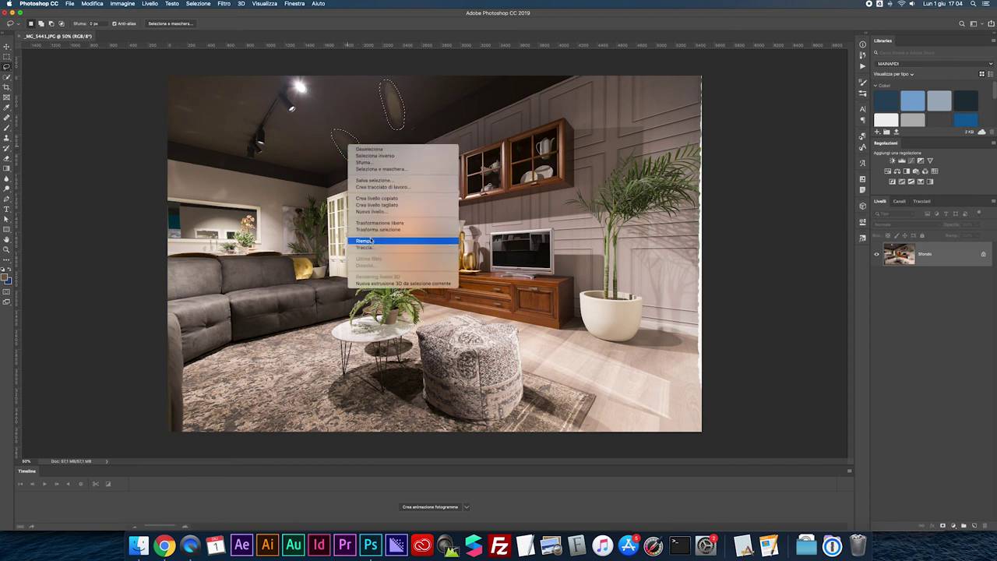
pyautogui.click(376, 201)
pyautogui.press('Return')
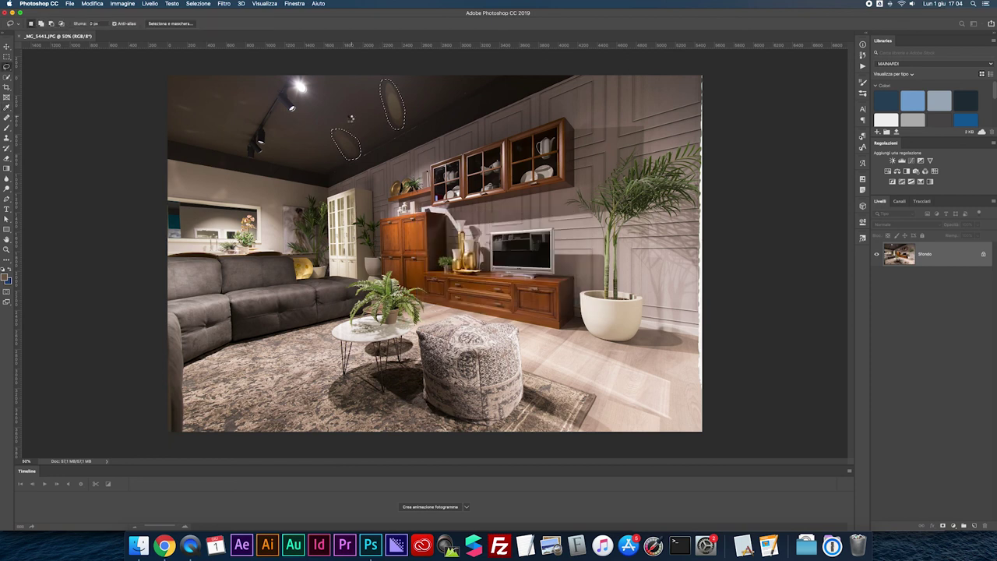
pyautogui.click(353, 114)
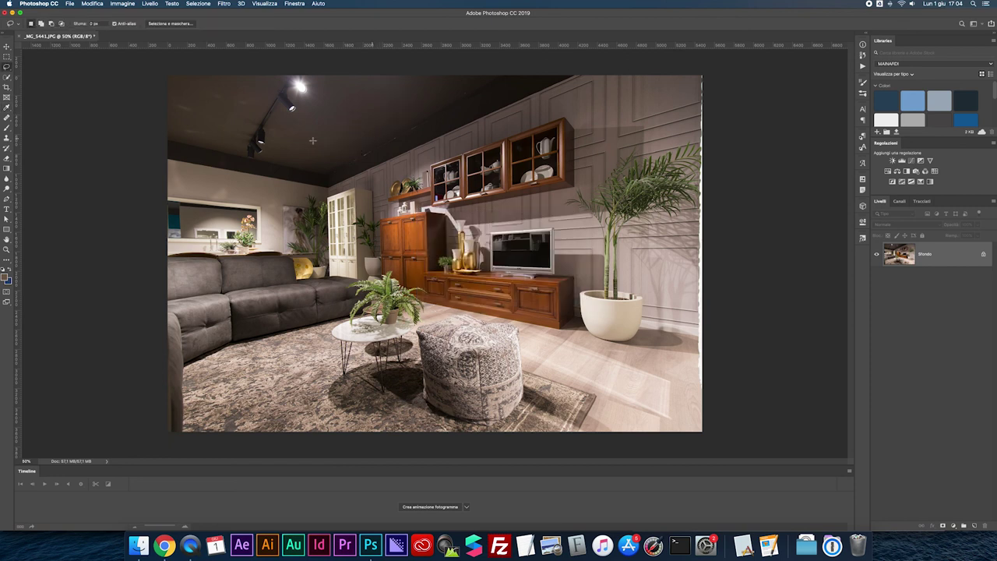
# - Lasso the remaining bright ceiling spots, content-aware fill them, and deselect
pyautogui.moveTo(175, 101)
pyautogui.mouseDown()
pyautogui.moveTo(209, 134)
pyautogui.moveTo(183, 125)
pyautogui.mouseUp()
pyautogui.moveTo(207, 90); pyautogui.dragTo(243, 103)
pyautogui.rightClick(242, 99)
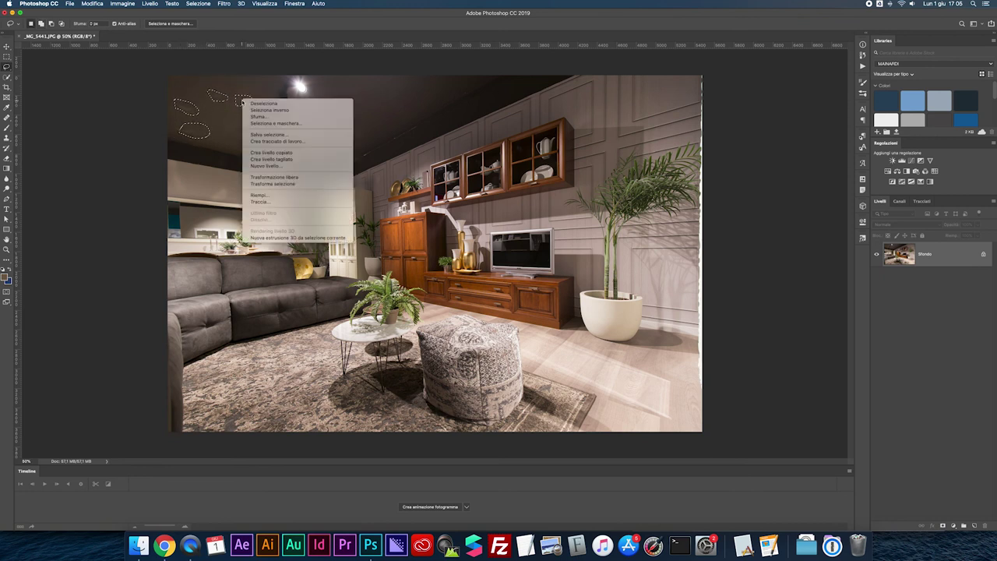
pyautogui.click(270, 202)
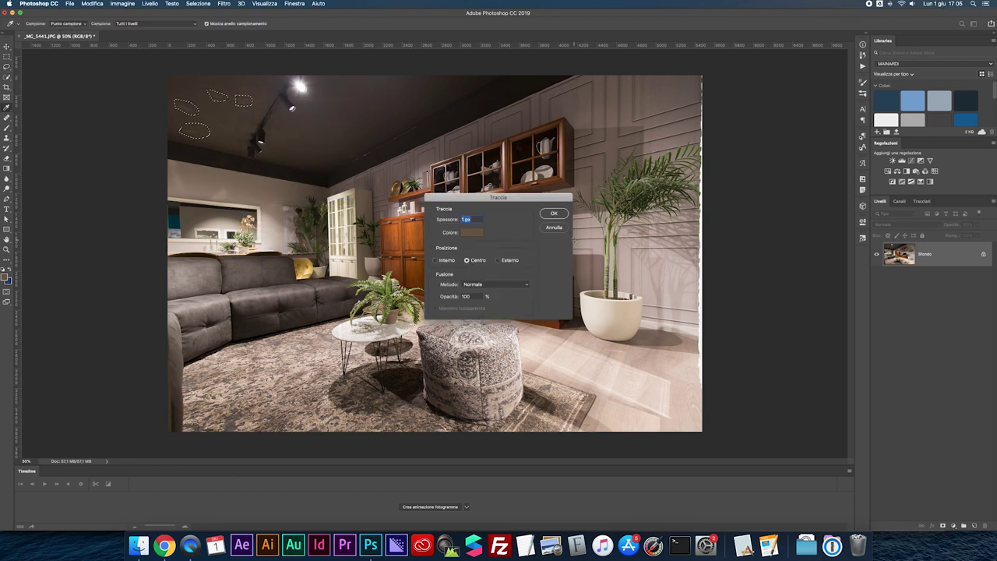
pyautogui.press('Return')
pyautogui.rightClick(246, 101)
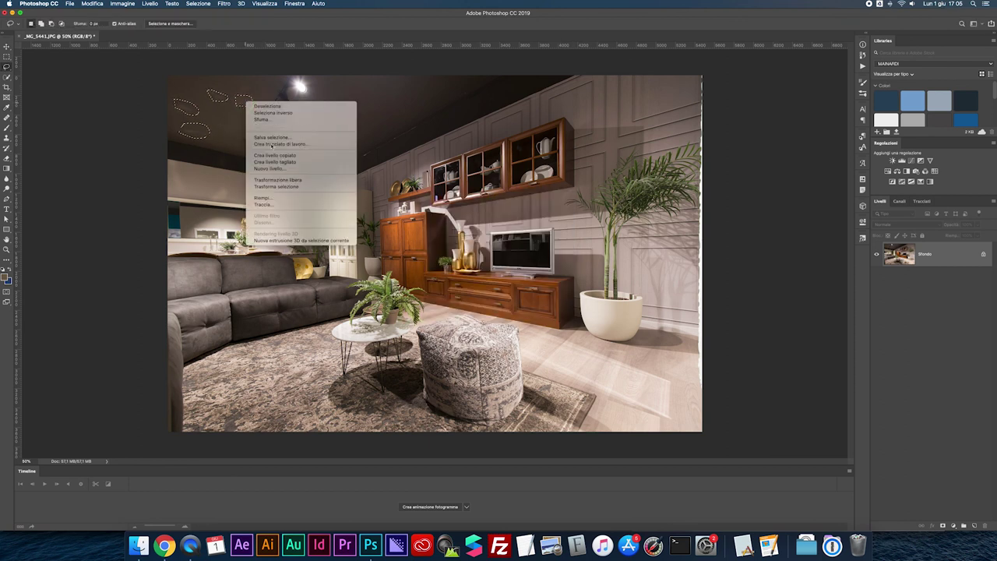
pyautogui.click(270, 199)
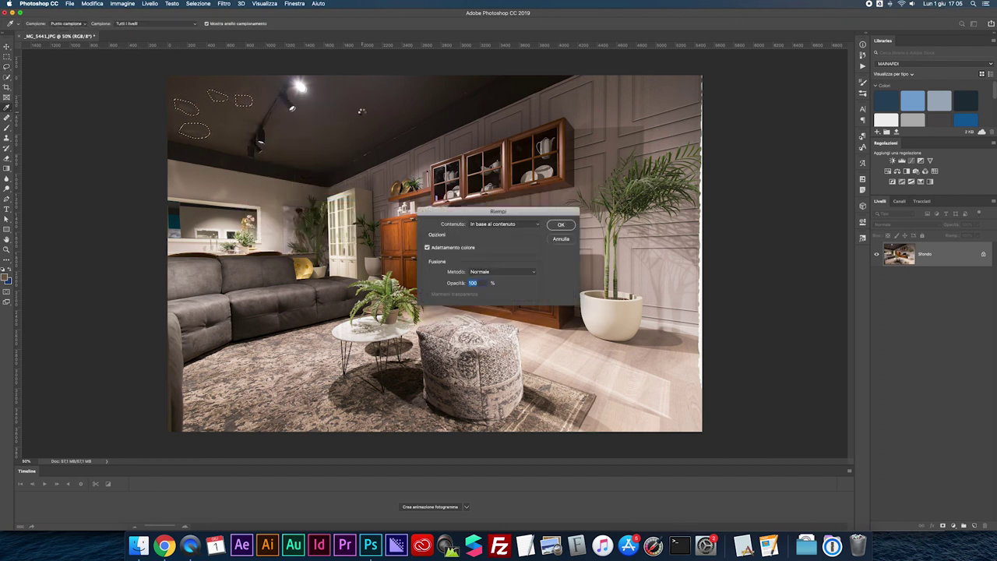
pyautogui.press('Return')
pyautogui.click(317, 114)
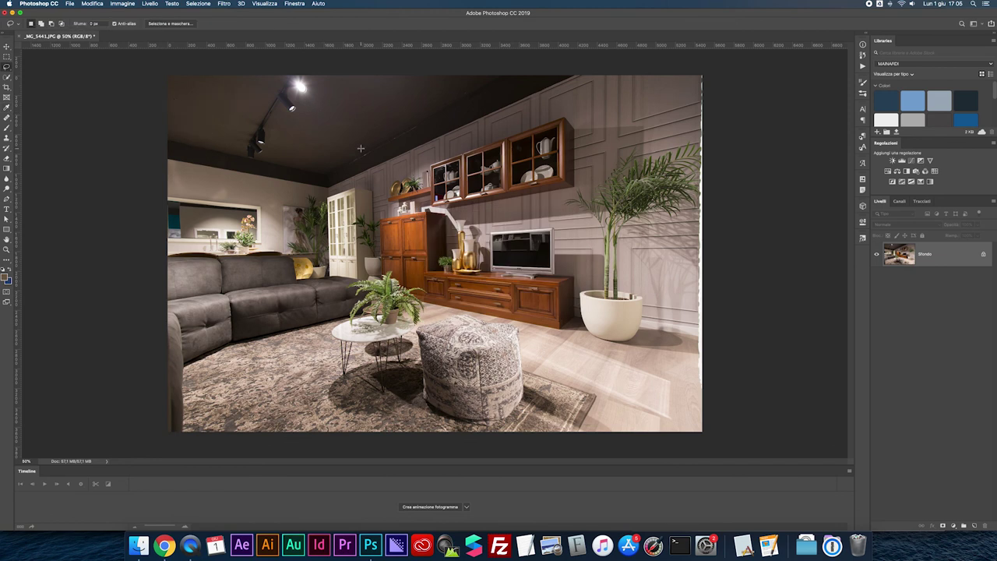
# - Place two vertical guides, one near 903 px and one on the right side
pyautogui.moveTo(21, 185); pyautogui.dragTo(255, 190)
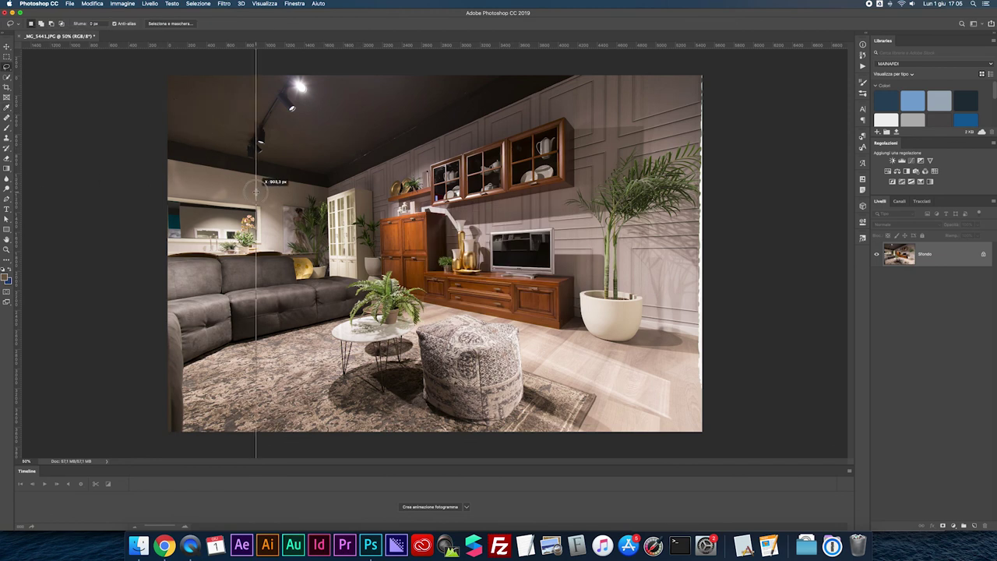
pyautogui.moveTo(8, 164); pyautogui.dragTo(656, 150)
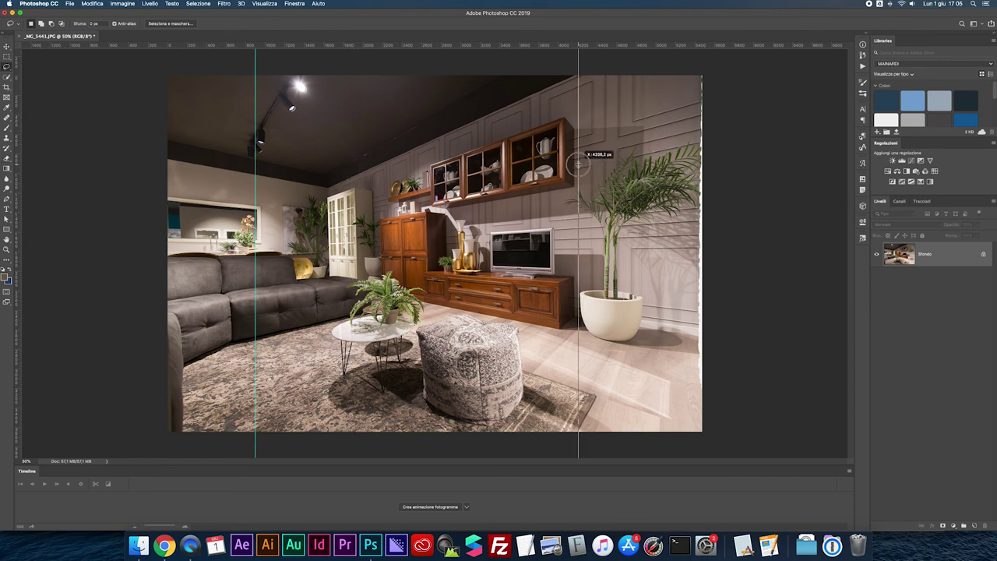
pyautogui.moveTo(656, 151); pyautogui.dragTo(623, 156)
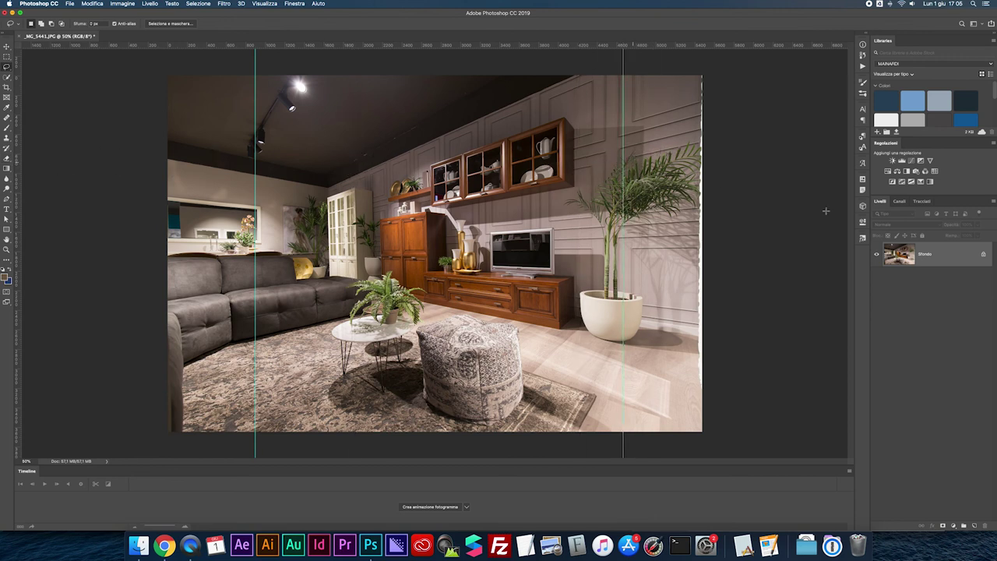
# - Unlock the background layer and distort the bottom corners so the walls match the guides
pyautogui.click(983, 256)
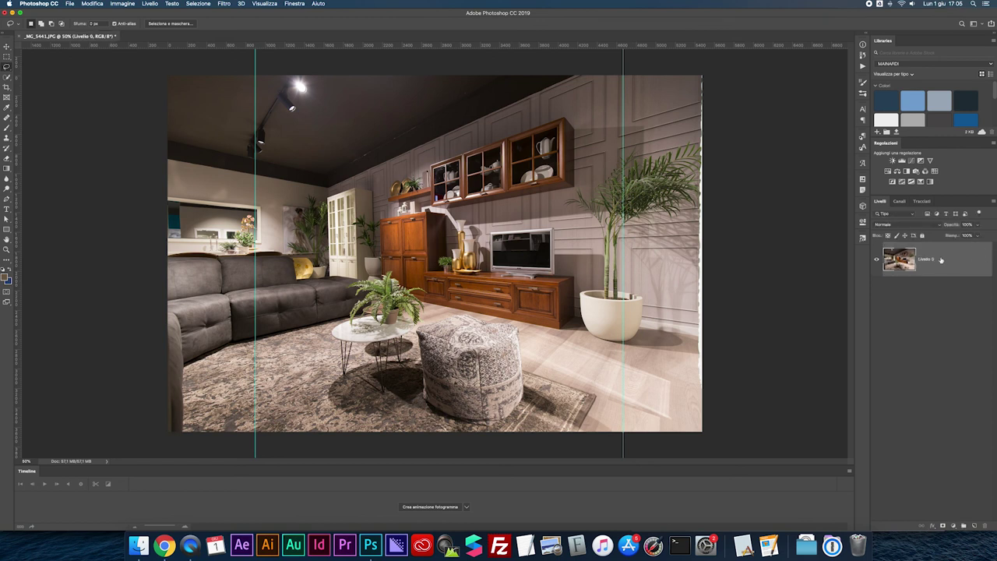
pyautogui.hotkey('ctrl', 't')
pyautogui.rightClick(507, 172)
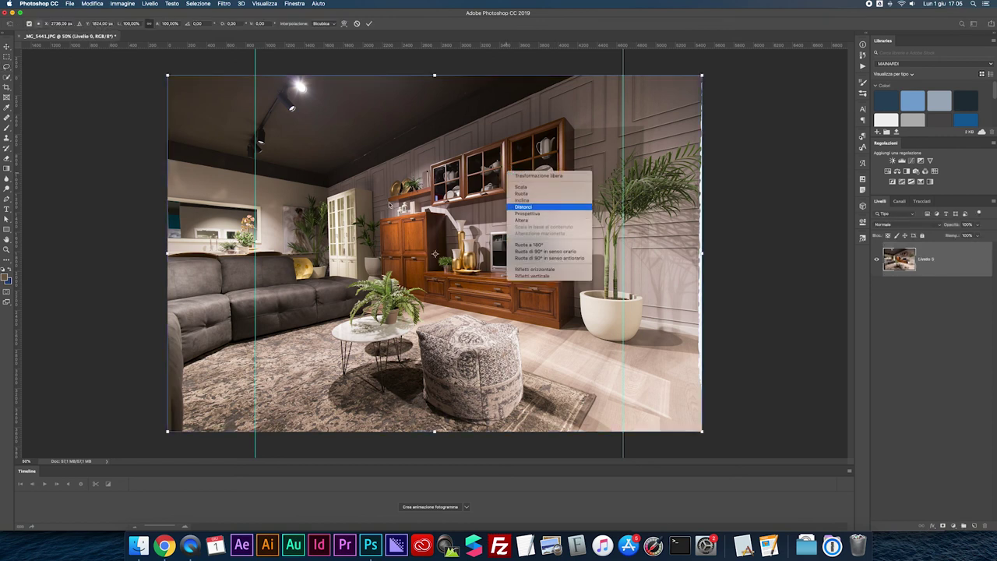
pyautogui.click(524, 207)
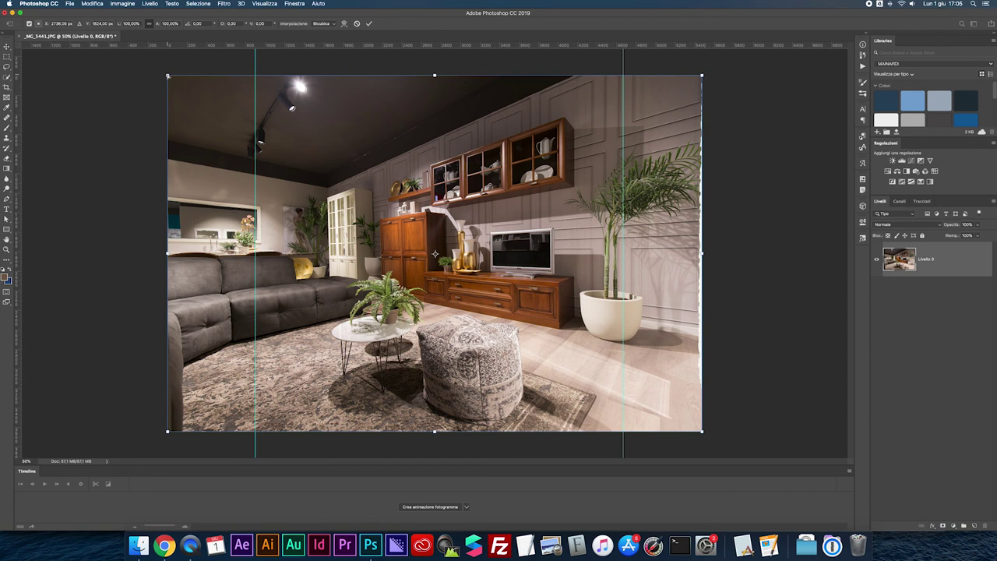
pyautogui.moveTo(168, 433); pyautogui.dragTo(178, 427)
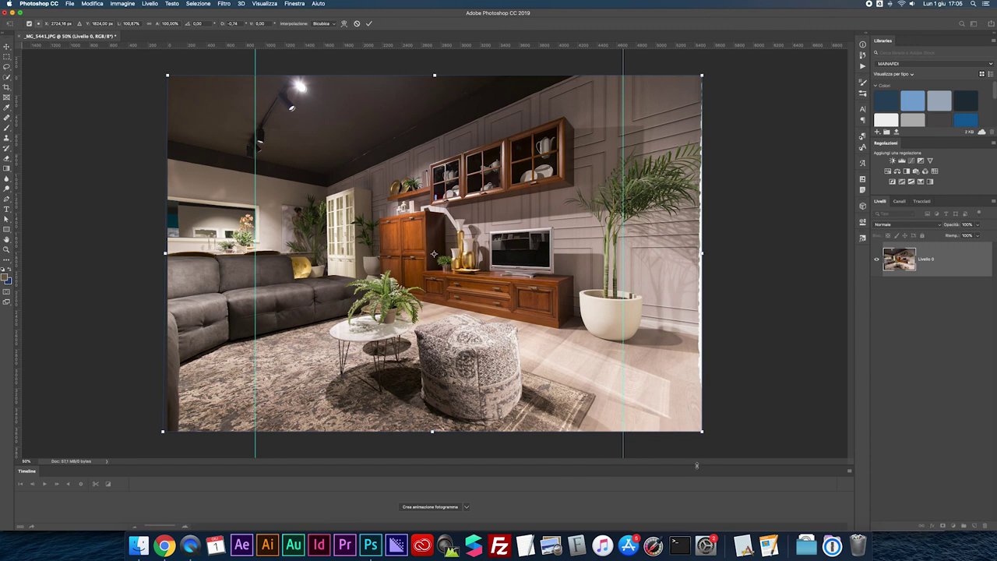
pyautogui.moveTo(703, 433); pyautogui.dragTo(708, 433)
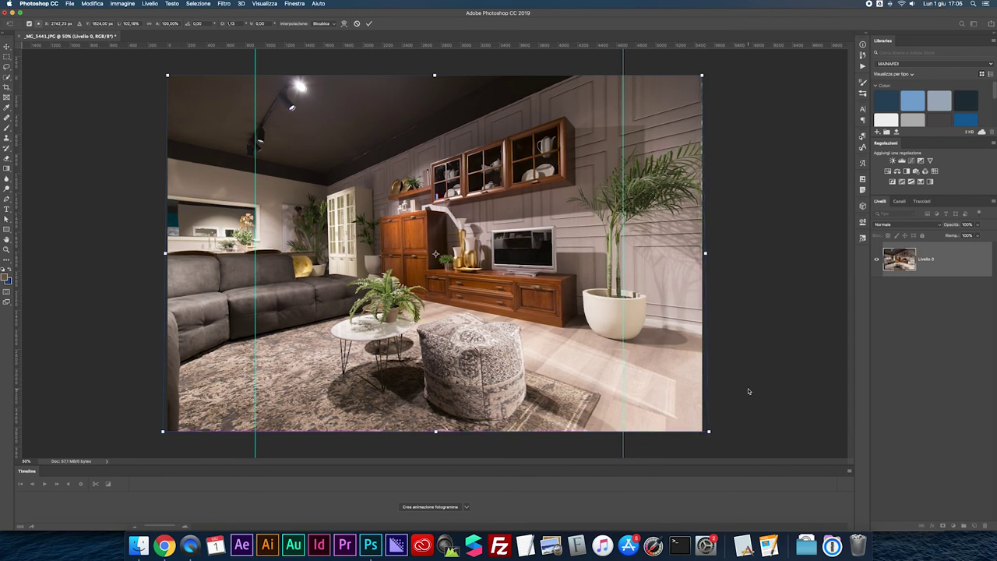
pyautogui.press('Return')
# - Flatten the living-room photo to a single layer and save it as a JPEG
pyautogui.press('l')
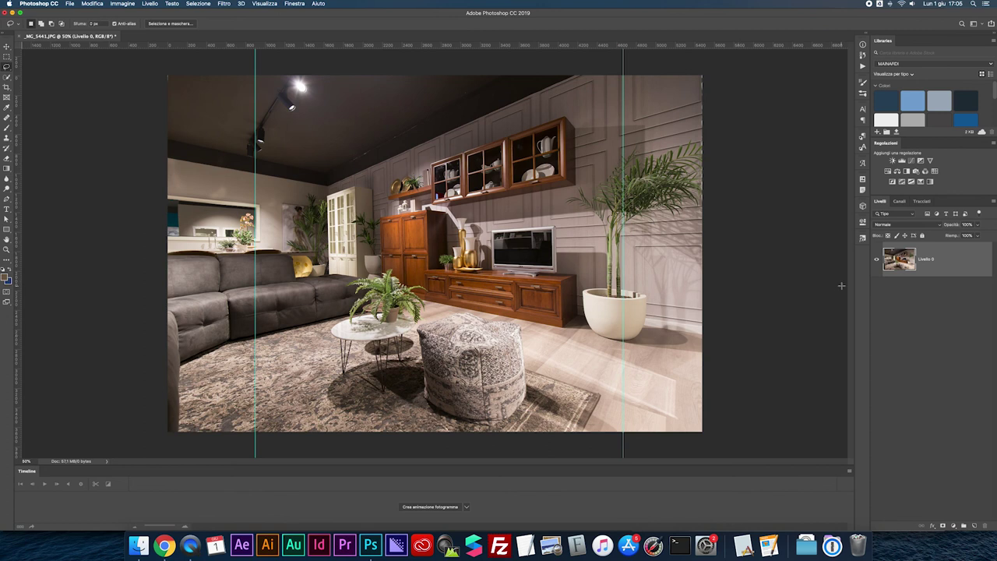
pyautogui.click(993, 202)
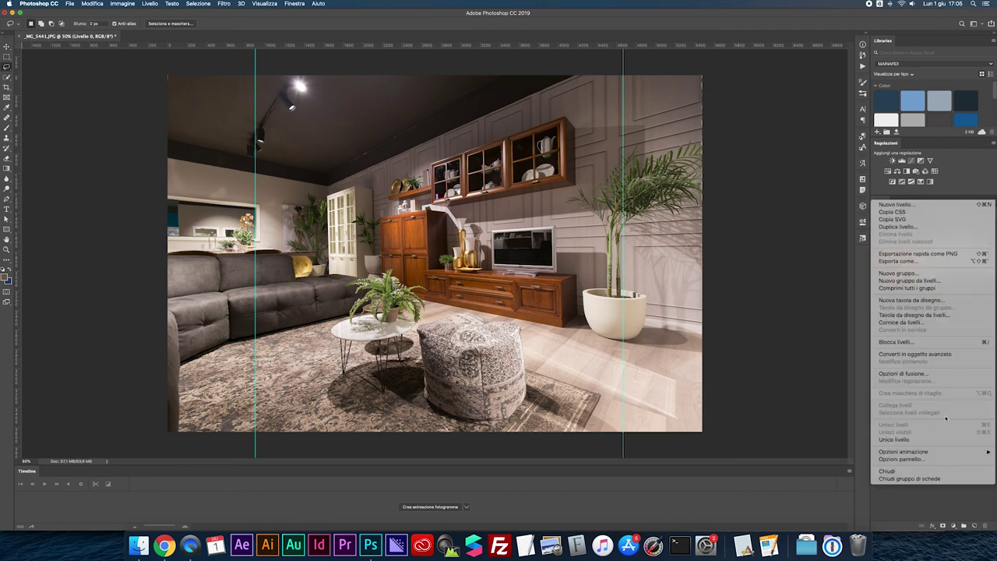
pyautogui.click(931, 441)
pyautogui.press('Return')
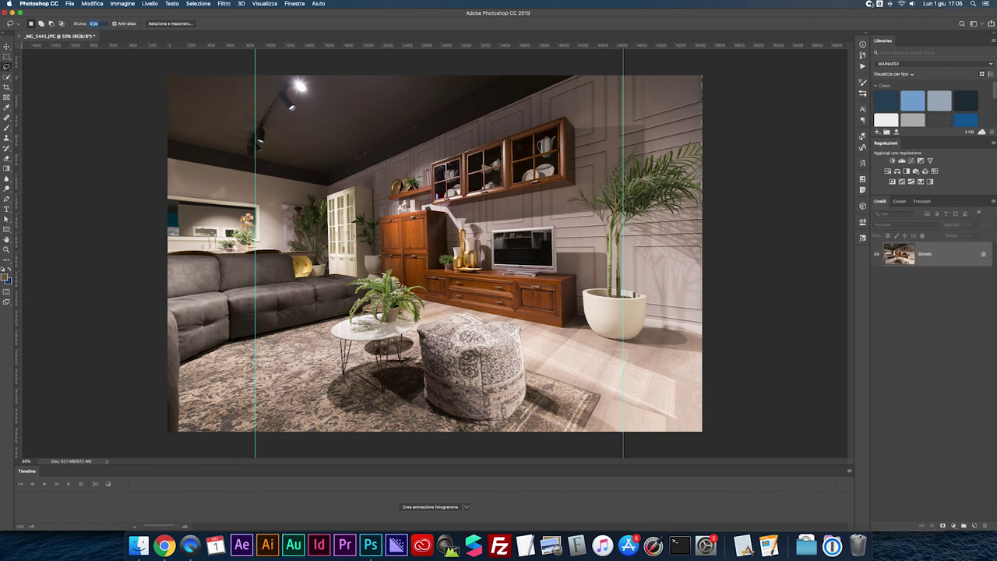
pyautogui.hotkey('ctrl', 's')
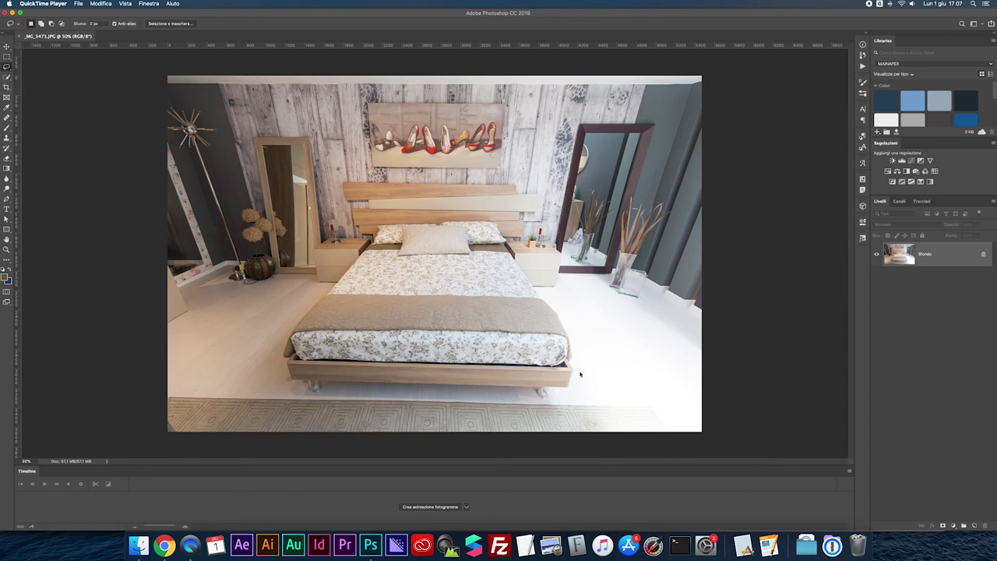
# - Unlock the bedroom photo's layer and widen its bottom with a perspective transform
pyautogui.doubleClick(925, 254)
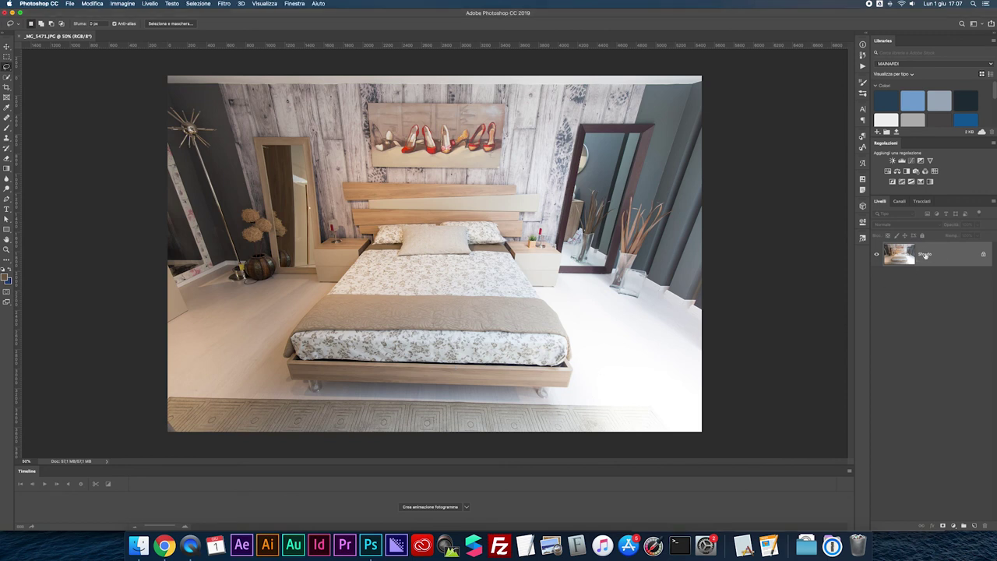
pyautogui.press('Return')
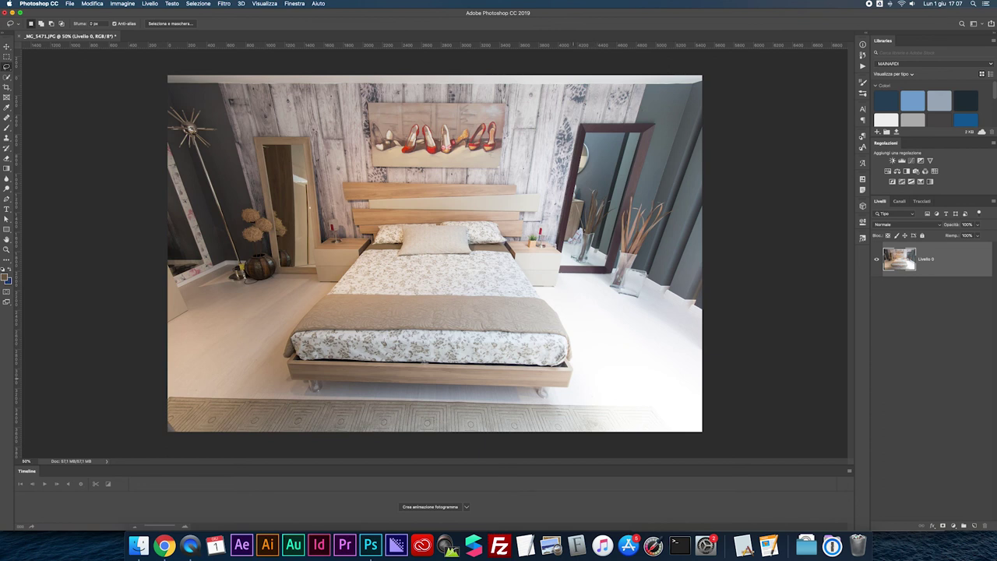
pyautogui.press('super+t')
pyautogui.rightClick(494, 220)
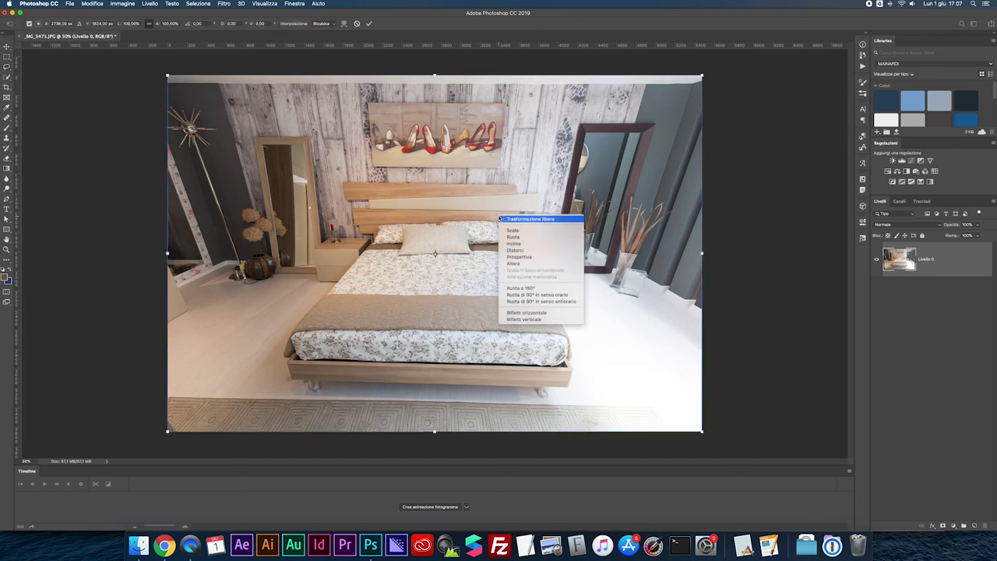
pyautogui.click(522, 254)
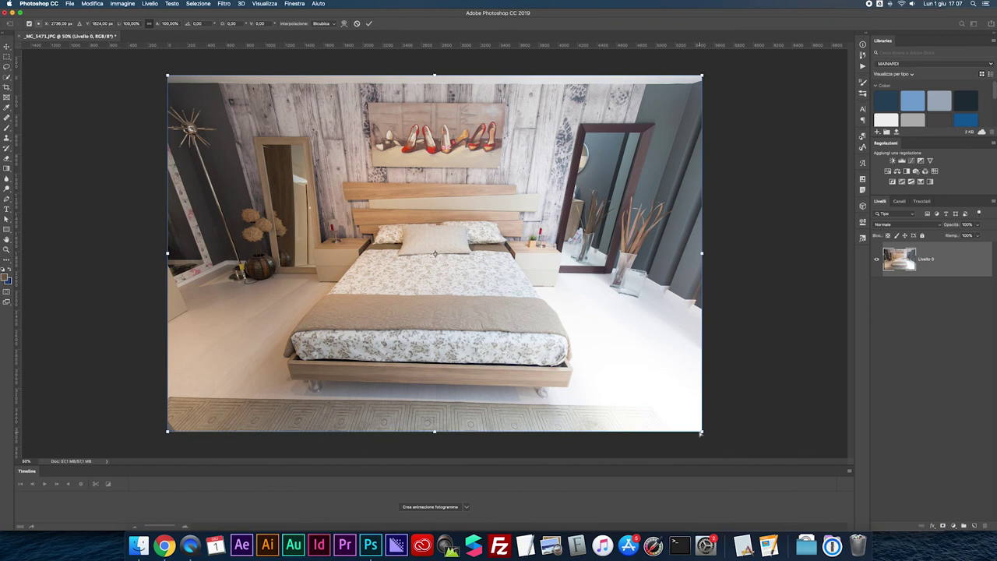
pyautogui.moveTo(702, 432); pyautogui.dragTo(855, 416)
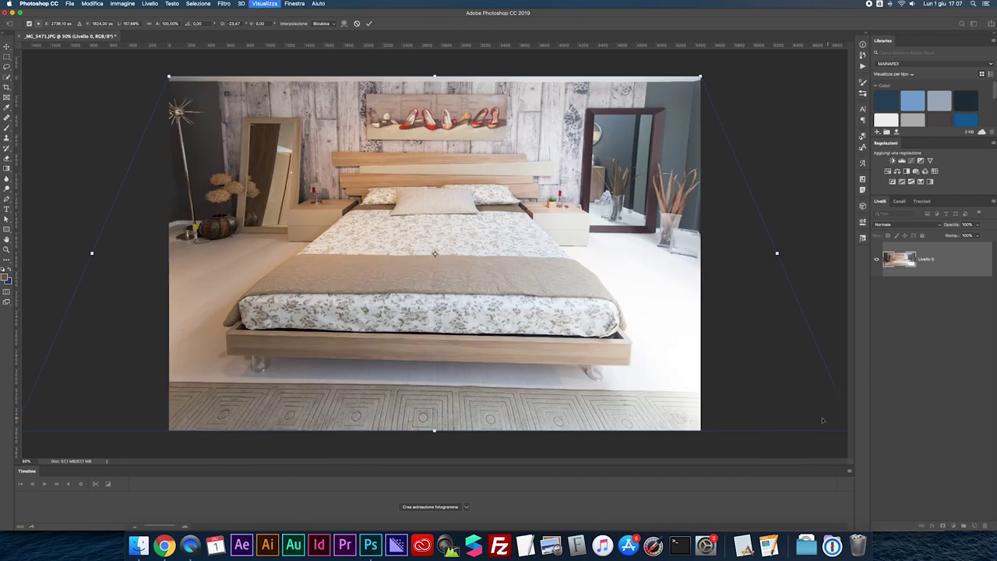
pyautogui.press('super+minus')
pyautogui.moveTo(716, 373); pyautogui.dragTo(769, 371)
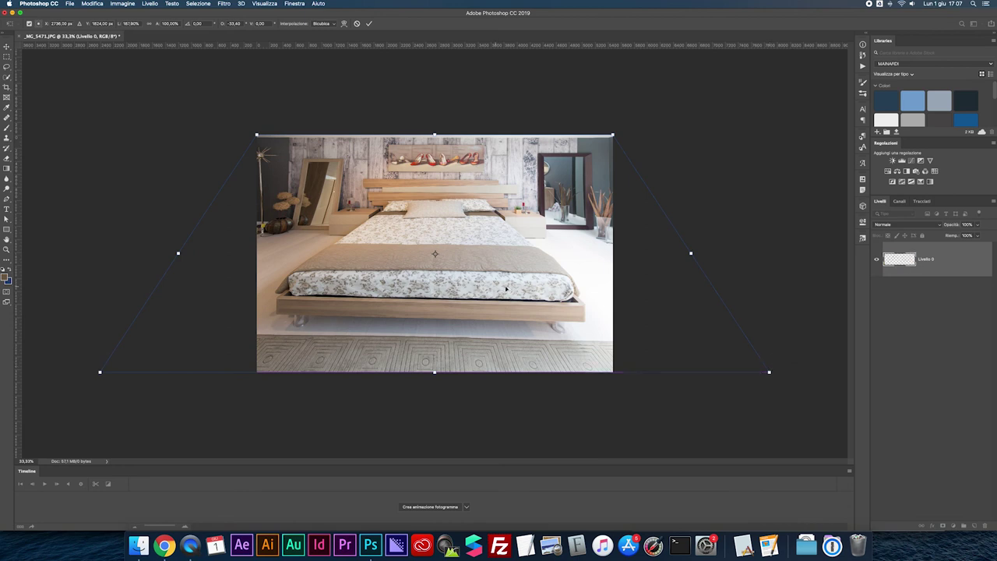
# - Apply the perspective correction, then undo it to compare with the original
pyautogui.press('Return')
pyautogui.press('l')
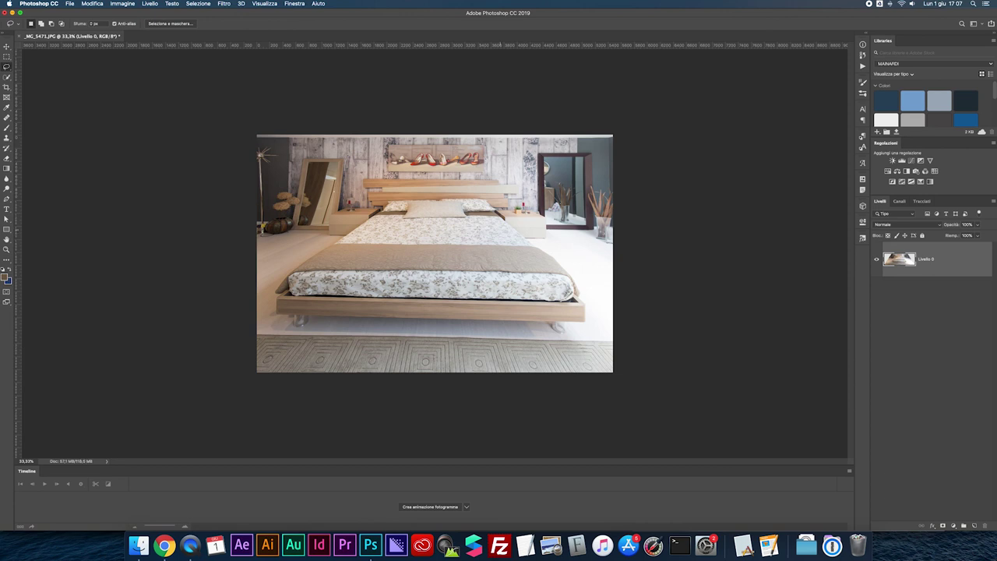
pyautogui.hotkey('ctrl', 'z')
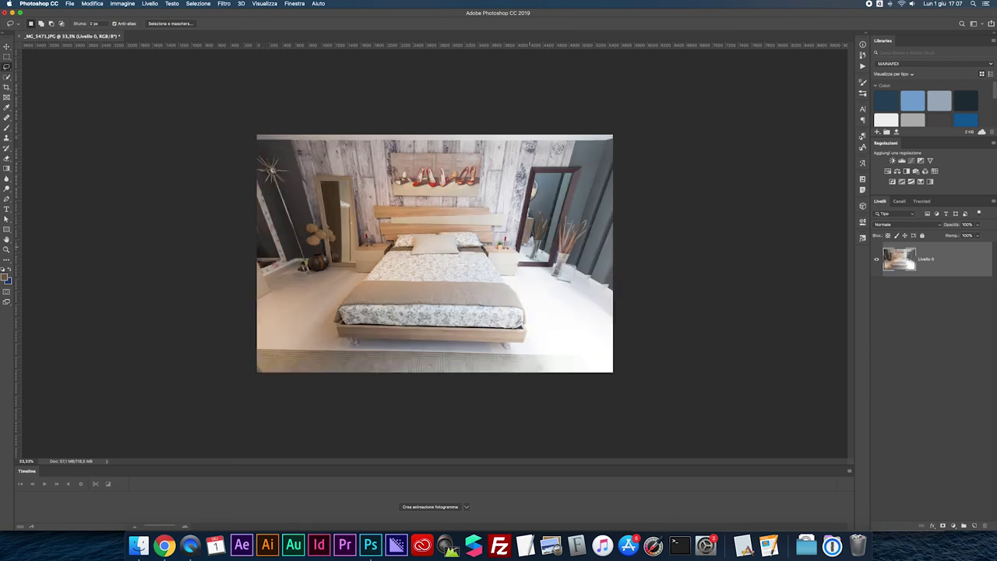